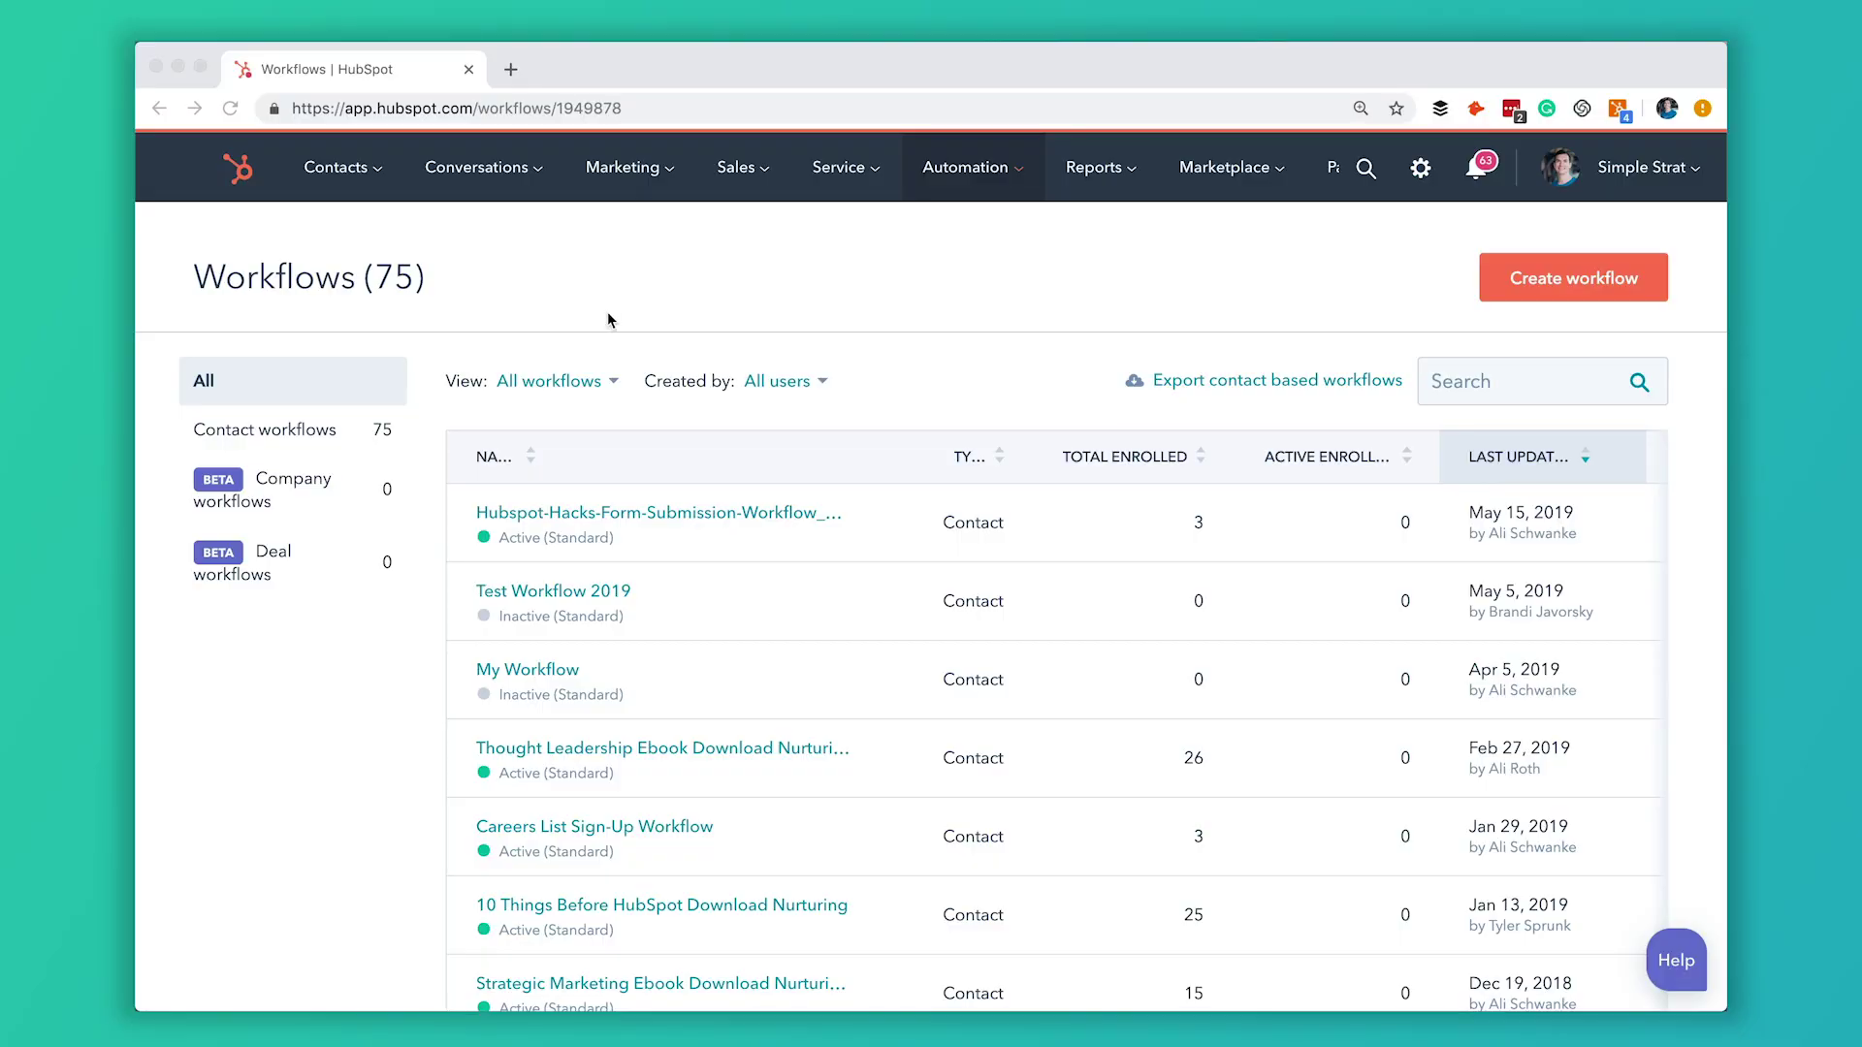
# Open the list of all automation workflows.
pyautogui.scroll(-2, 643, 509)
pyautogui.scroll(2, 643, 509)
pyautogui.moveTo(994, 179)
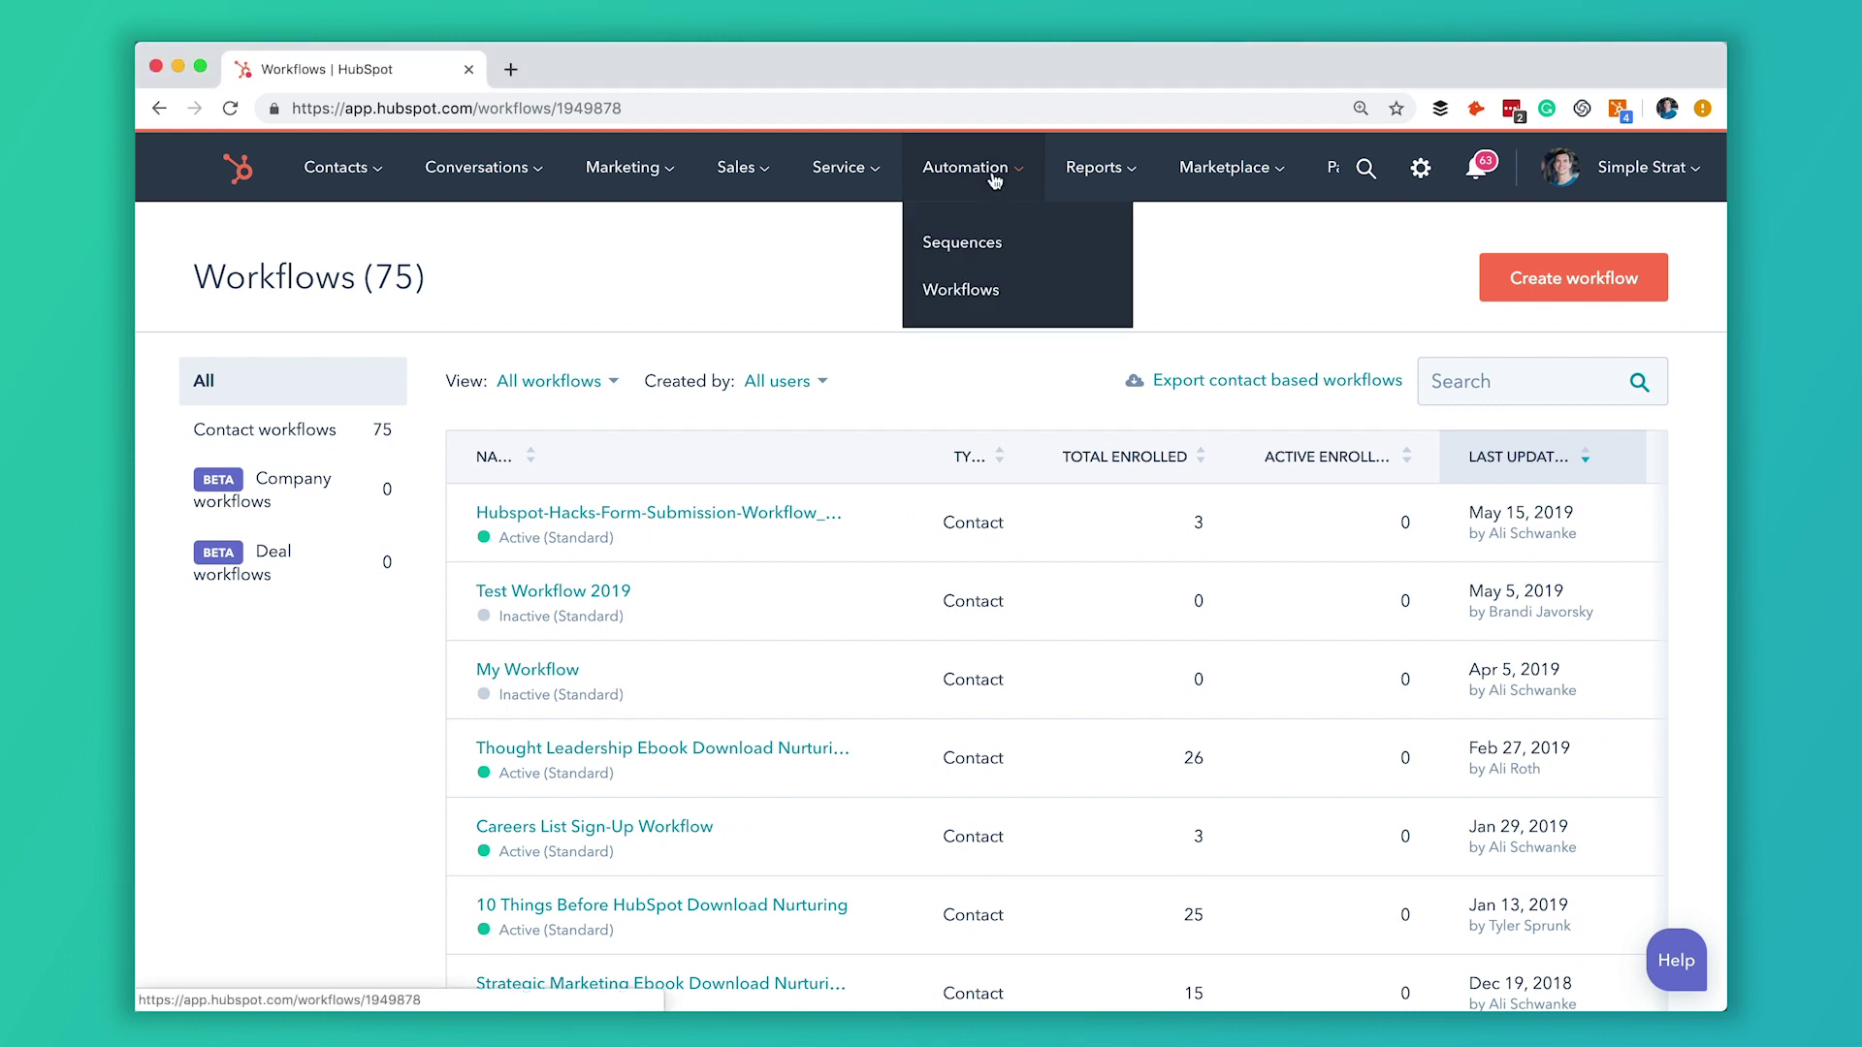
pyautogui.click(981, 291)
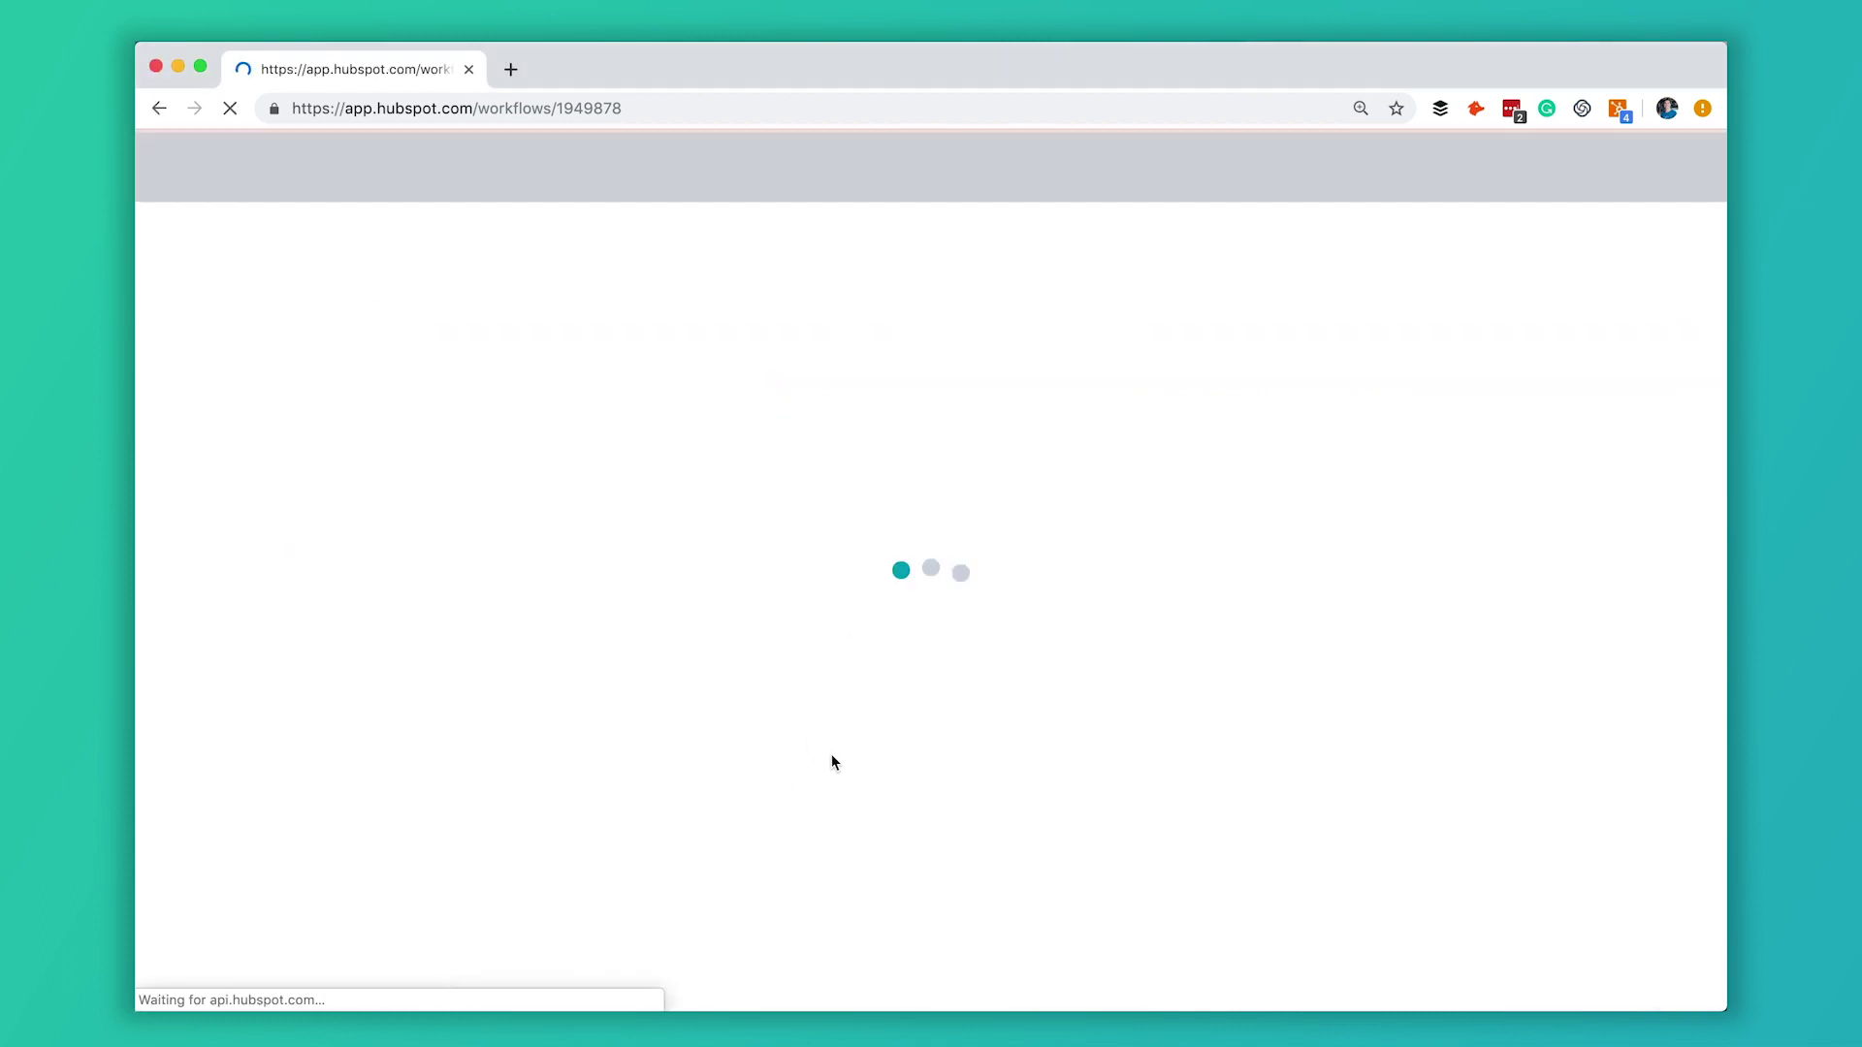
pyautogui.moveTo(830, 760)
pyautogui.scroll(-6, 830, 762)
pyautogui.scroll(6, 830, 761)
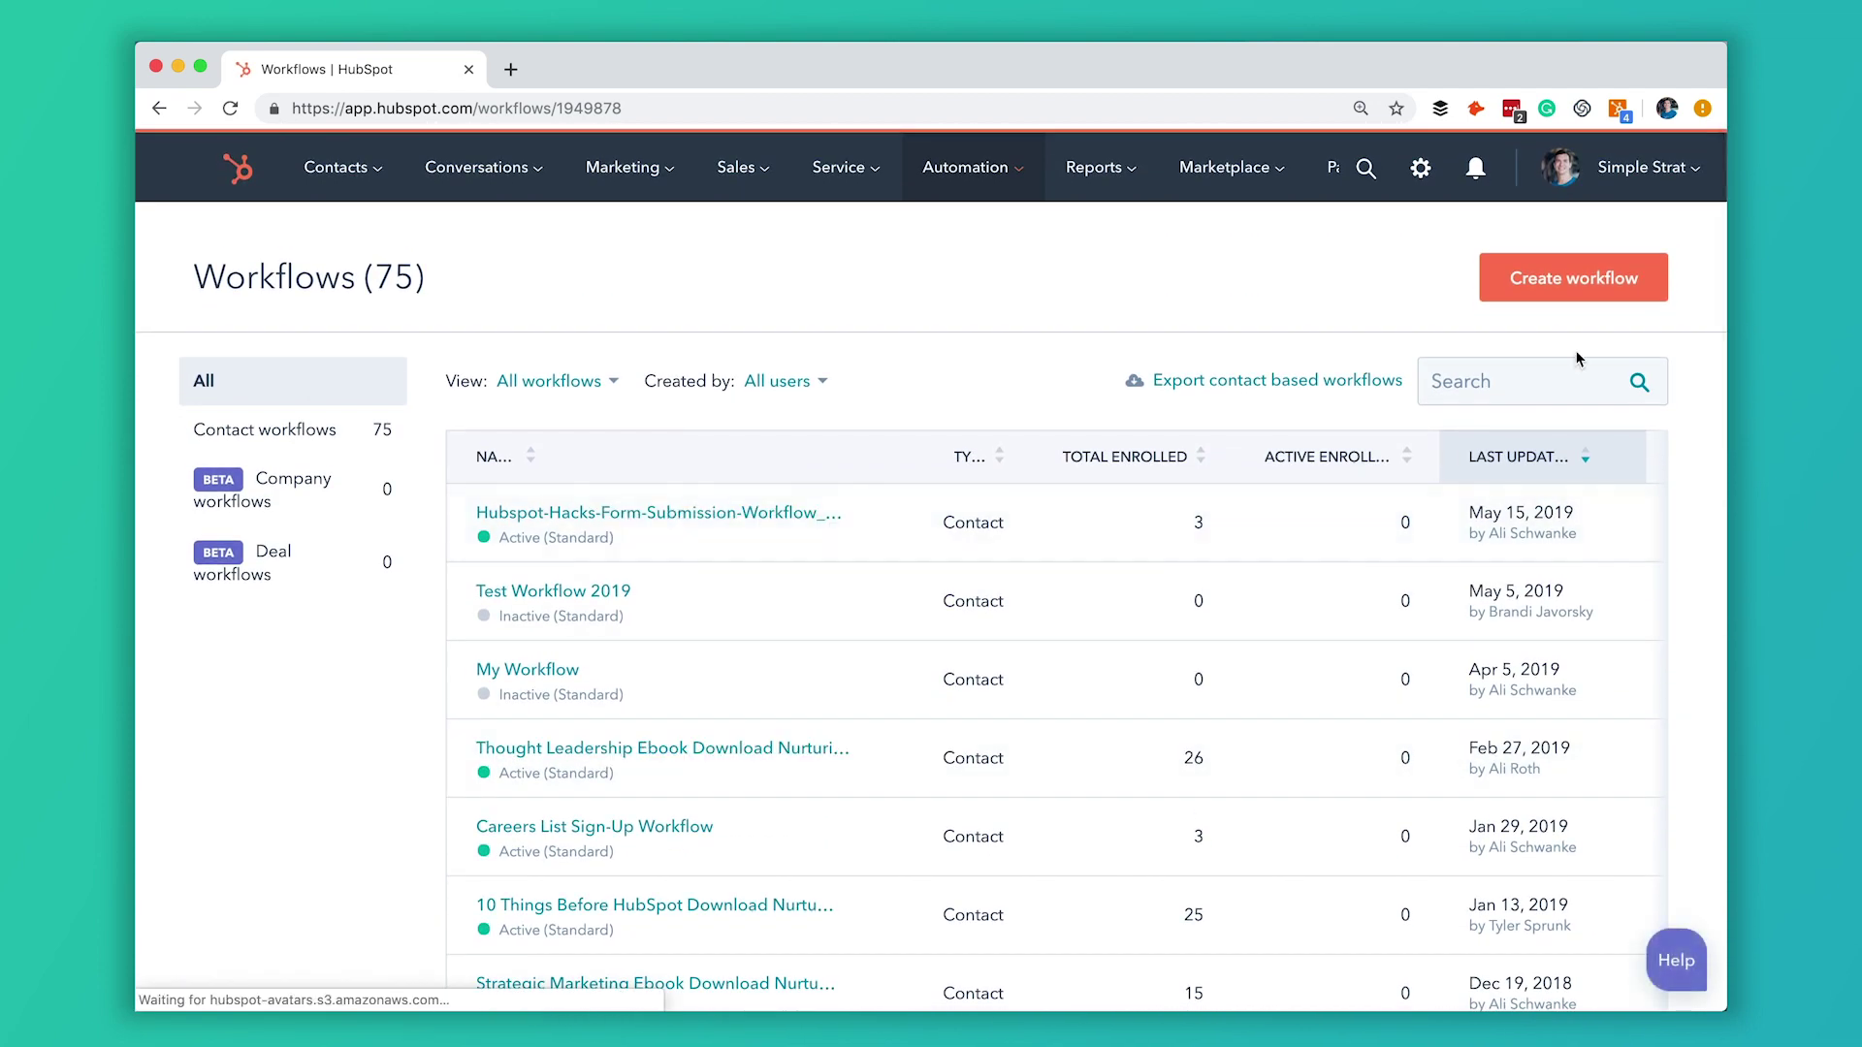
# Create a contact-based workflow of the Start from scratch type.
pyautogui.click(1589, 289)
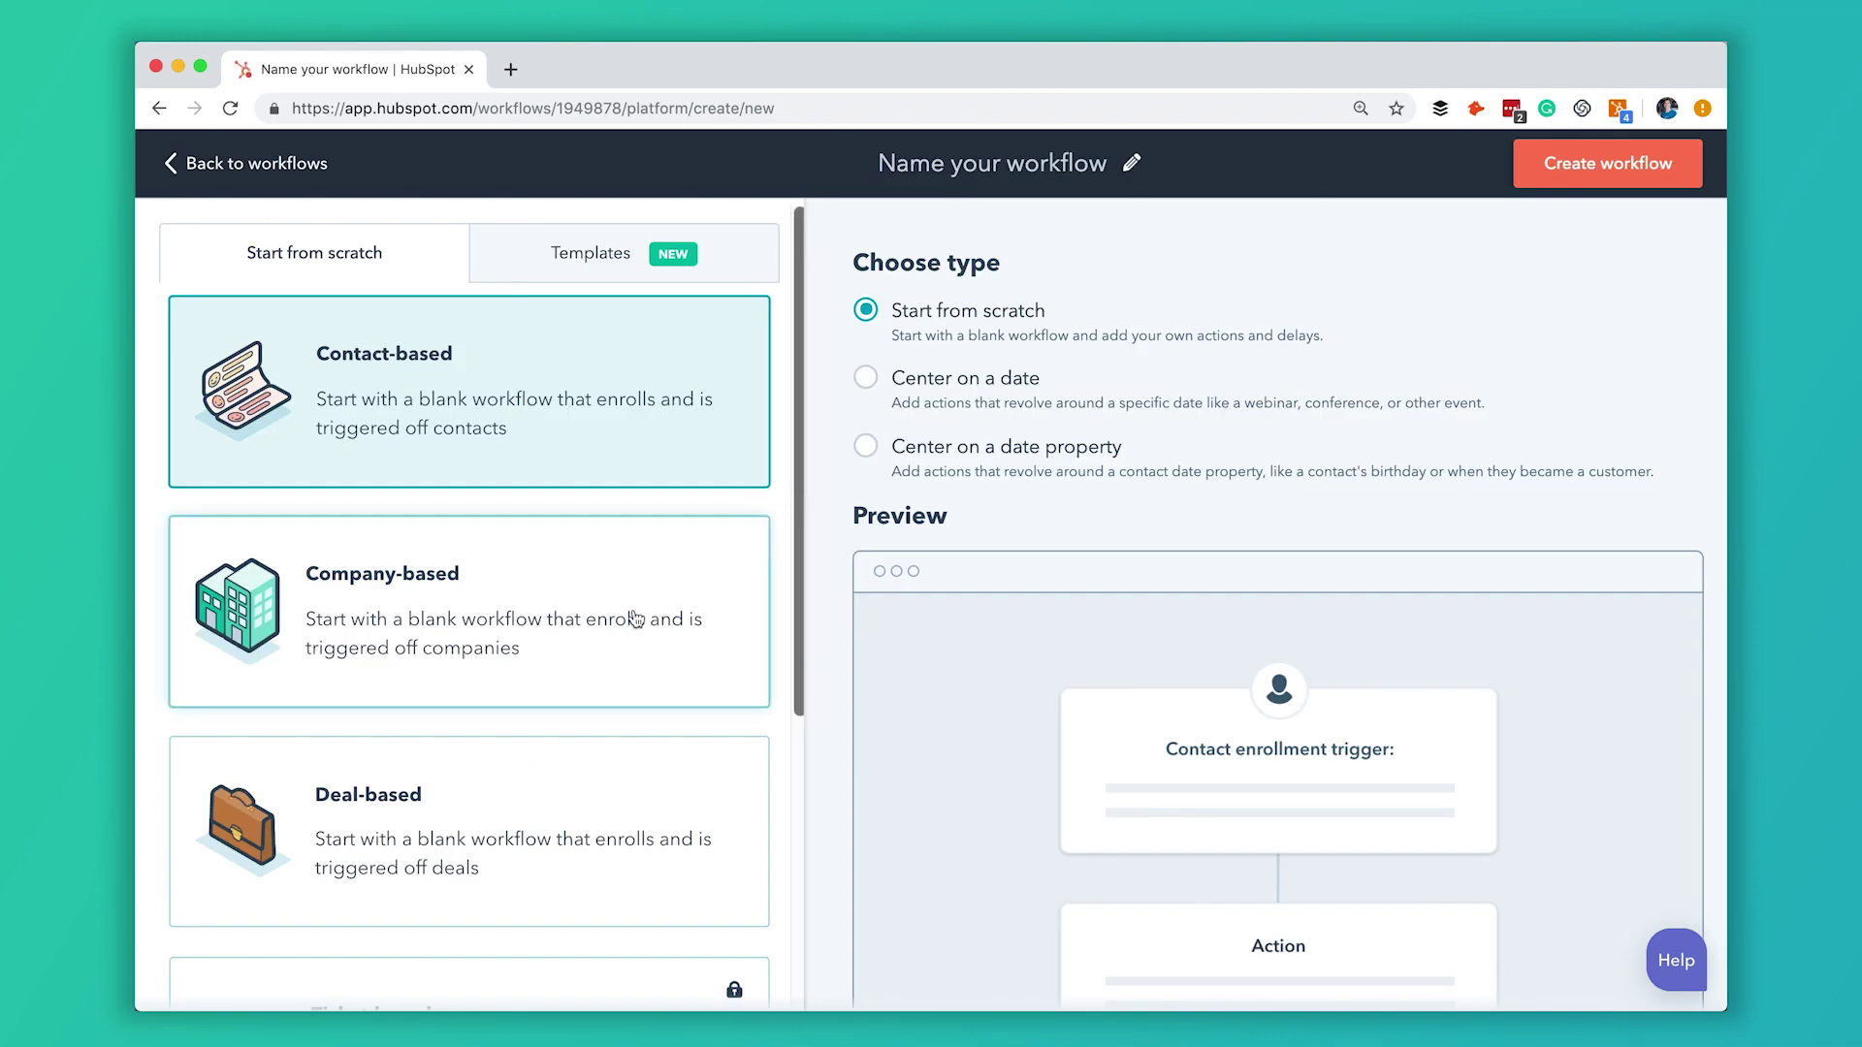
pyautogui.scroll(-3, 636, 690)
pyautogui.scroll(5, 636, 689)
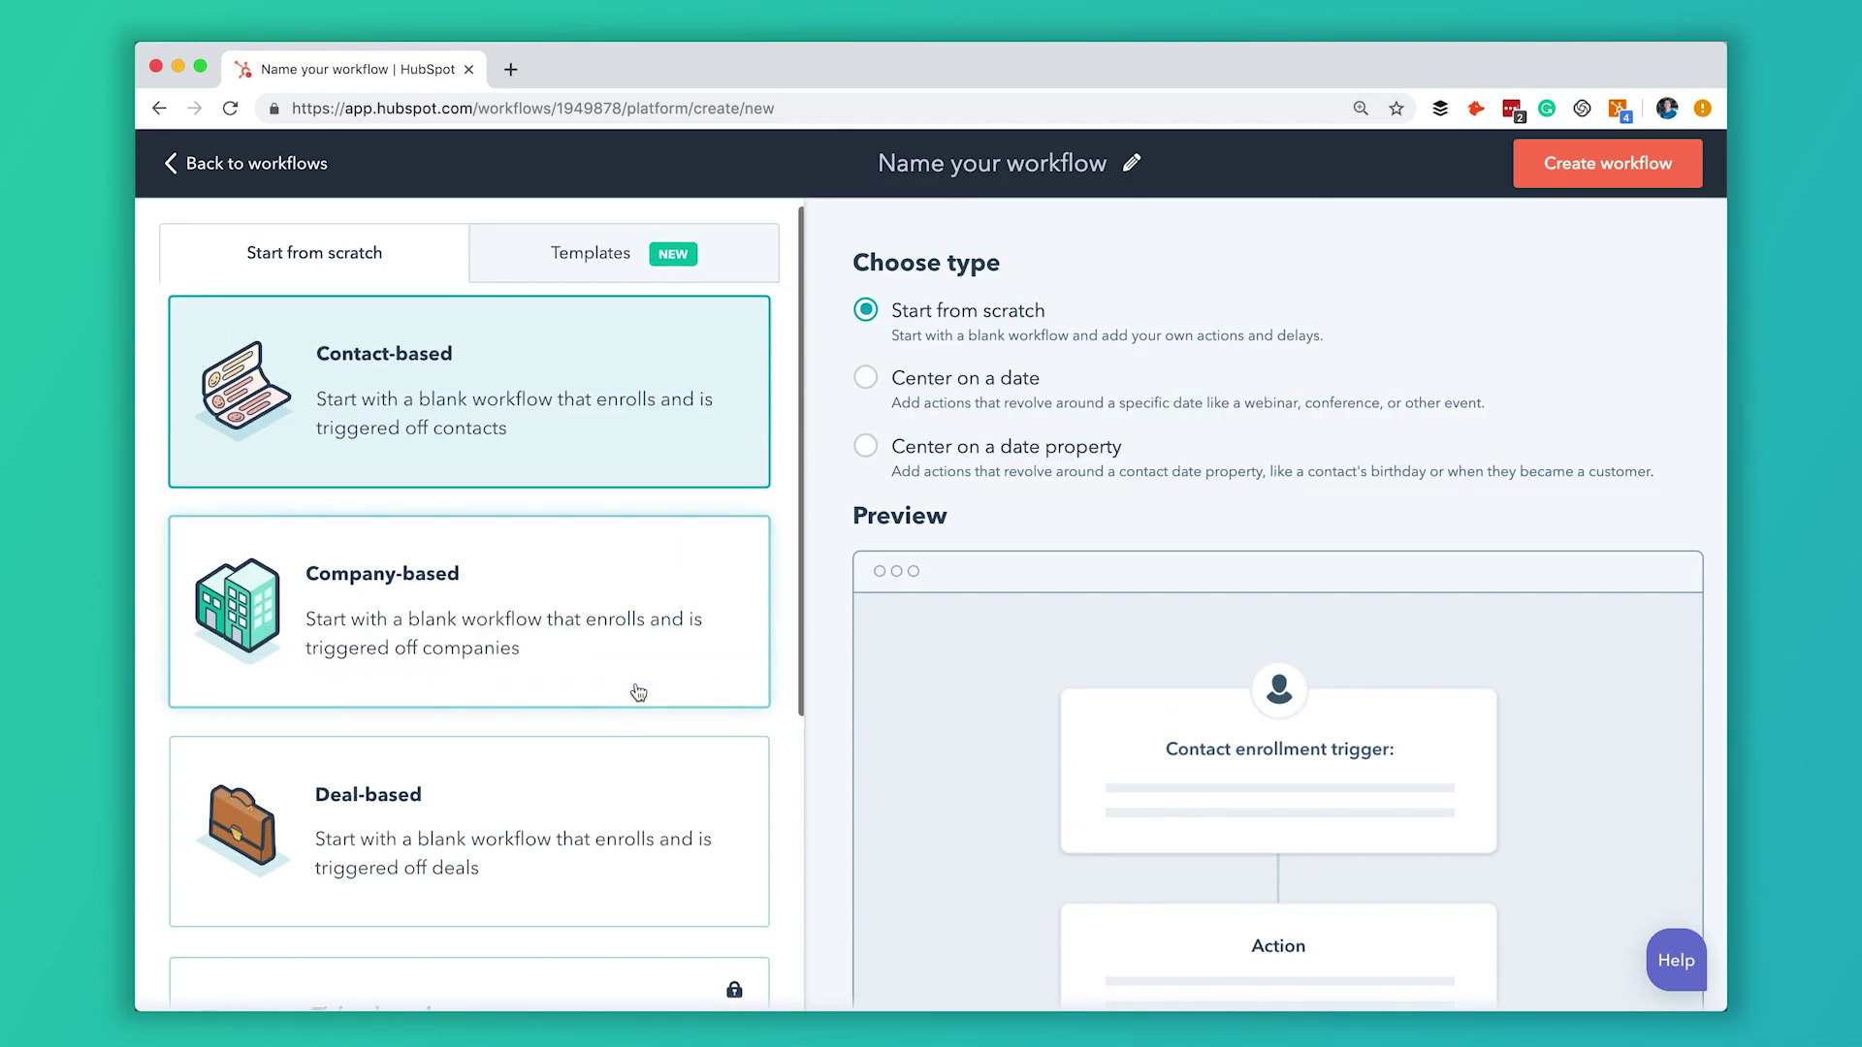
pyautogui.scroll(-1, 688, 453)
pyautogui.scroll(-5, 689, 453)
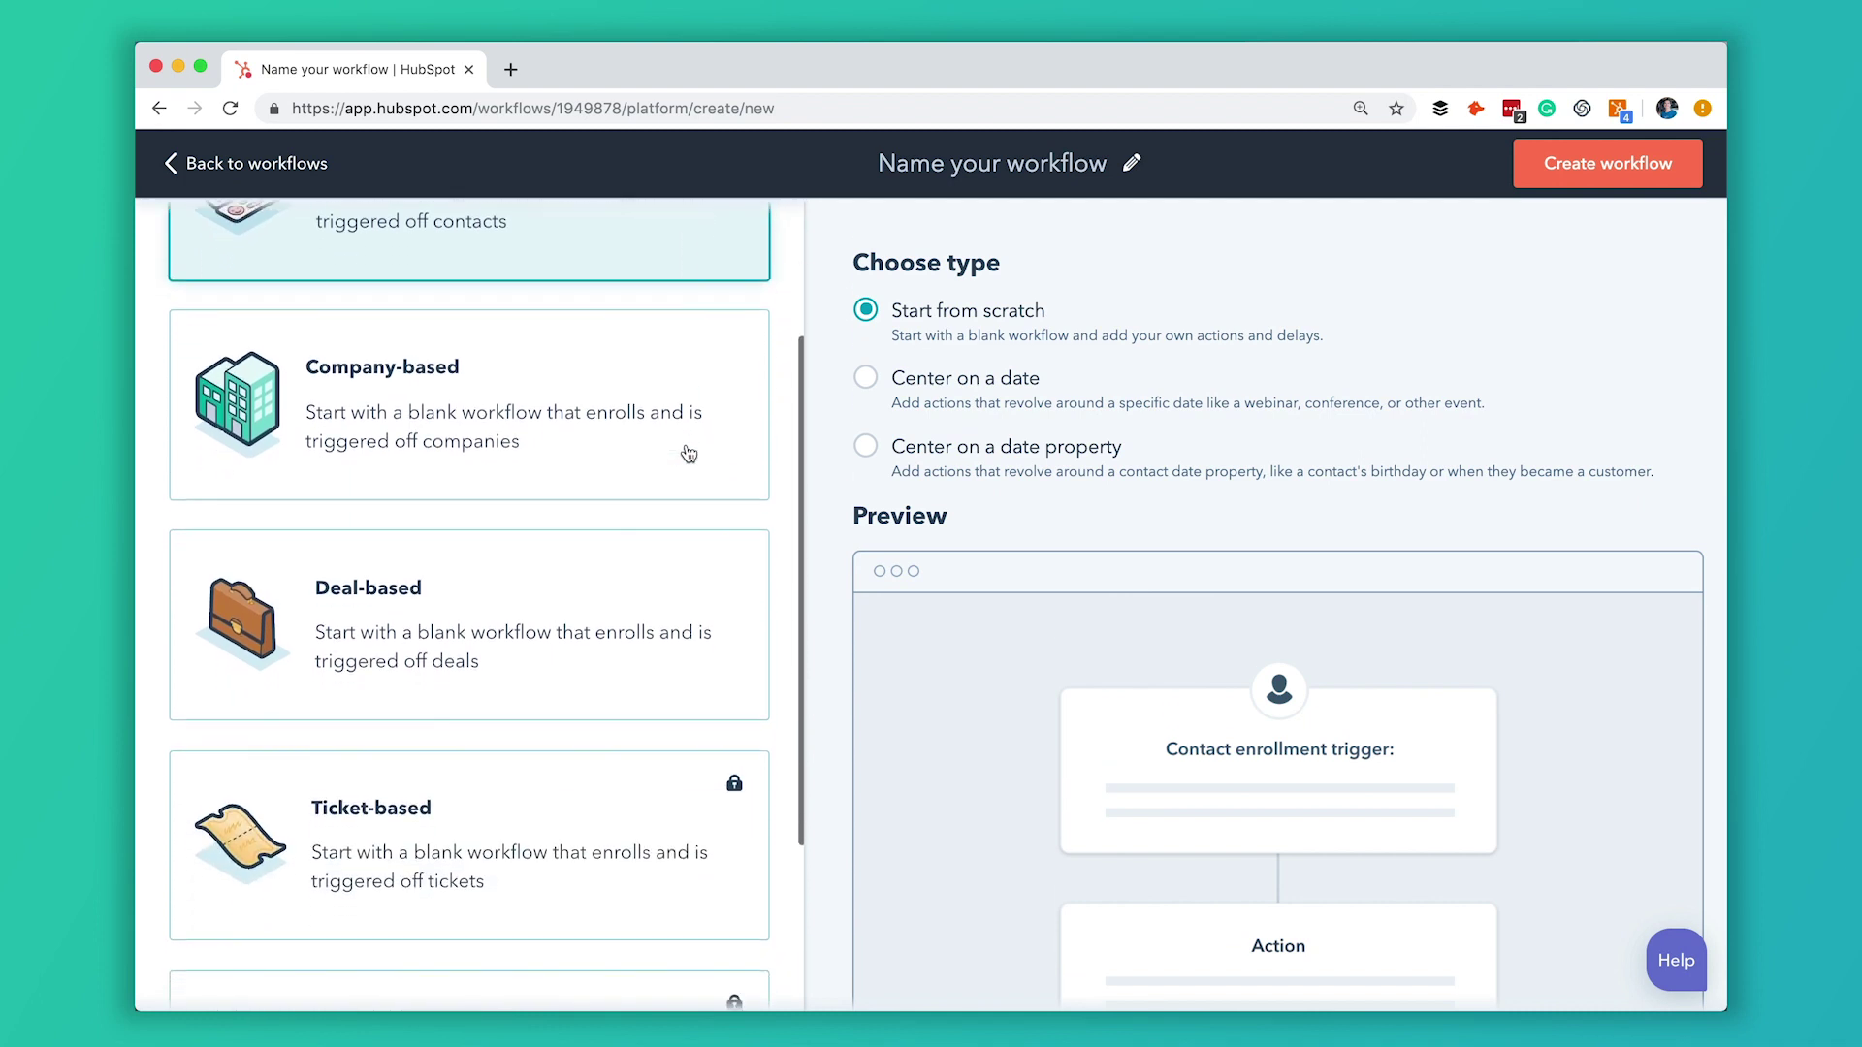
pyautogui.scroll(5, 578, 782)
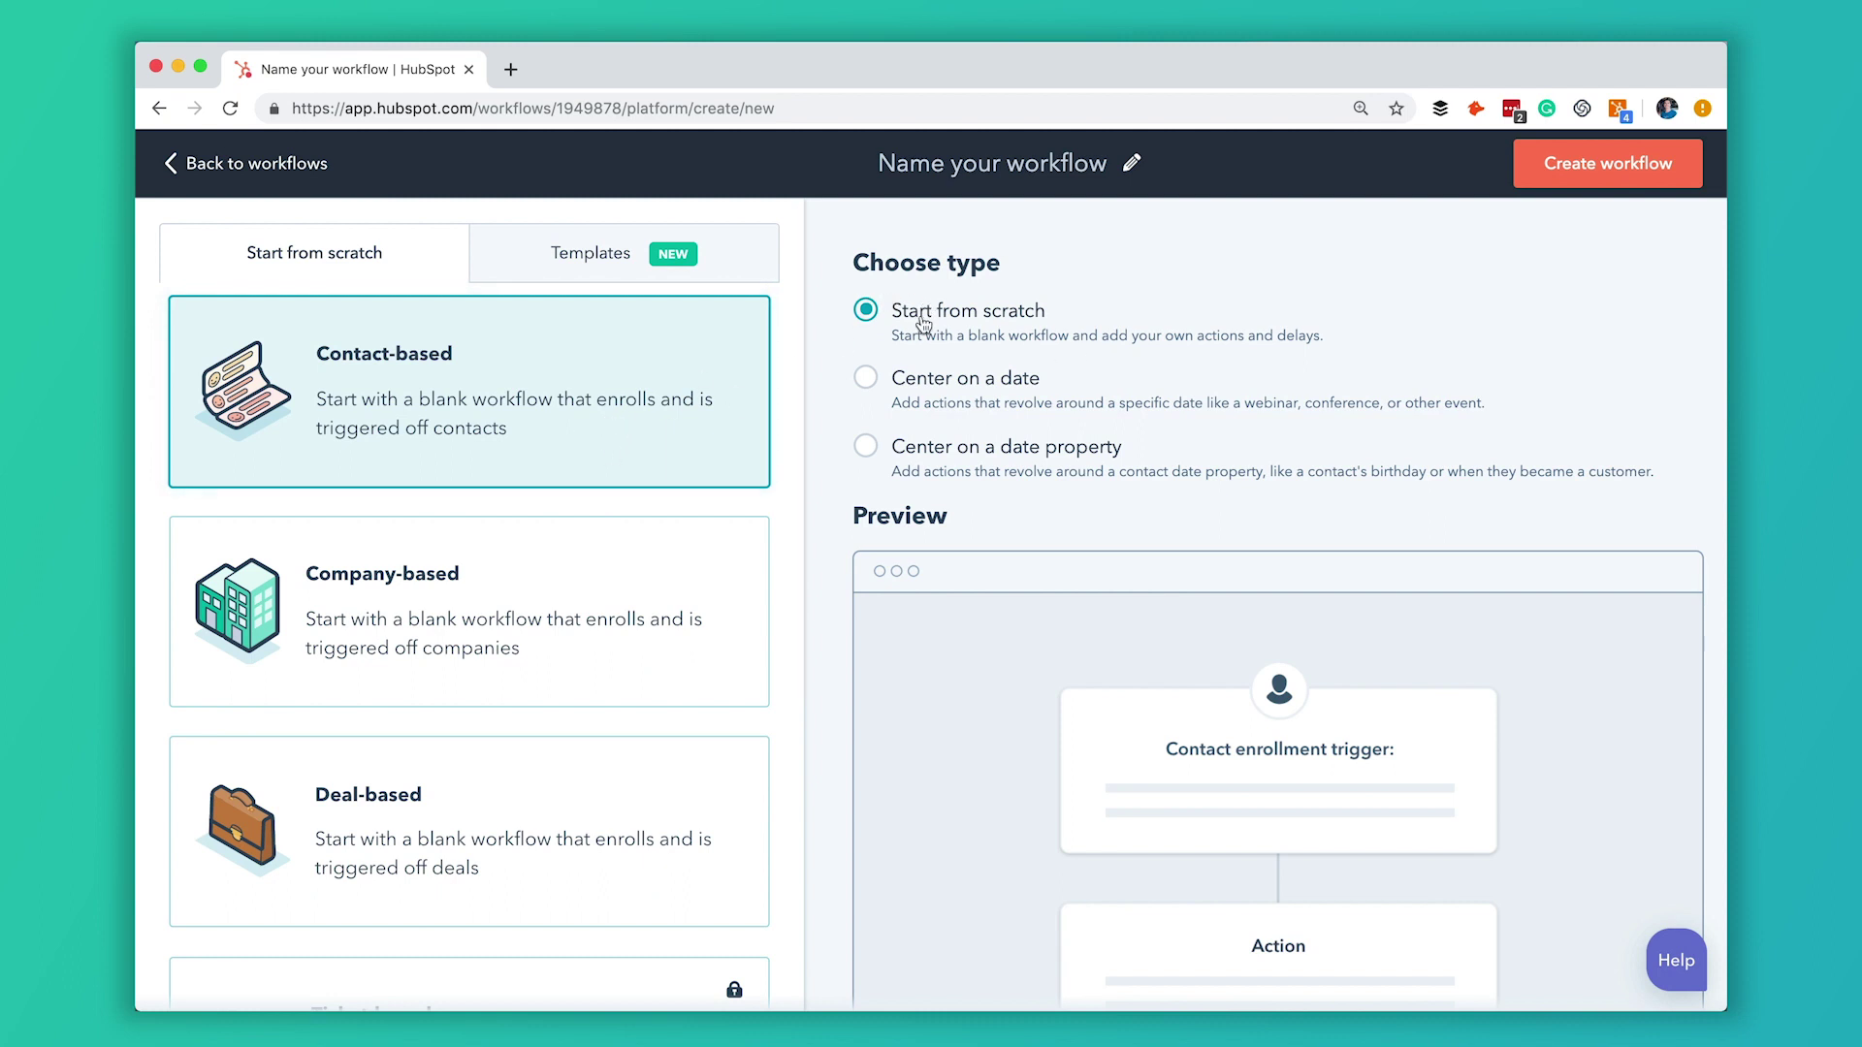
pyautogui.click(1595, 181)
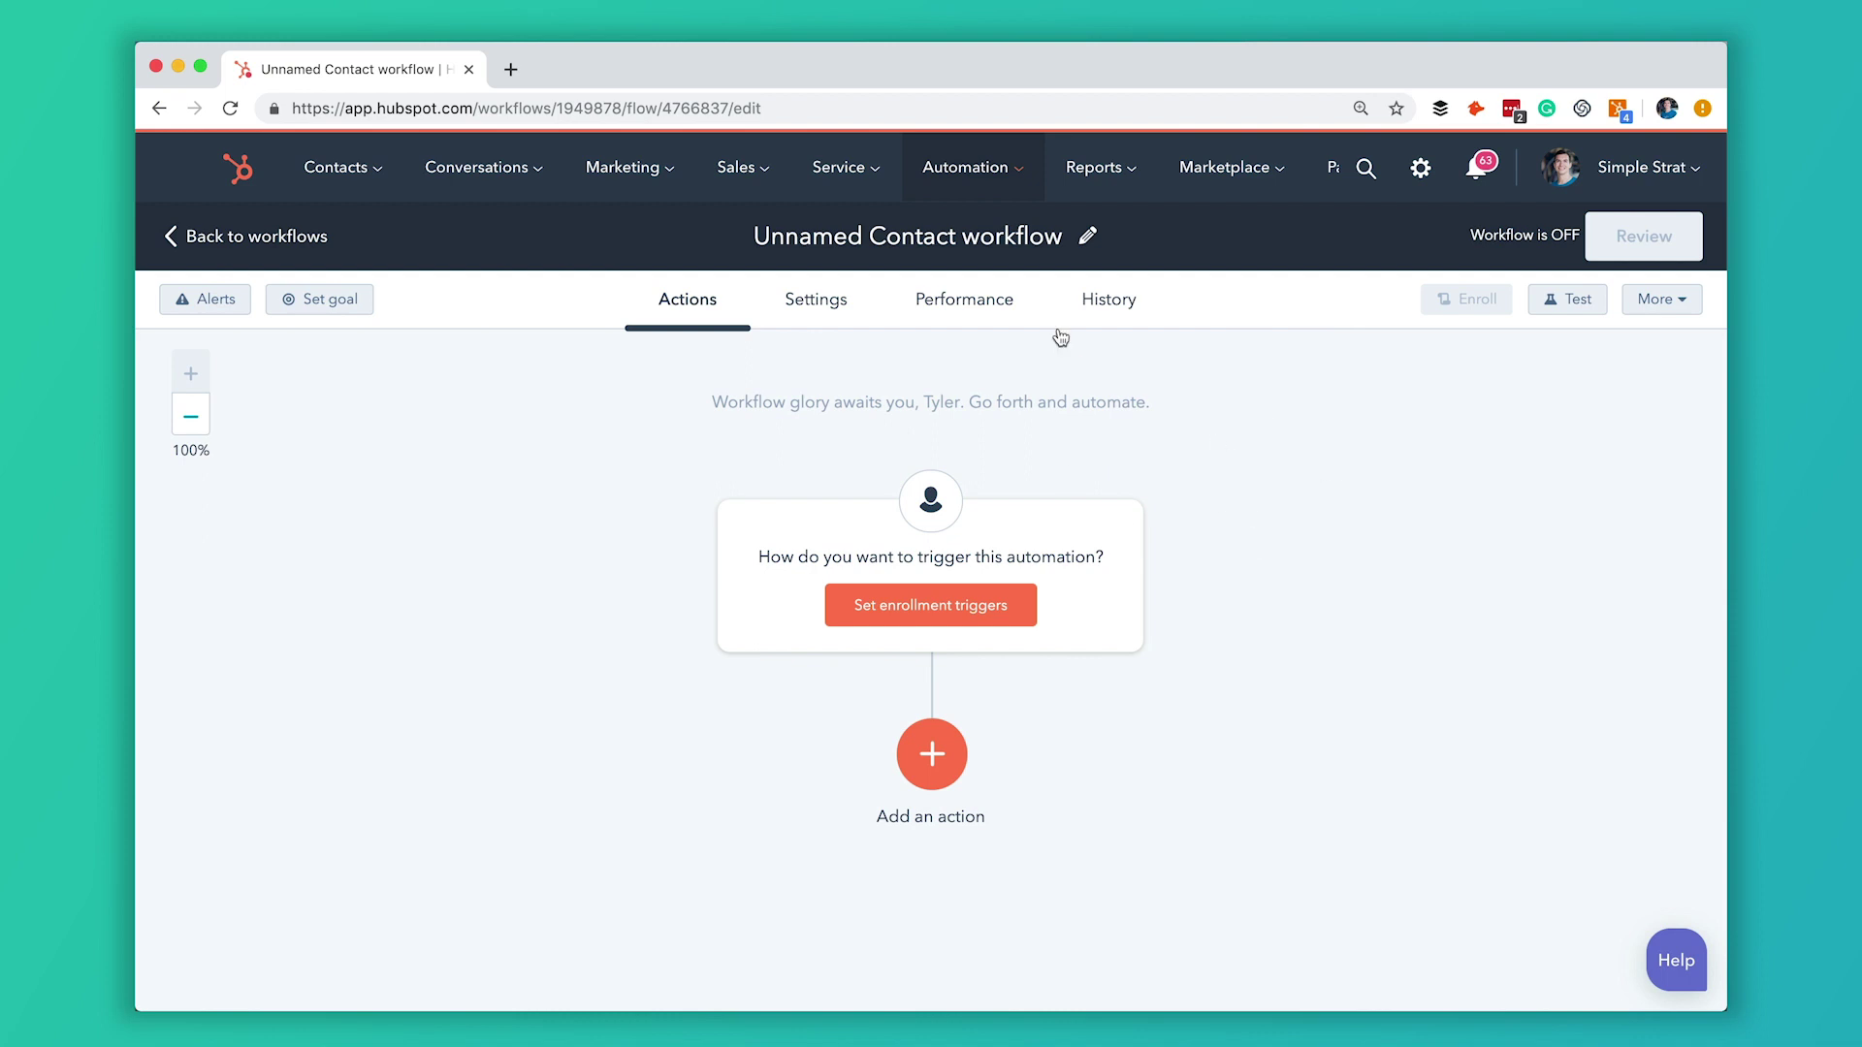
# Rename the new workflow as "name".
pyautogui.click(1087, 237)
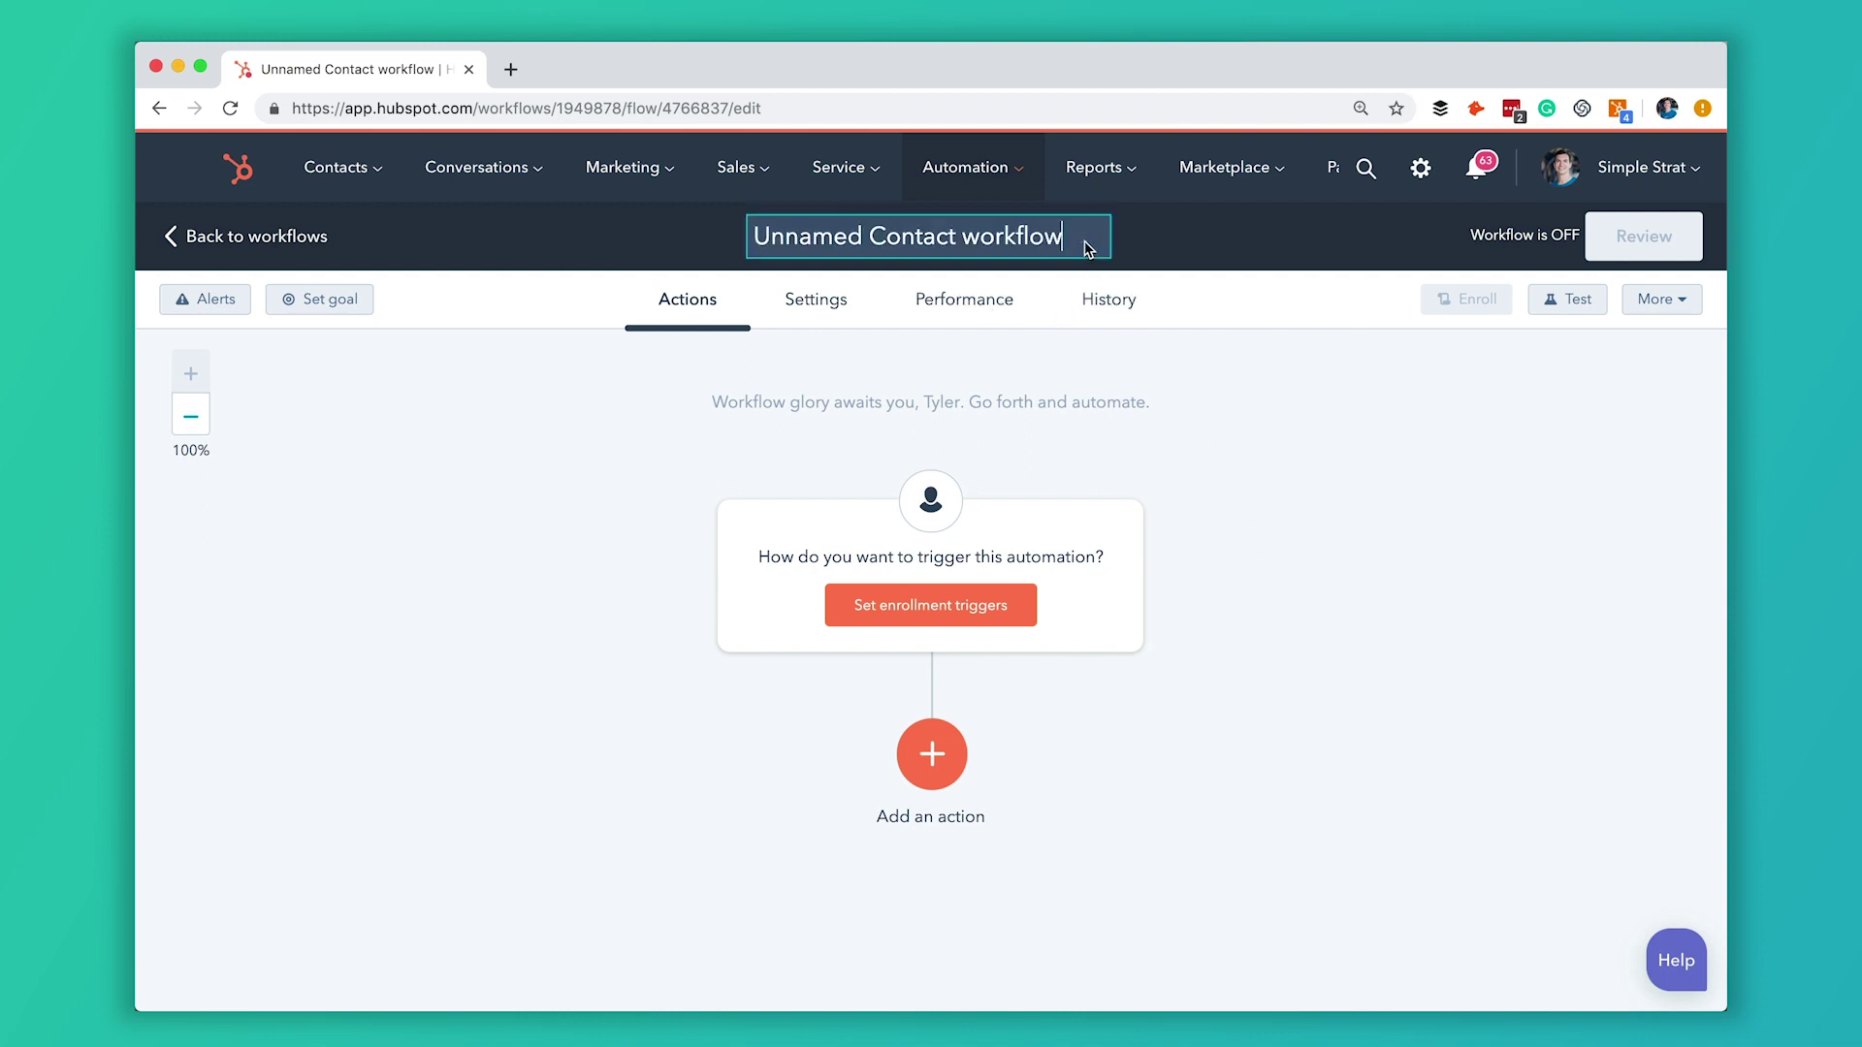
pyautogui.tripleClick(1046, 241)
pyautogui.write('name')
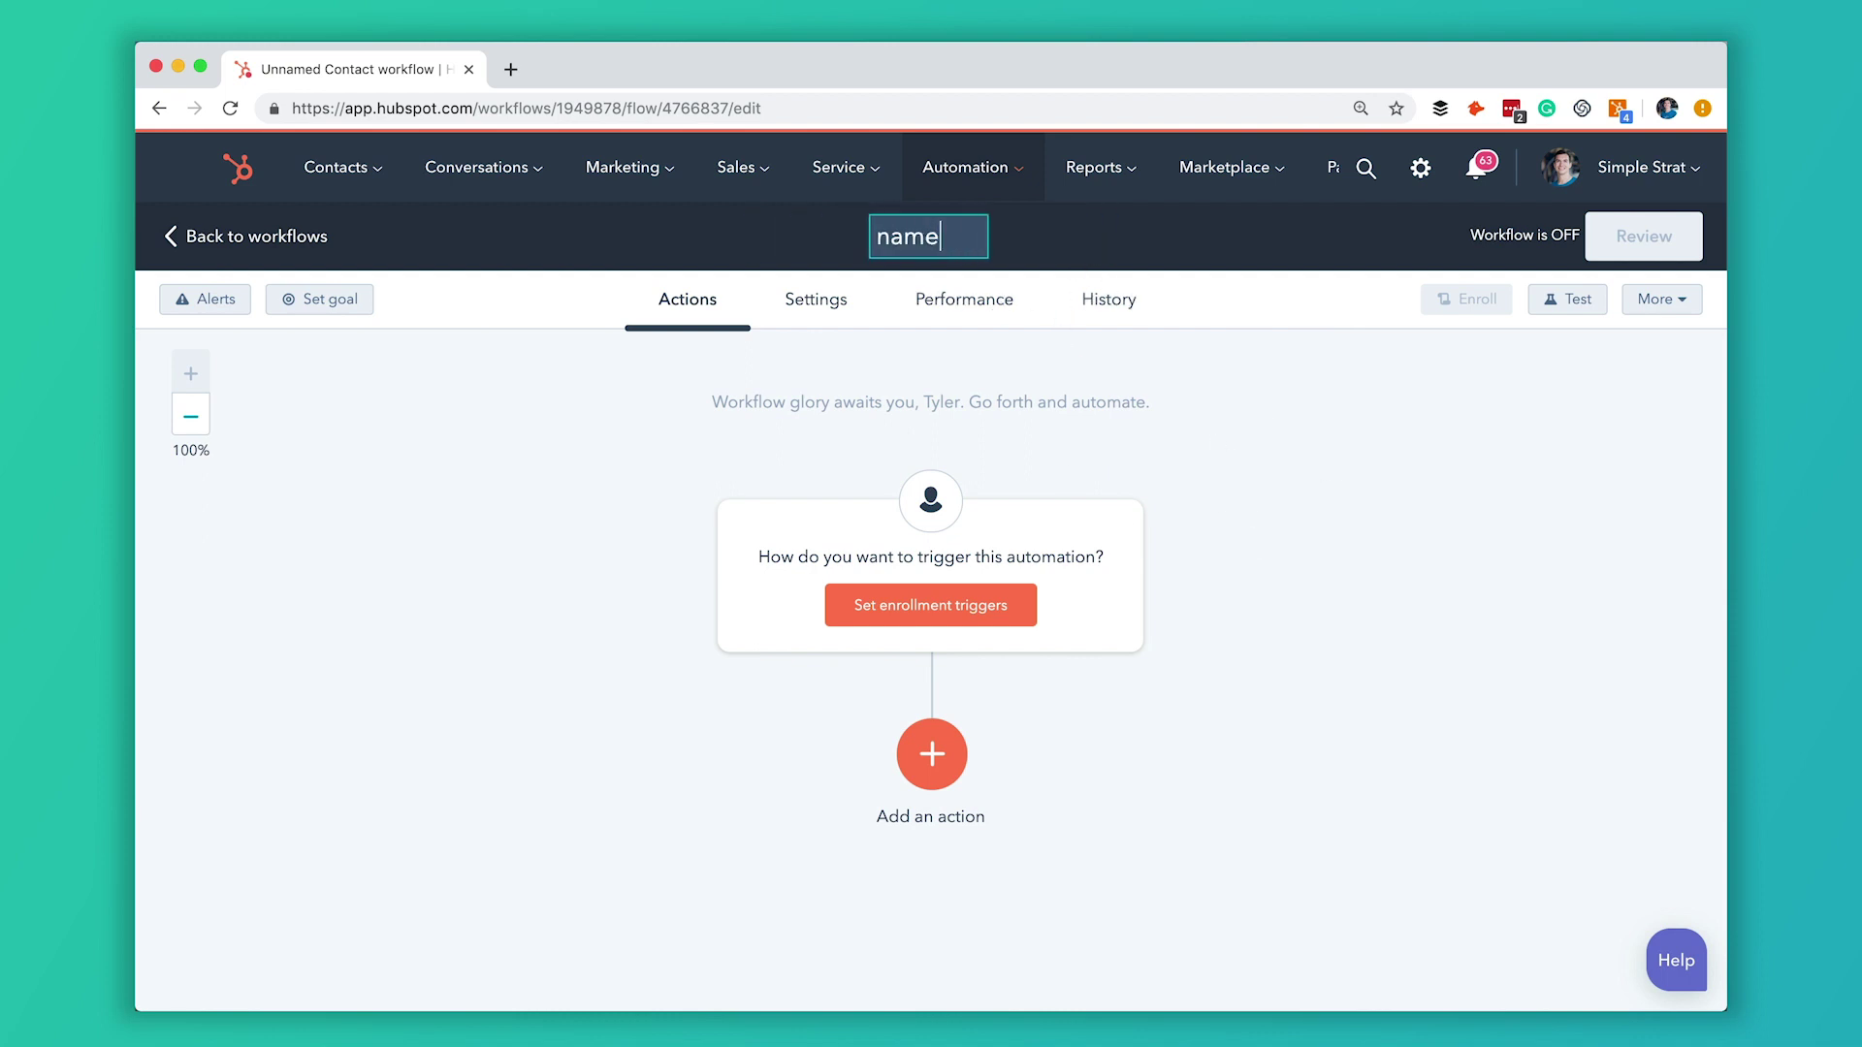
pyautogui.press('Return')
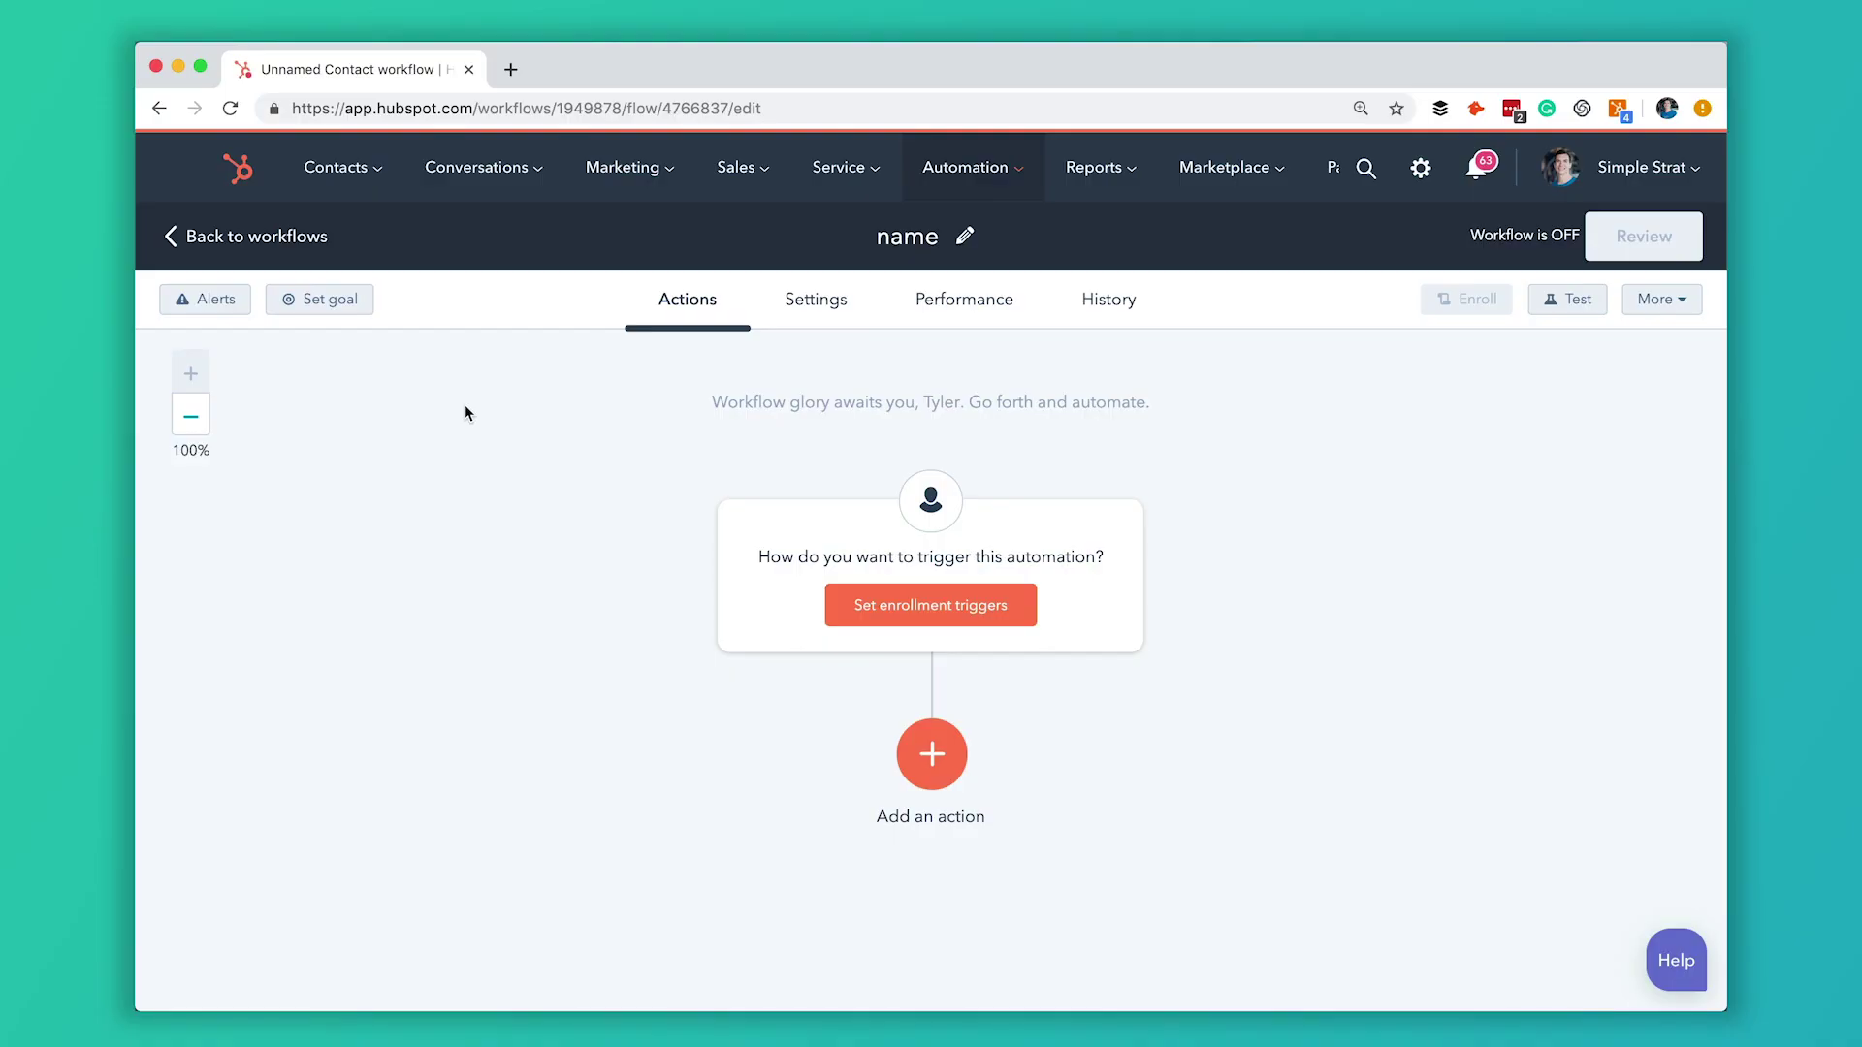
# Set and save a form submission goal for contacts who have filled out the 30-minute-consultation meetings link on any page.
pyautogui.click(328, 308)
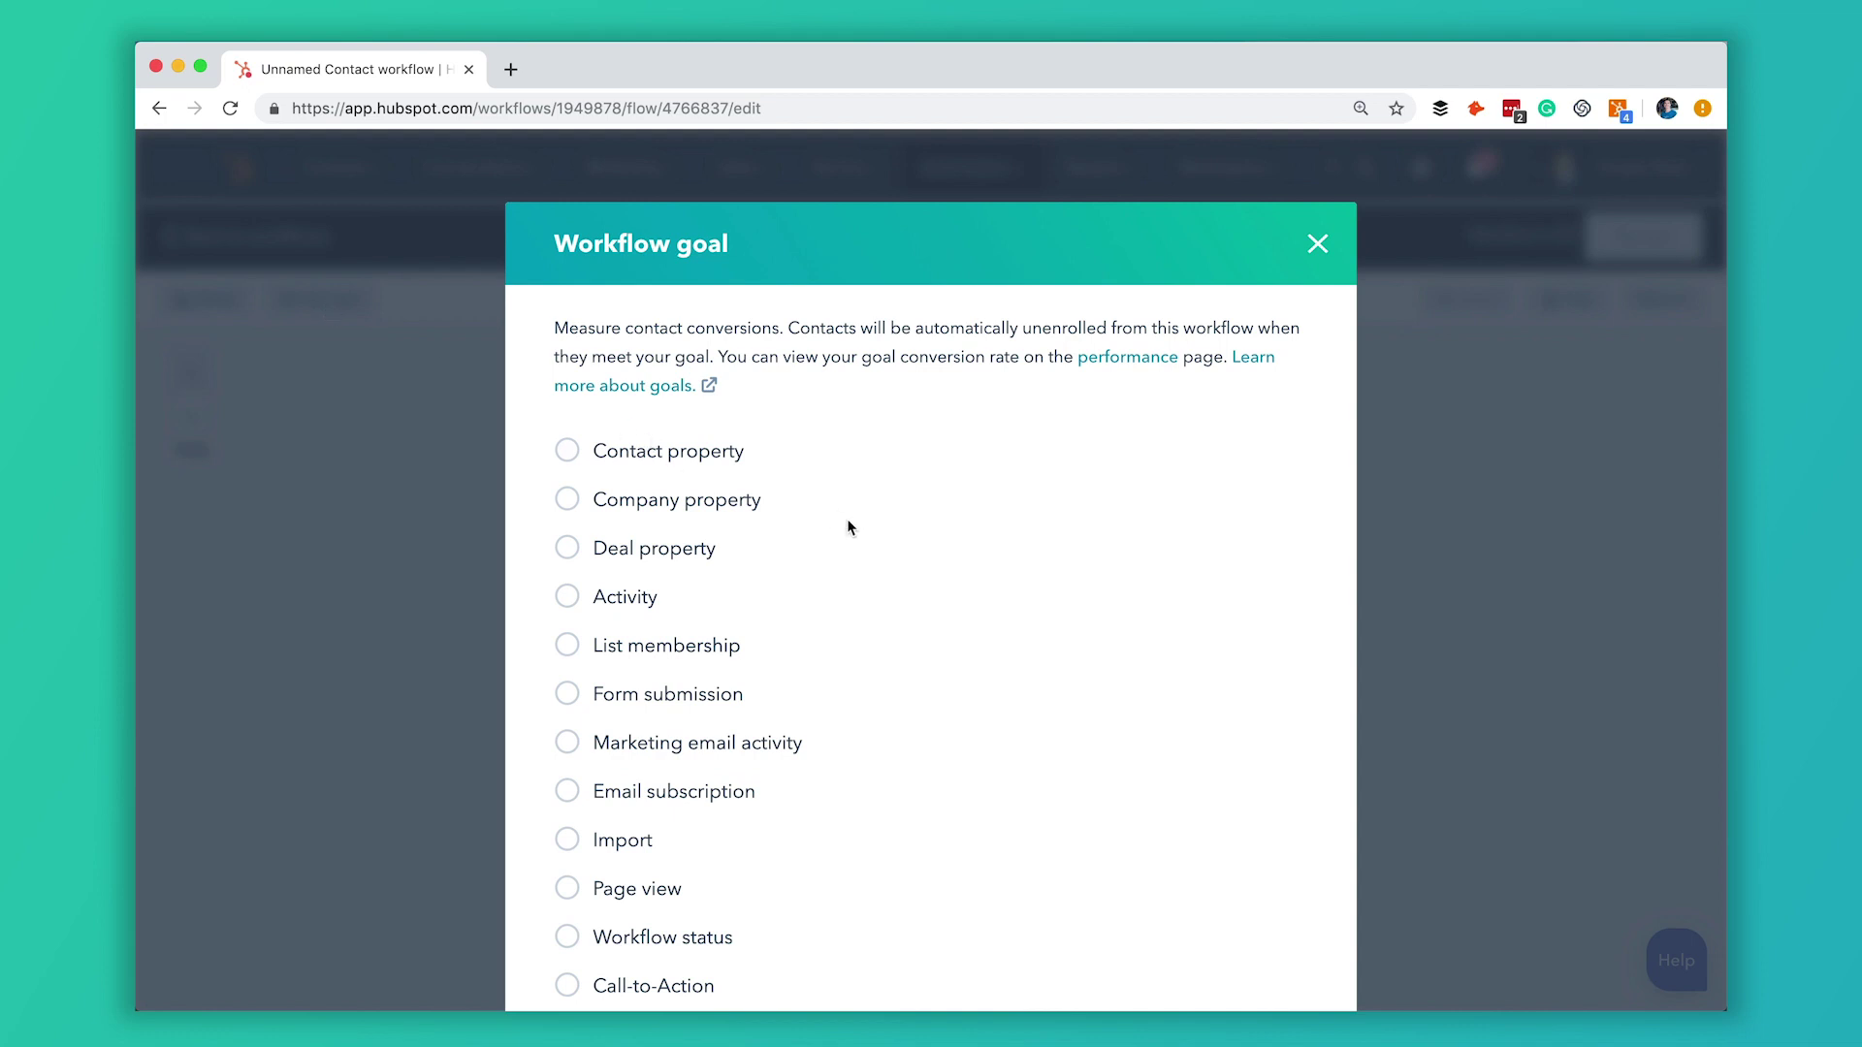
pyautogui.scroll(-5, 831, 631)
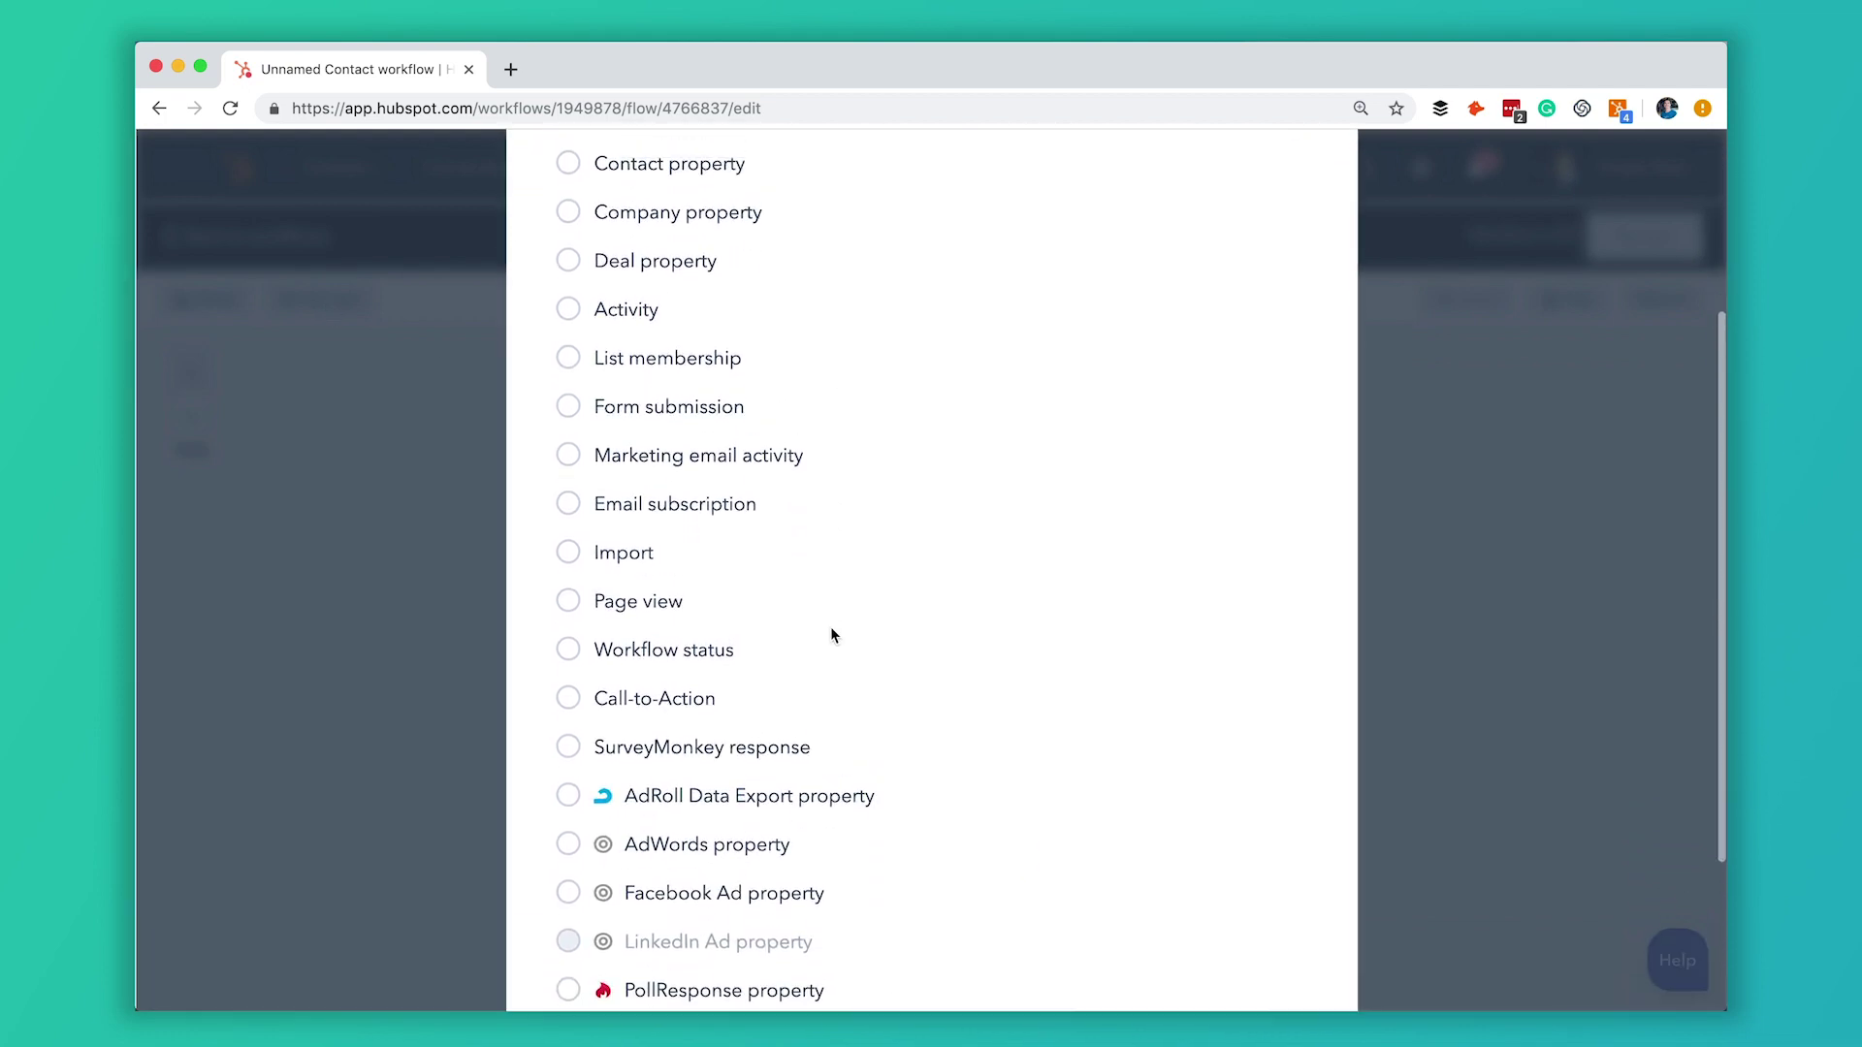
pyautogui.scroll(2, 832, 630)
pyautogui.click(577, 572)
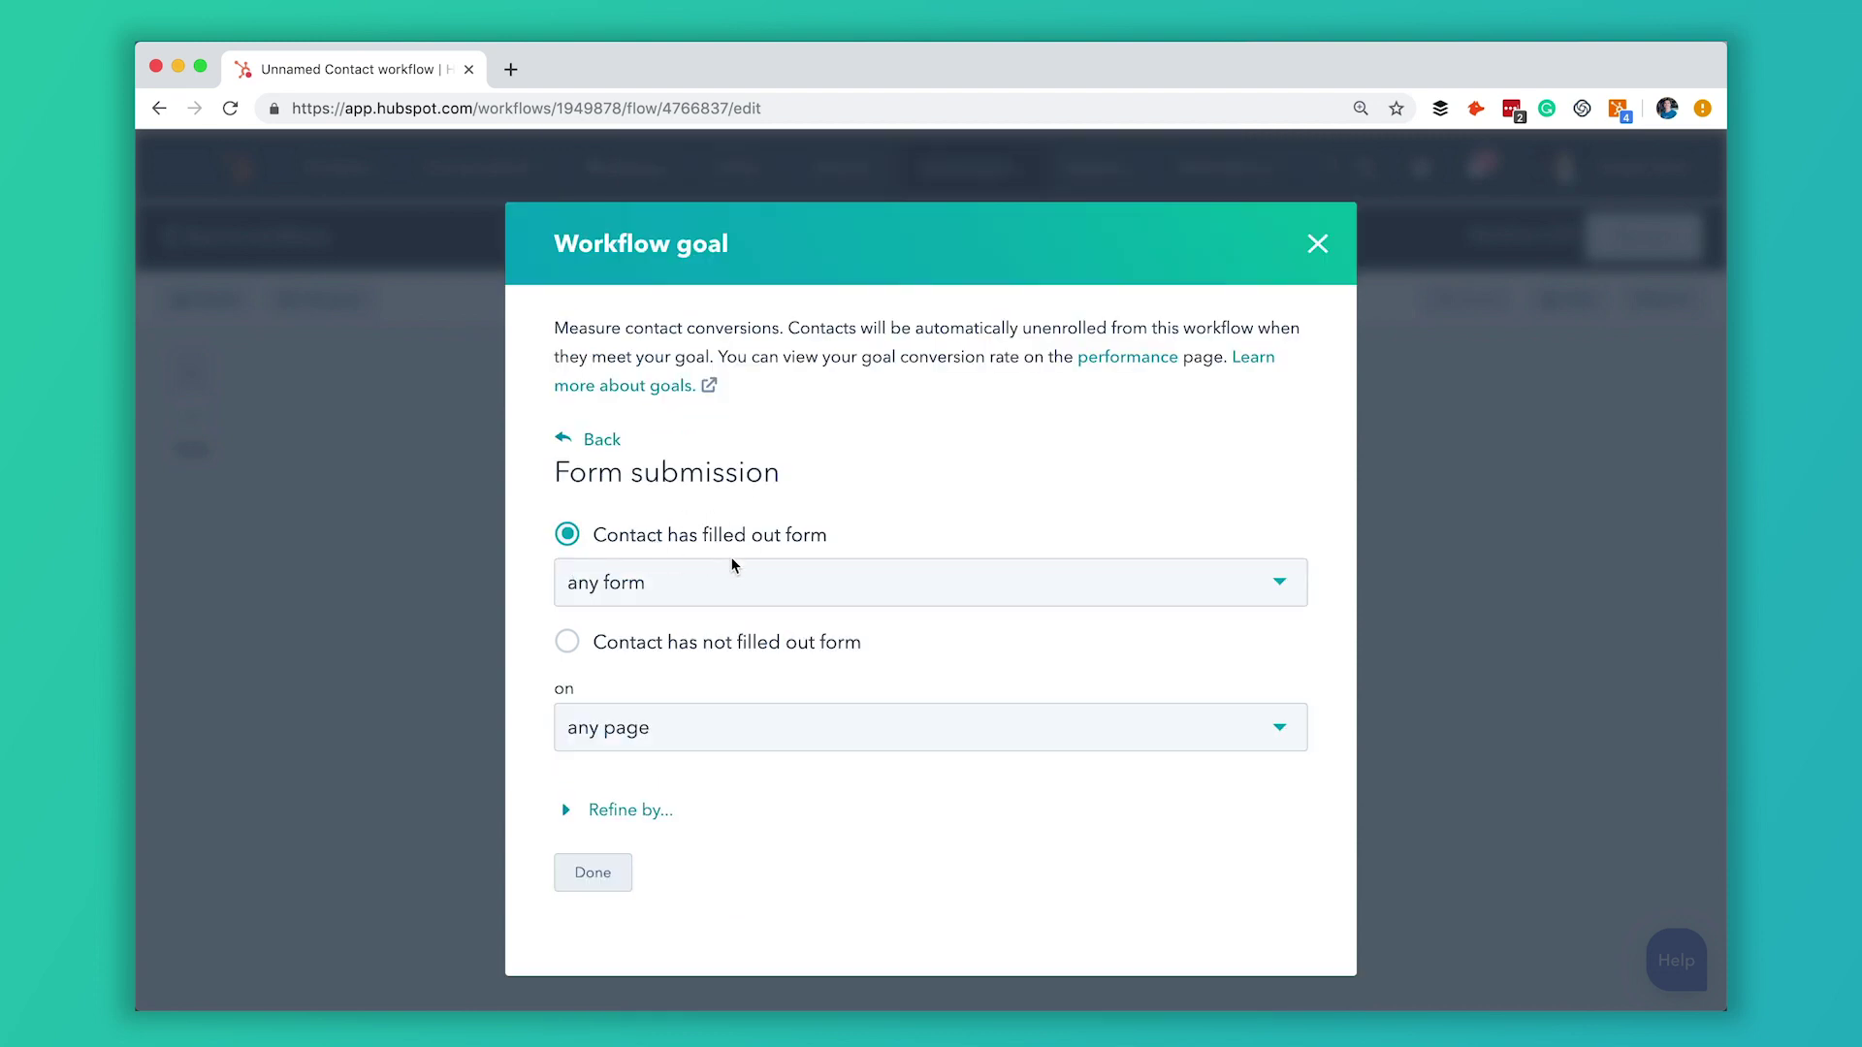
pyautogui.click(803, 598)
pyautogui.scroll(-4, 835, 784)
pyautogui.write('consu')
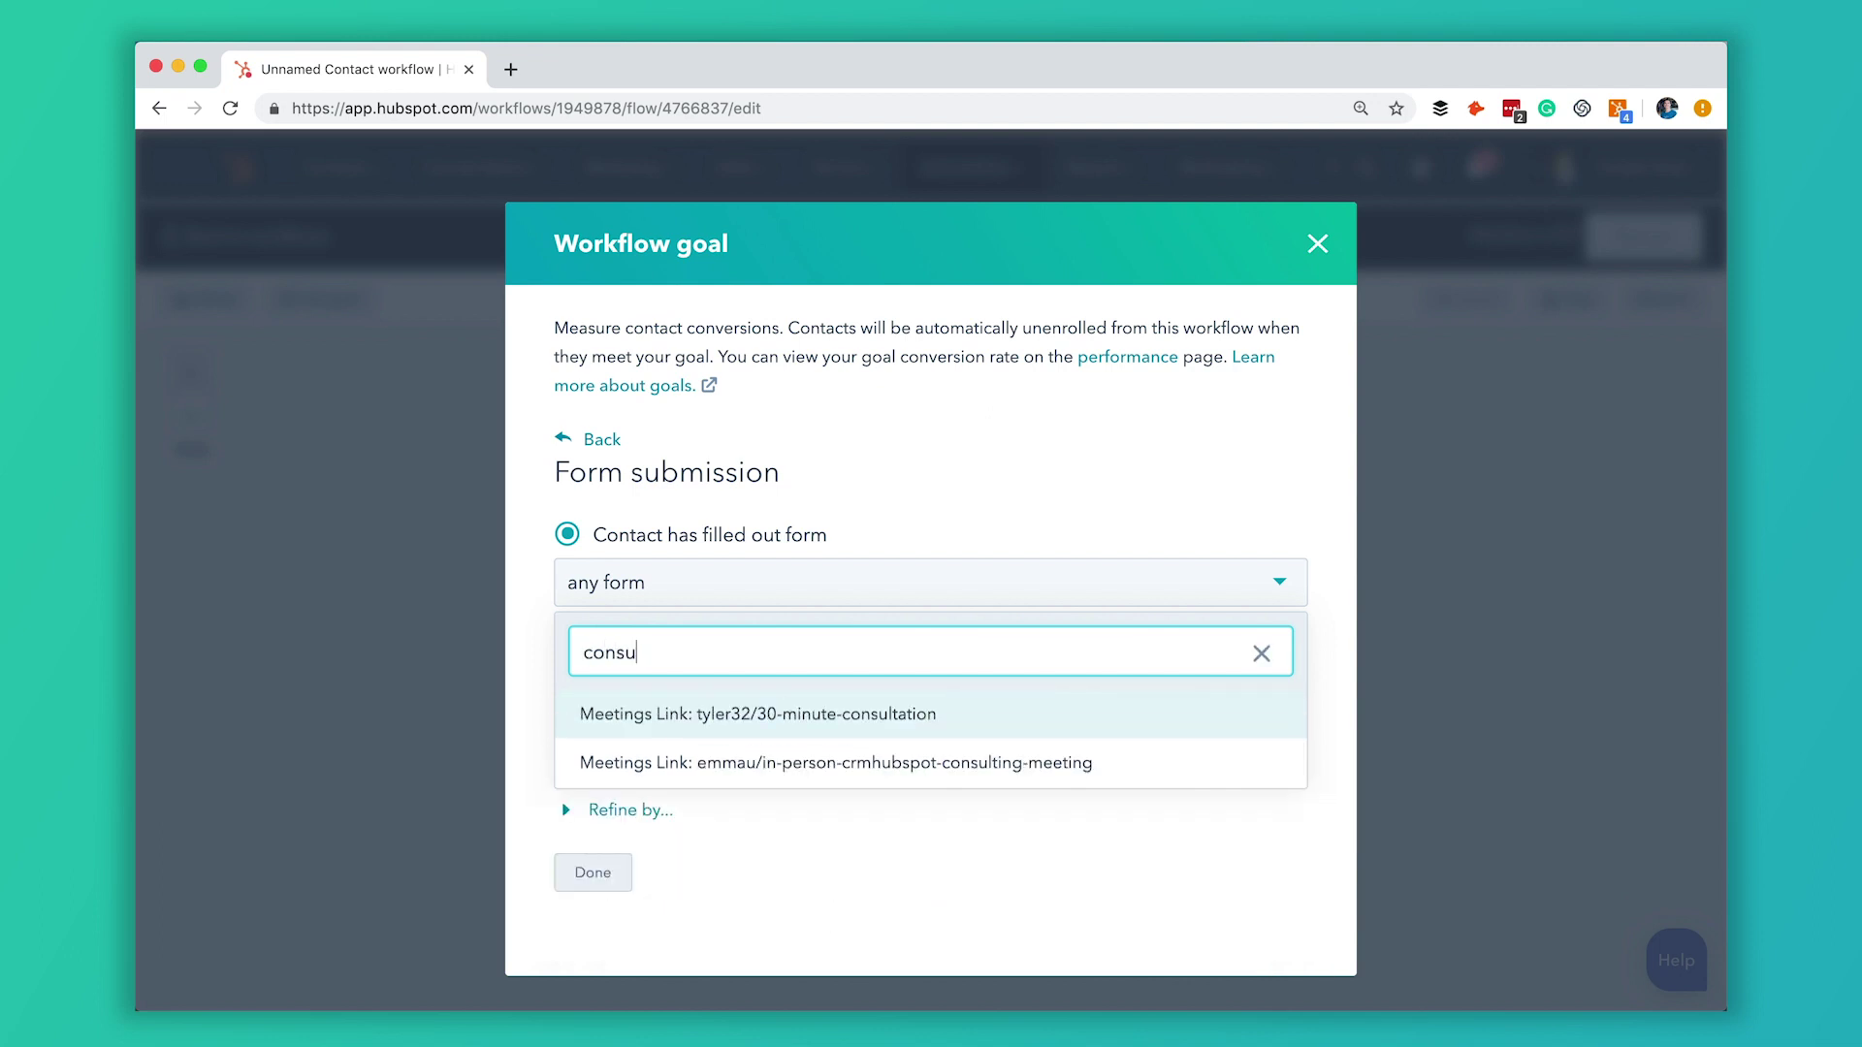
pyautogui.click(818, 727)
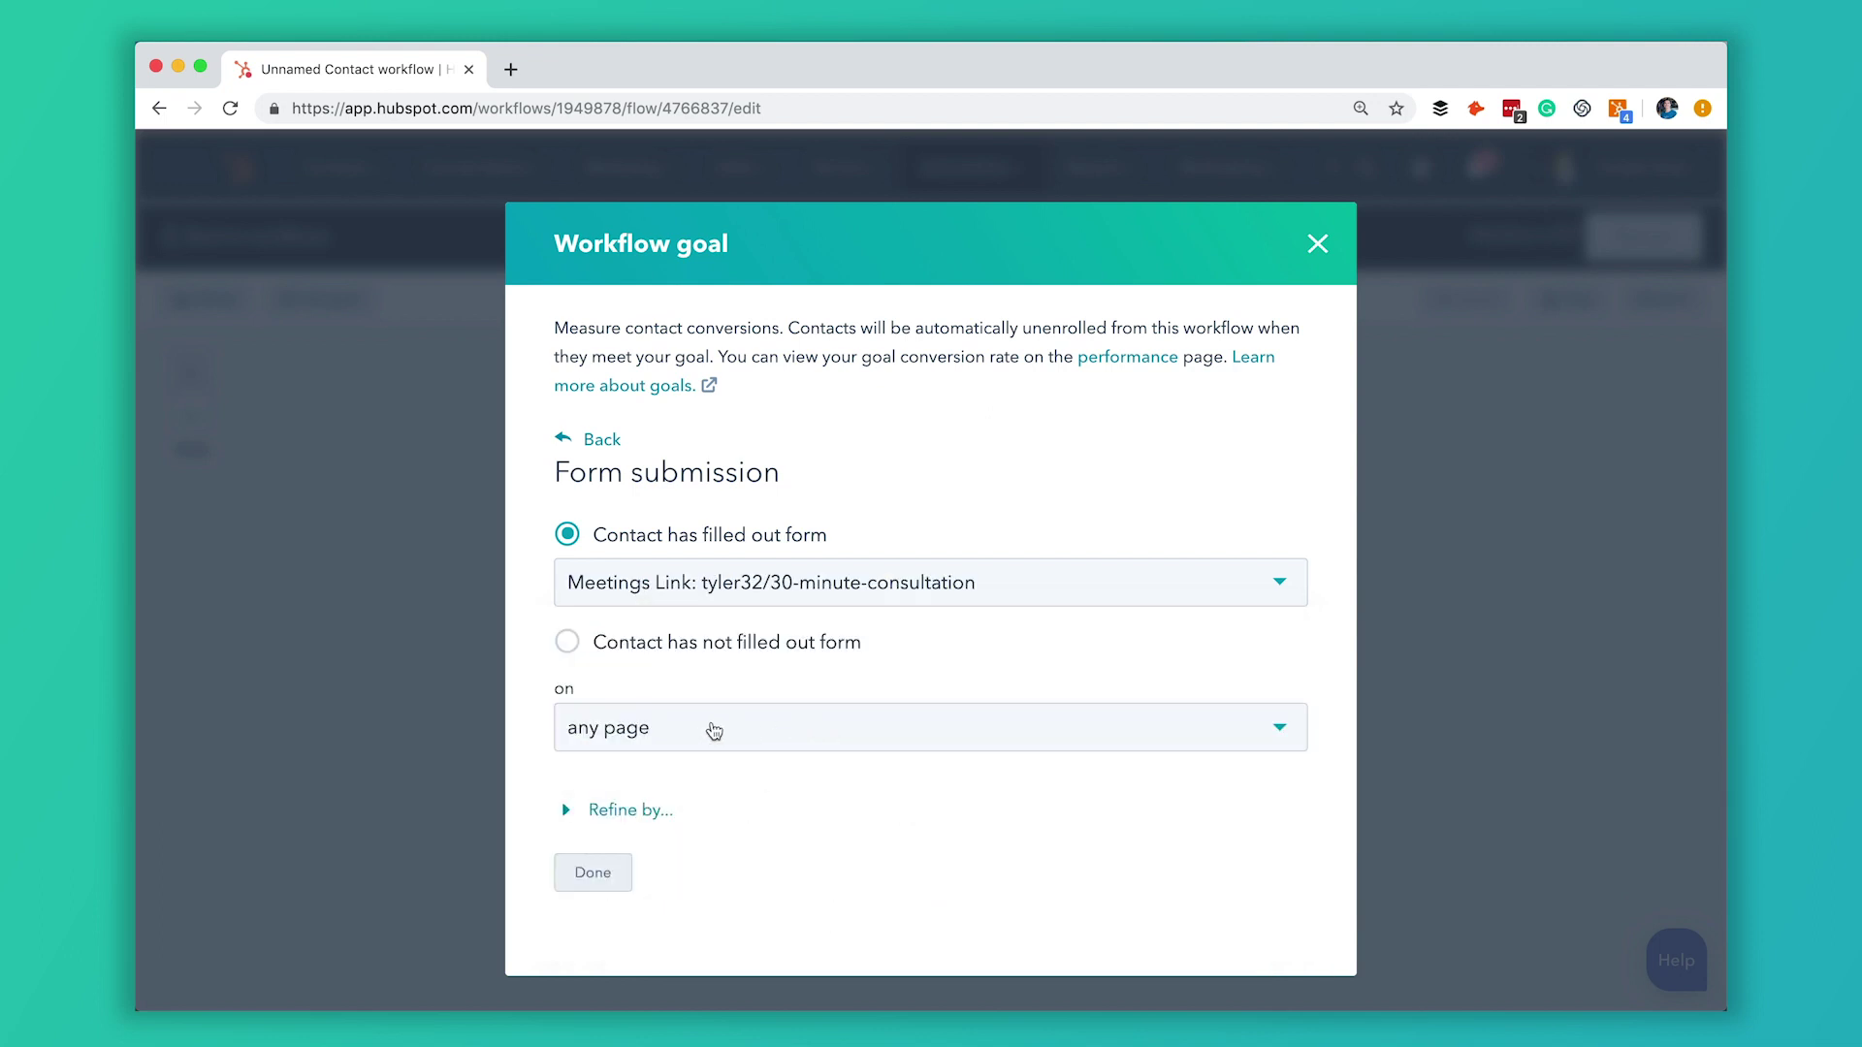
pyautogui.click(594, 874)
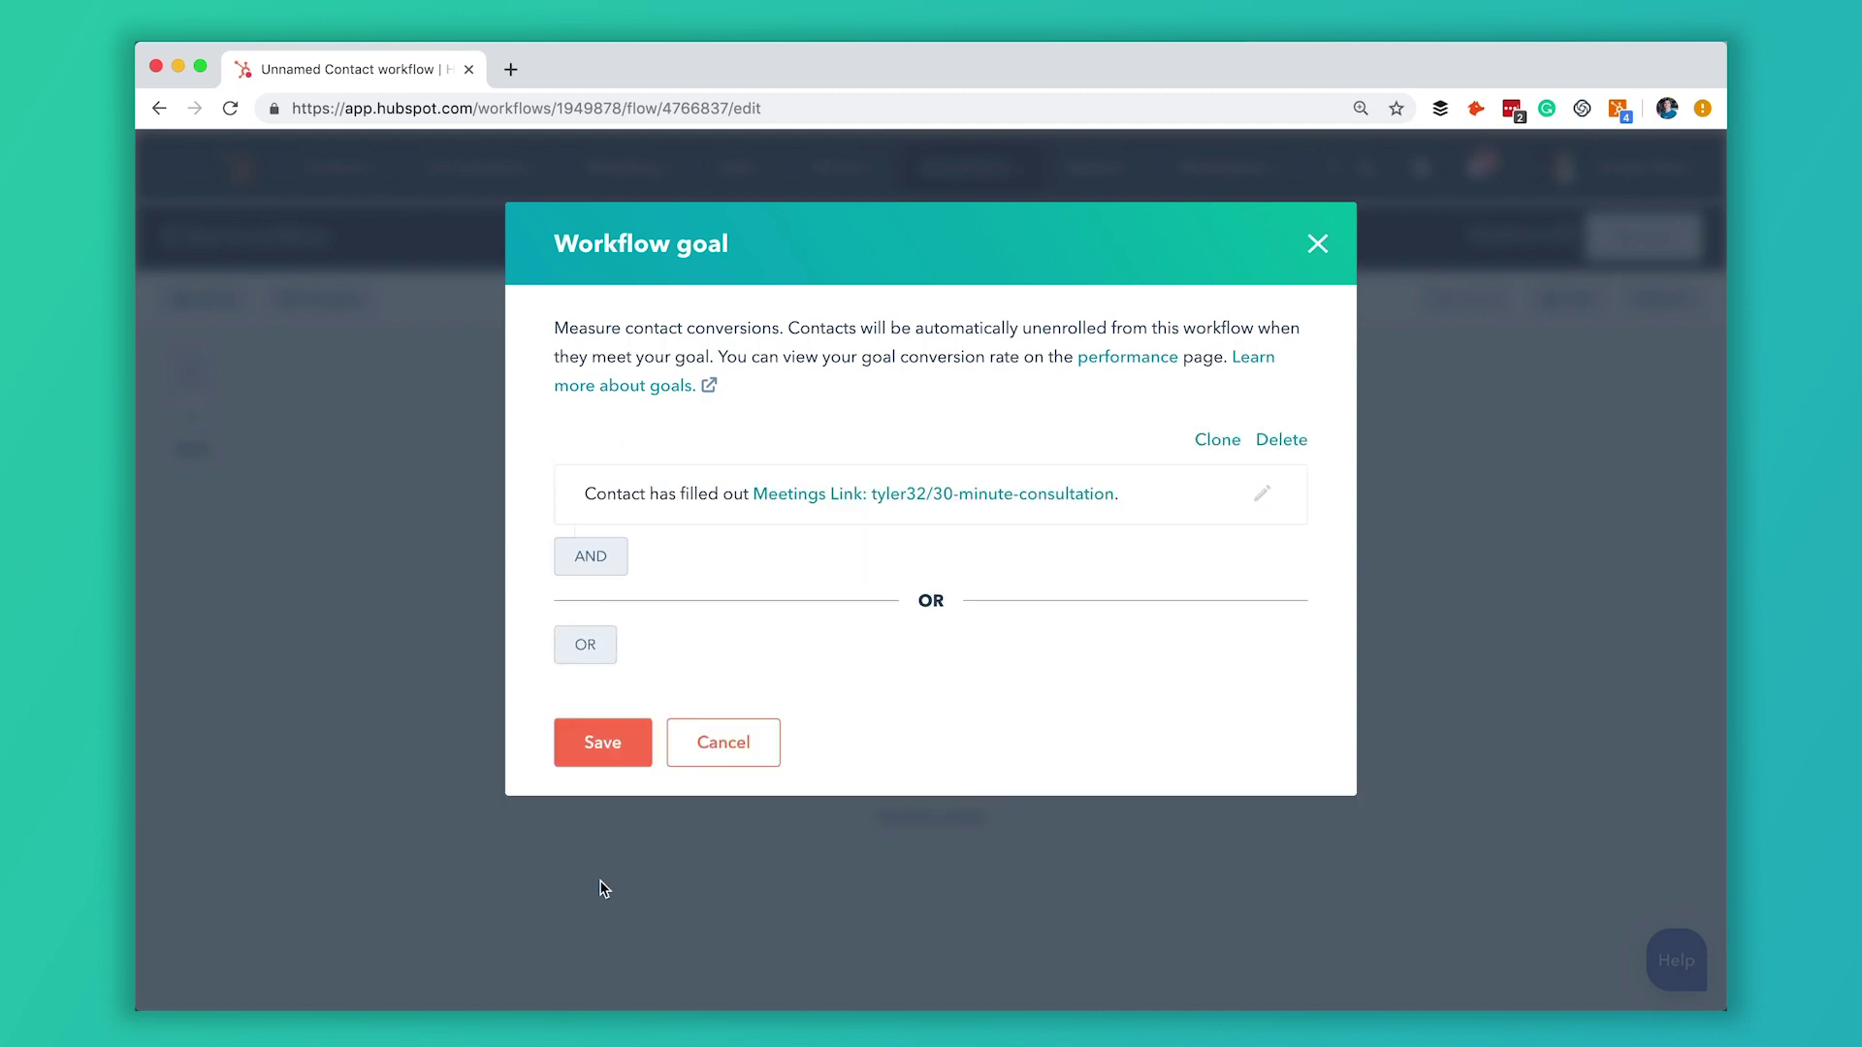
pyautogui.click(585, 744)
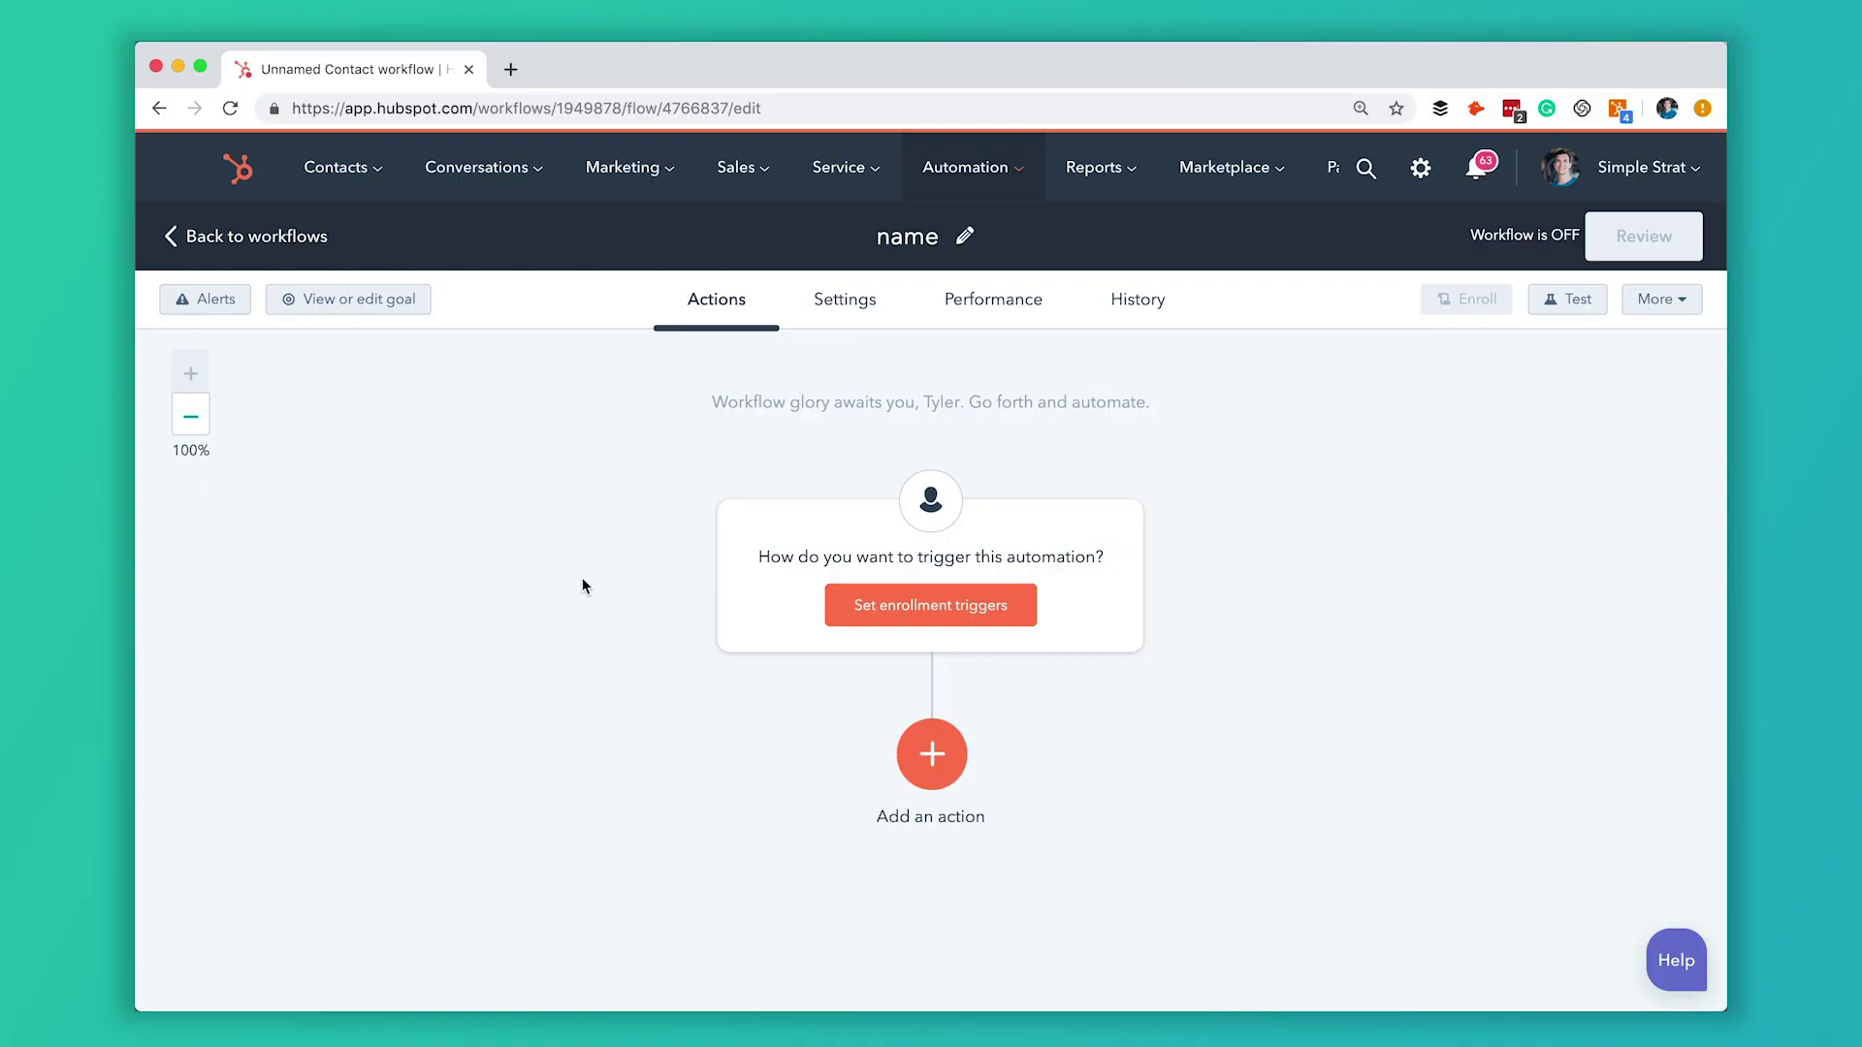
# Set and save a form submission enrollment trigger for contacts who have filled out the social video strategy ebook exit intent pop-up on any page.
pyautogui.scroll(-1, 583, 585)
pyautogui.scroll(1, 583, 585)
pyautogui.click(982, 616)
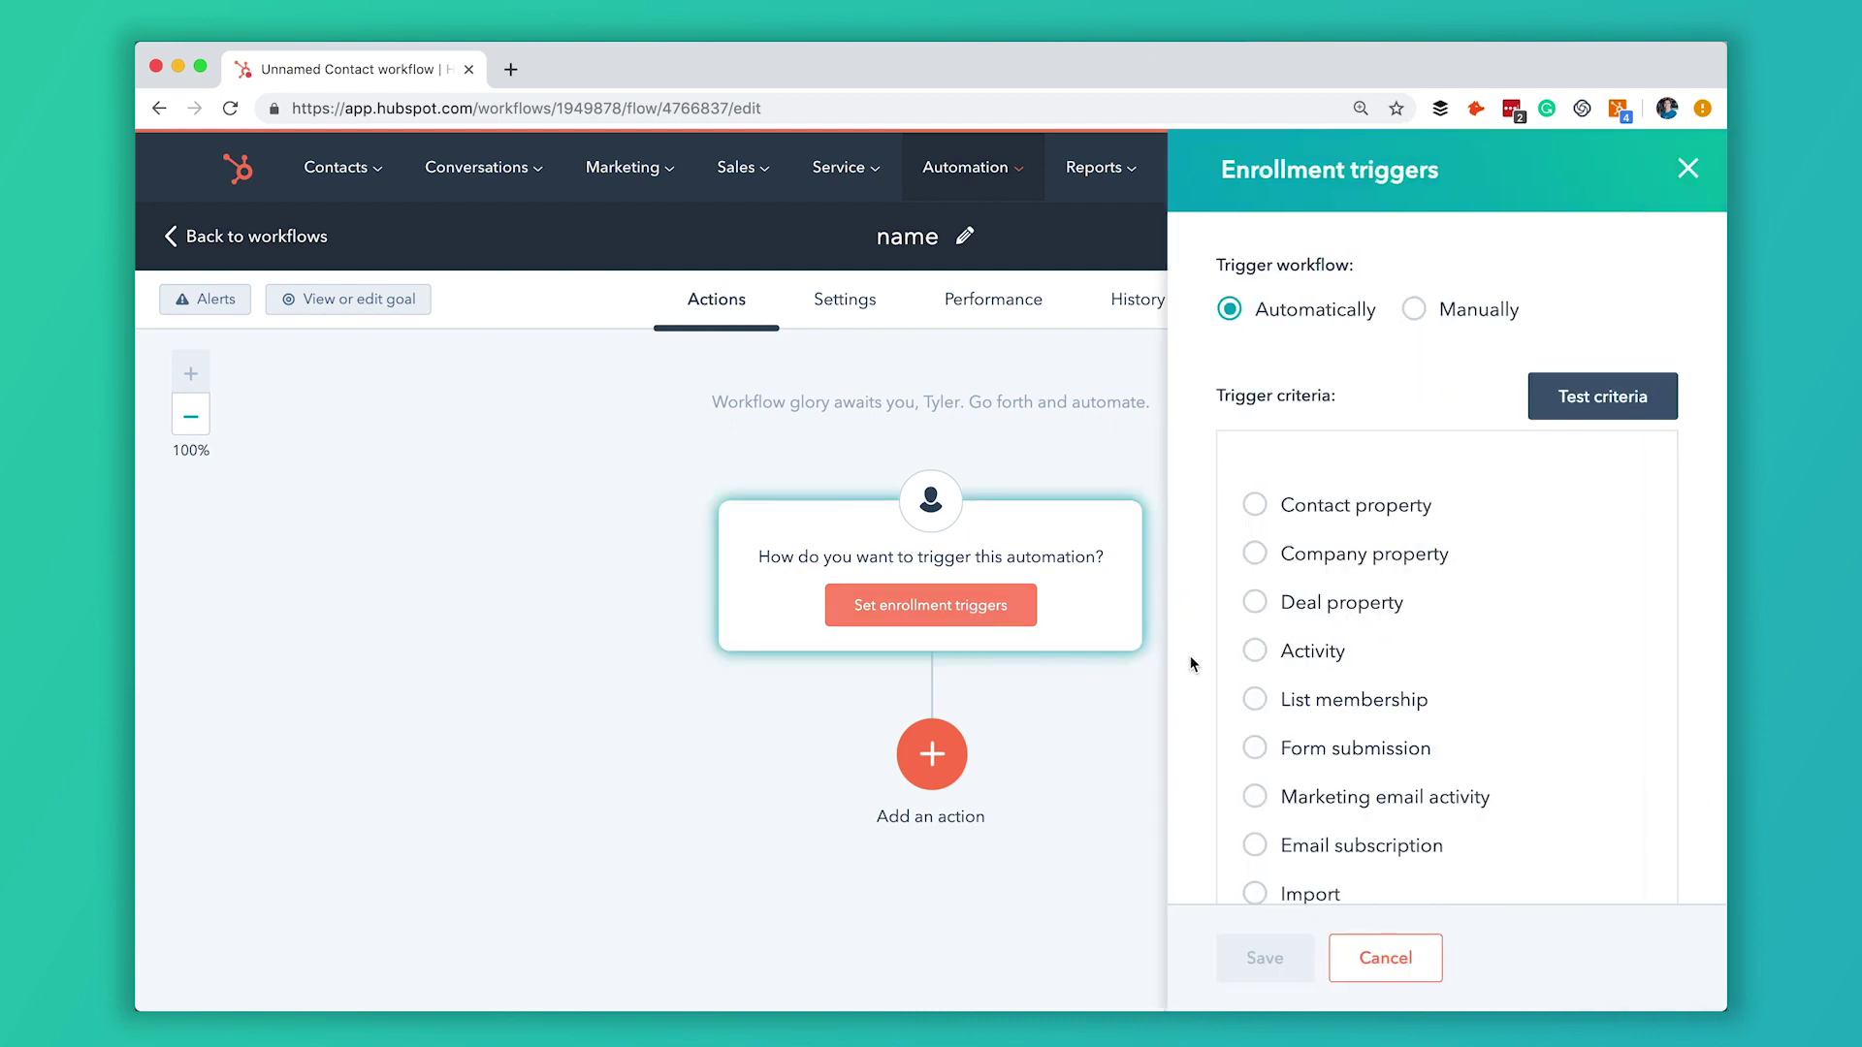
pyautogui.click(1350, 756)
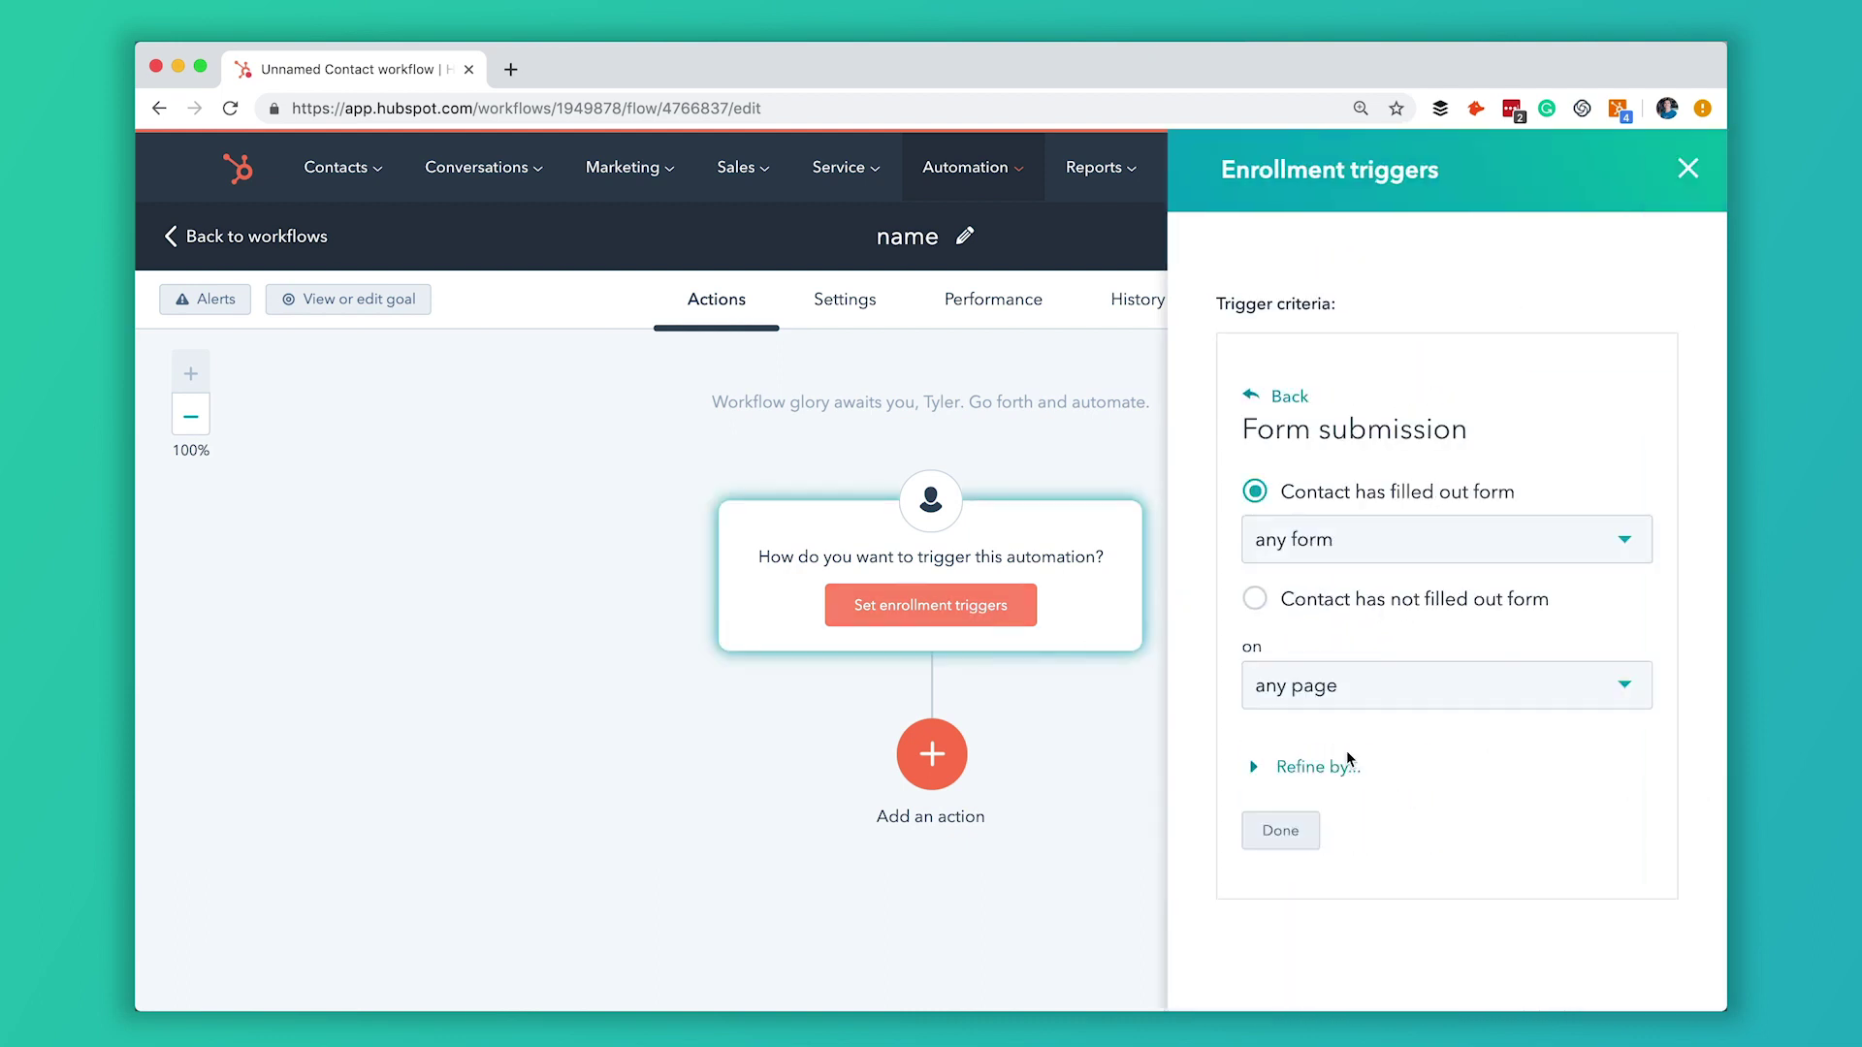
pyautogui.click(1451, 536)
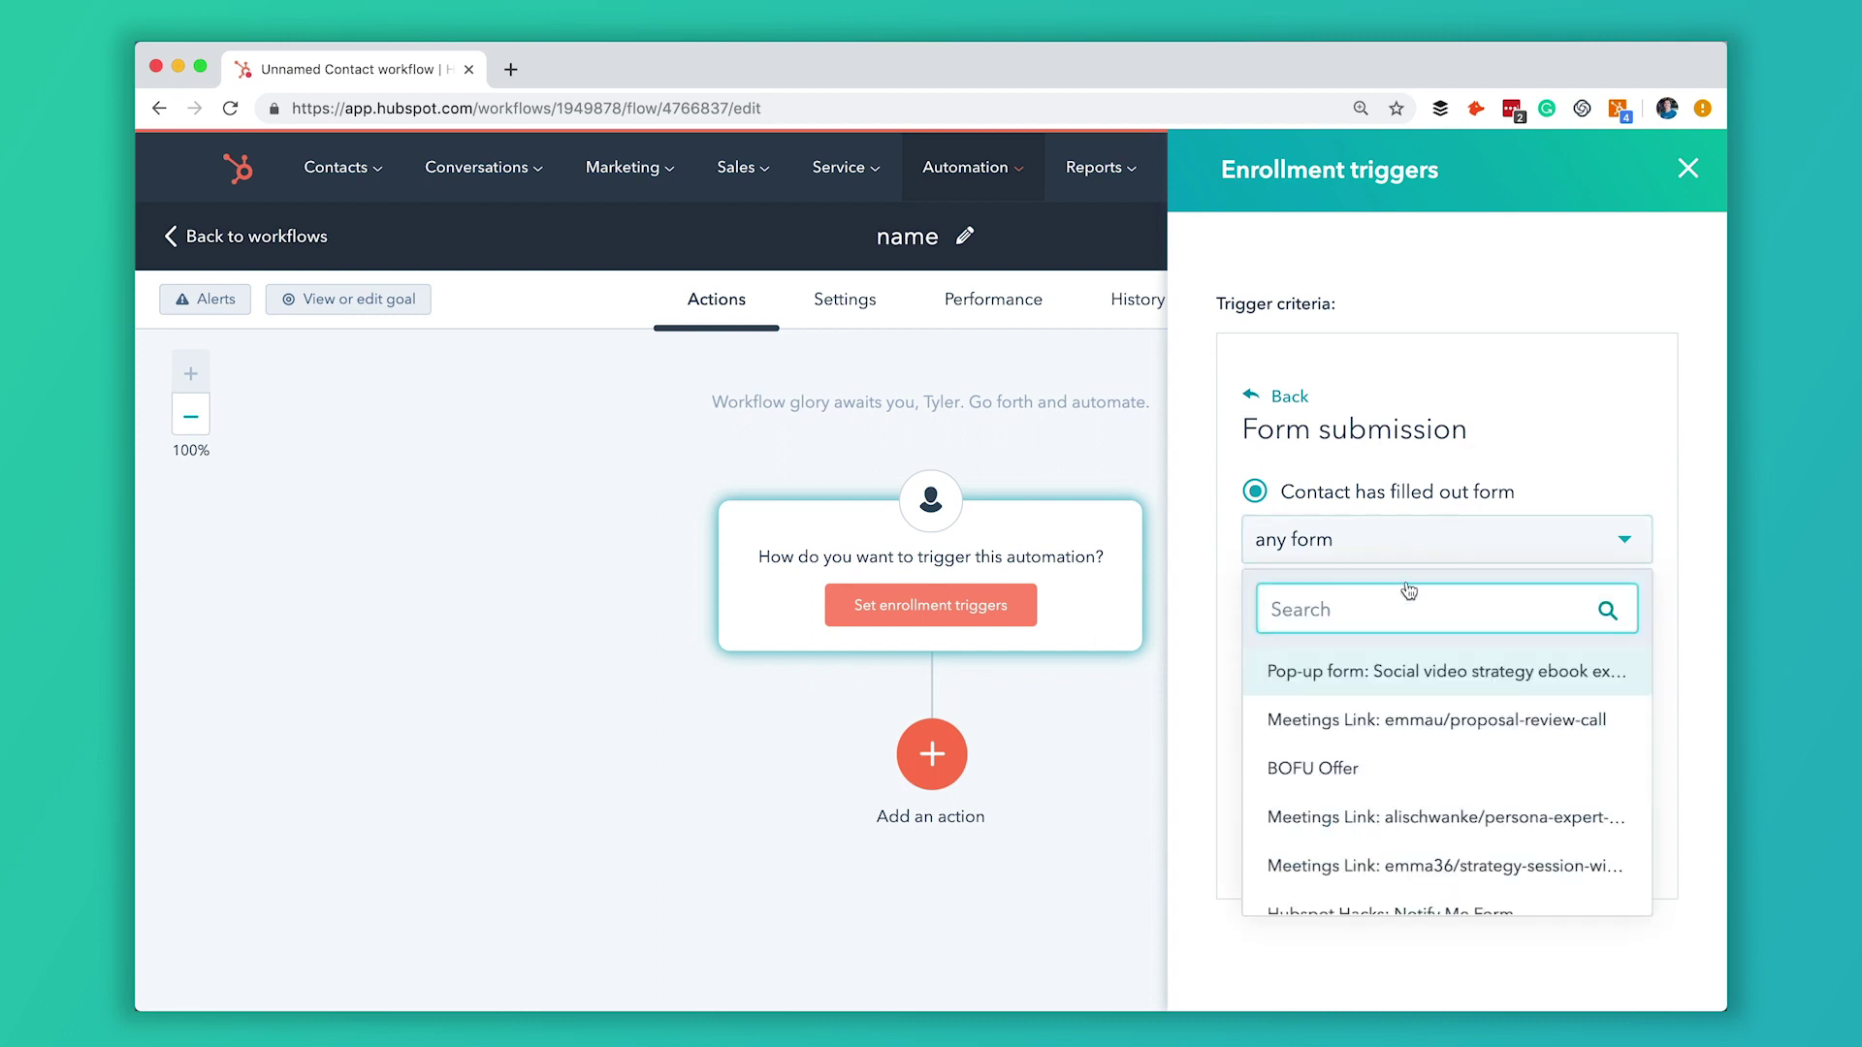
pyautogui.click(1441, 673)
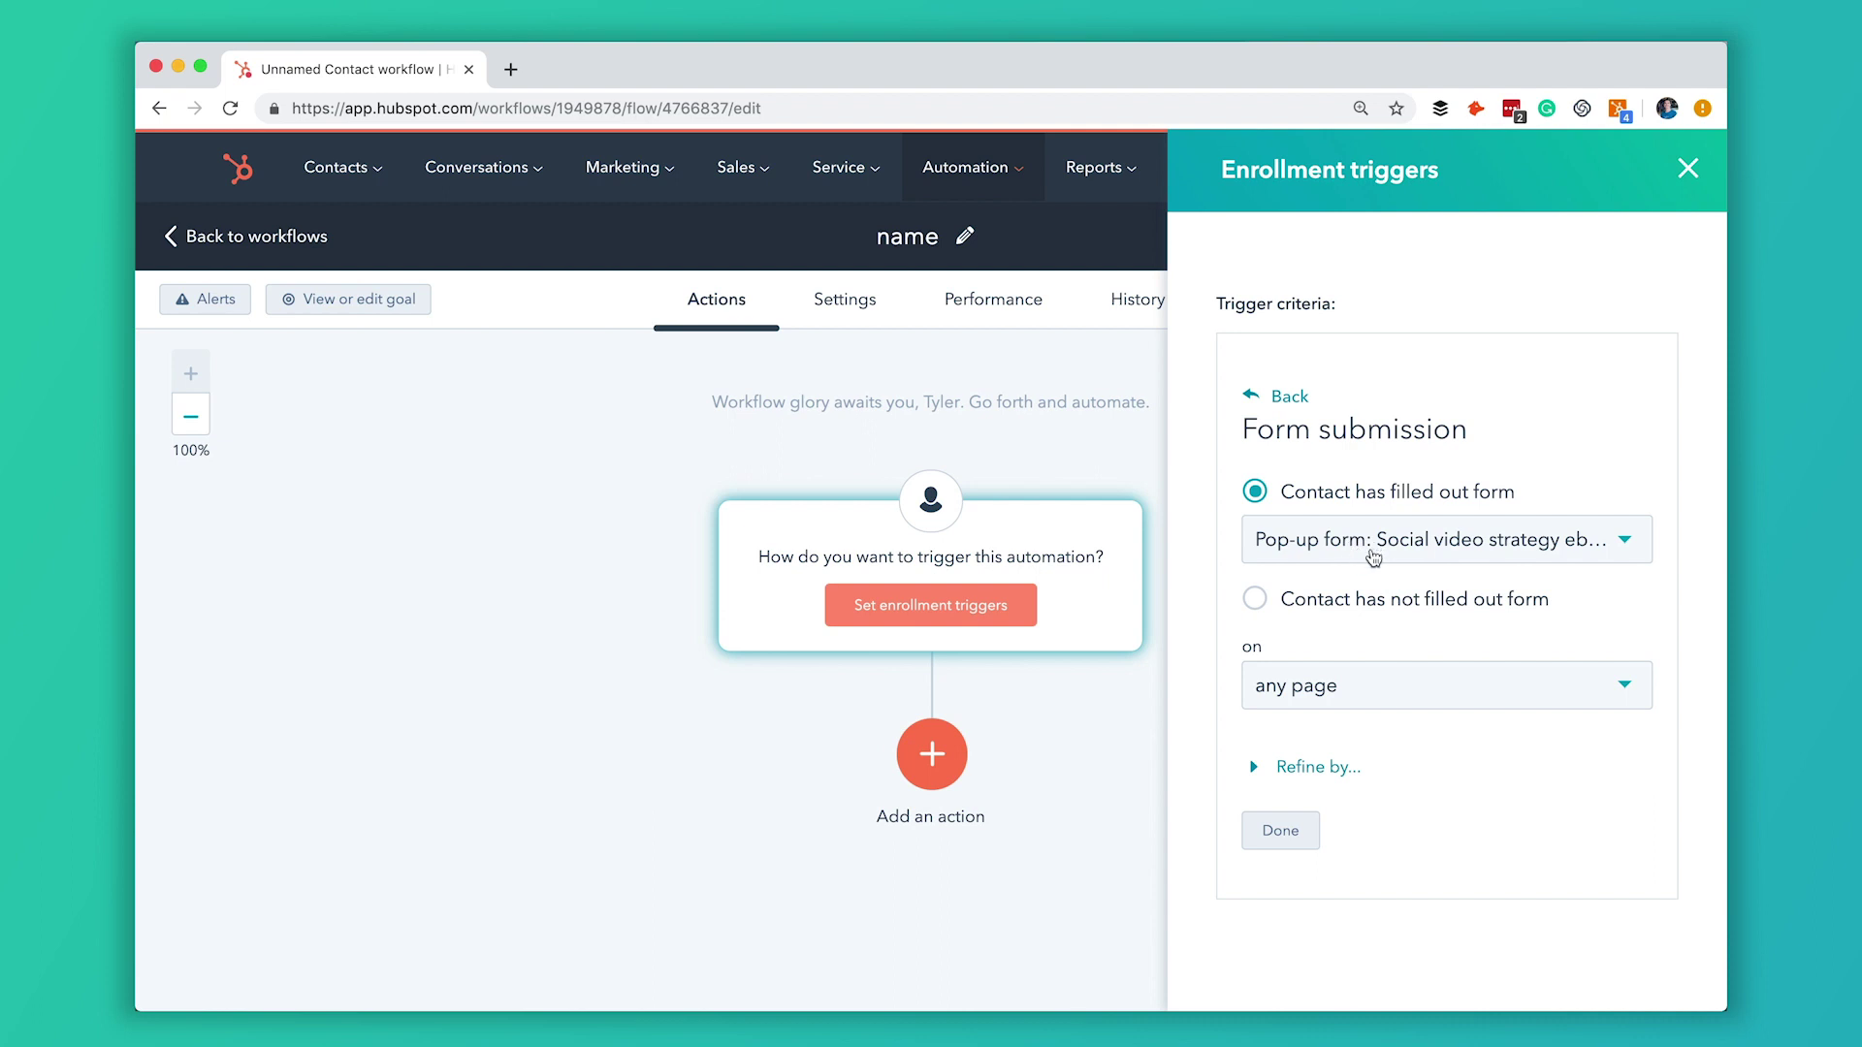
pyautogui.click(1347, 696)
pyautogui.click(1346, 696)
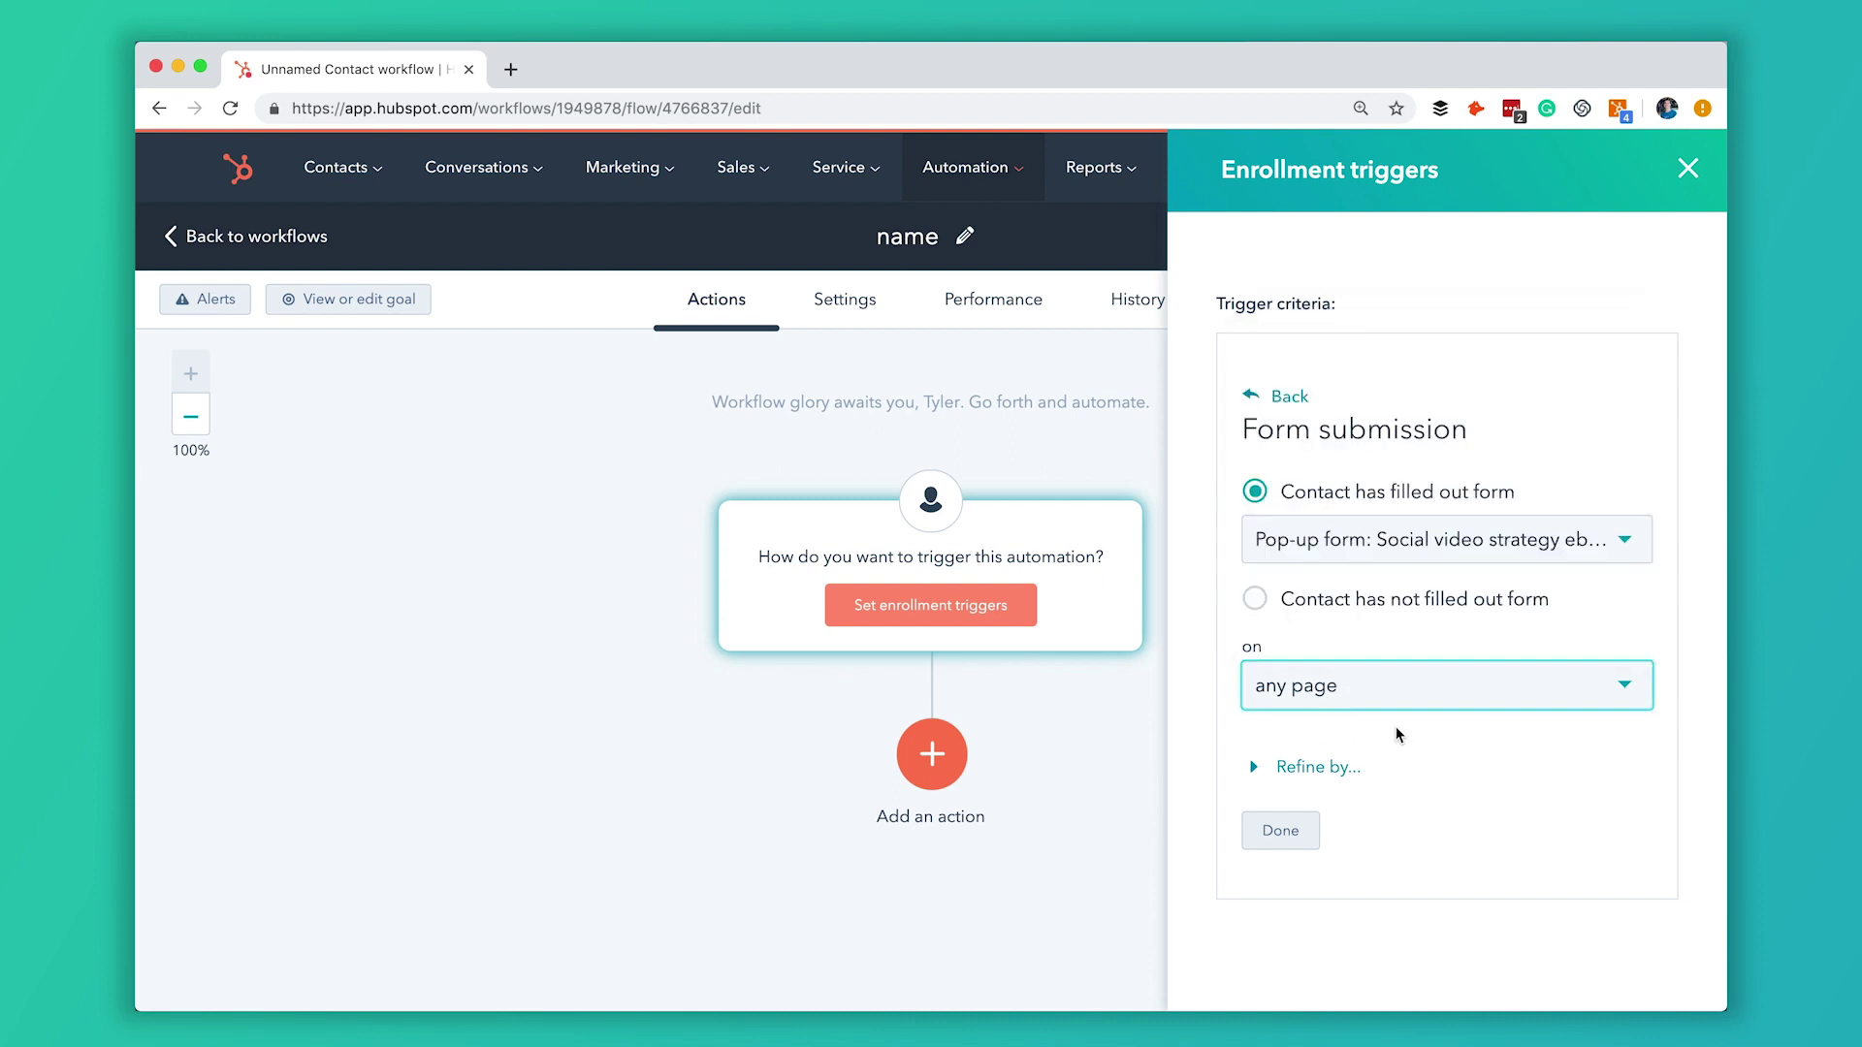
pyautogui.click(1282, 834)
pyautogui.click(1272, 952)
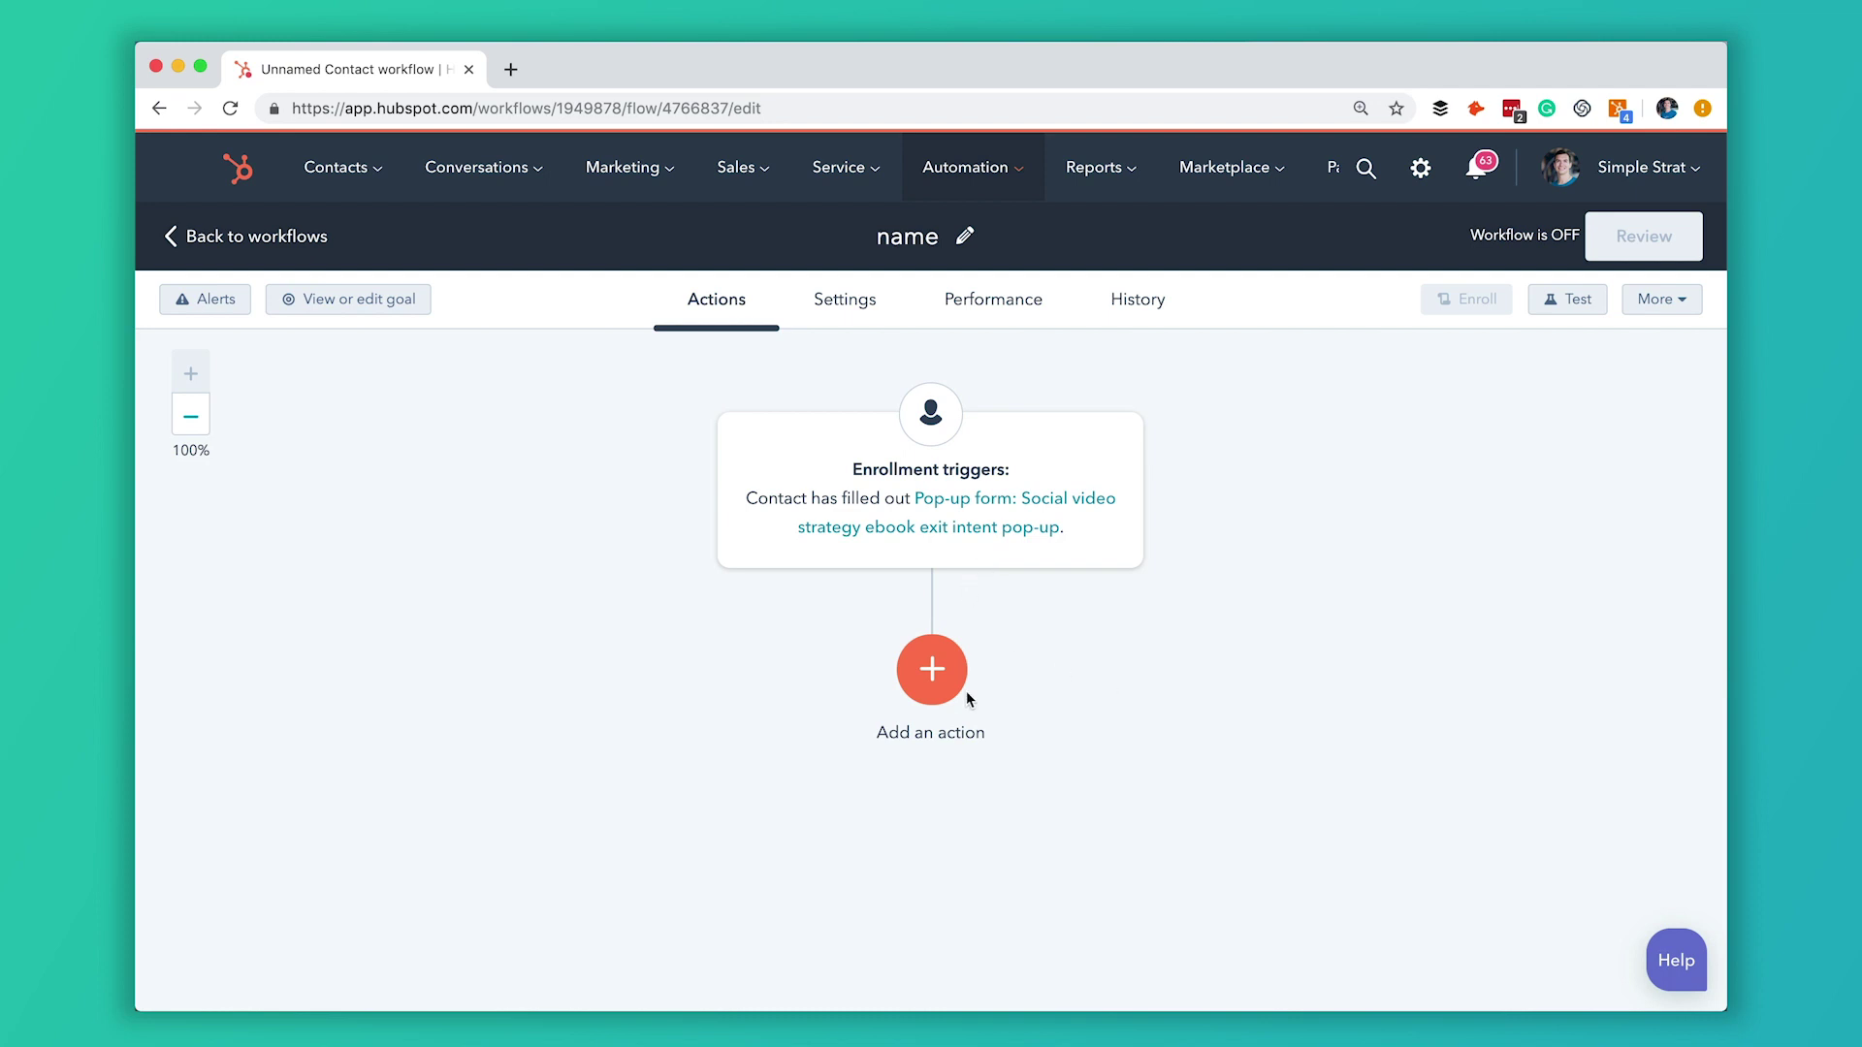
# Start a new action below the enrollment trigger and examine the available action types, from building blocks to contact and company properties.
pyautogui.click(931, 671)
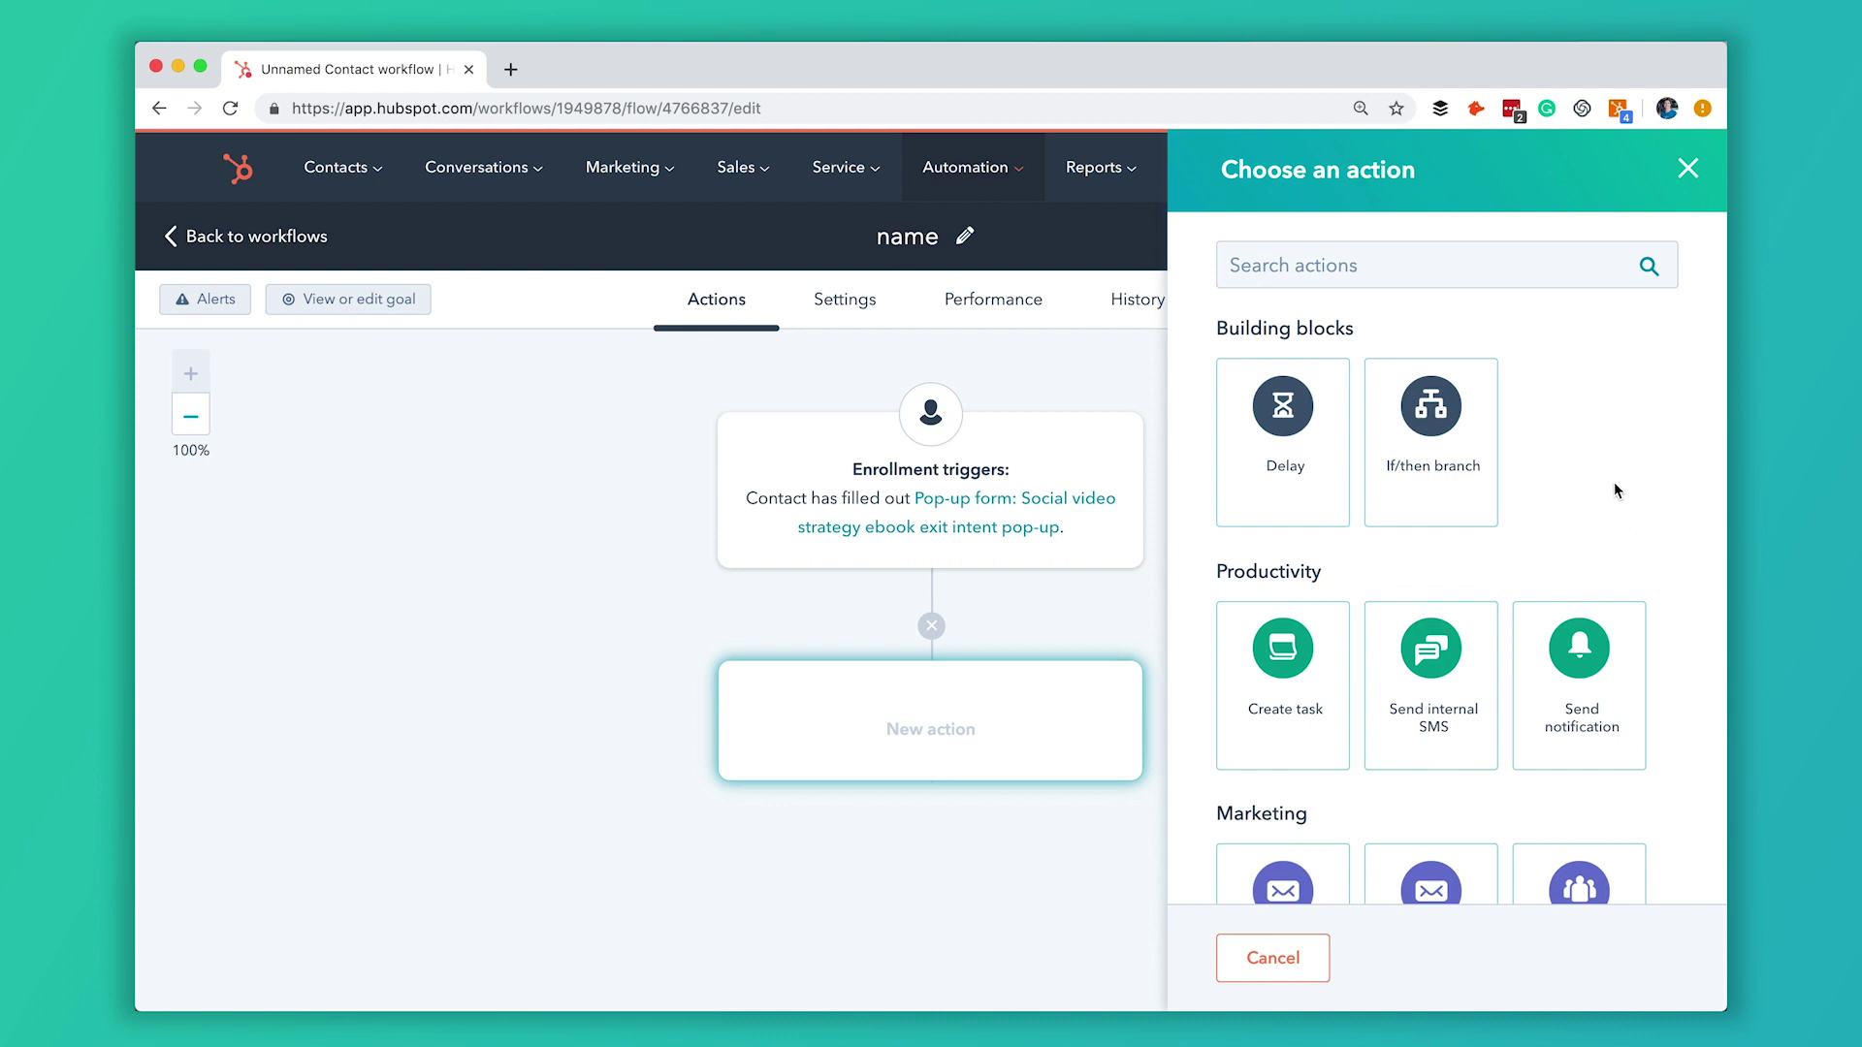
pyautogui.scroll(-3, 1614, 481)
pyautogui.scroll(3, 1613, 481)
pyautogui.scroll(-5, 1613, 481)
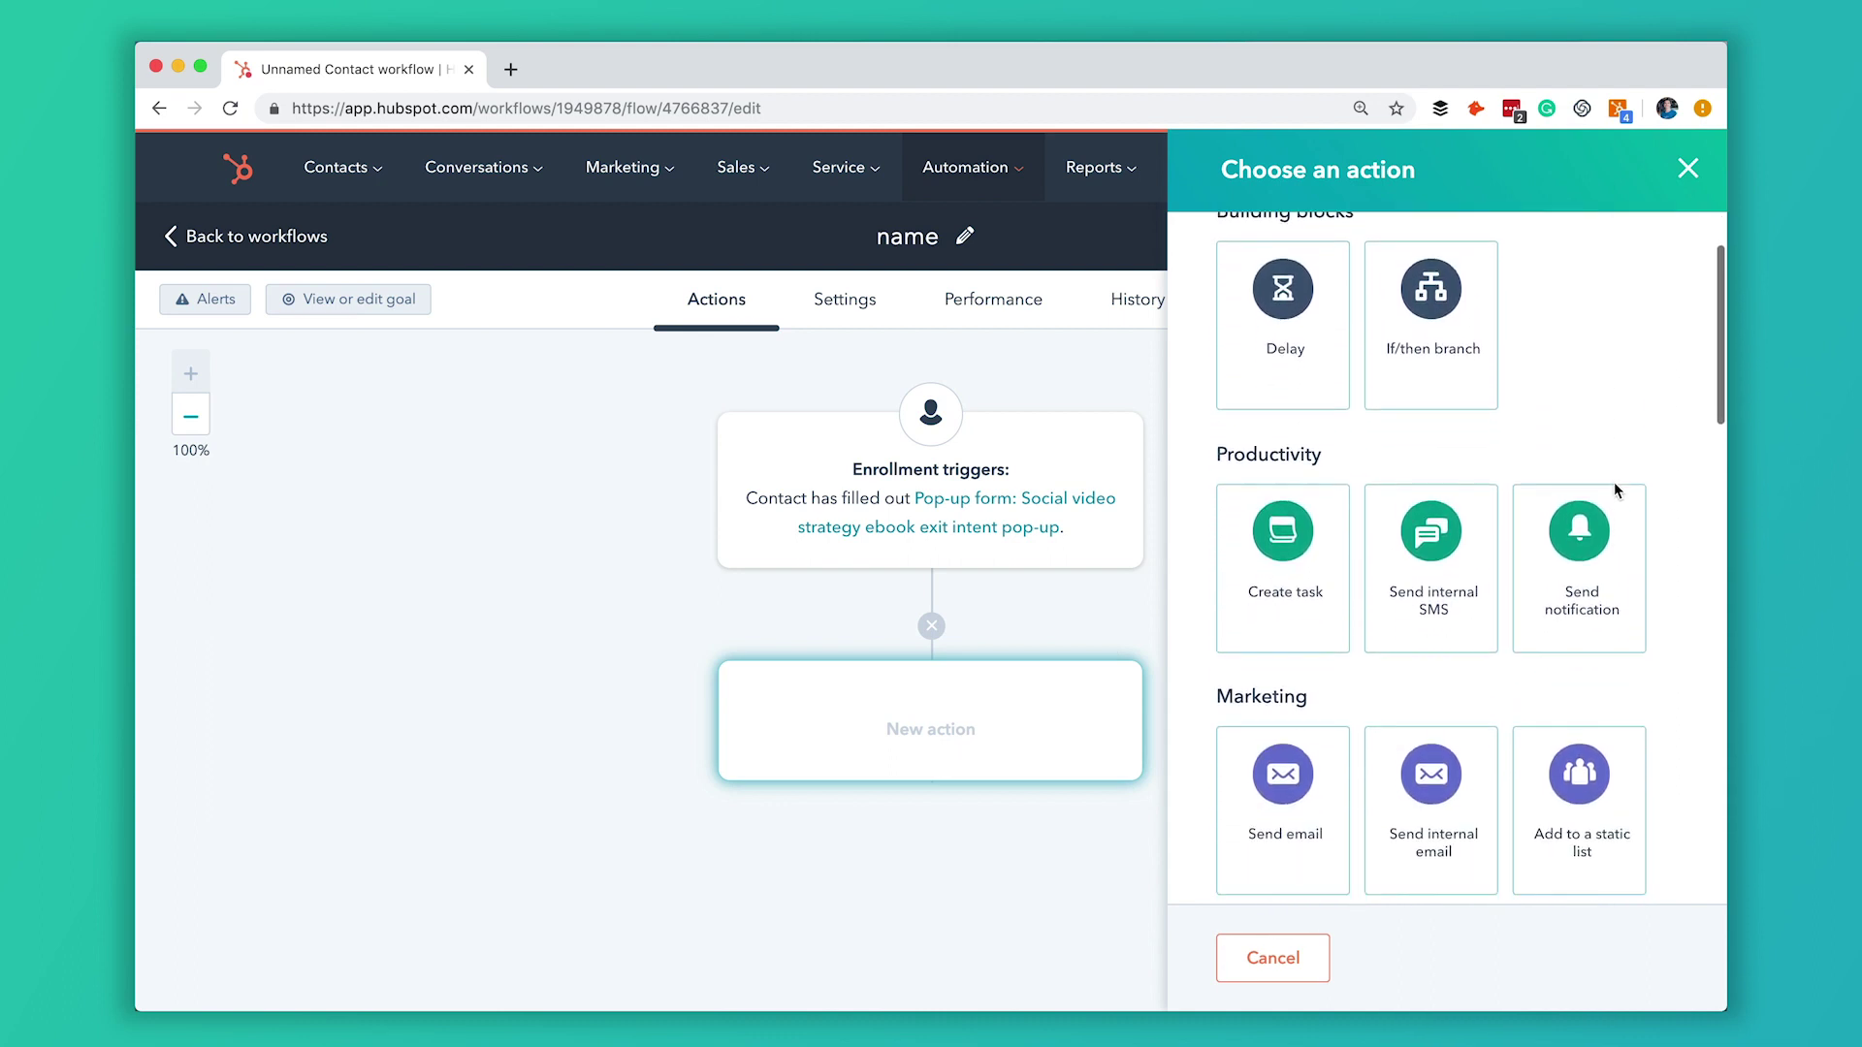
pyautogui.scroll(1, 1391, 507)
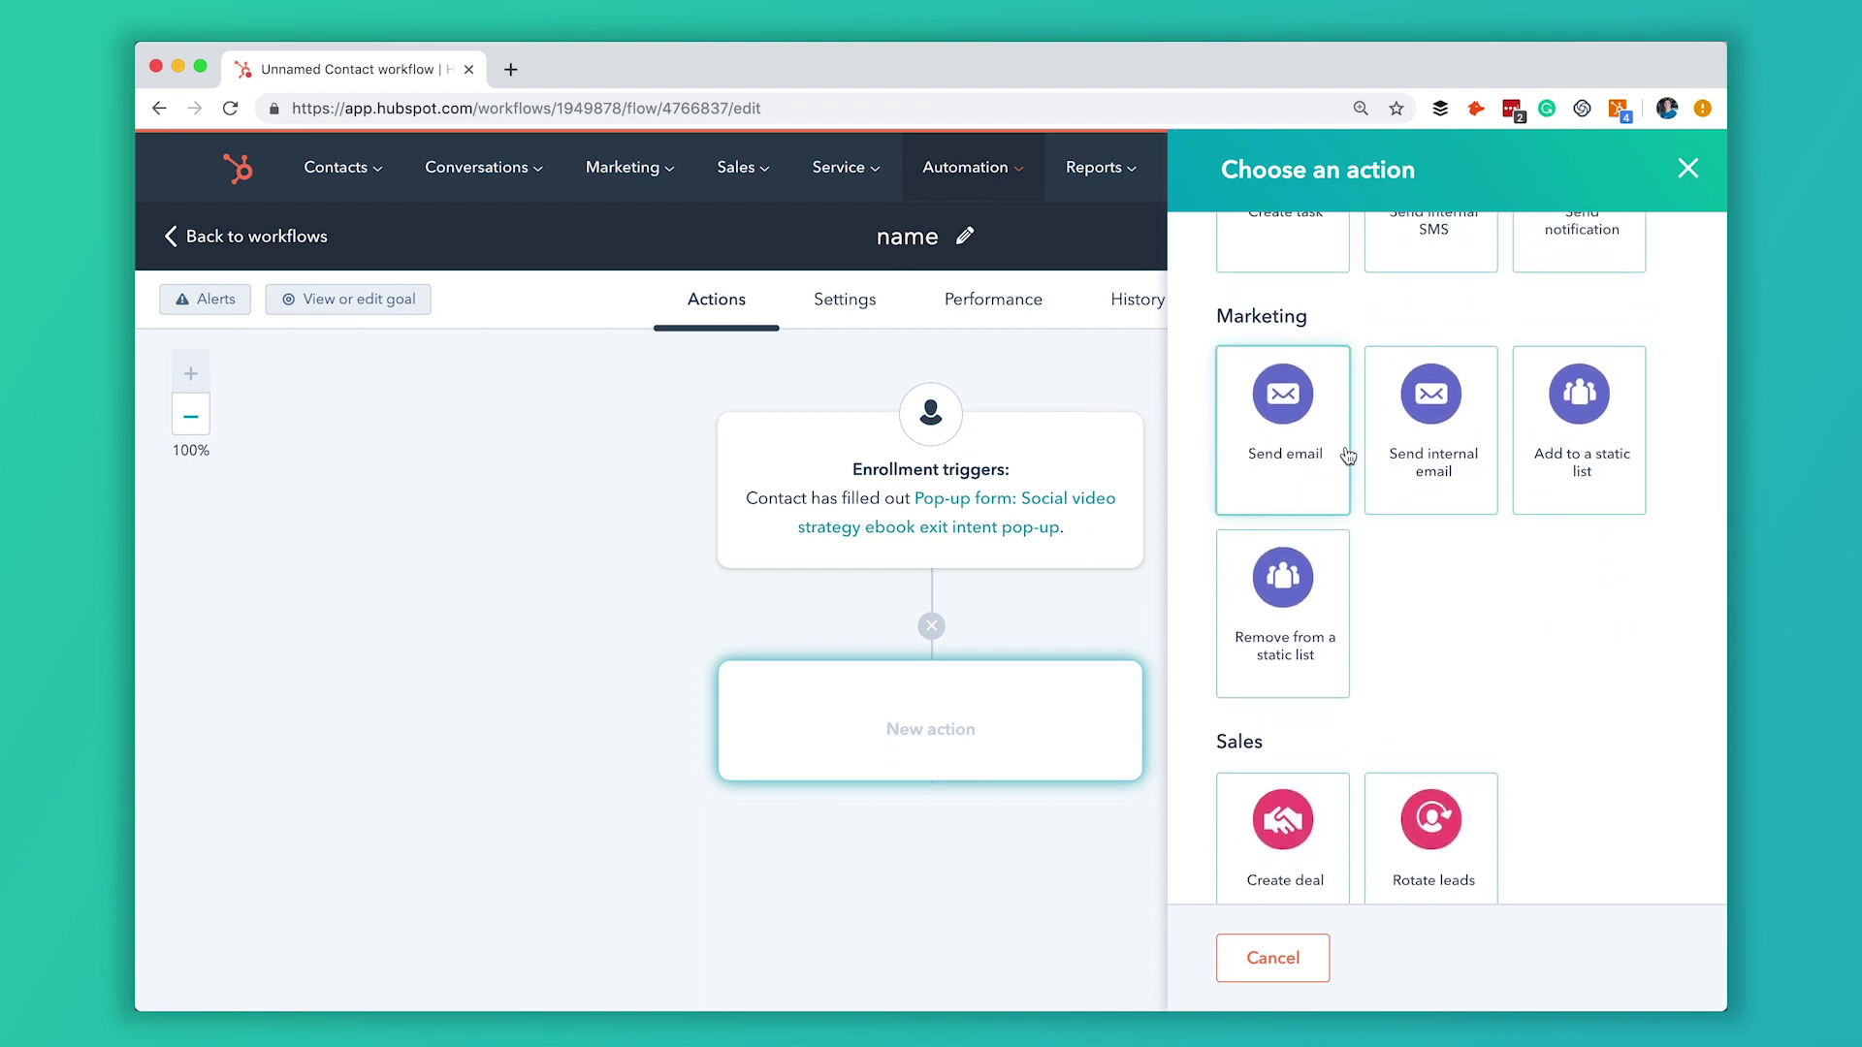
pyautogui.scroll(4, 1348, 456)
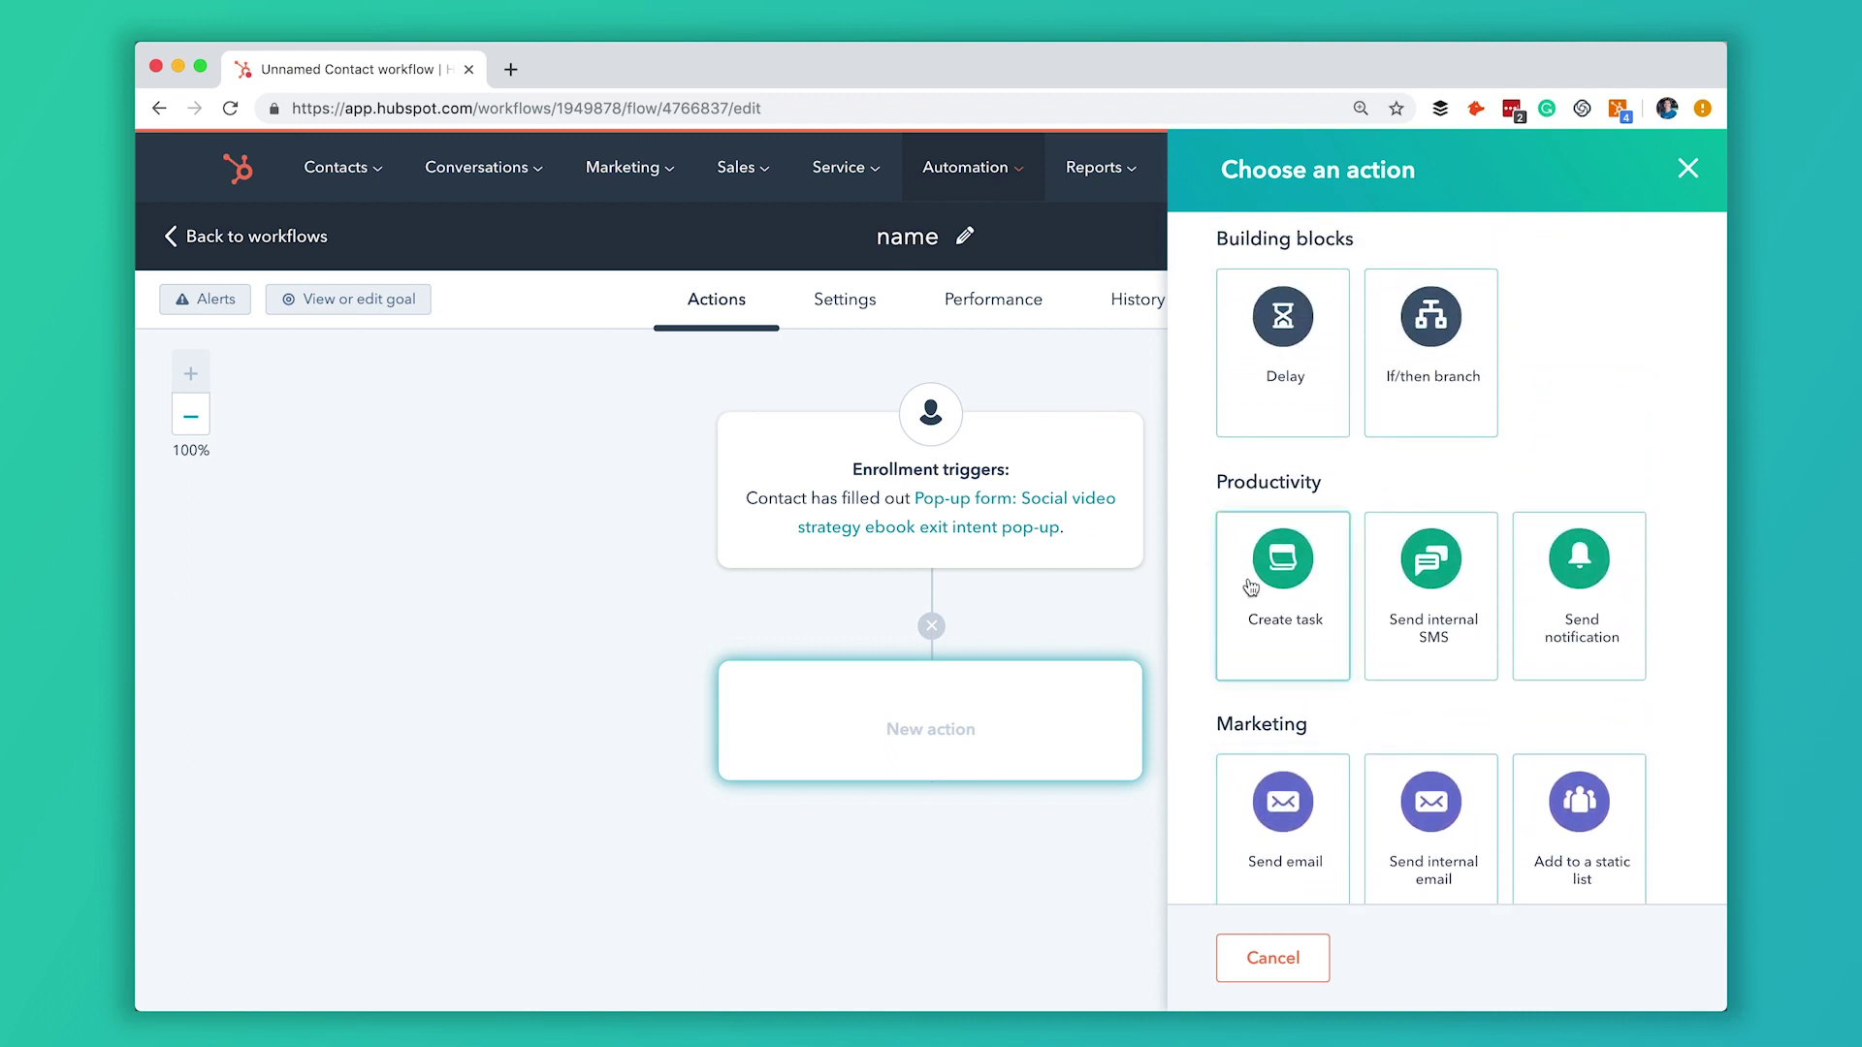
pyautogui.scroll(-5, 1444, 600)
pyautogui.scroll(-2, 1444, 600)
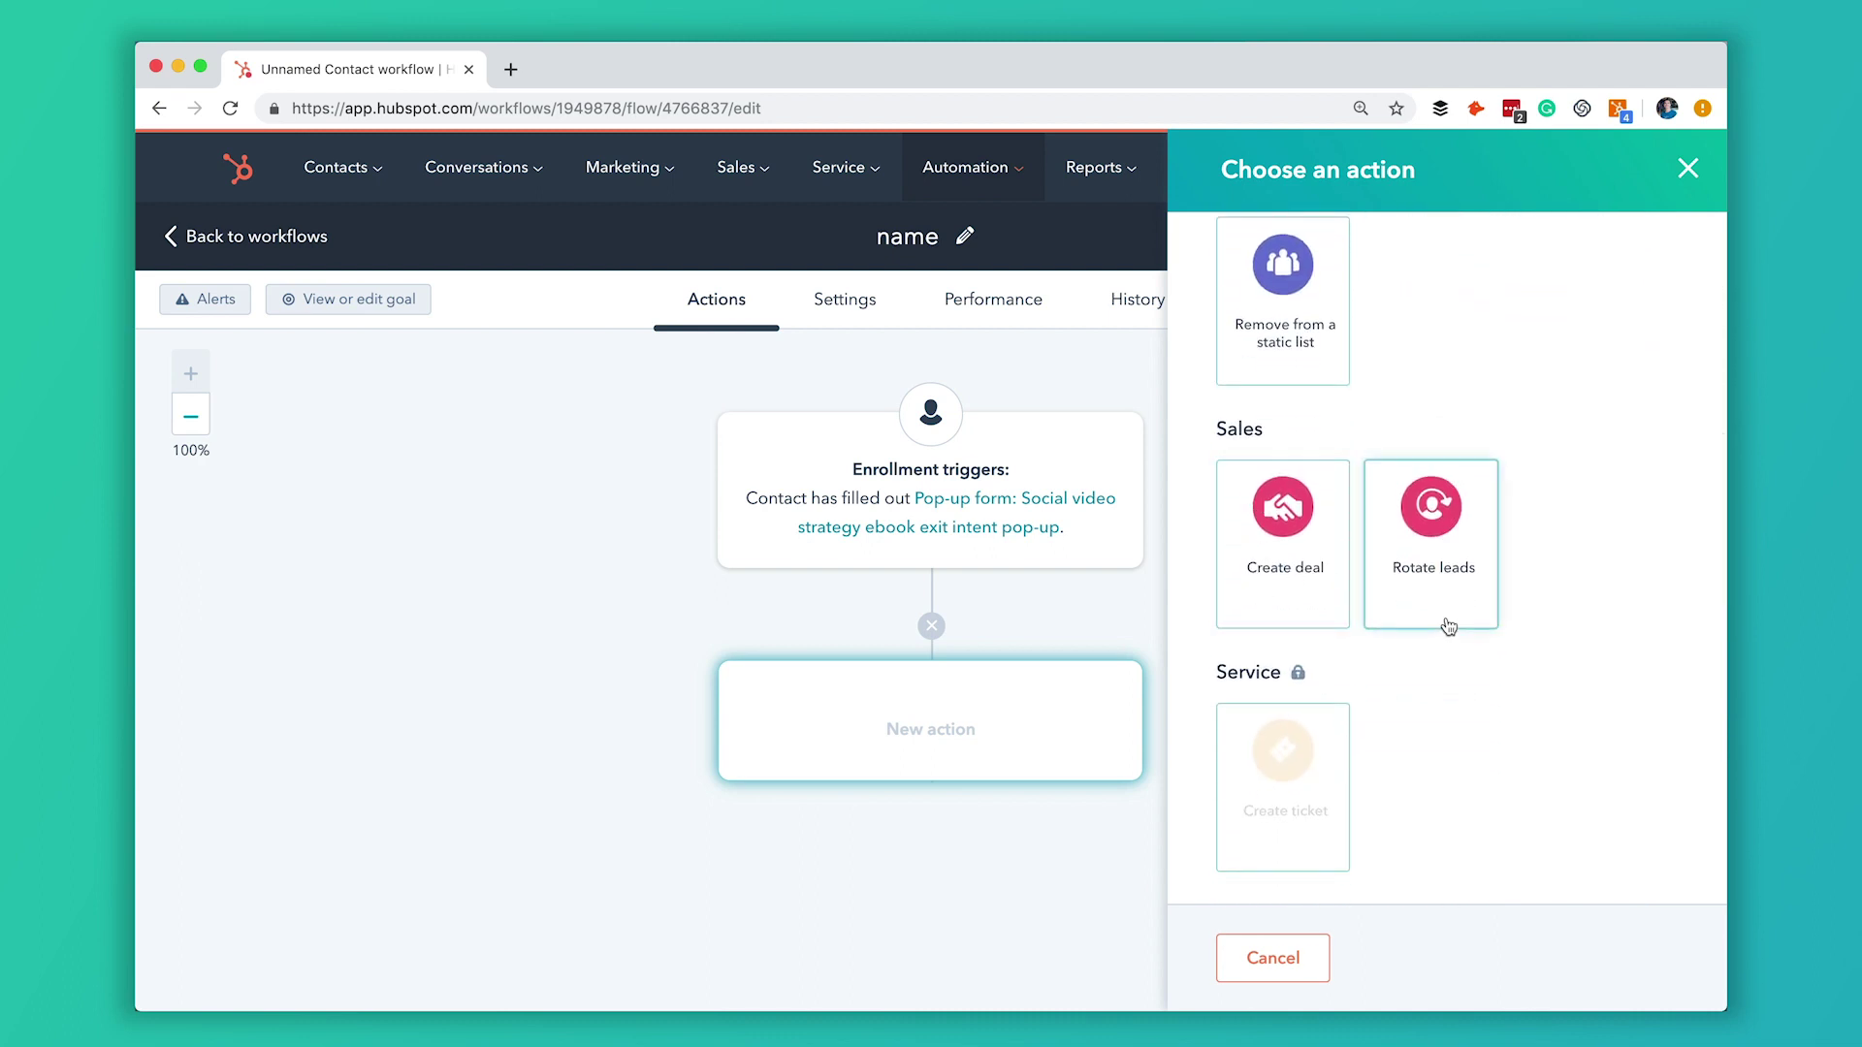
pyautogui.scroll(-4, 1449, 626)
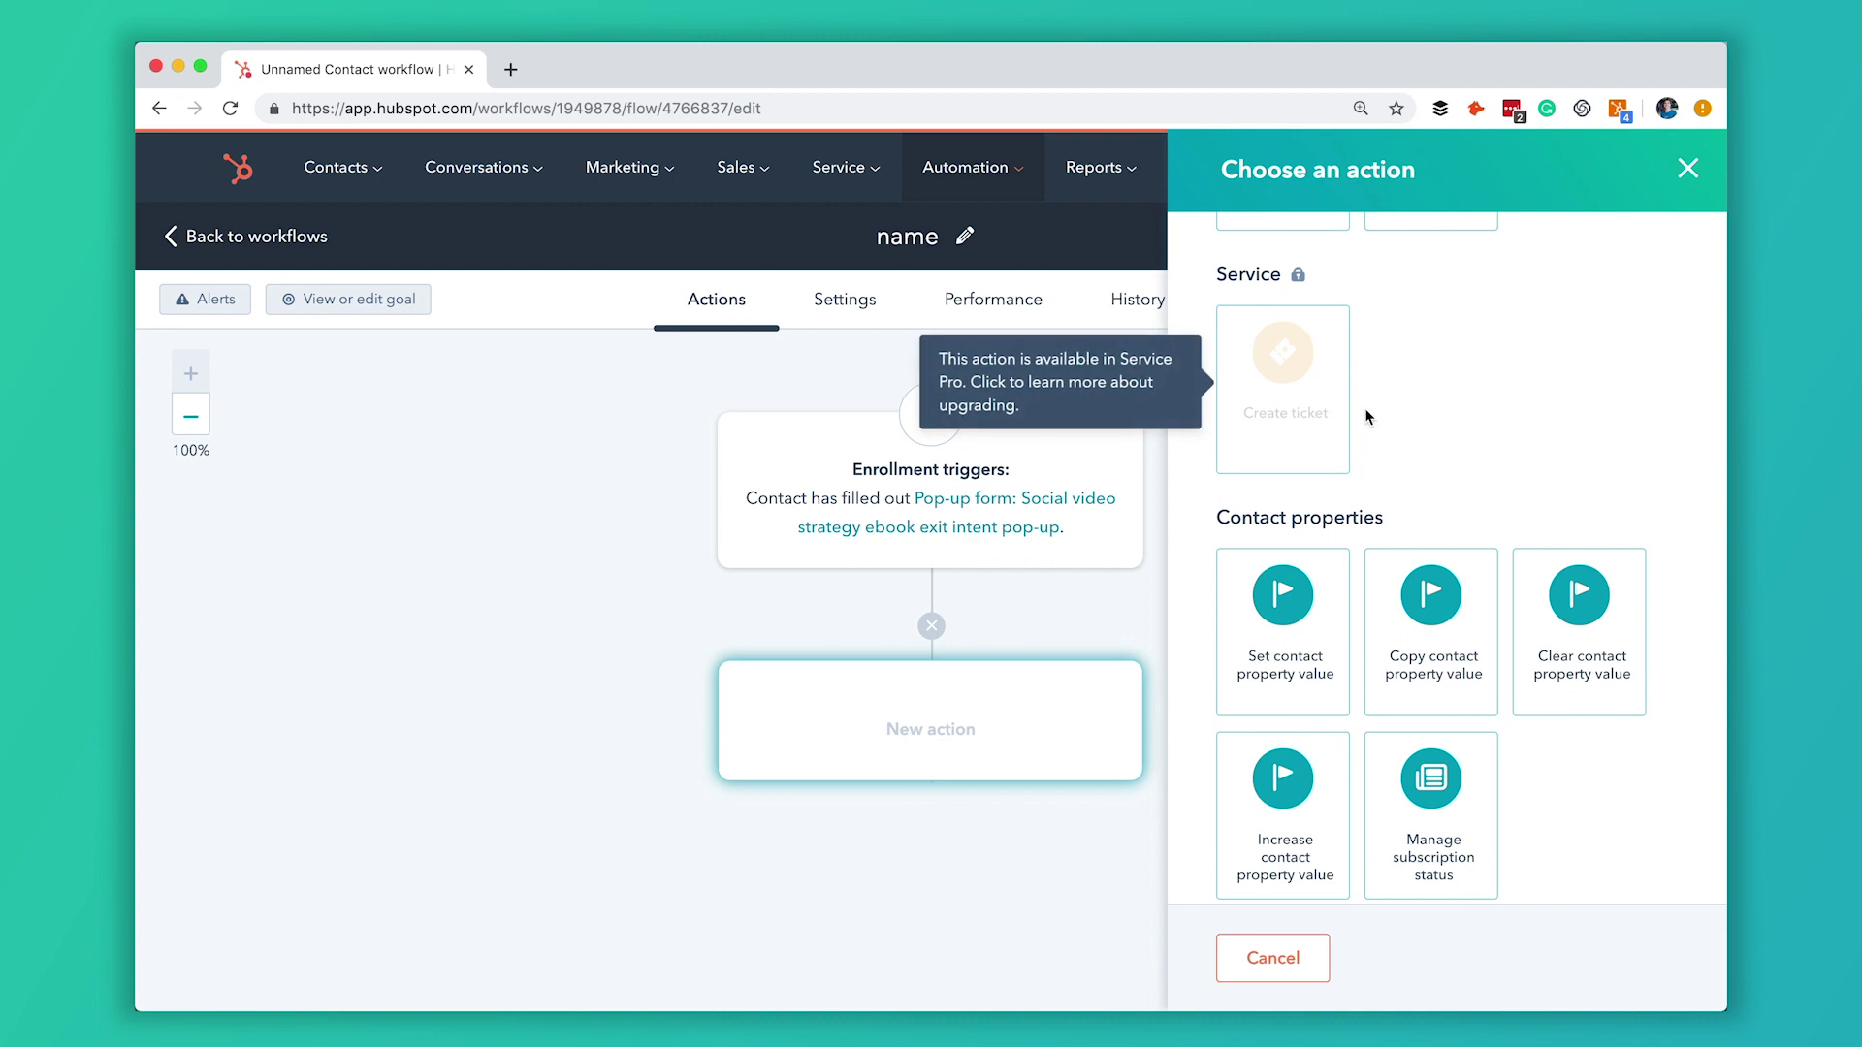
pyautogui.scroll(-4, 1445, 465)
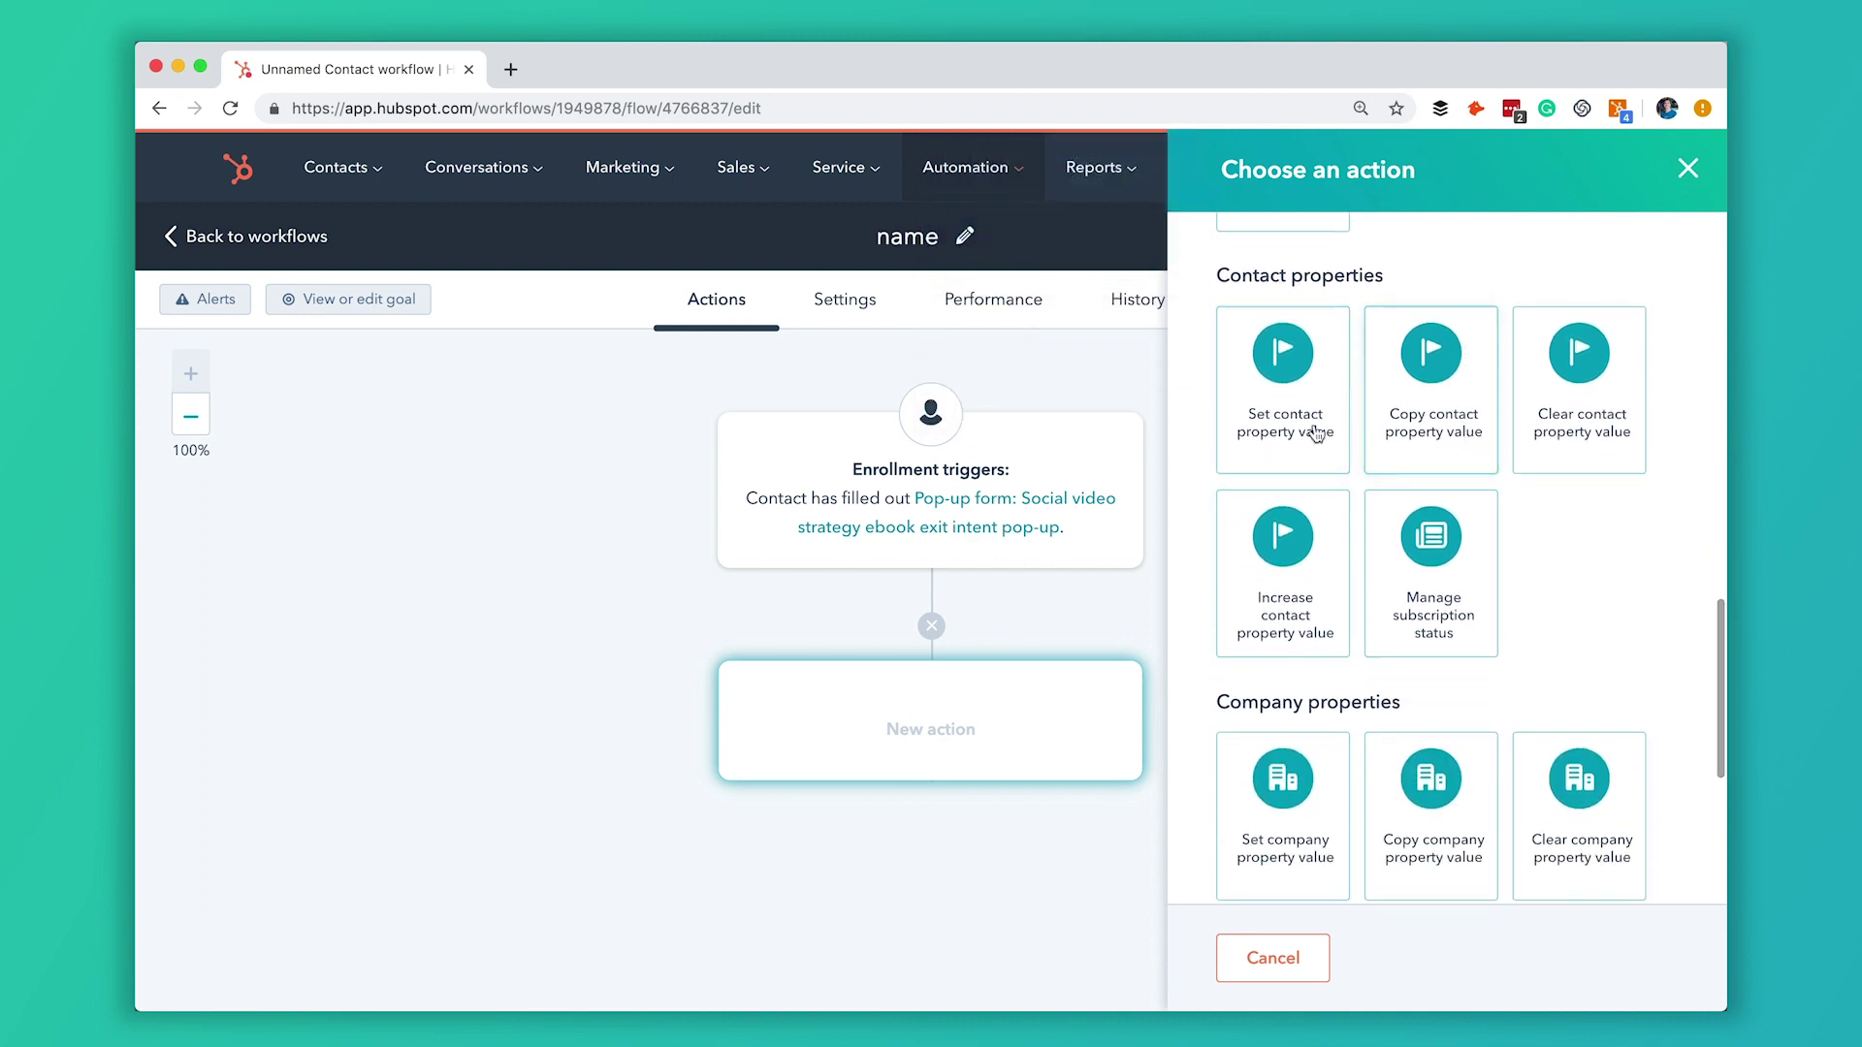
pyautogui.scroll(-2, 1426, 481)
pyautogui.scroll(-2, 1426, 636)
pyautogui.scroll(1, 1426, 642)
pyautogui.scroll(19, 1426, 640)
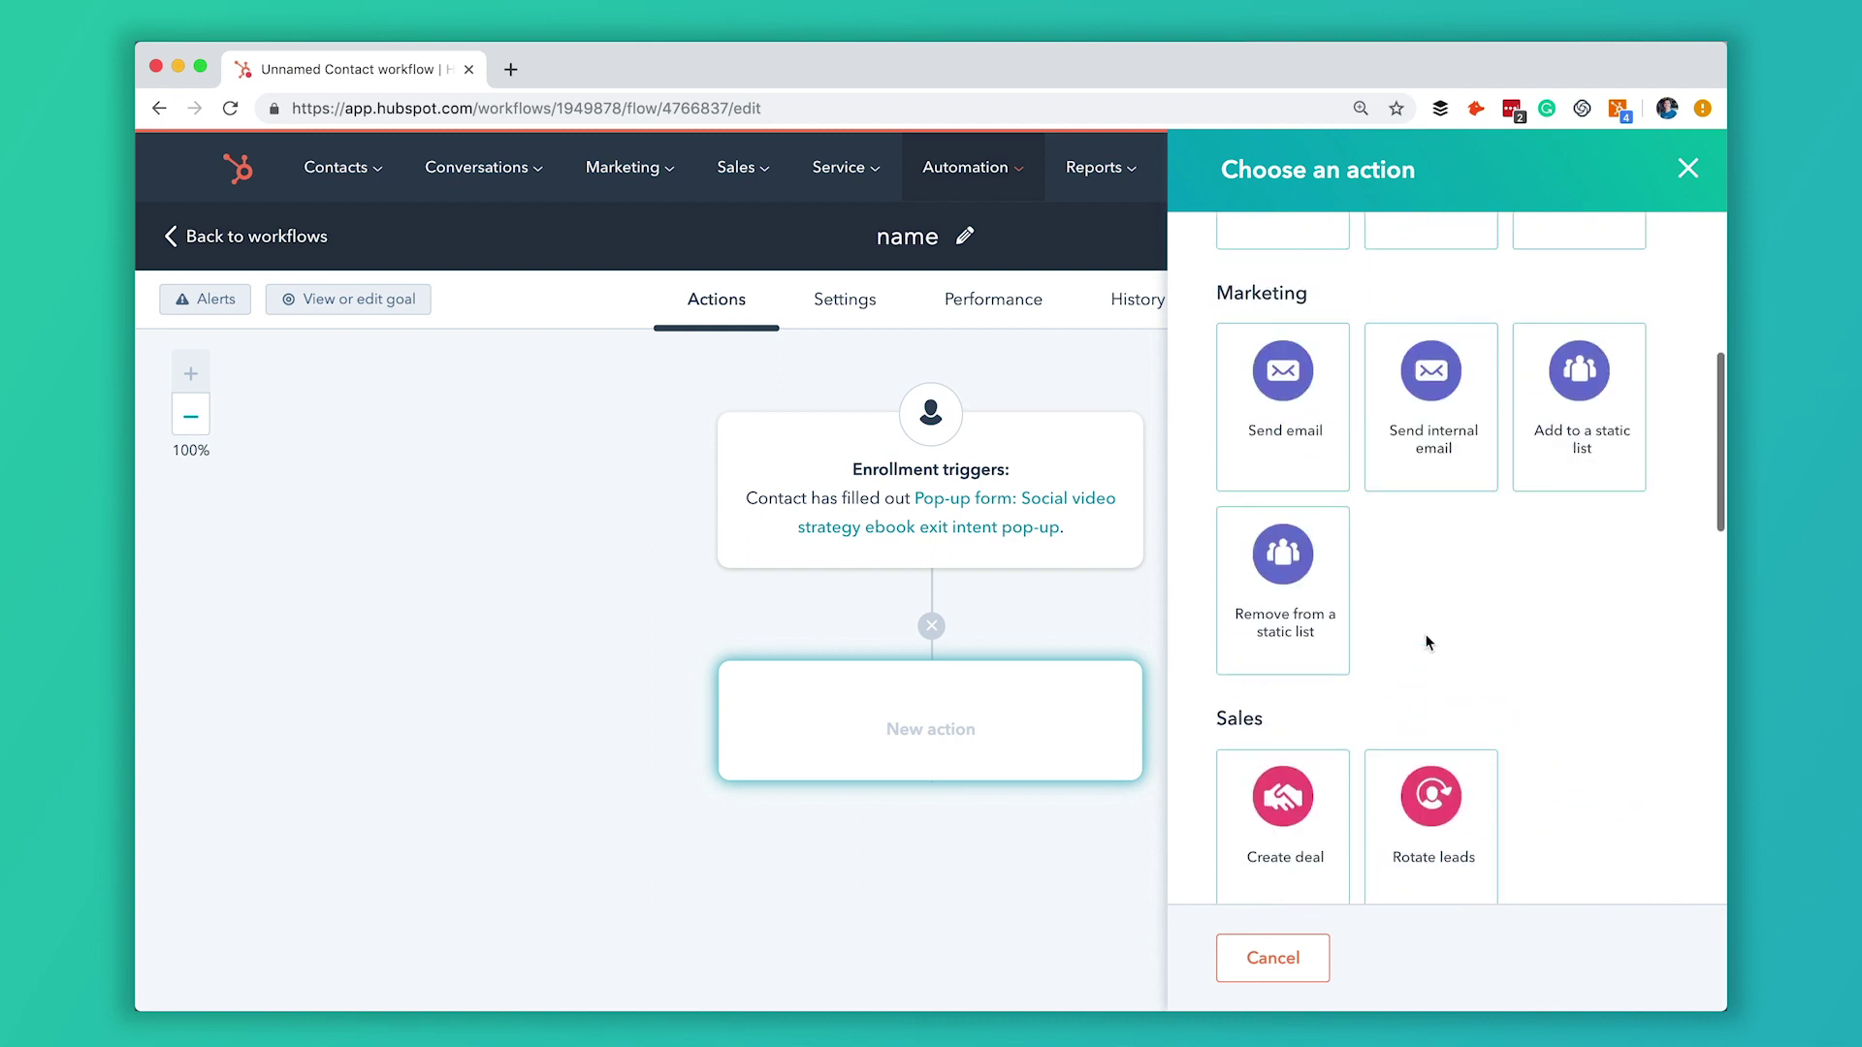
# Add and save a Send email action below the enrollment trigger using the "10 Essentials Checklist Personal Outreach" email.
pyautogui.scroll(-3, 1427, 645)
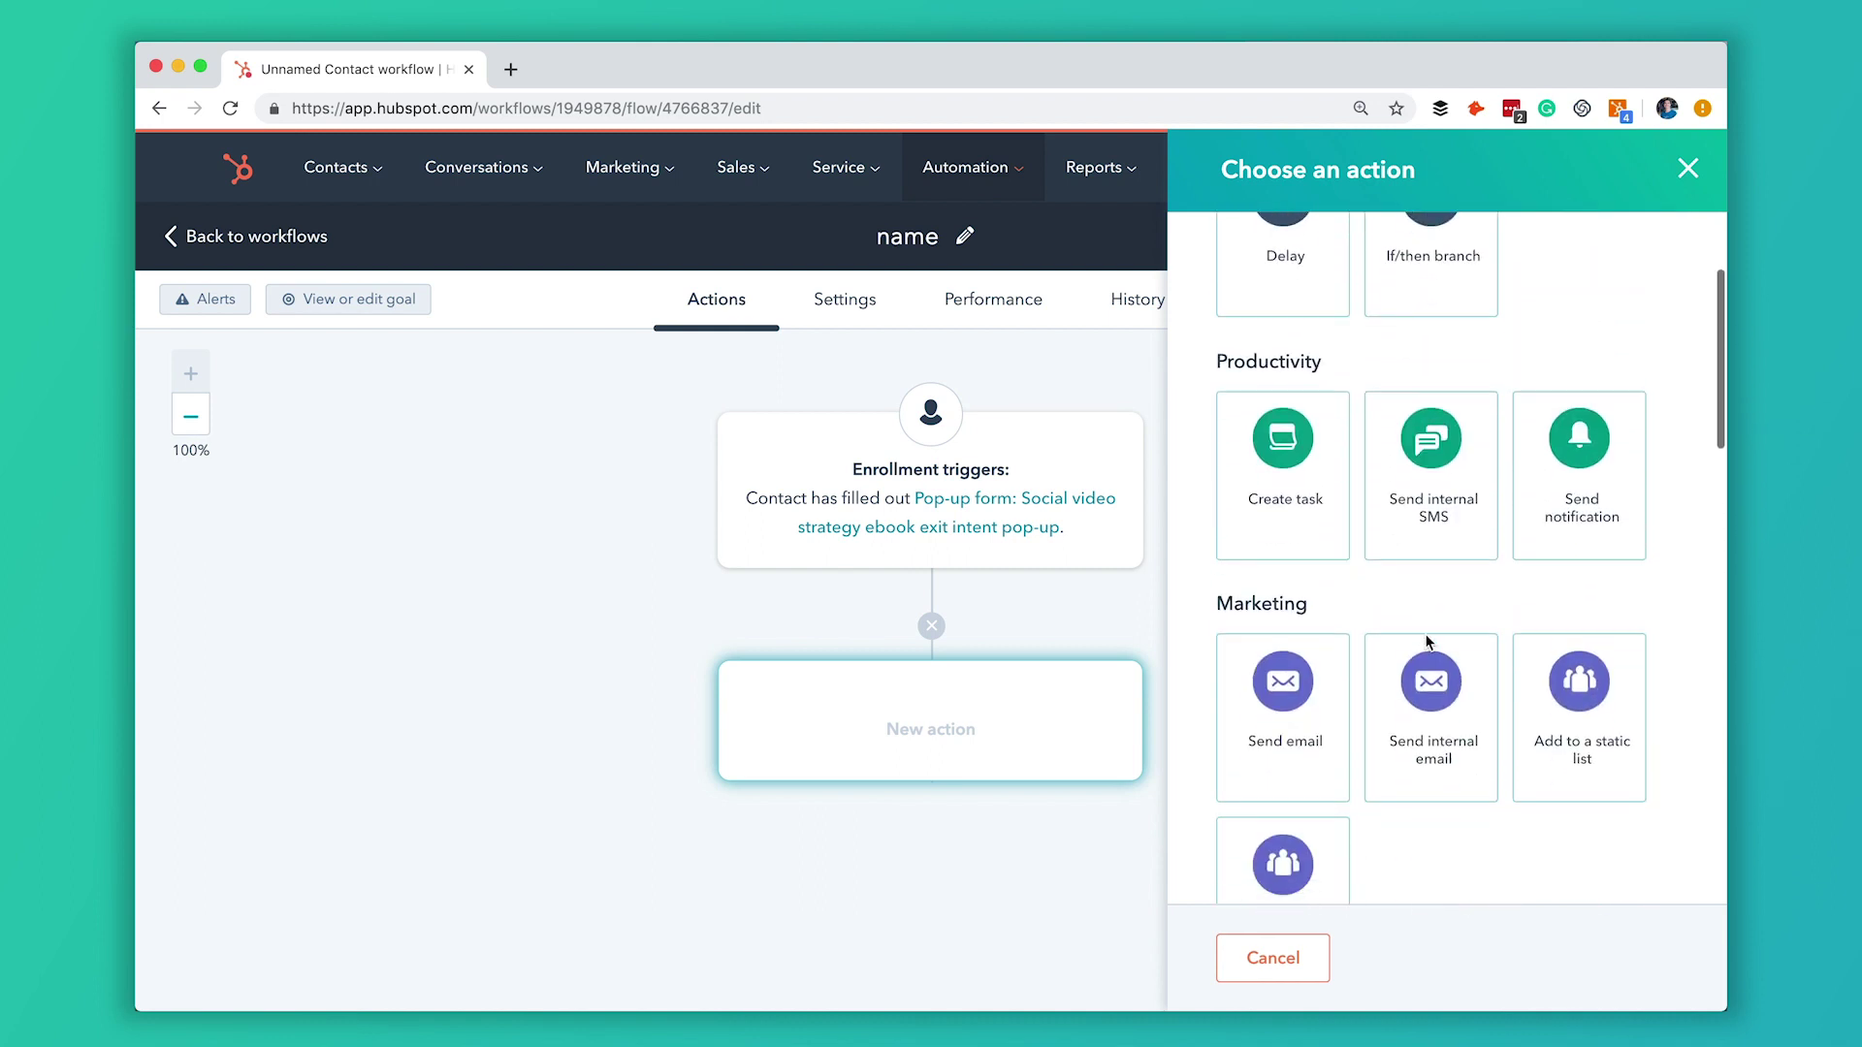
pyautogui.click(1280, 655)
pyautogui.moveTo(1280, 654)
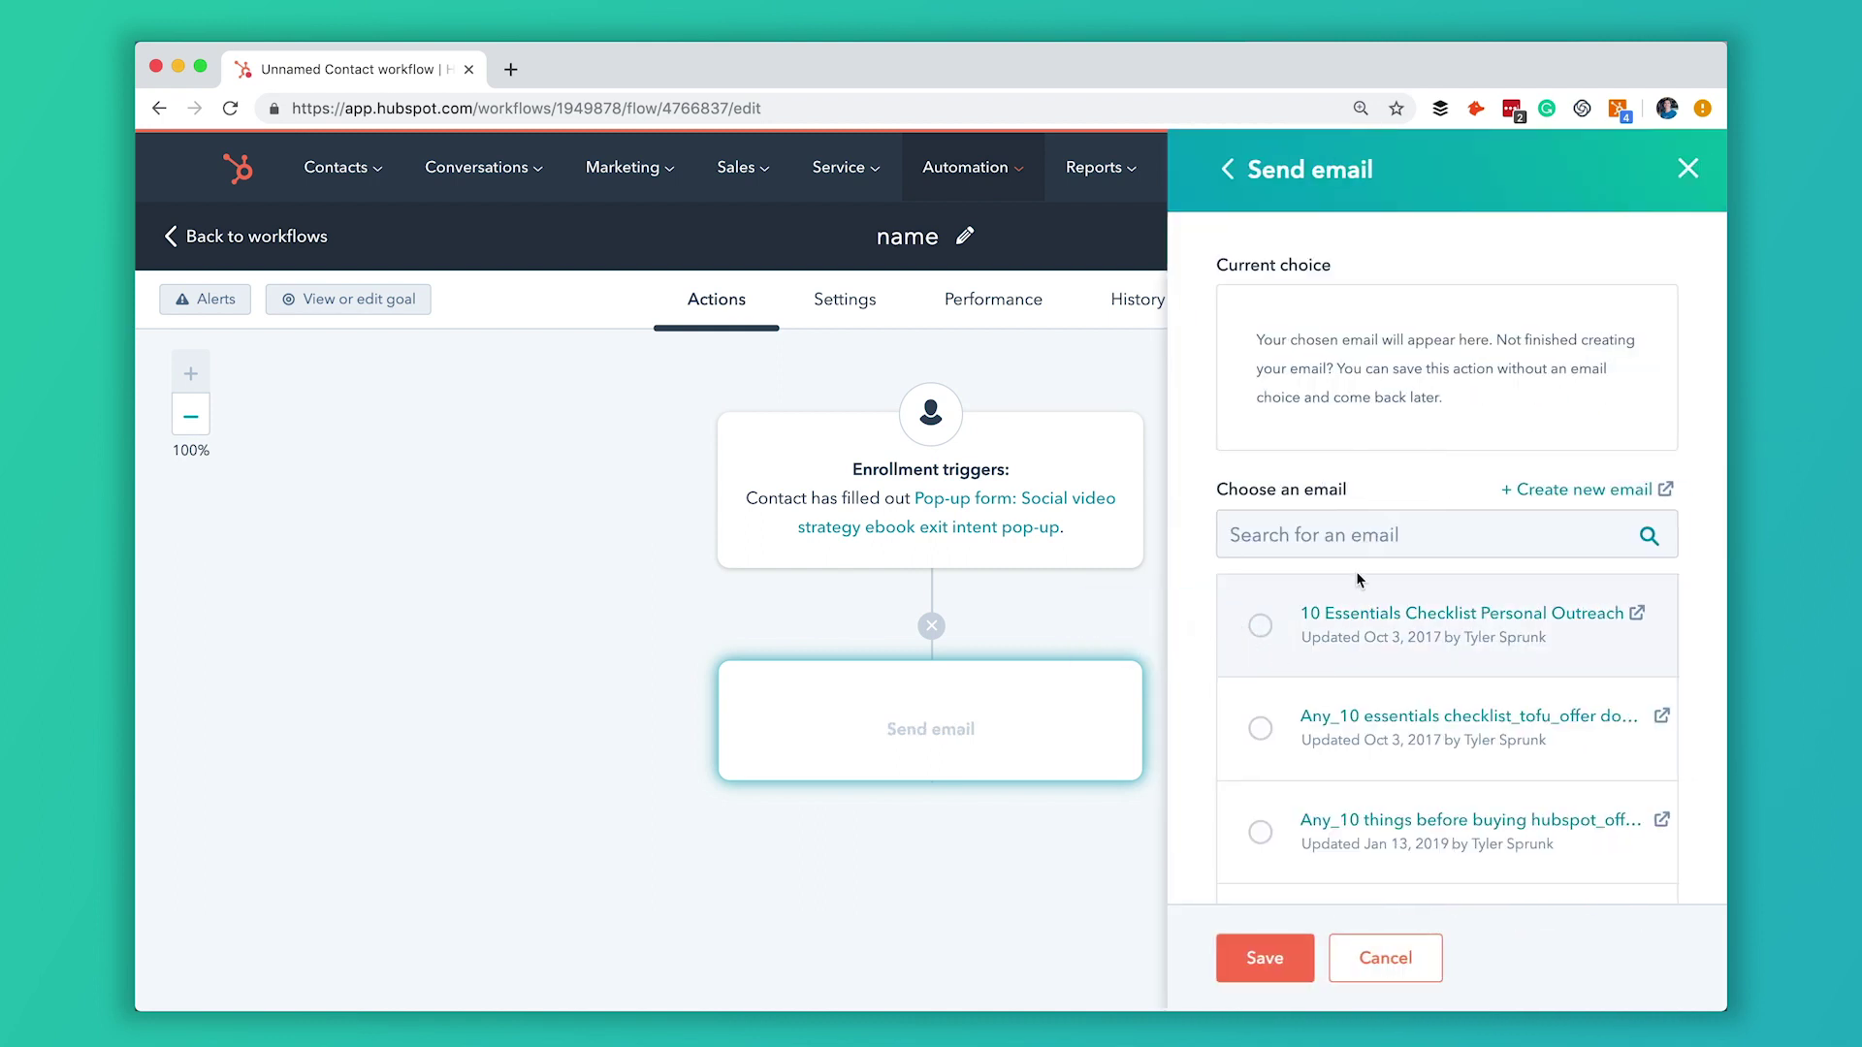
pyautogui.click(1333, 538)
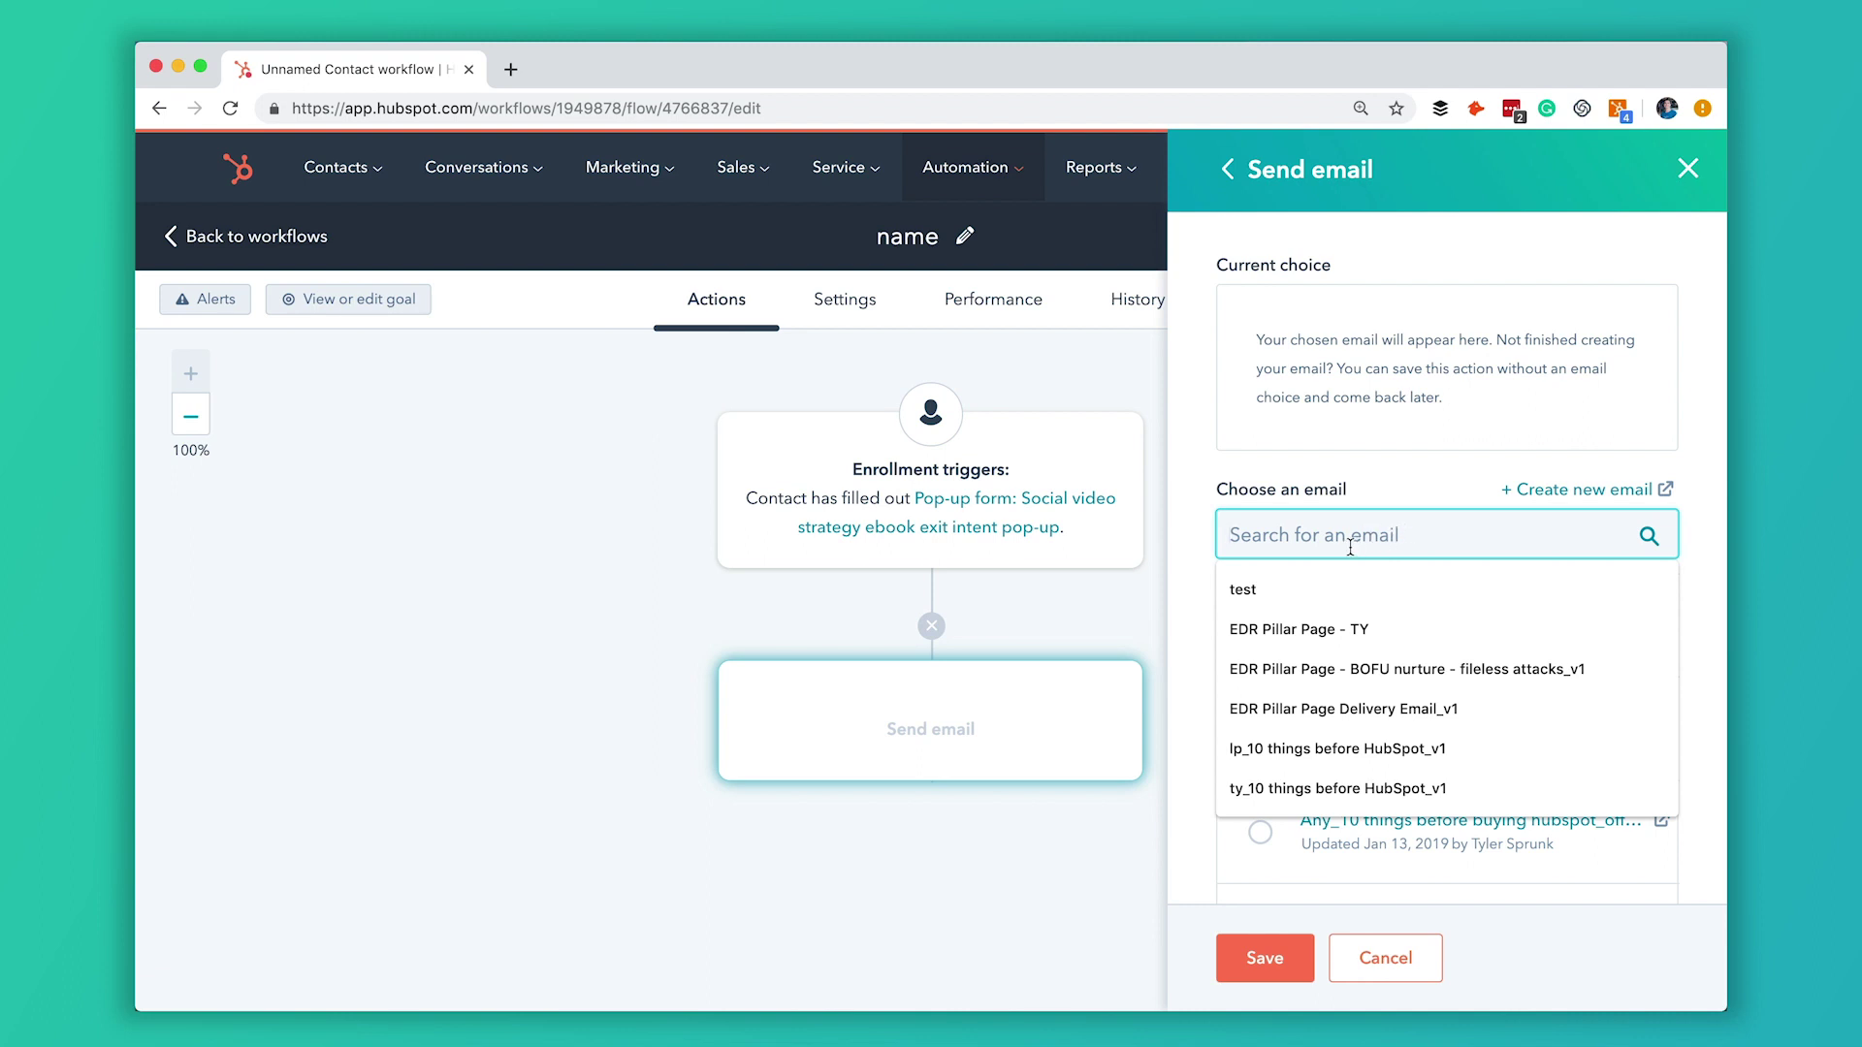
pyautogui.click(1384, 508)
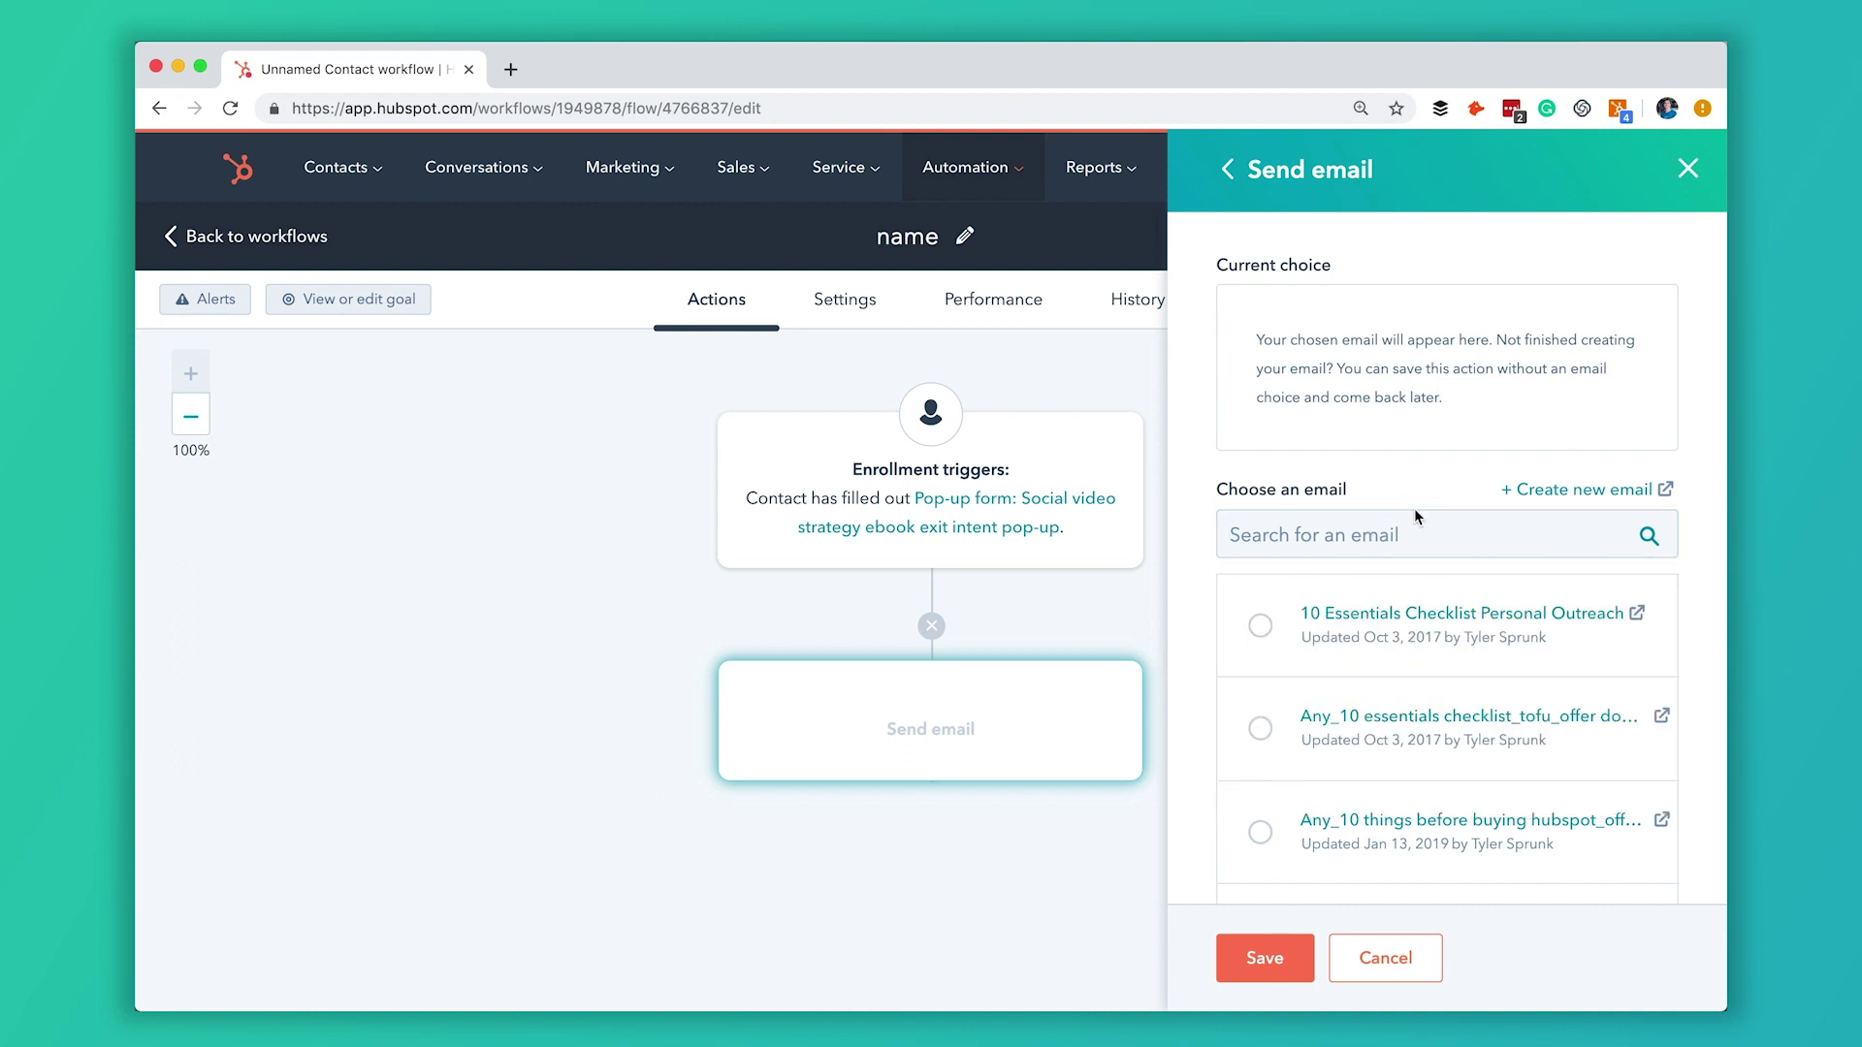
pyautogui.scroll(-3, 1414, 508)
pyautogui.scroll(-3, 1414, 508)
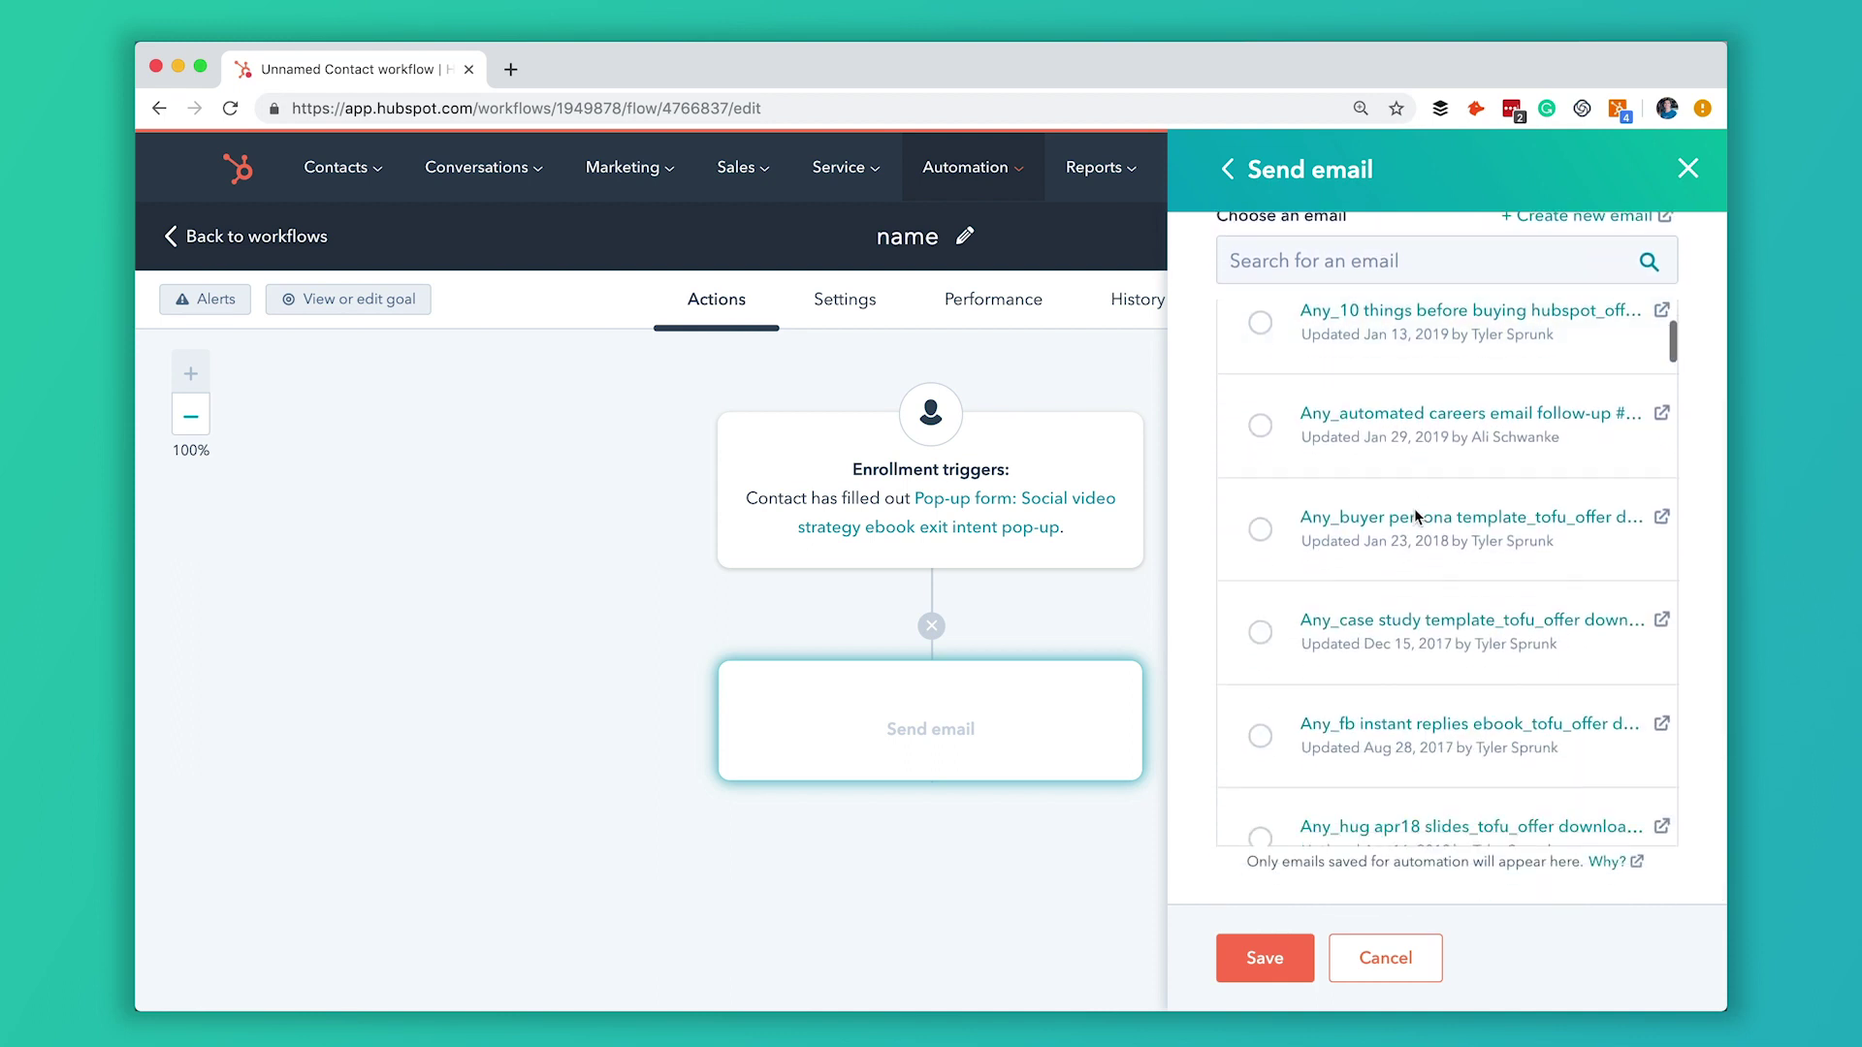
pyautogui.scroll(3, 1414, 508)
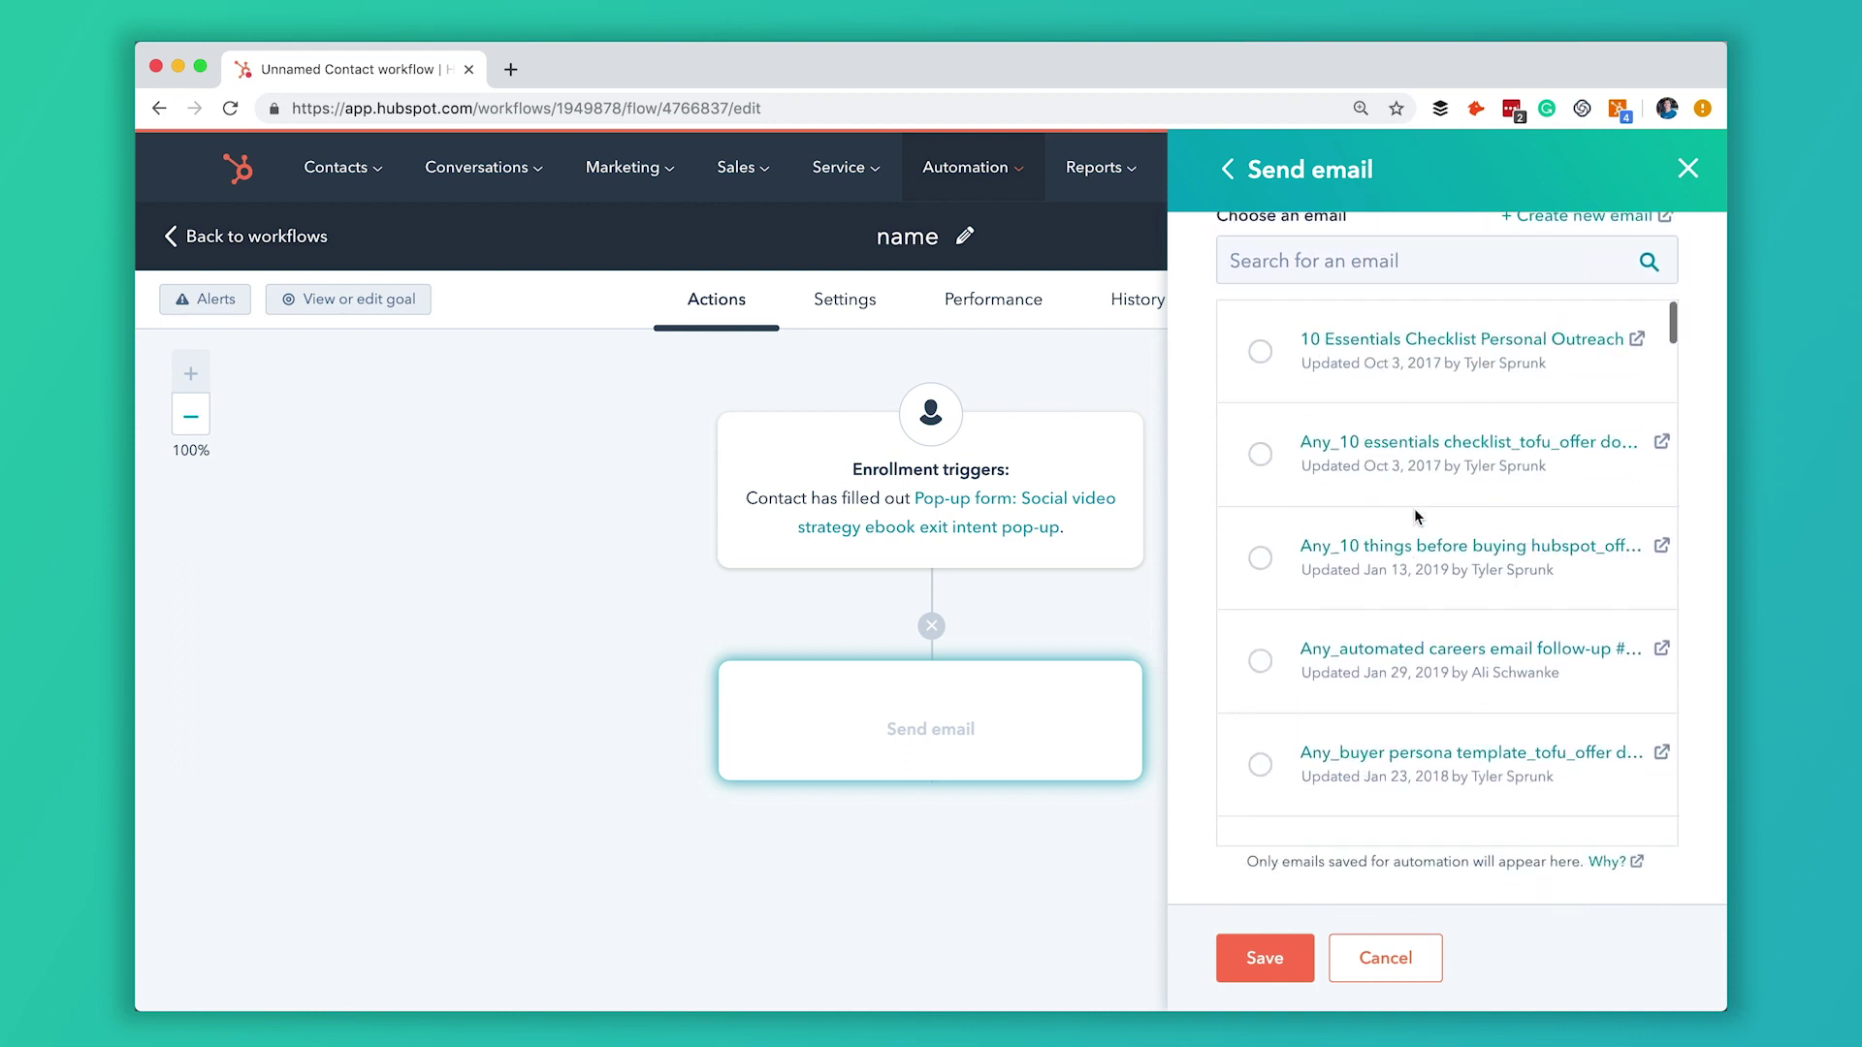
pyautogui.click(1260, 351)
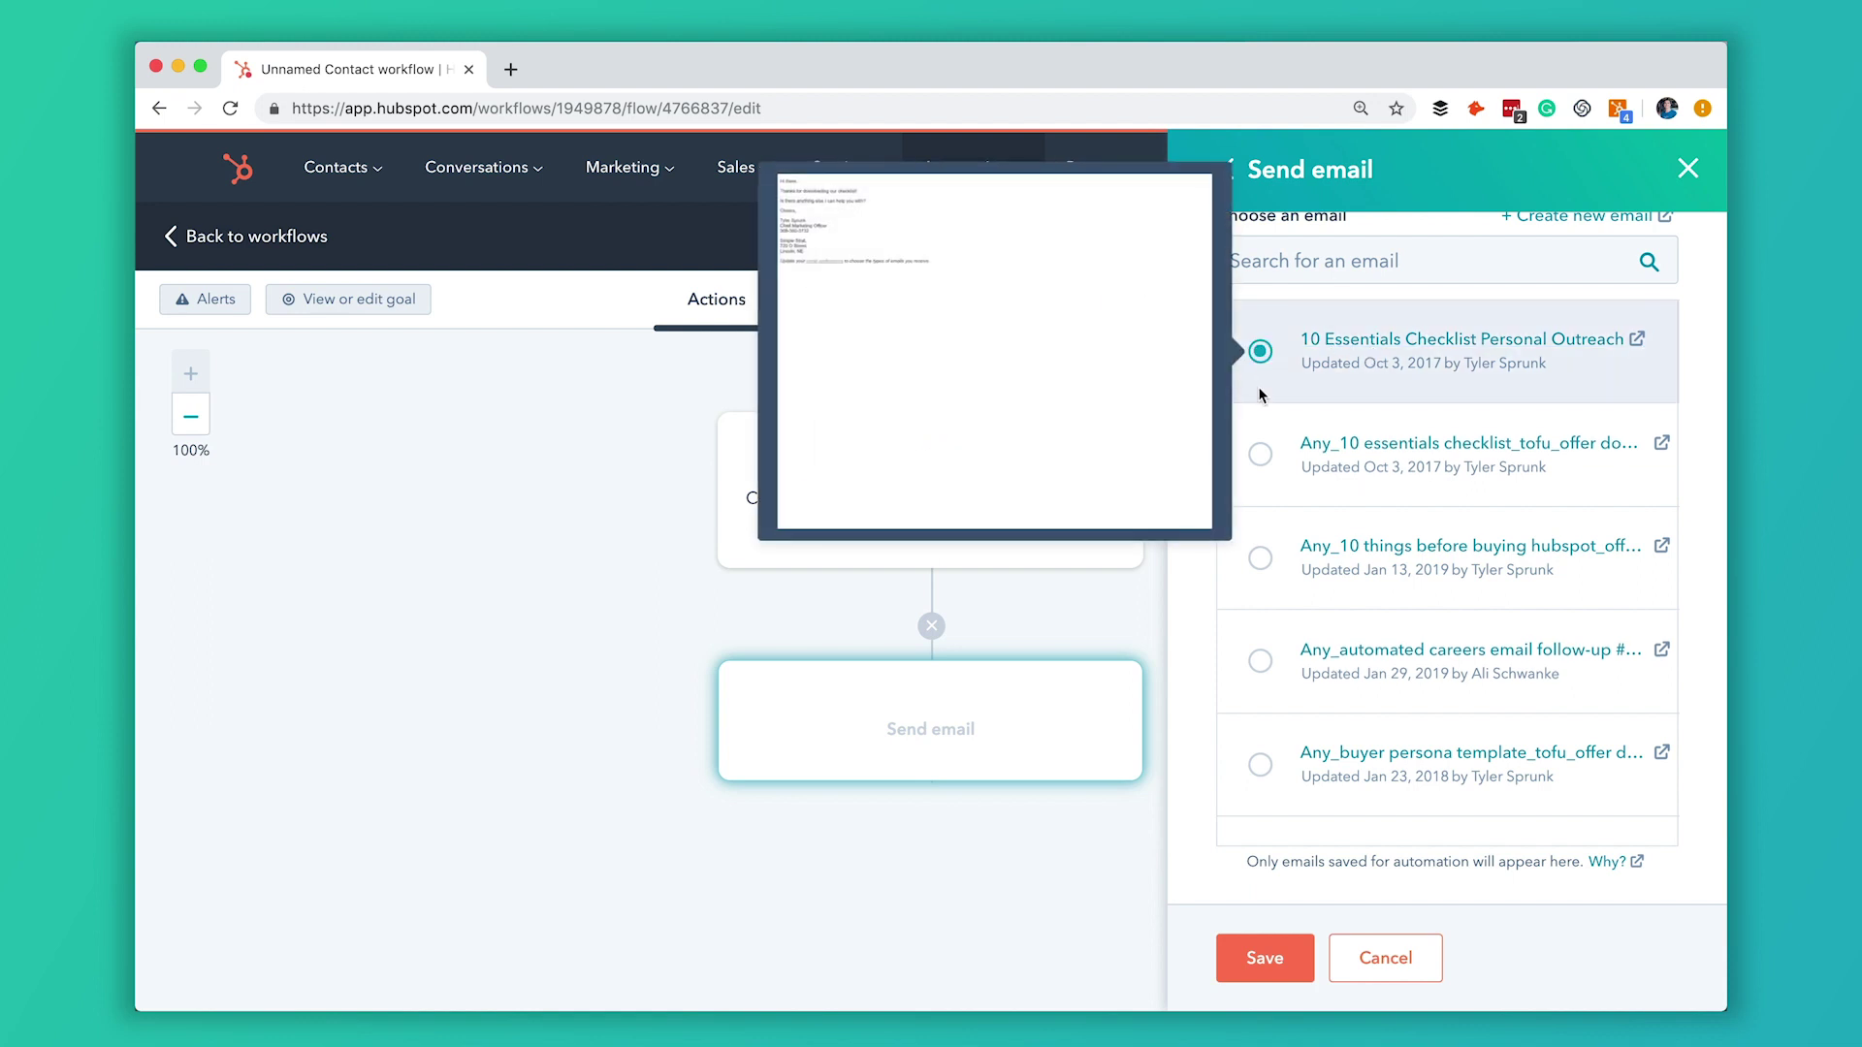
pyautogui.moveTo(1421, 451)
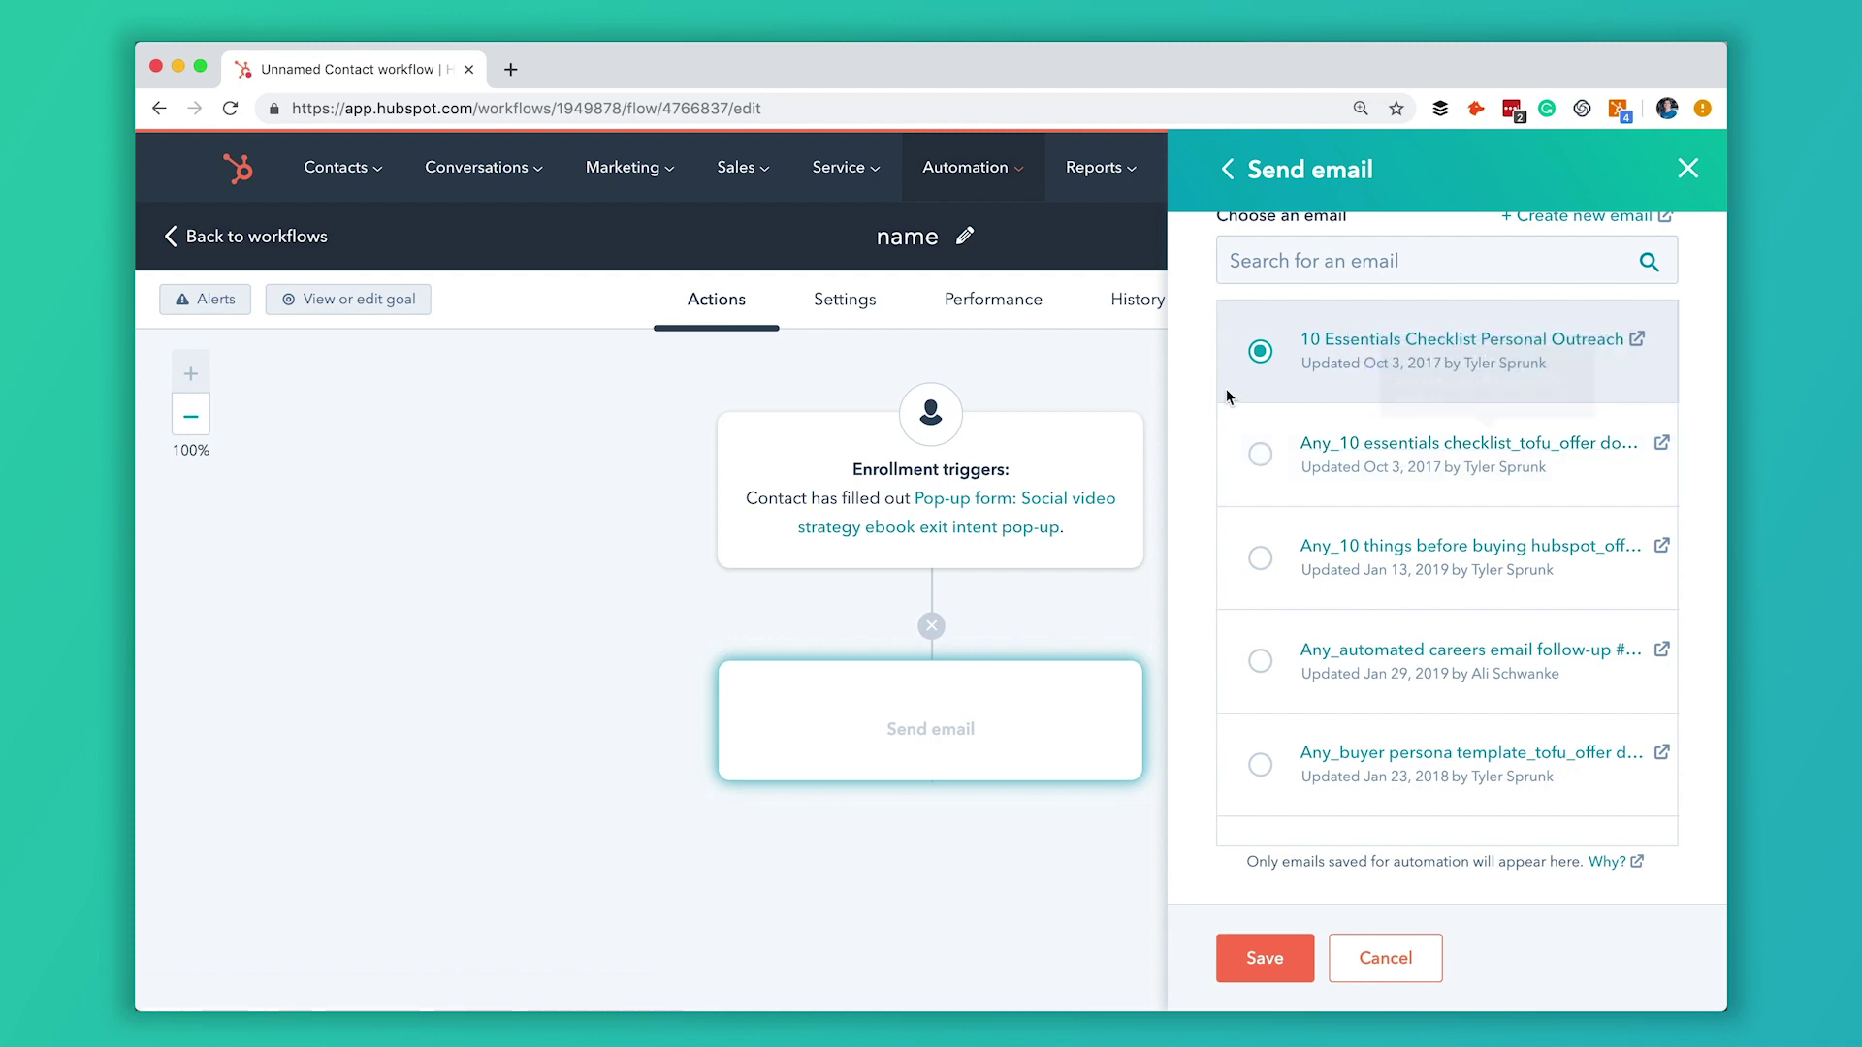
pyautogui.scroll(-1, 1195, 405)
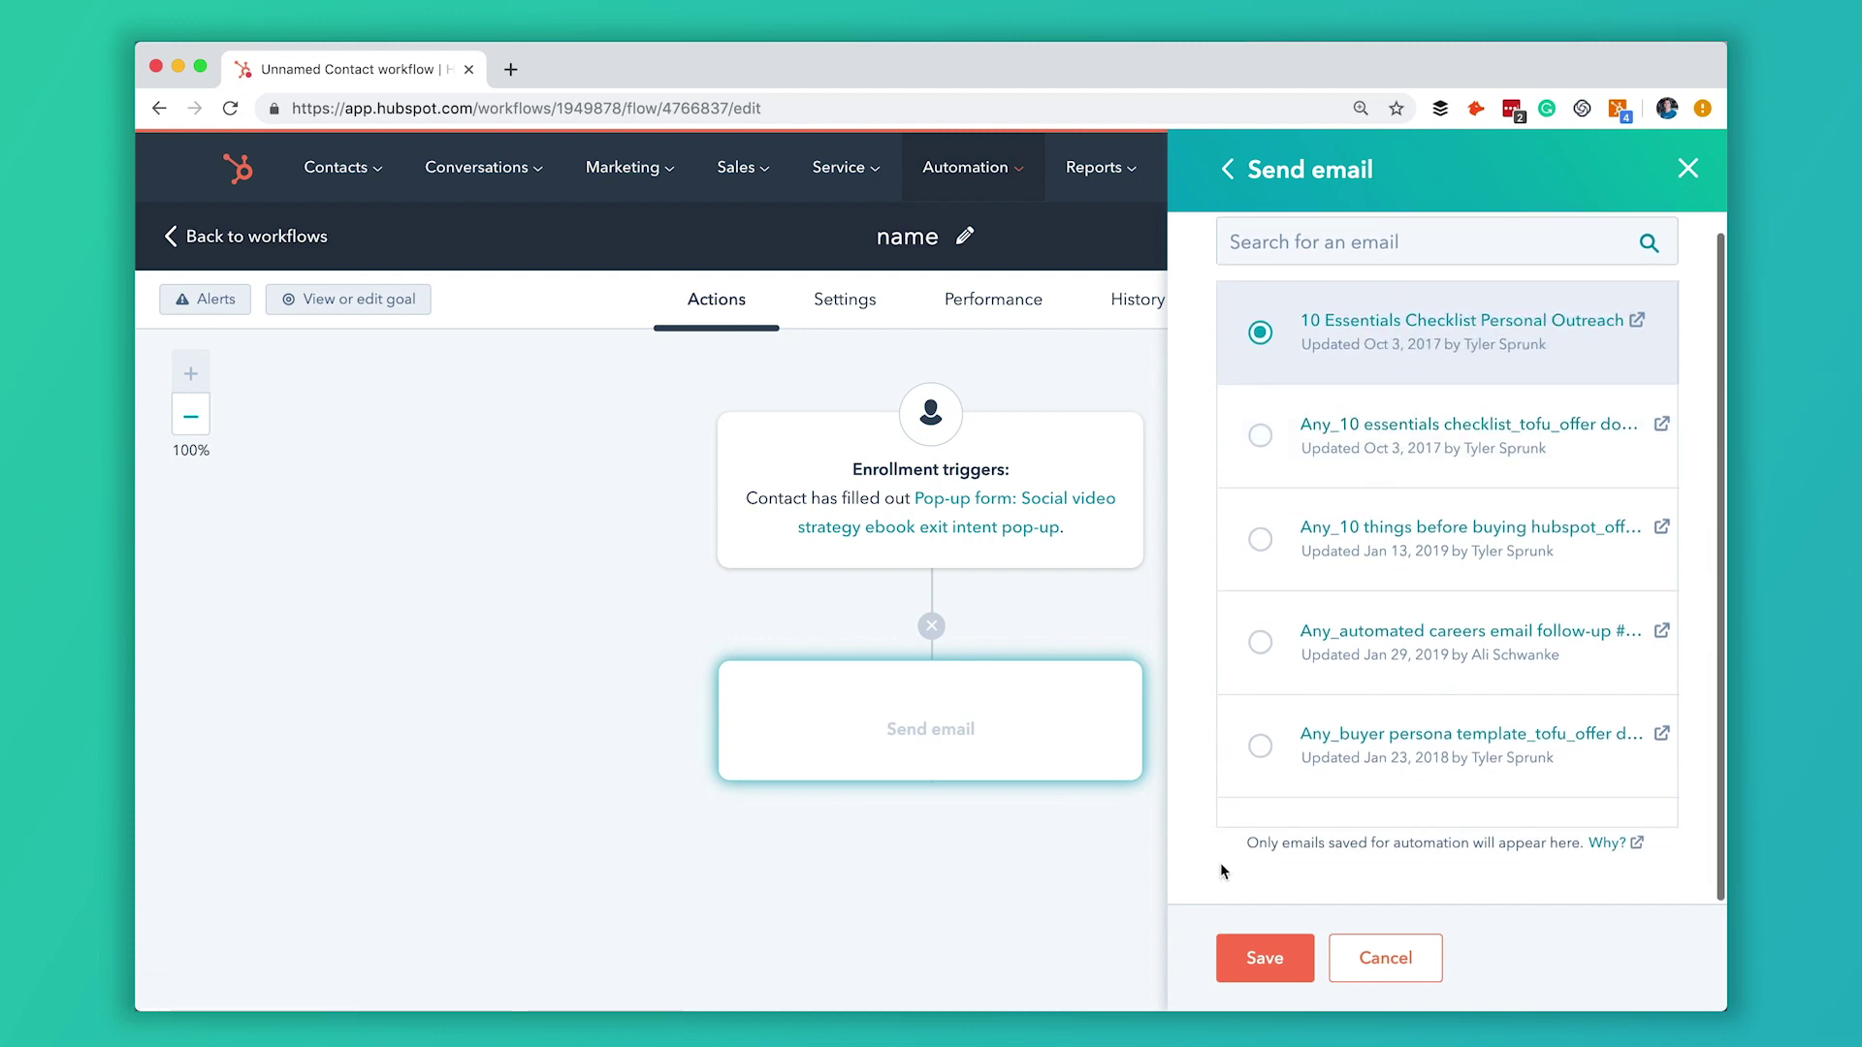
pyautogui.click(1267, 959)
# Add and save a delay of 2 days below the "10 Essentials Checklist Personal Outreach" email action.
pyautogui.scroll(-3, 1191, 645)
pyautogui.scroll(2, 1192, 645)
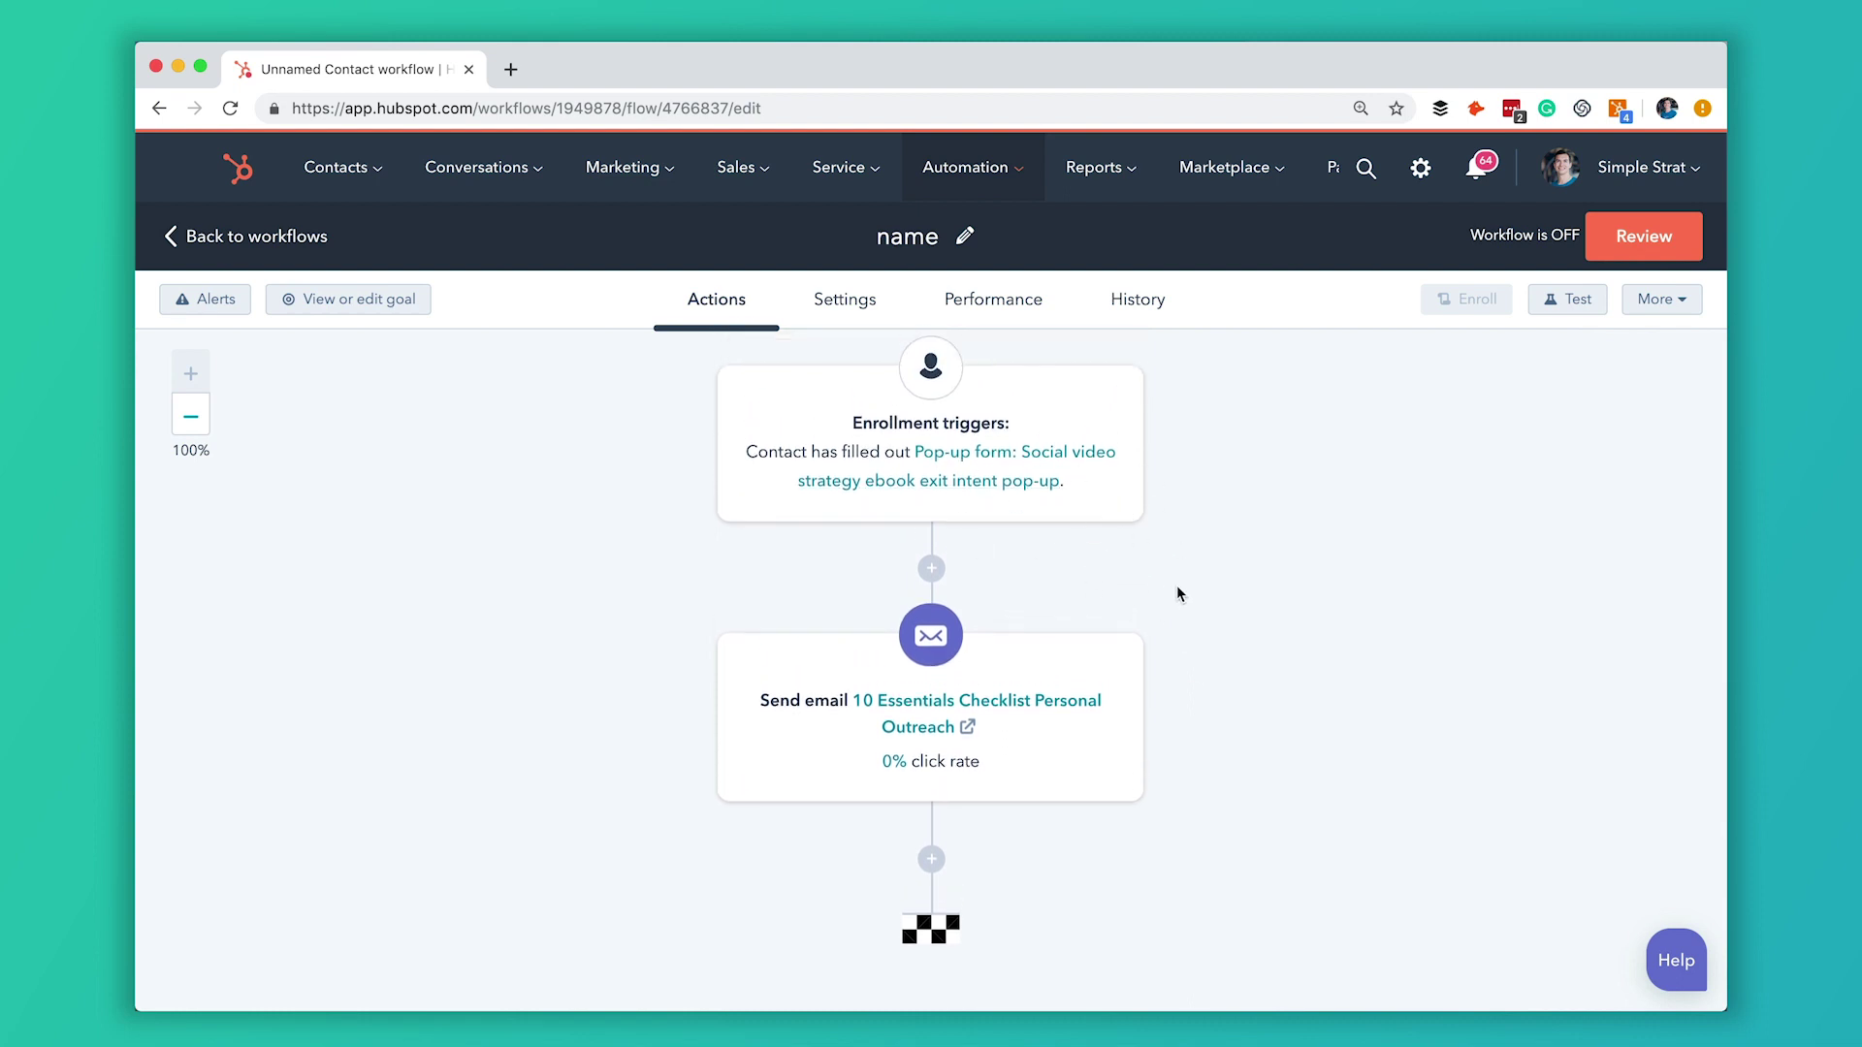
pyautogui.scroll(-5, 1097, 631)
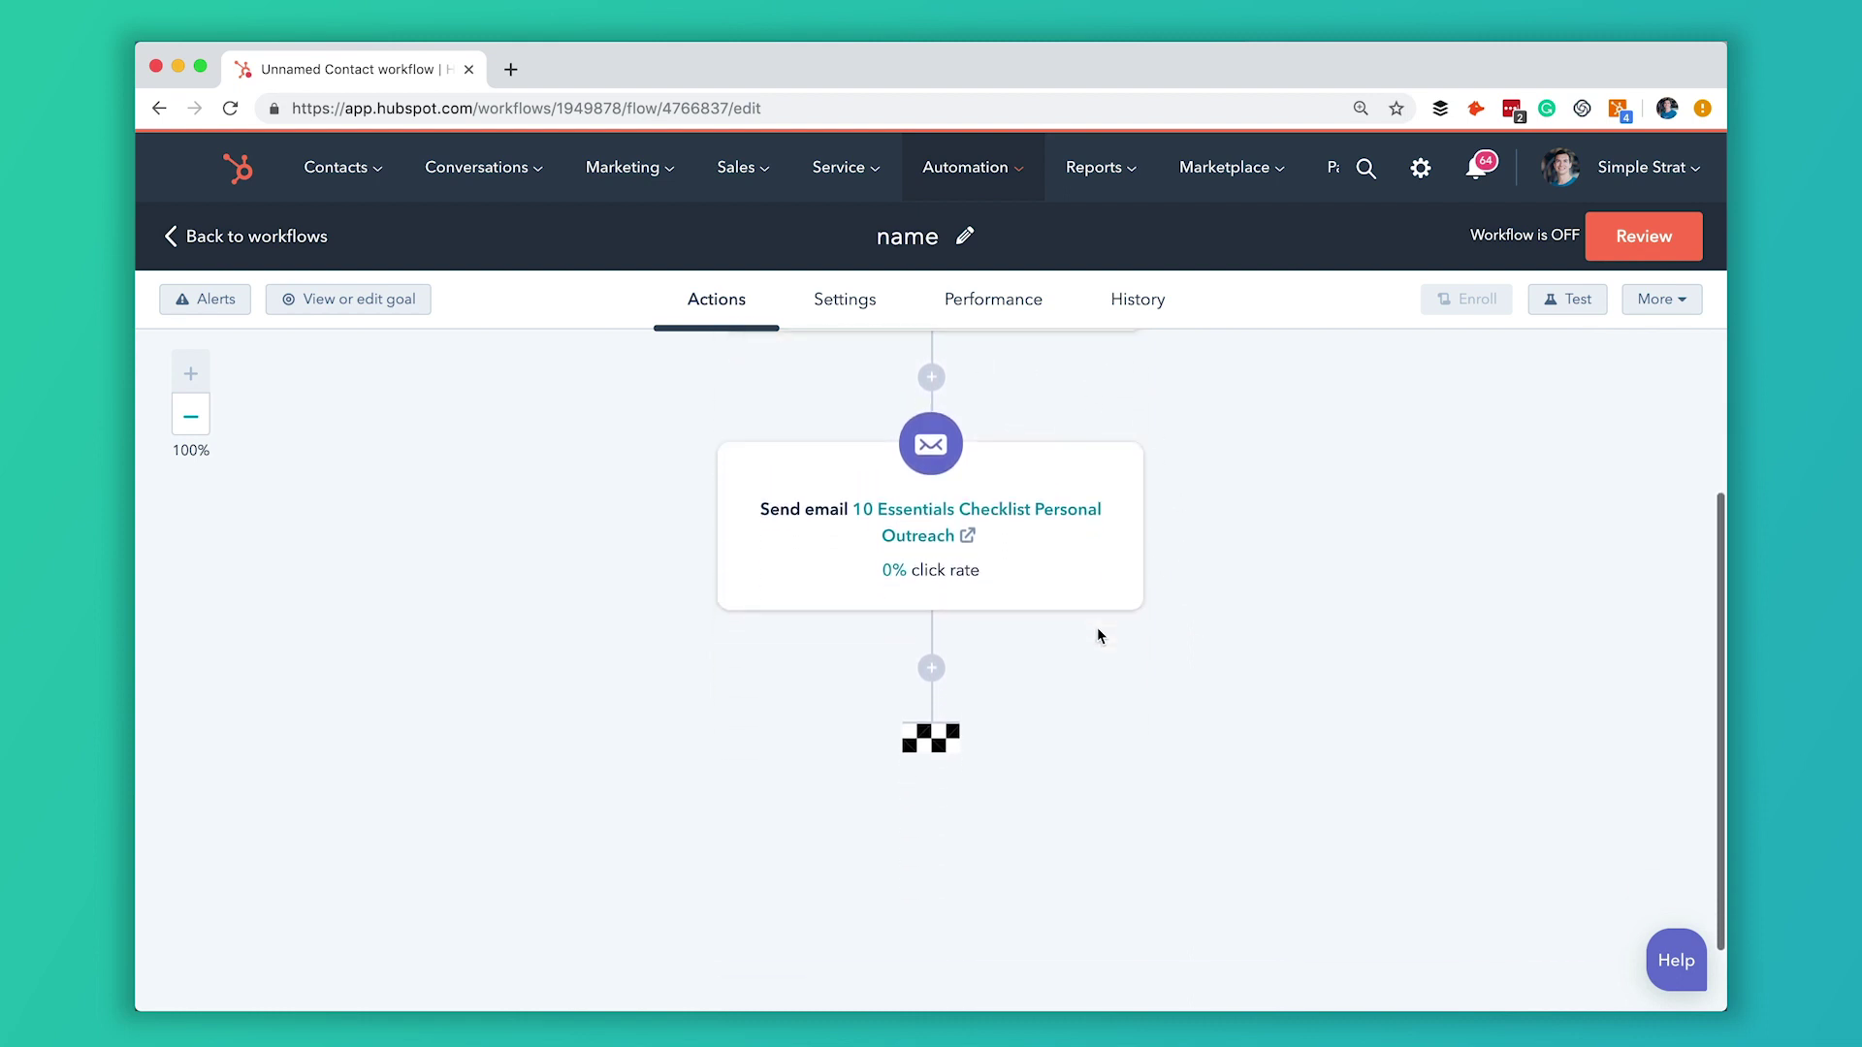
pyautogui.click(929, 667)
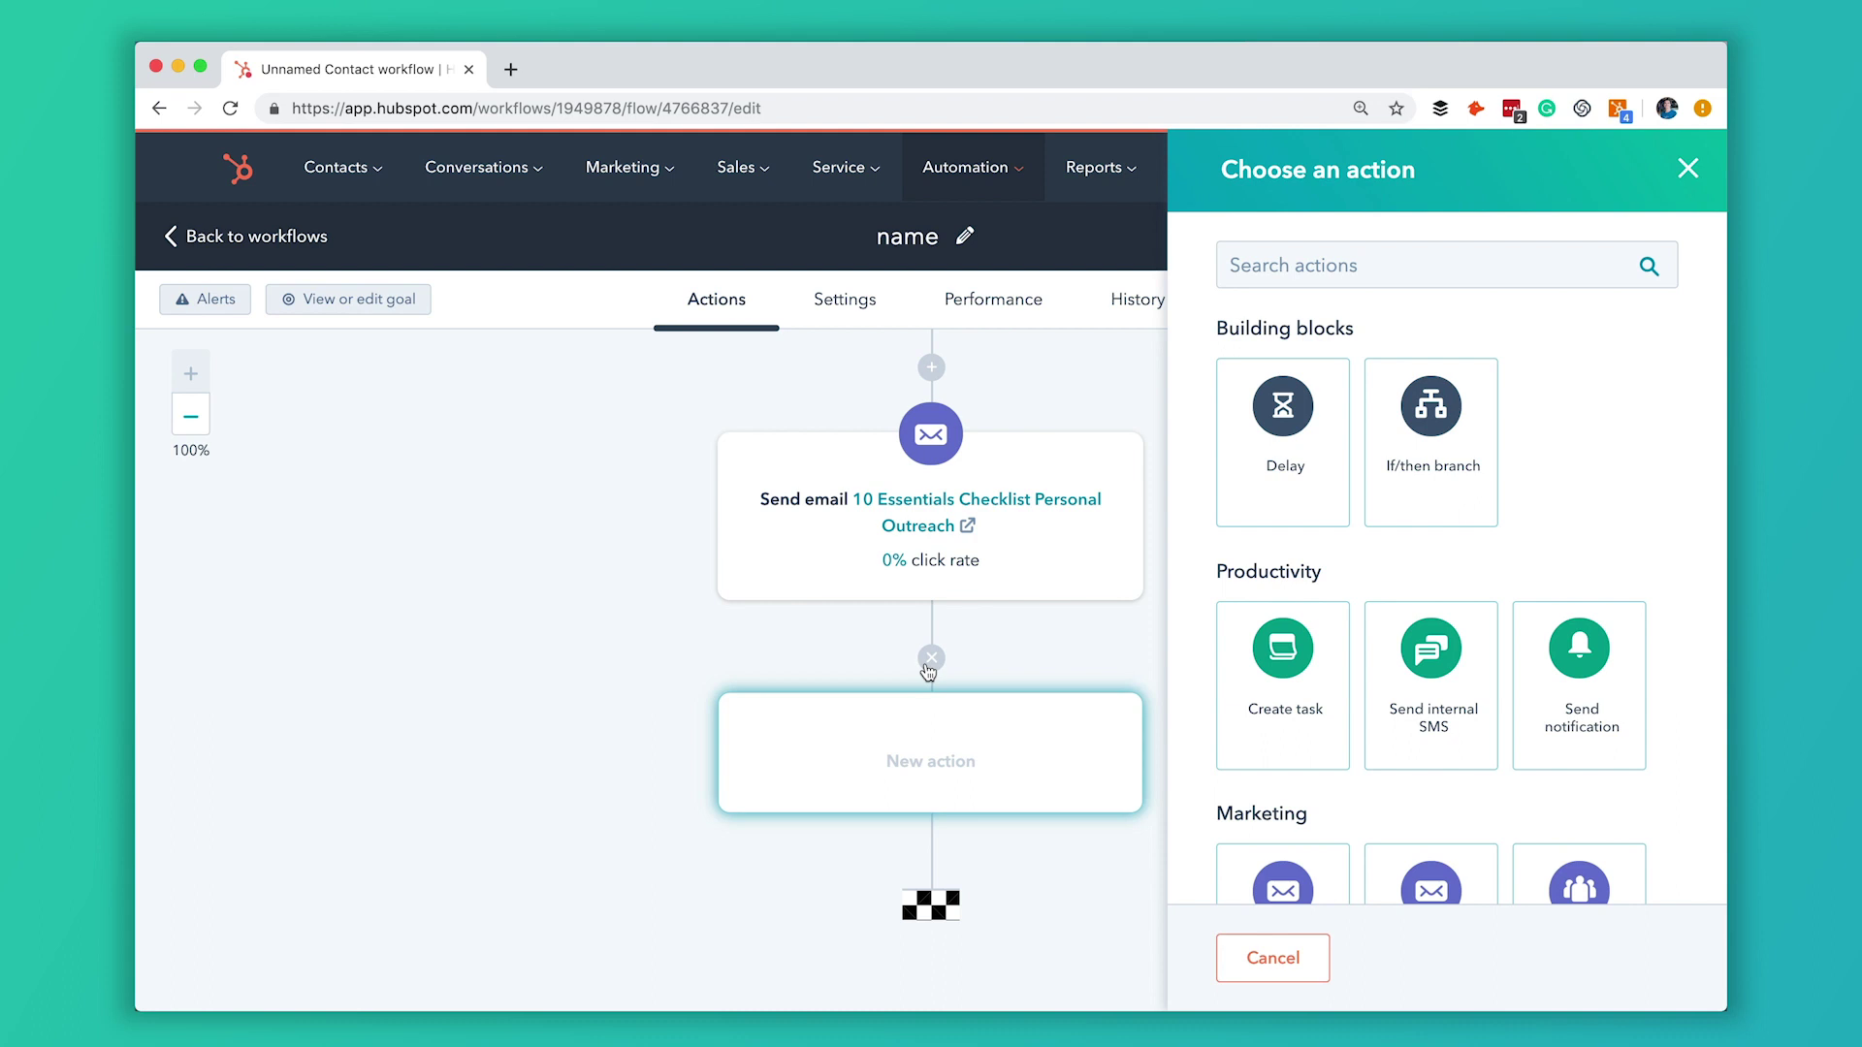
pyautogui.click(1285, 465)
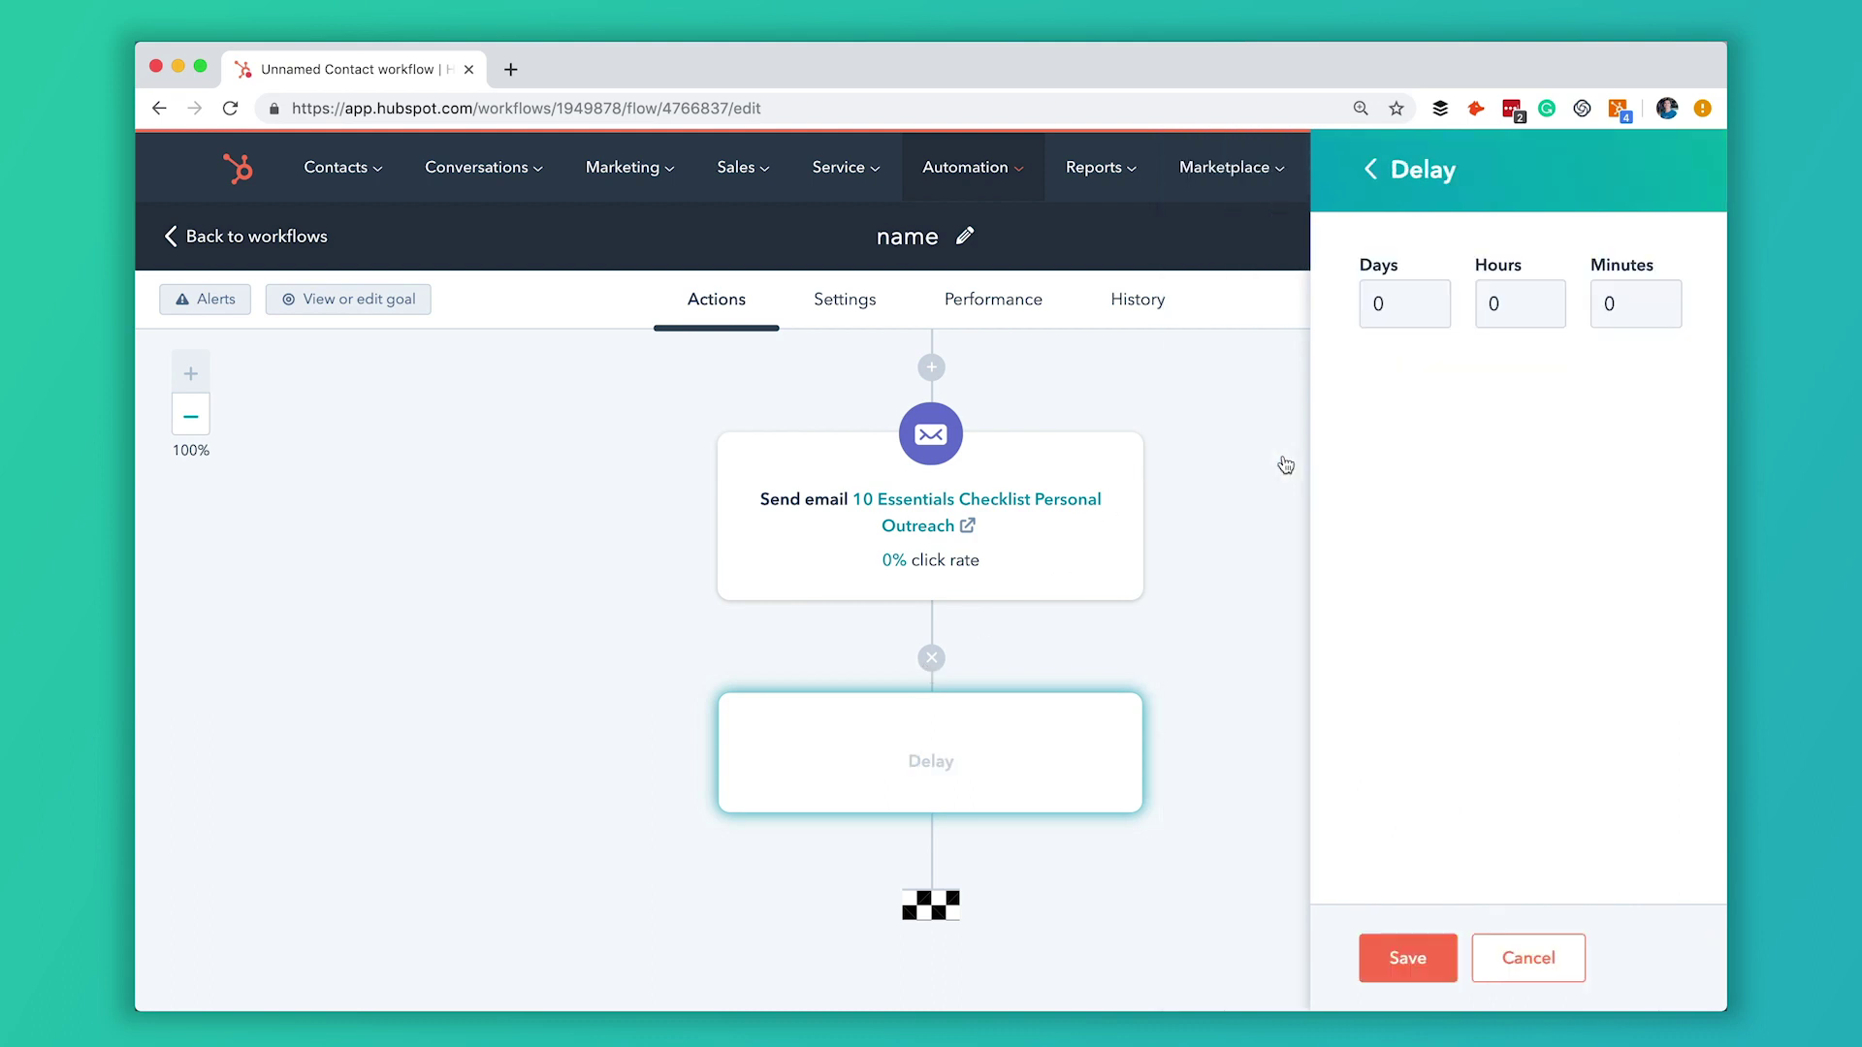
pyautogui.doubleClick(1287, 303)
pyautogui.click(1264, 959)
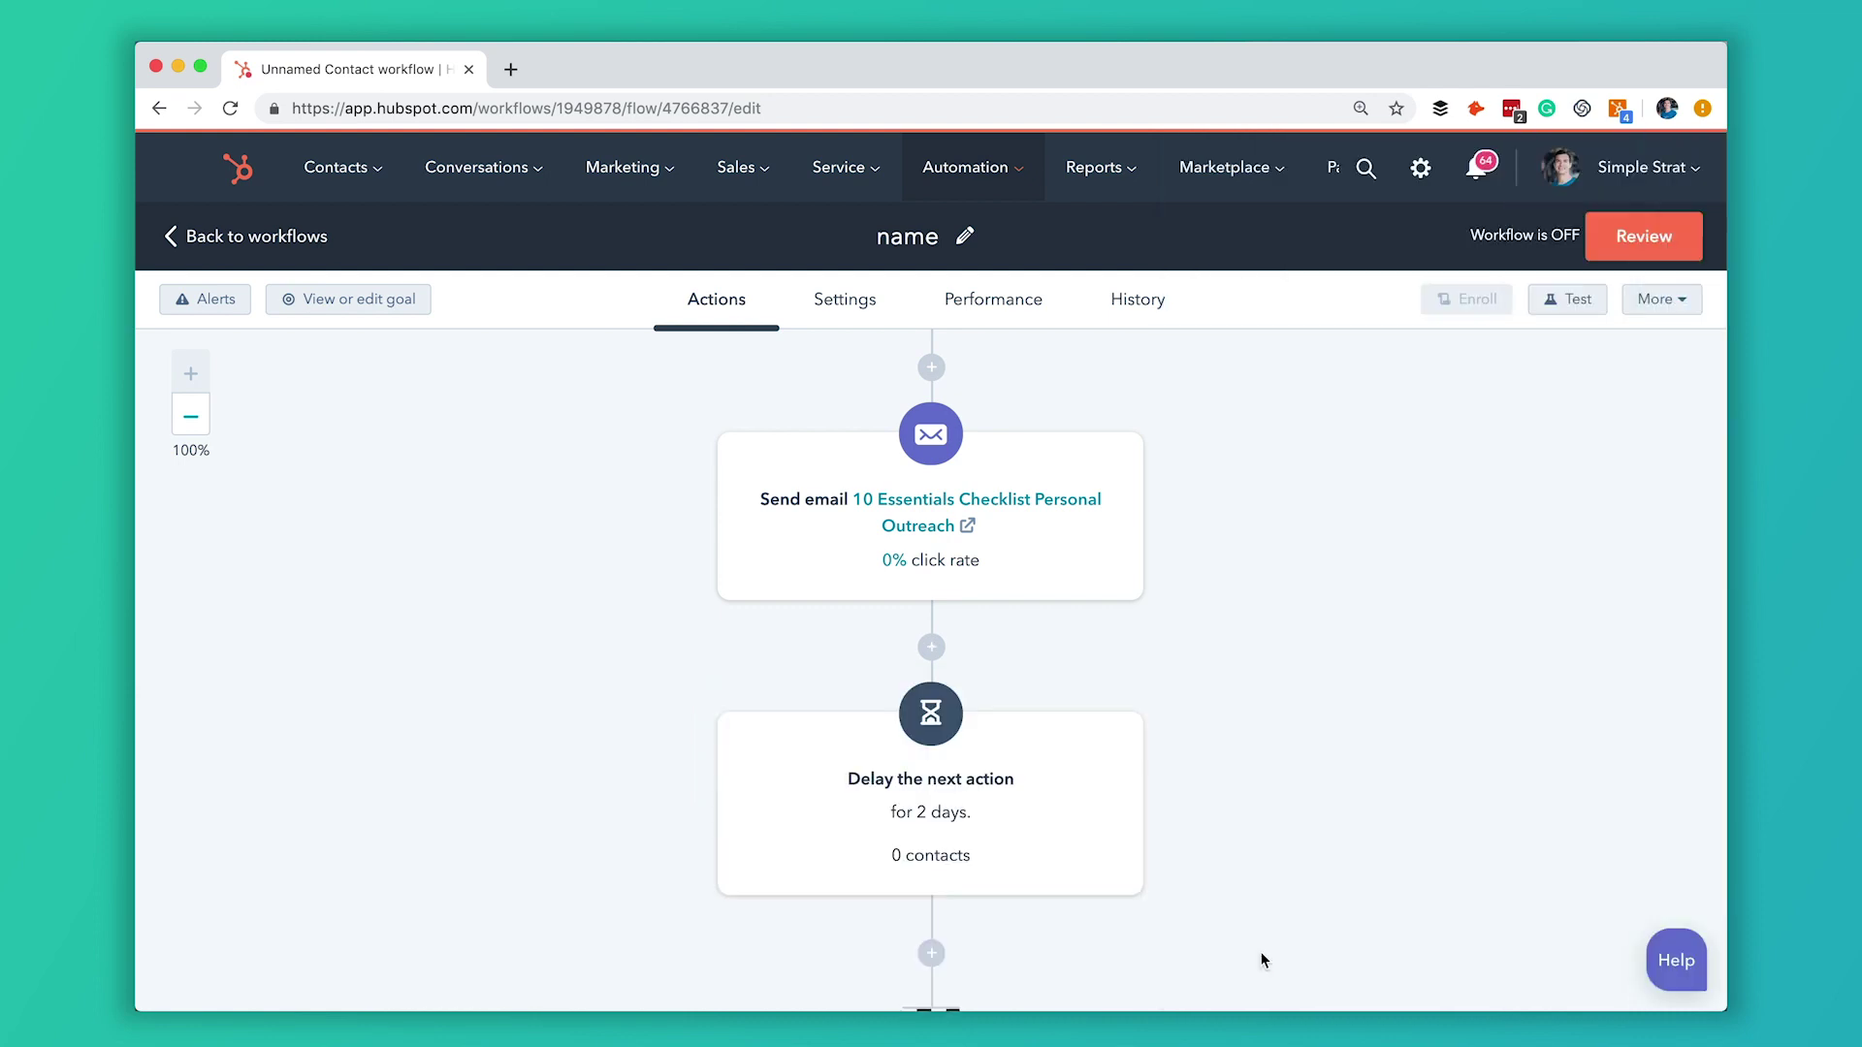
# Add and save a Send email action after the 2-day delay using "Any_10 essentials checklist_tofu_offer download email_v1".
pyautogui.scroll(-3, 1250, 786)
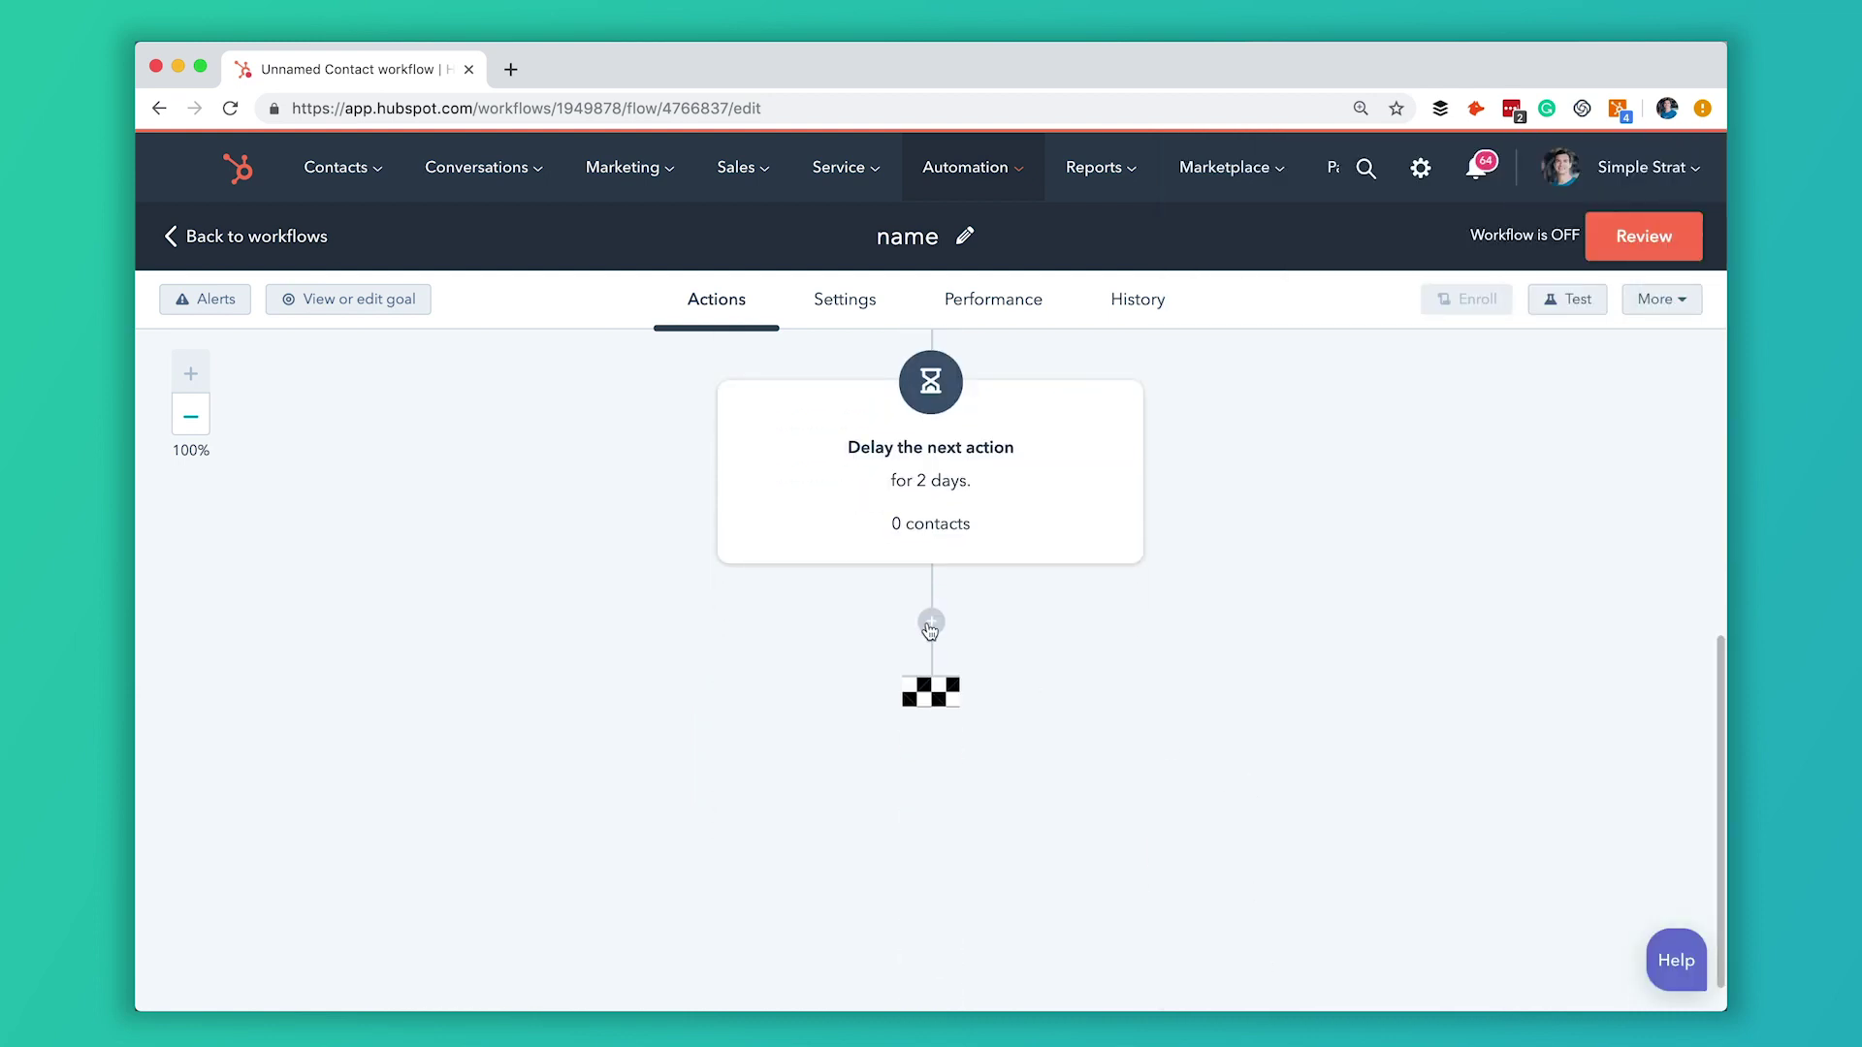
pyautogui.click(930, 626)
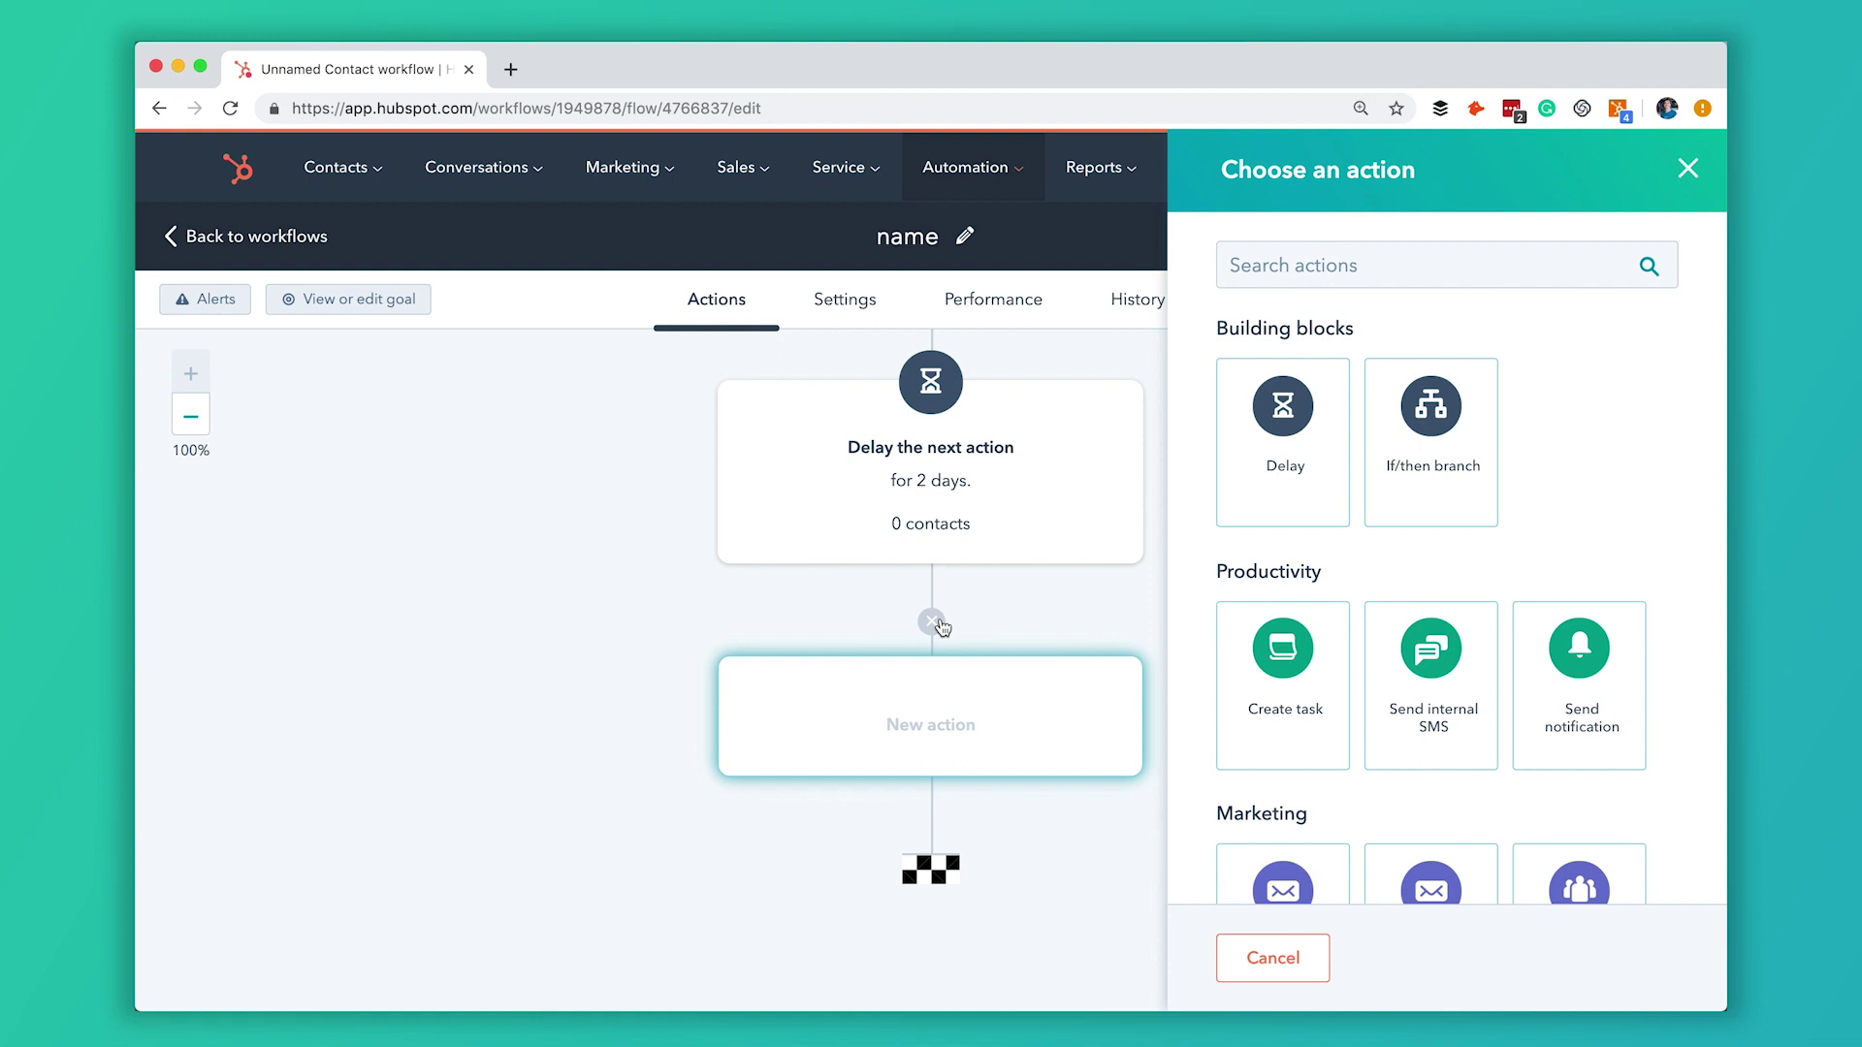
pyautogui.scroll(-4, 1400, 587)
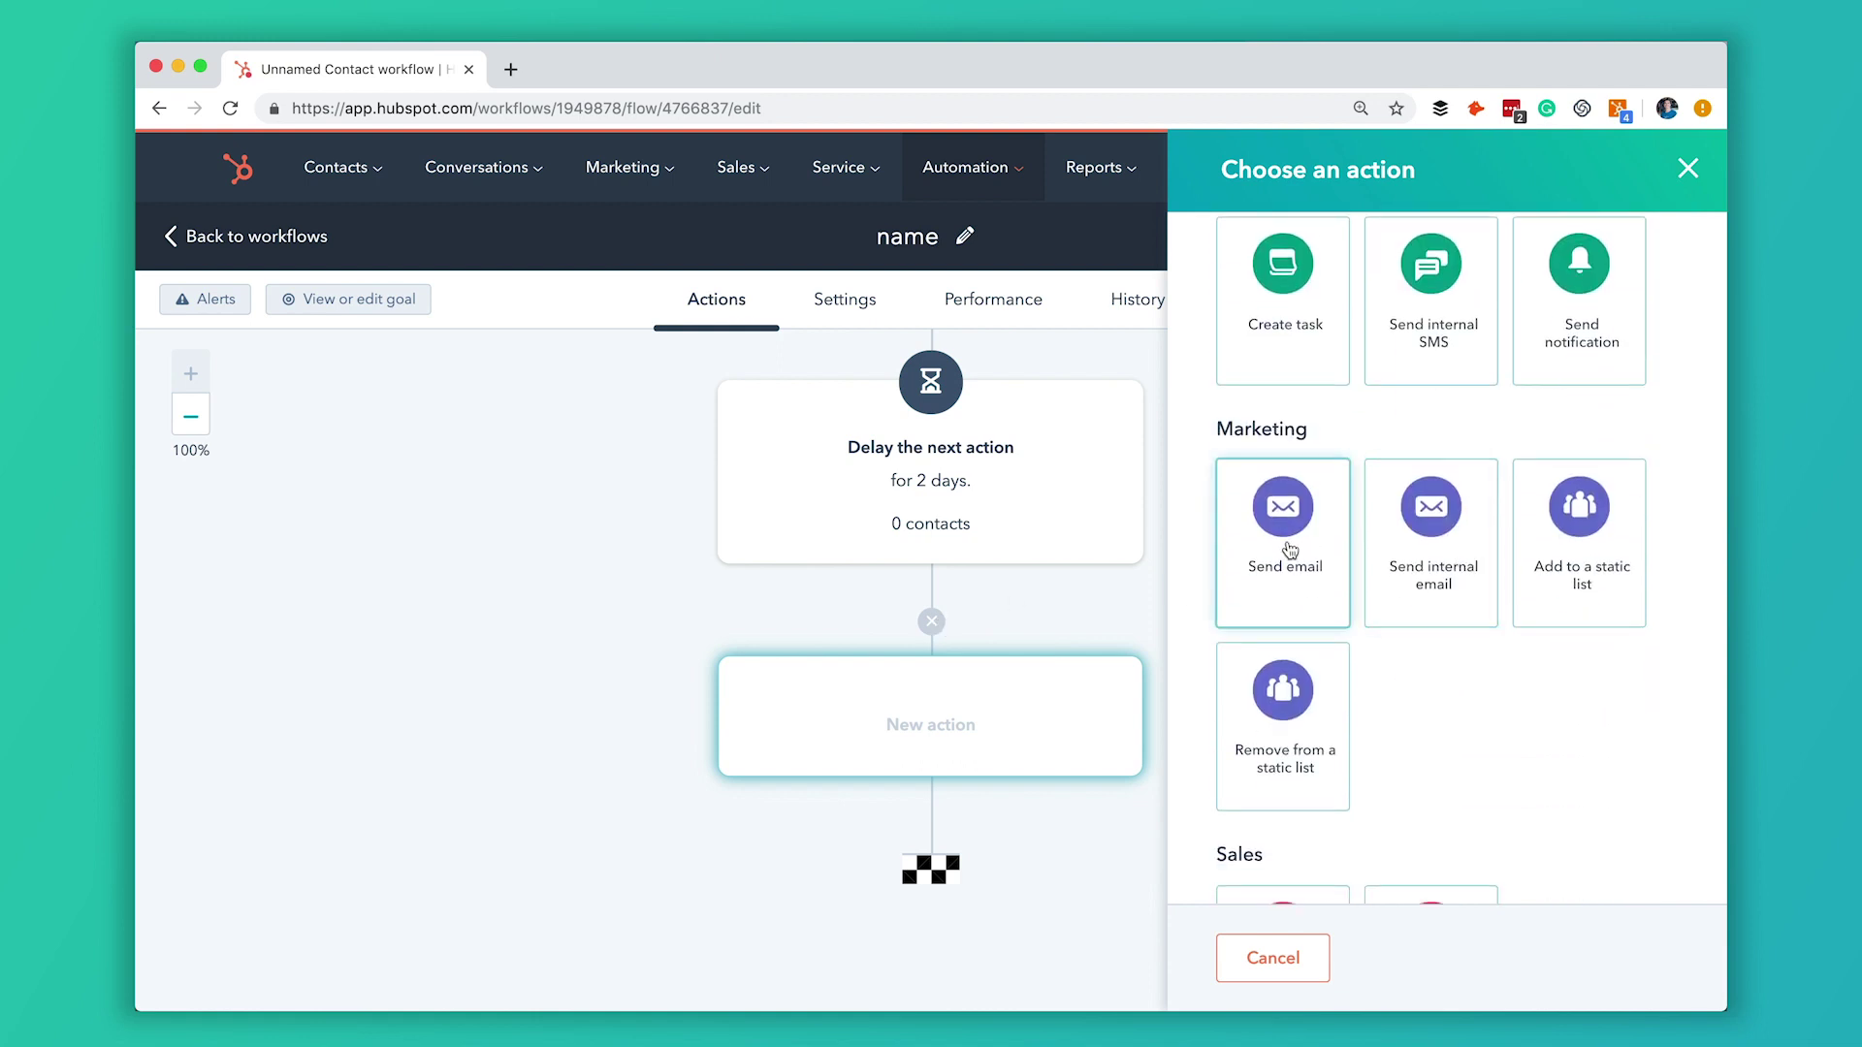
pyautogui.click(1297, 503)
pyautogui.scroll(-2, 1330, 598)
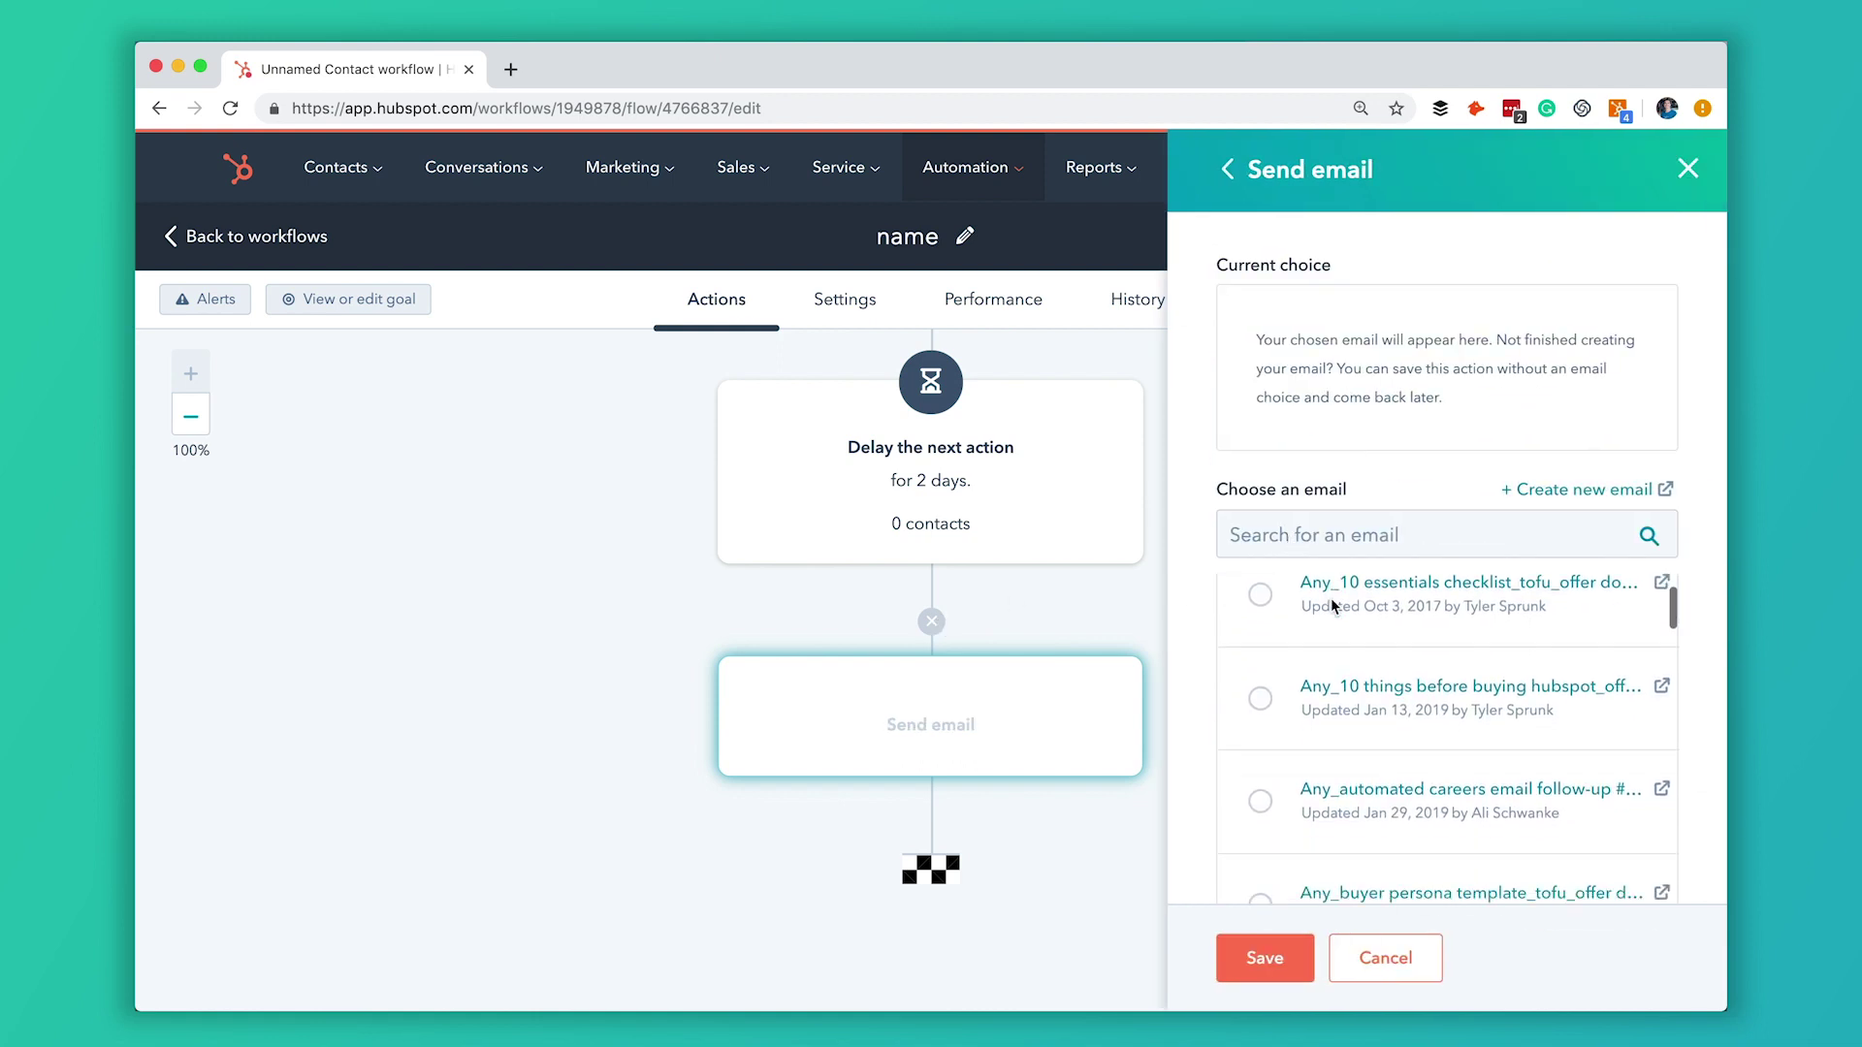
pyautogui.click(1260, 607)
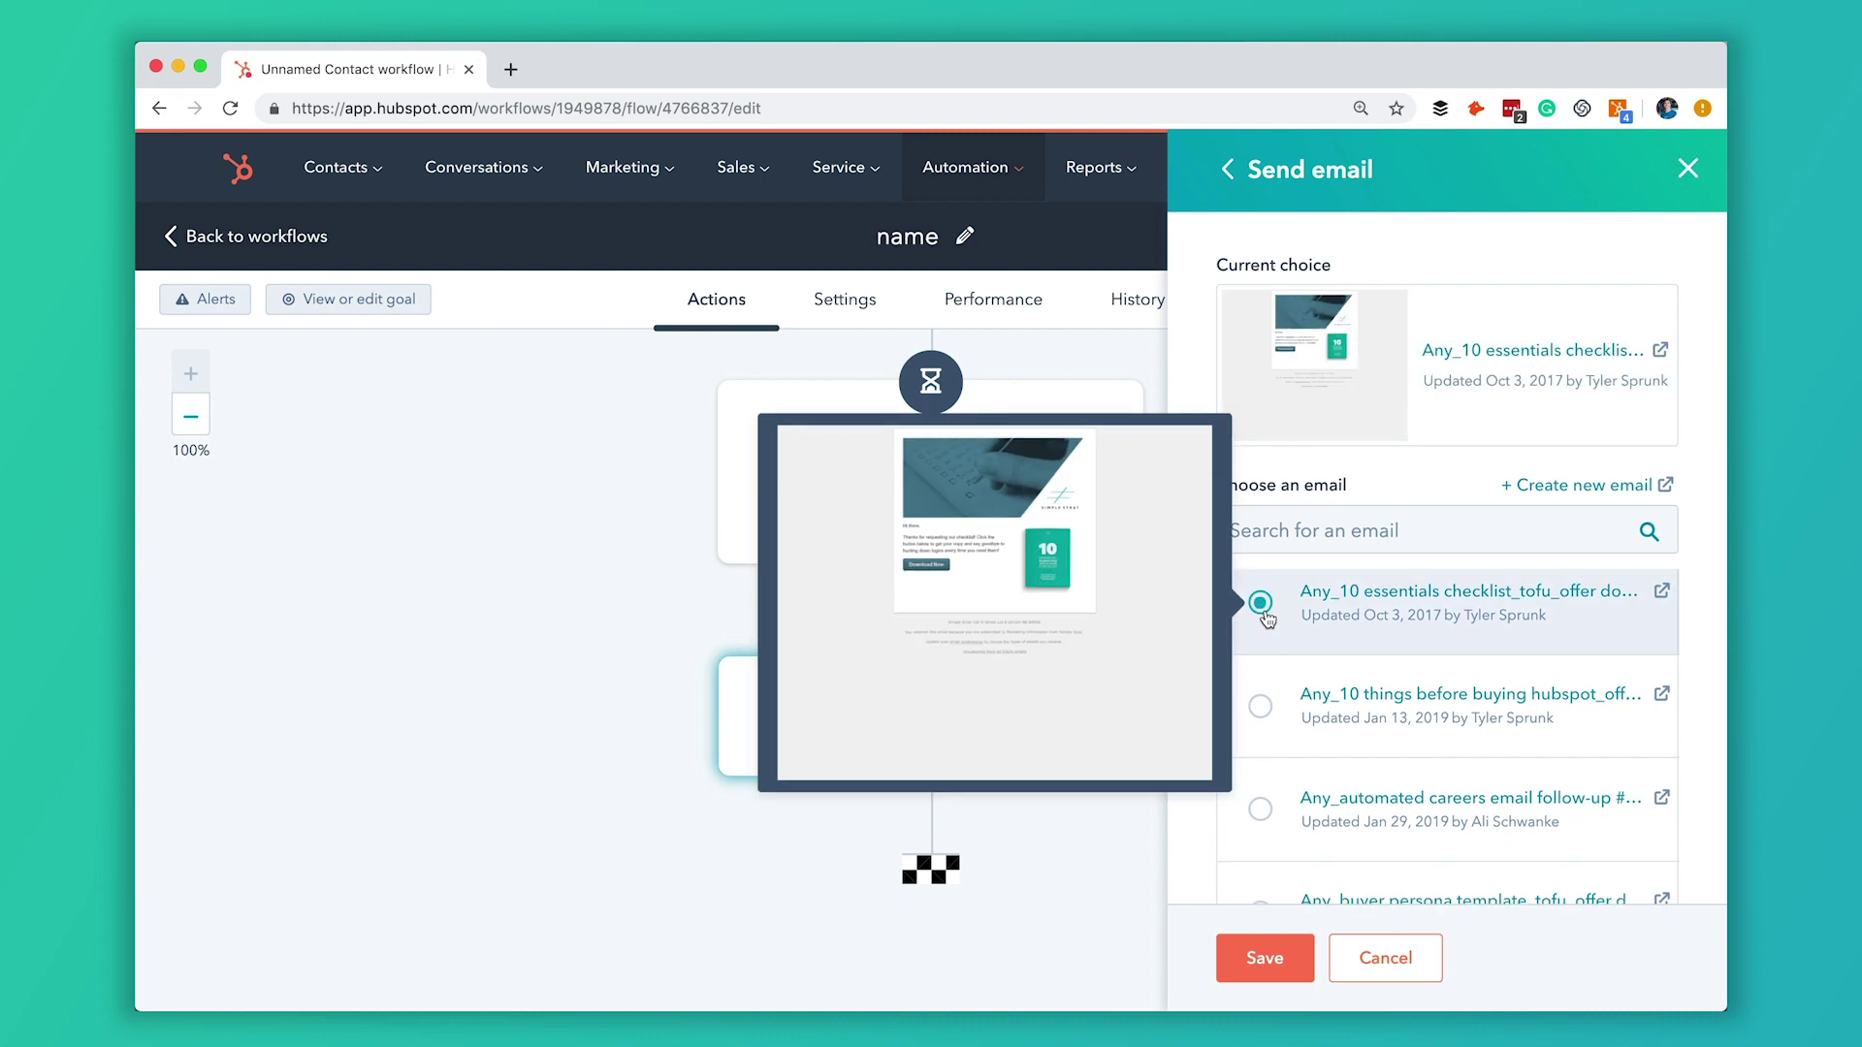
pyautogui.click(1272, 961)
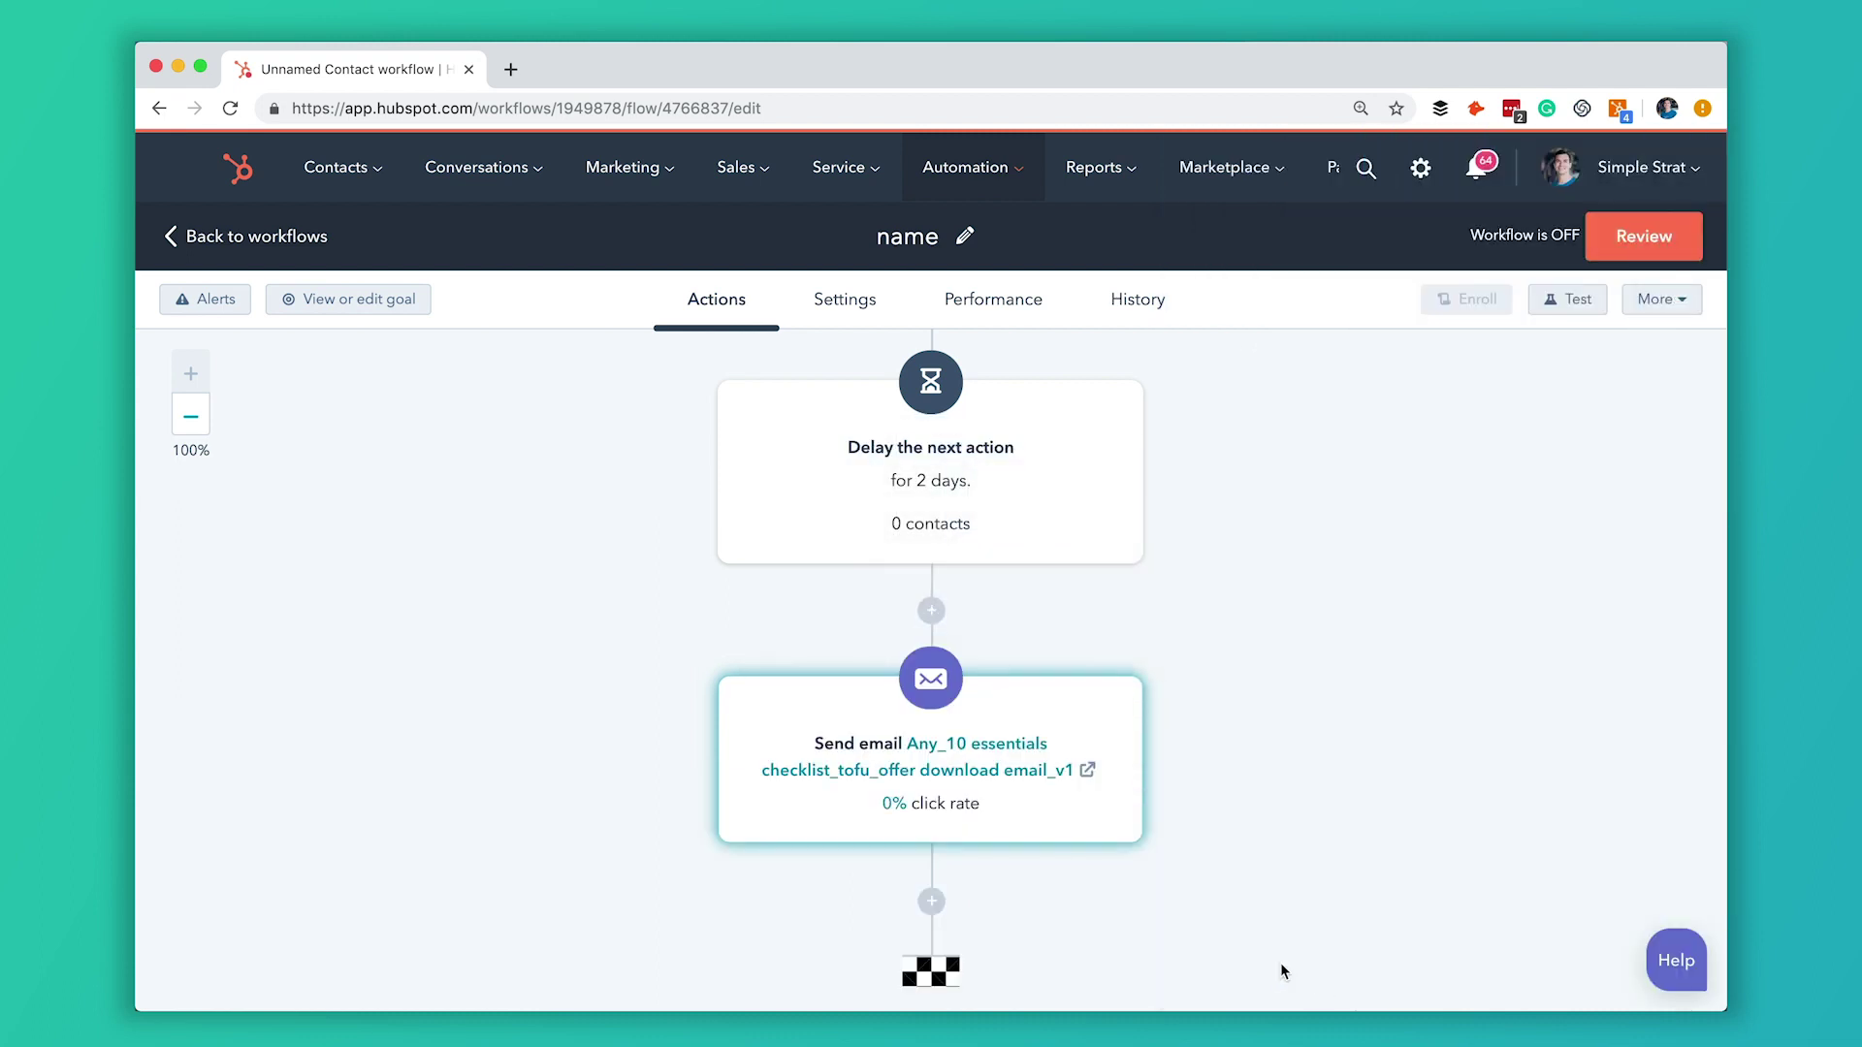
# Add and save a delay of 7 days below the "Any_10 essentials checklist_tofu_offer download email_v1" email action.
pyautogui.scroll(-5, 1246, 765)
pyautogui.scroll(3, 1245, 764)
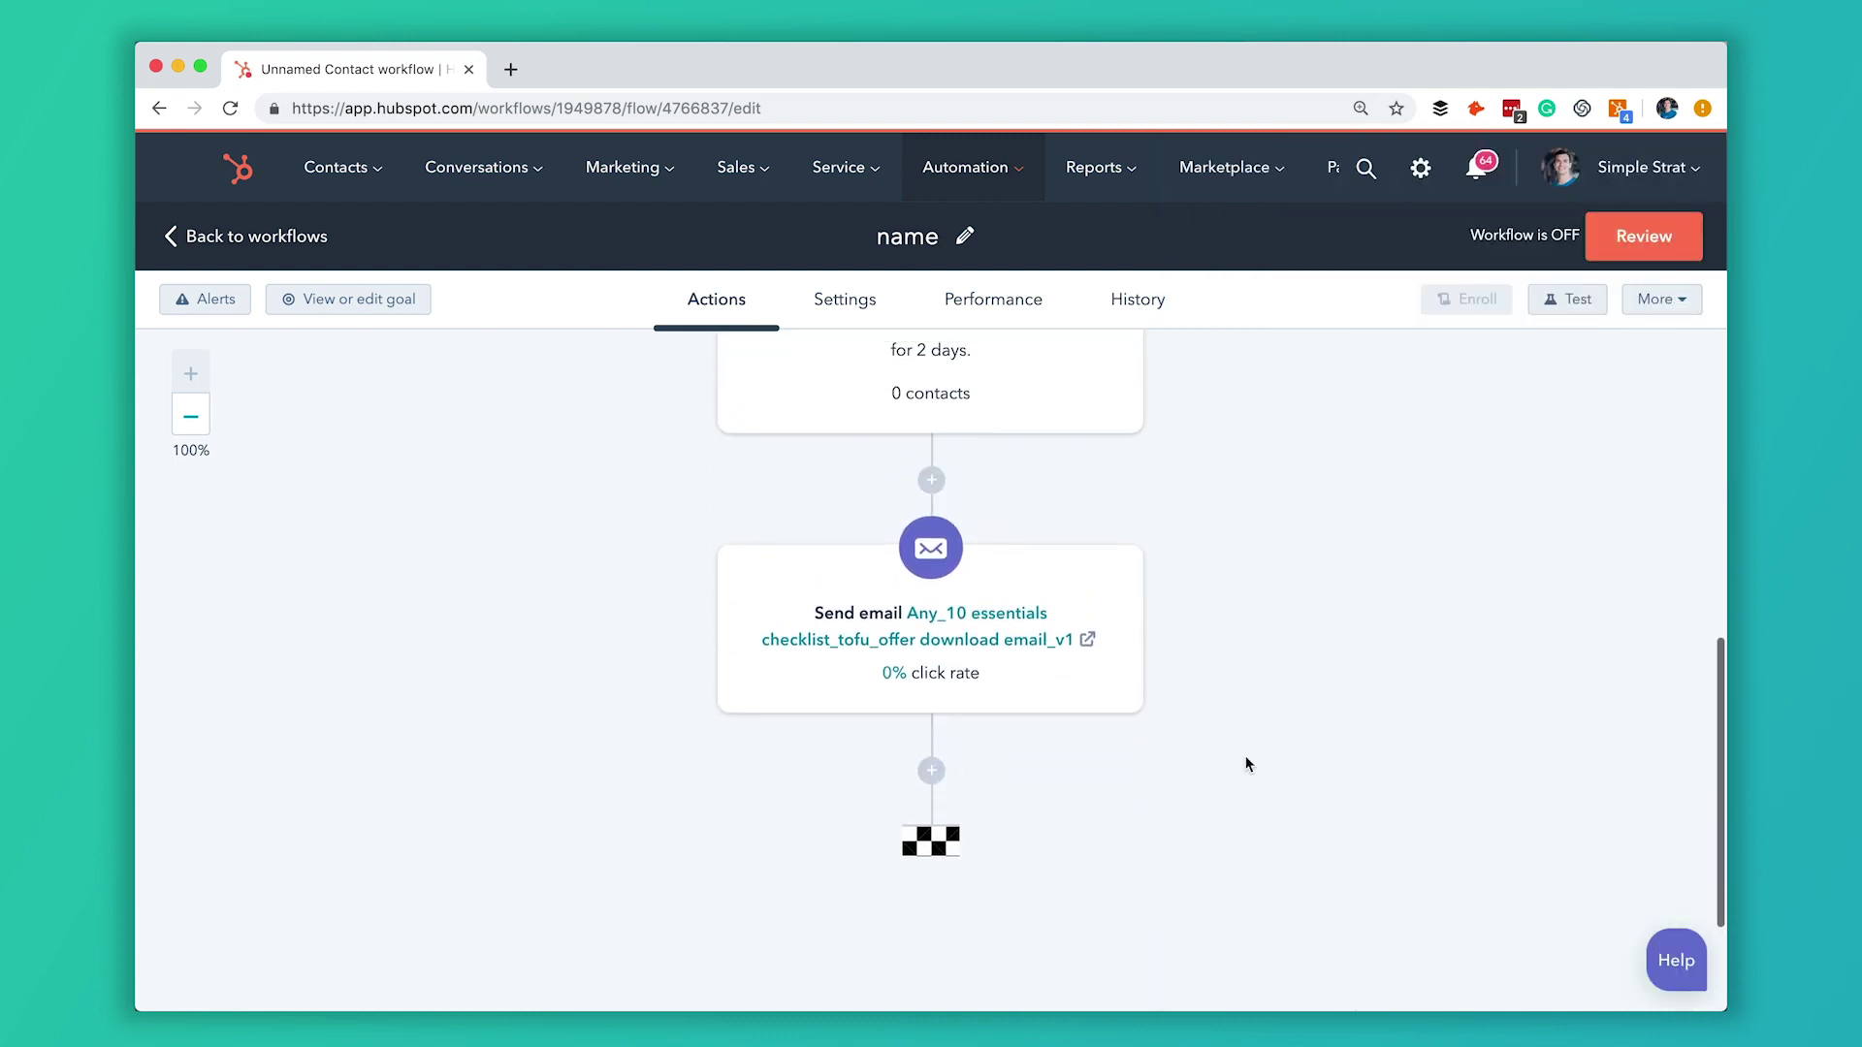
pyautogui.scroll(4, 1248, 765)
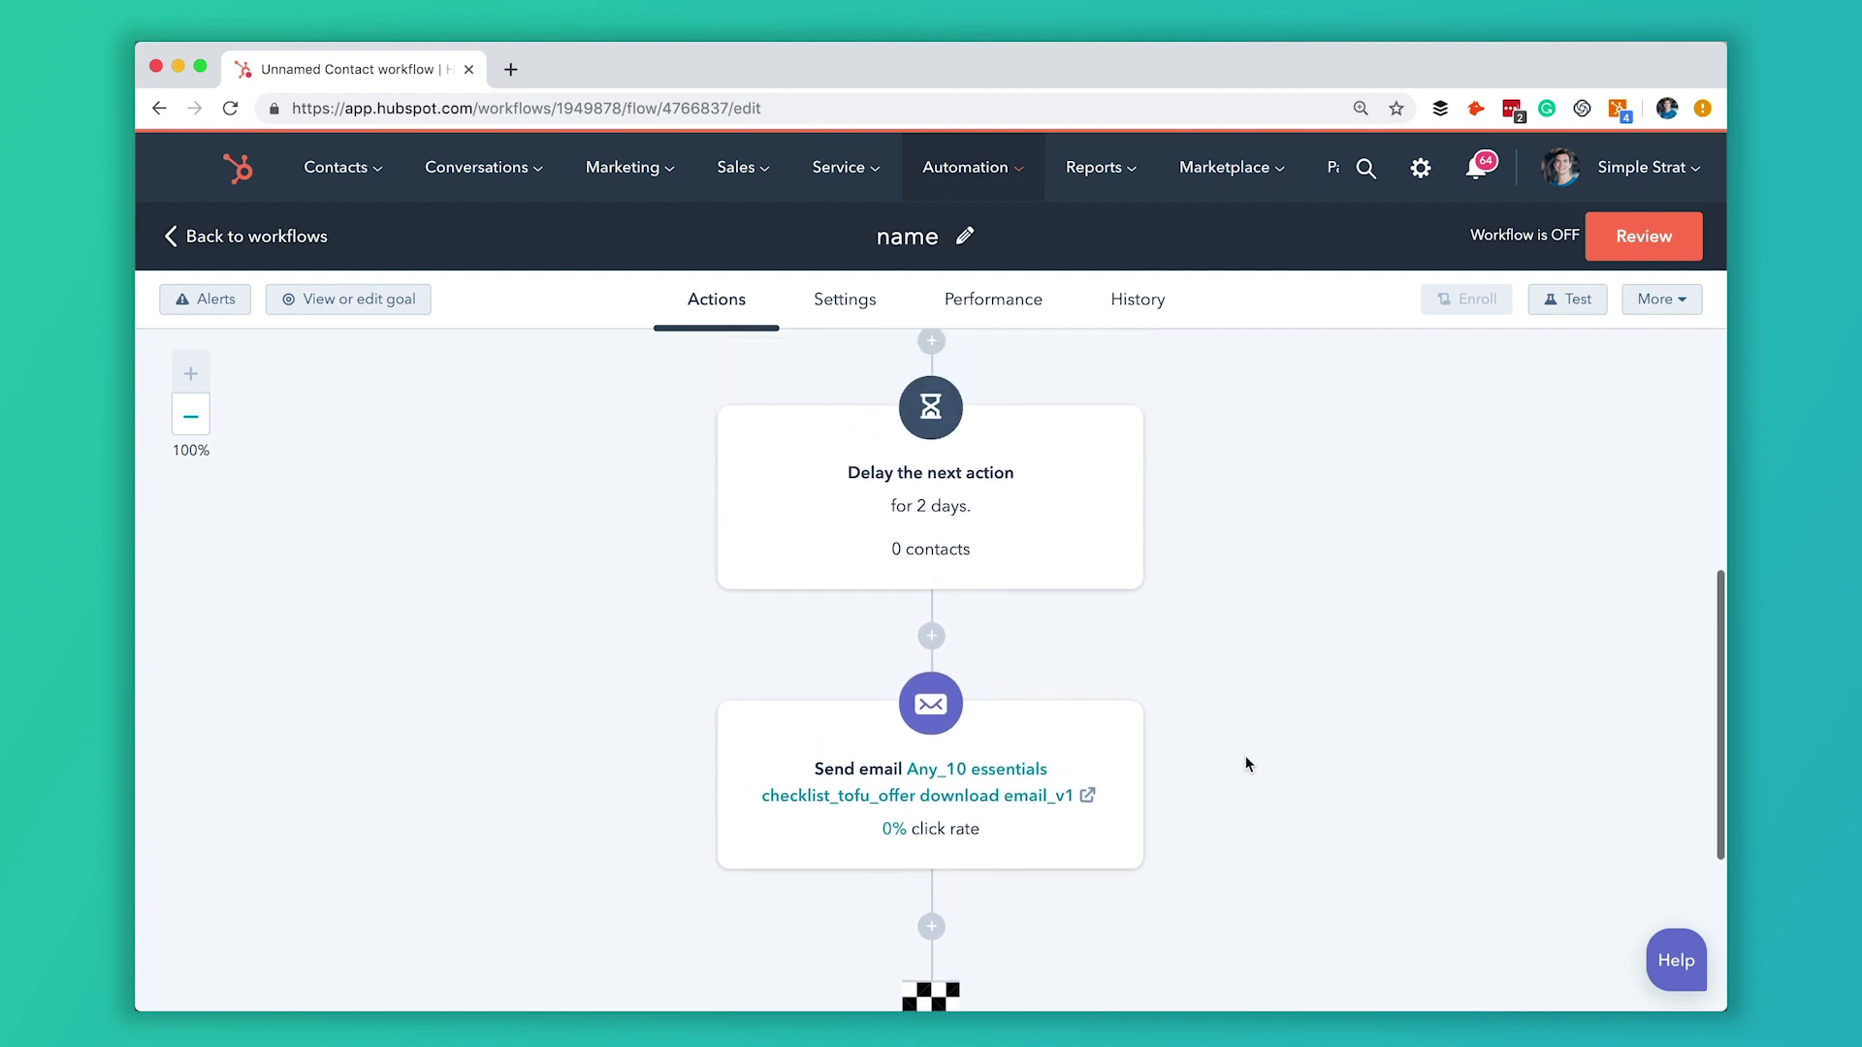
pyautogui.scroll(-5, 1247, 758)
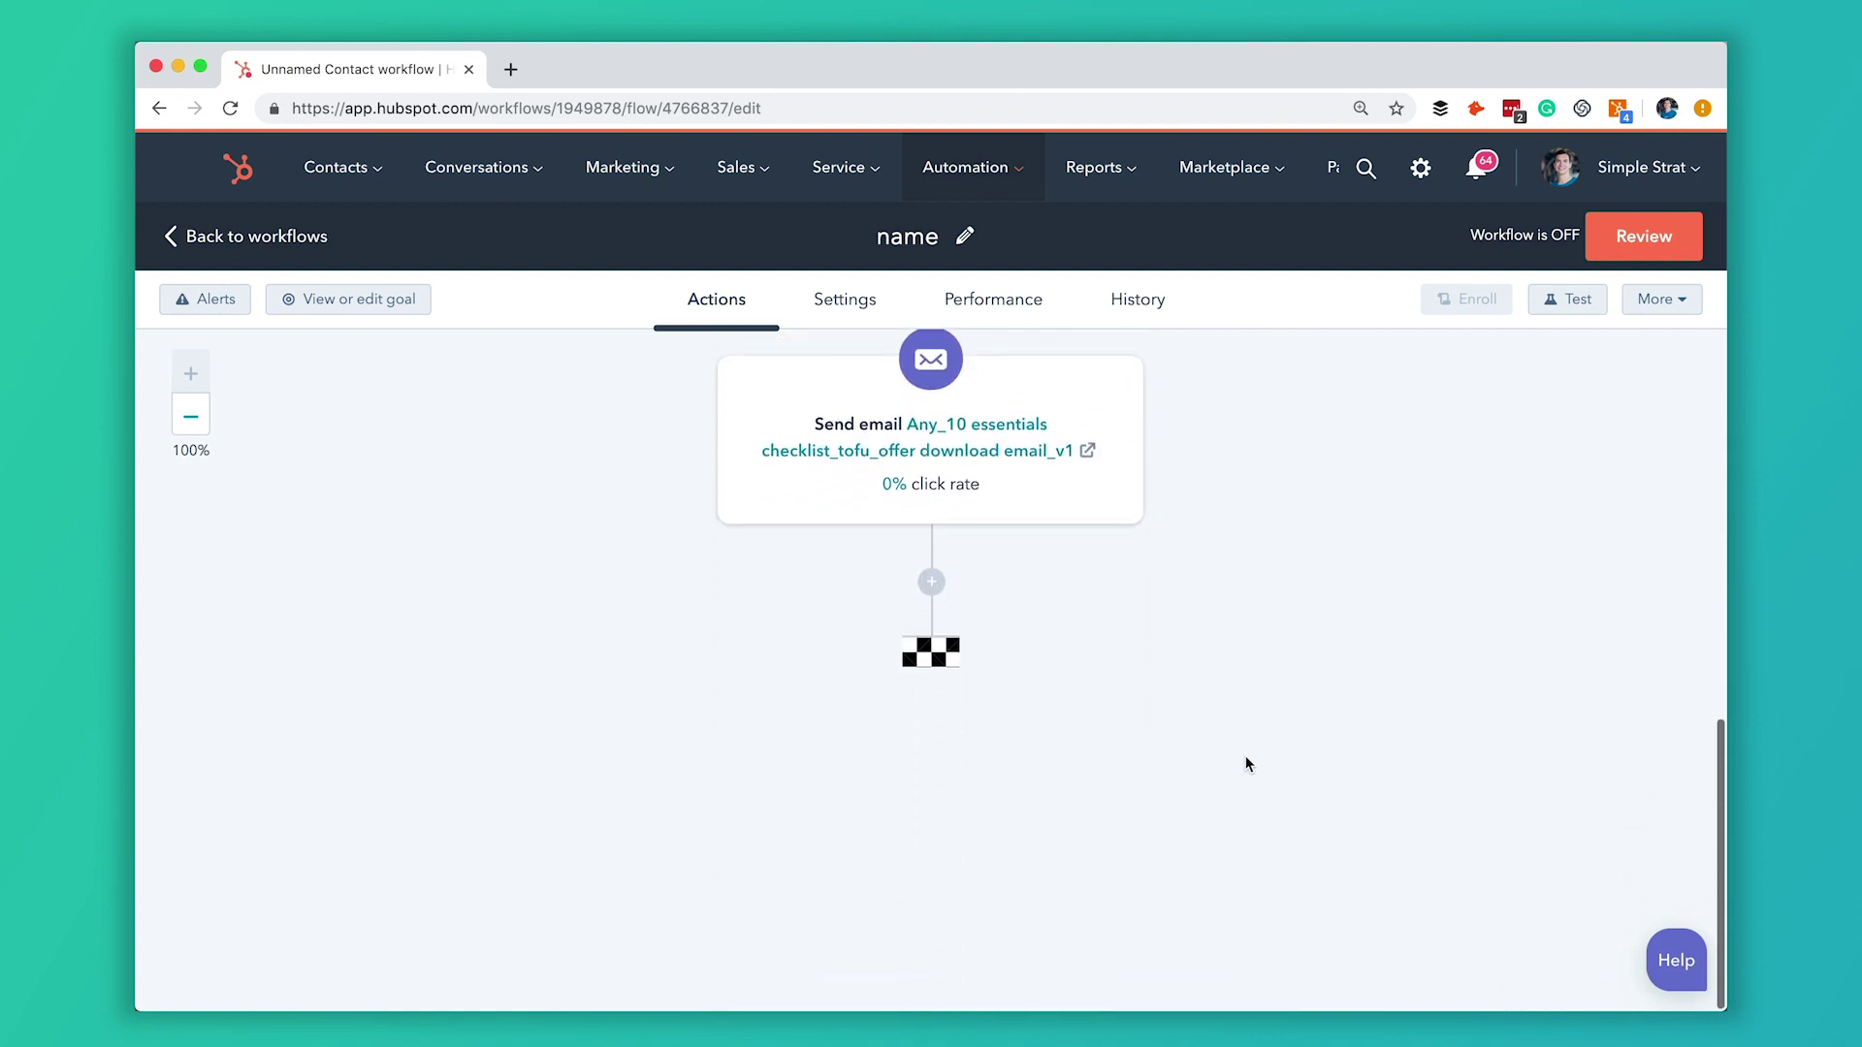
pyautogui.scroll(2, 1140, 759)
pyautogui.click(929, 801)
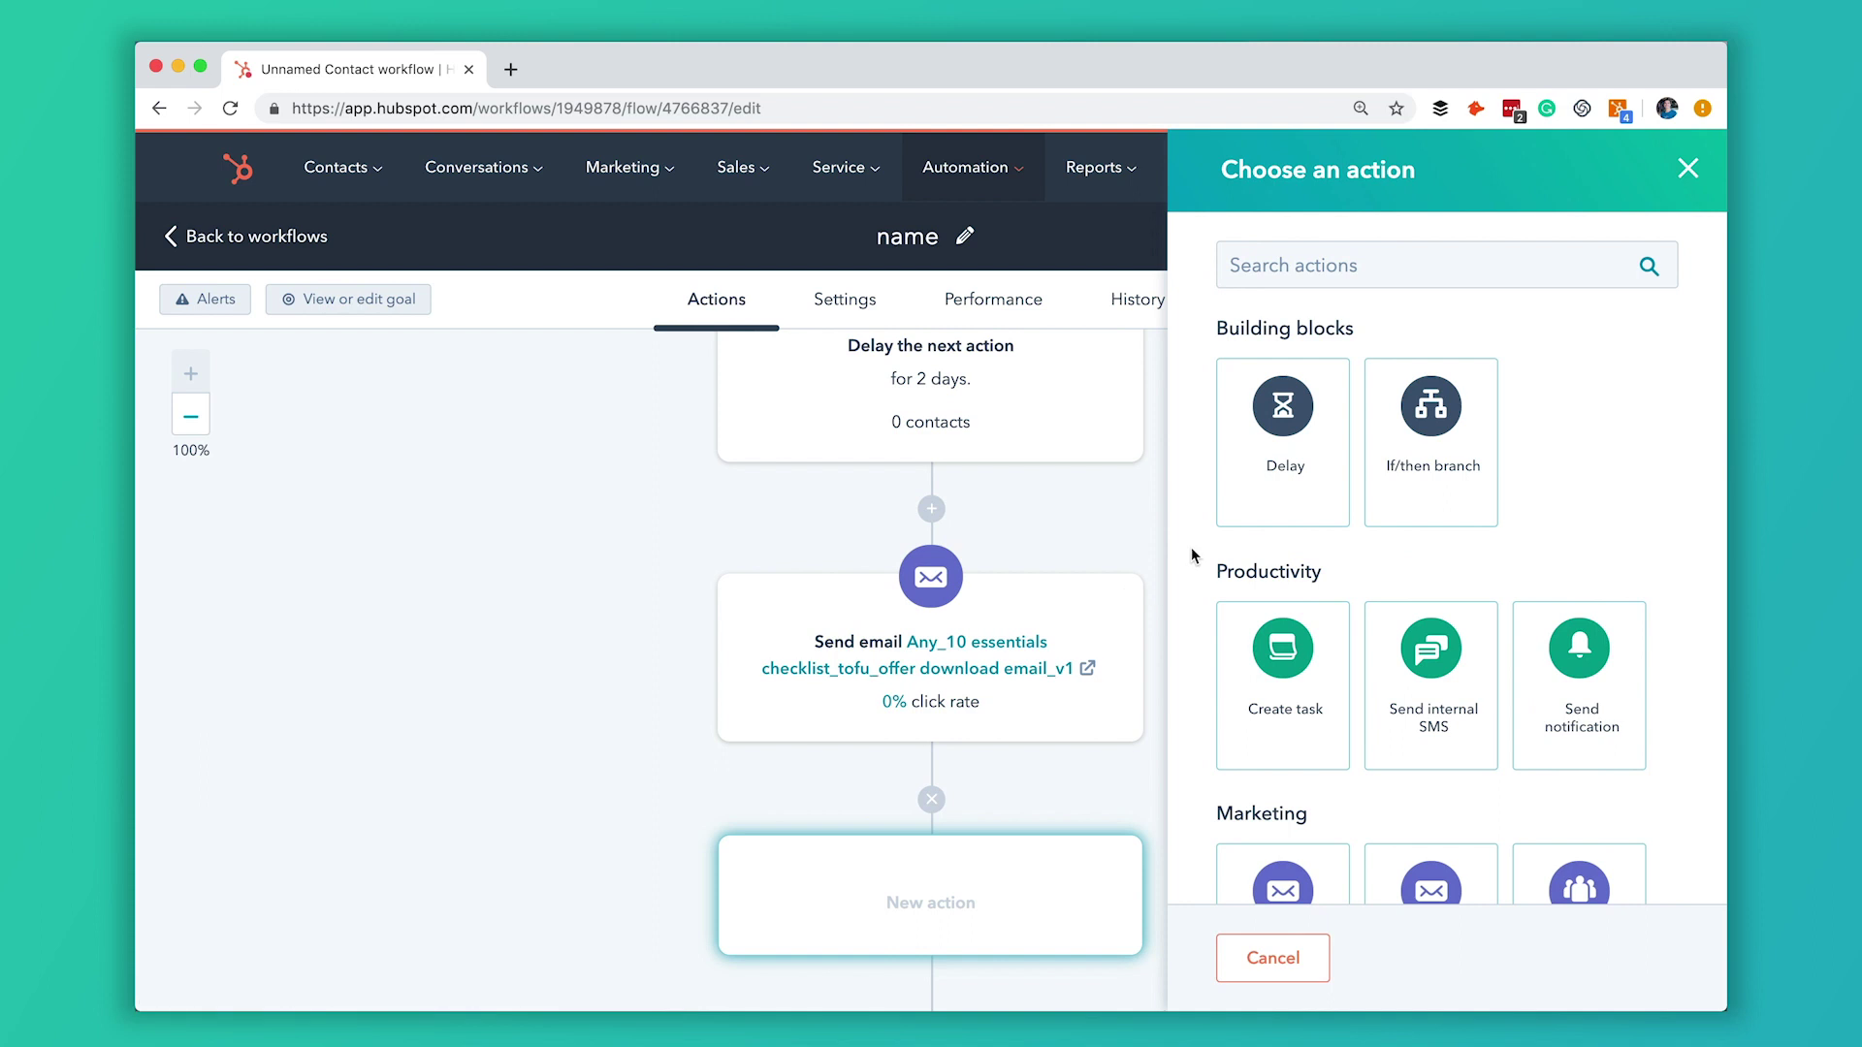
pyautogui.click(1264, 482)
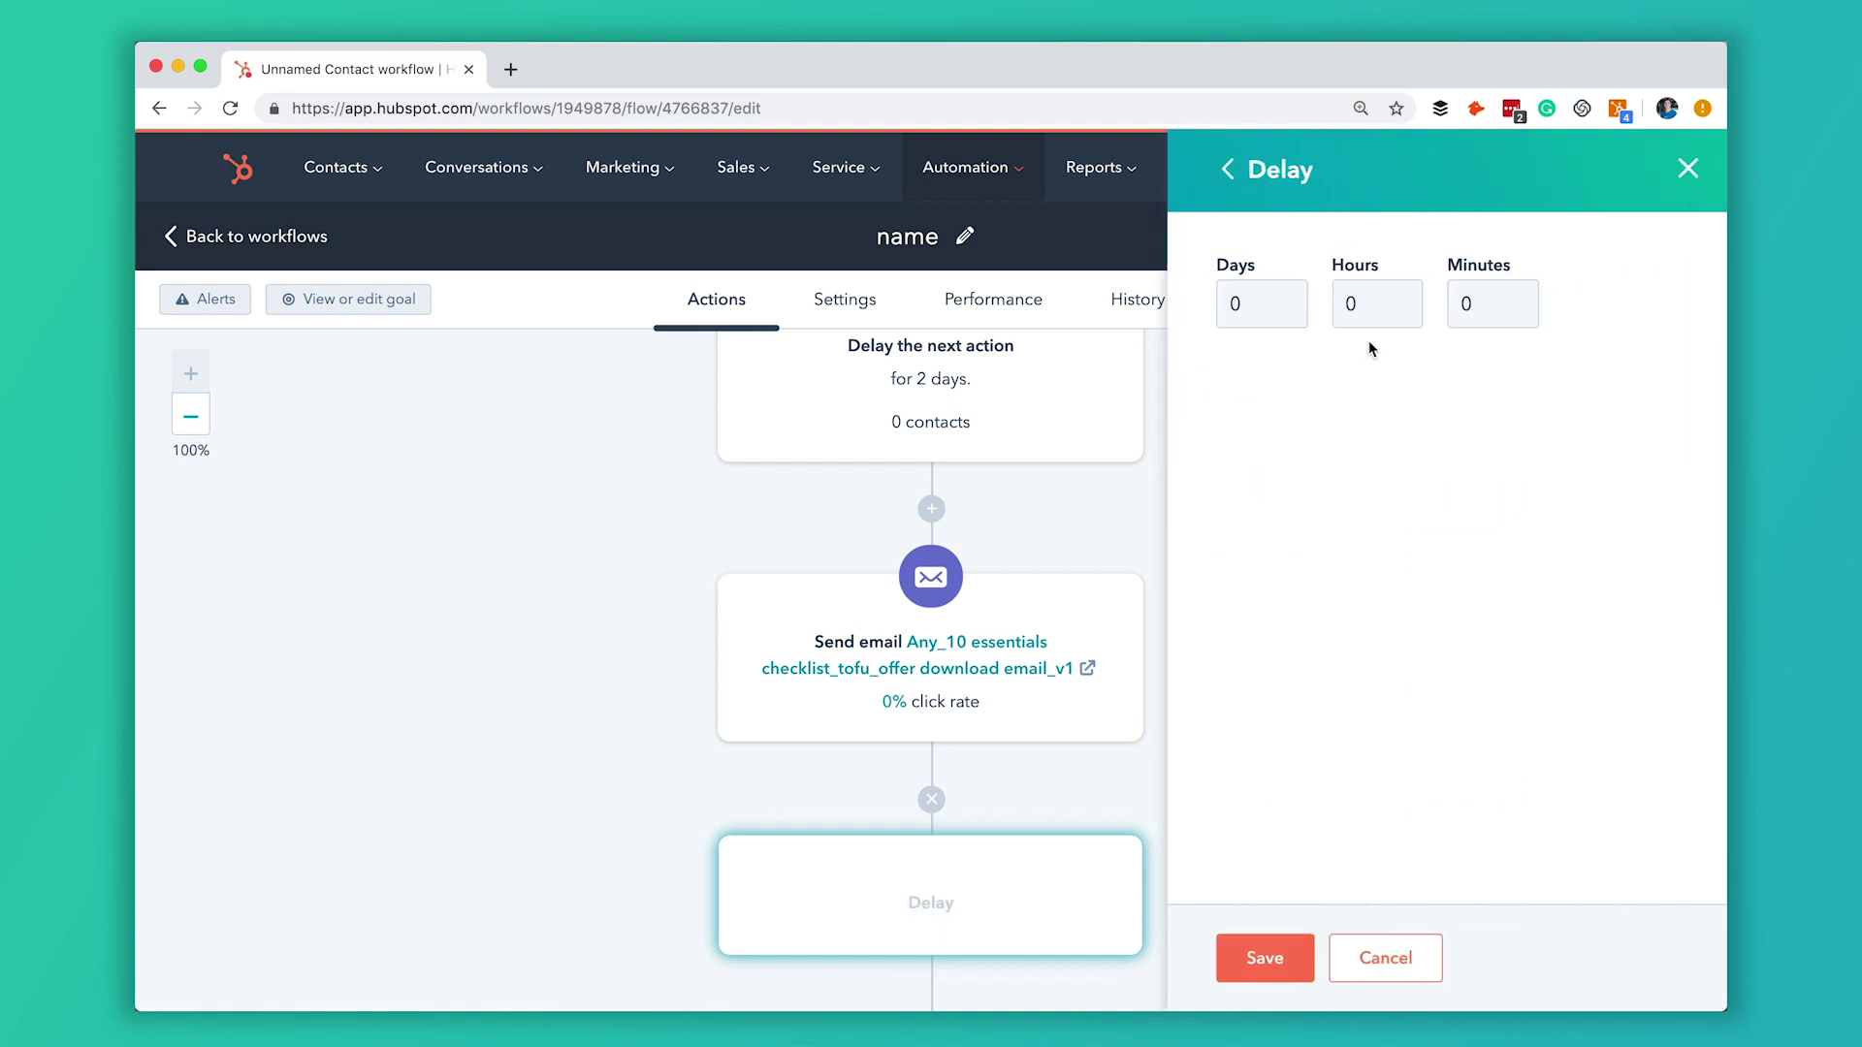
pyautogui.doubleClick(1286, 303)
pyautogui.click(1265, 957)
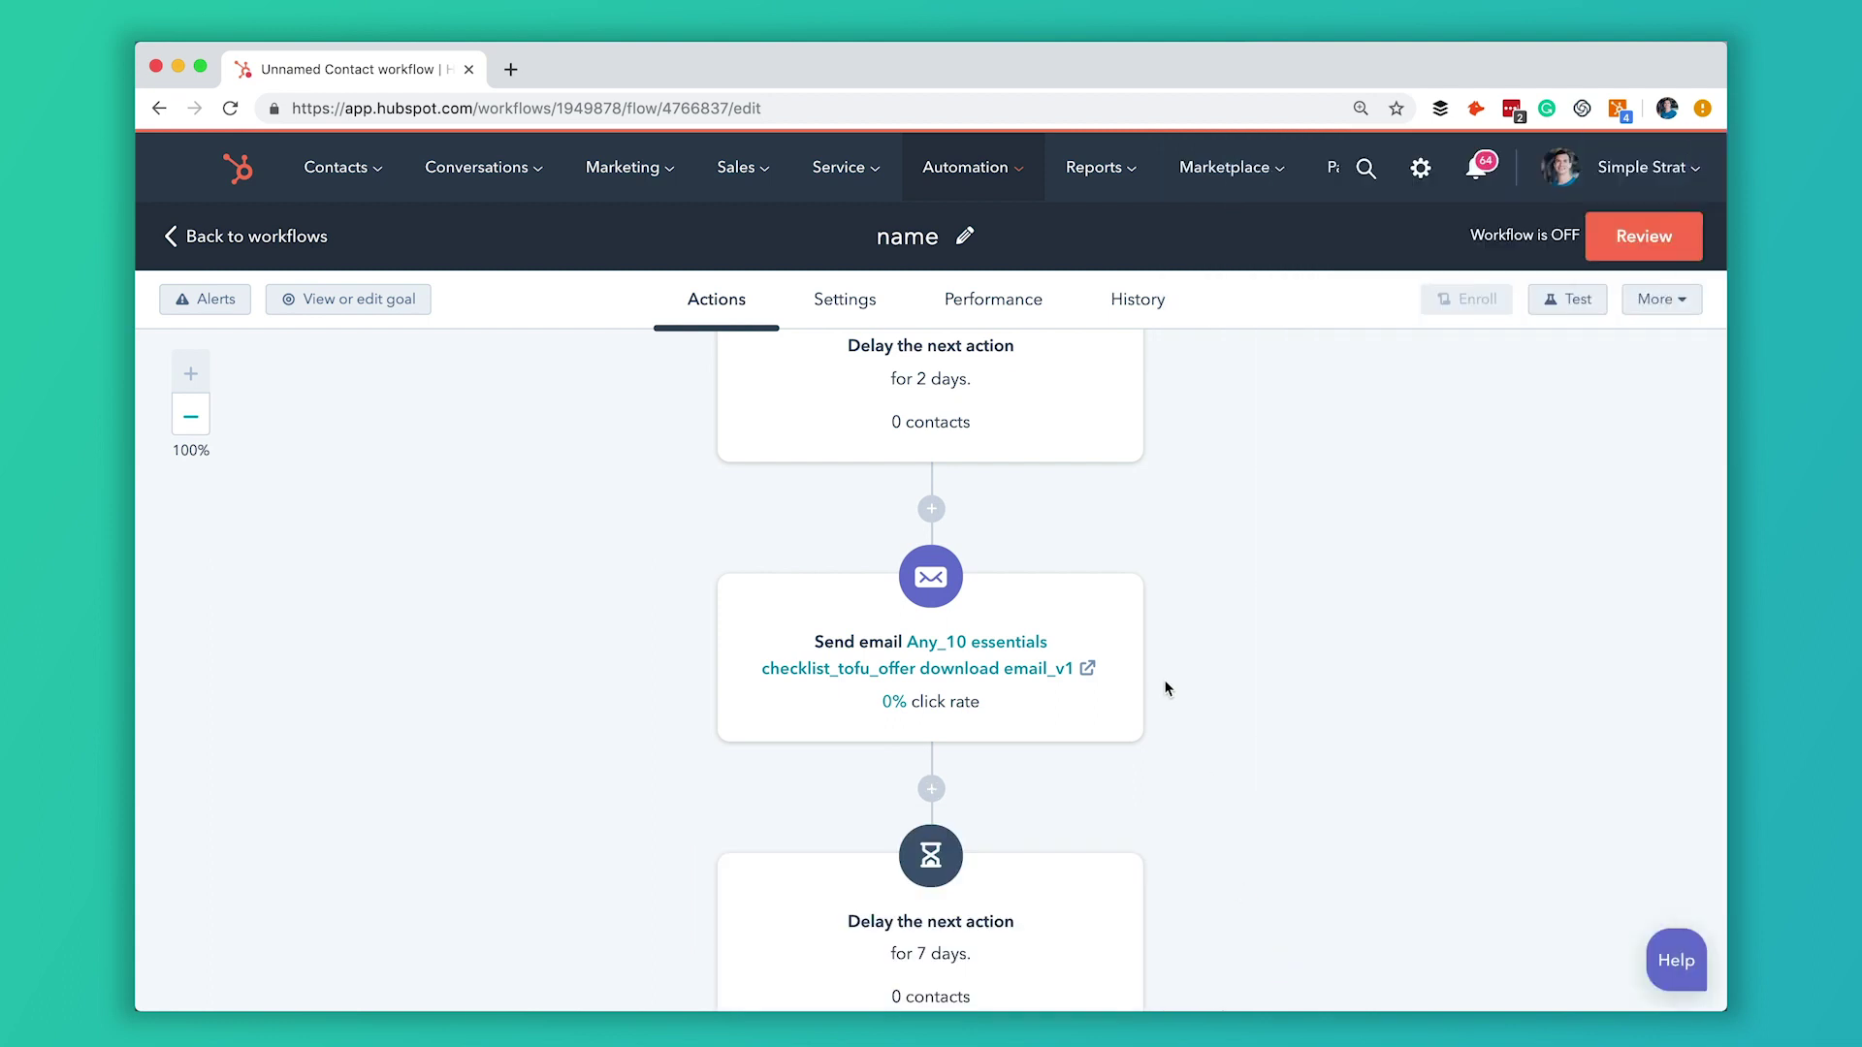
# Add and save a Send email action after the 7-day delay using "Any_10 things before buying hubspot_offer download email_v1".
pyautogui.scroll(-4, 1163, 686)
pyautogui.click(943, 728)
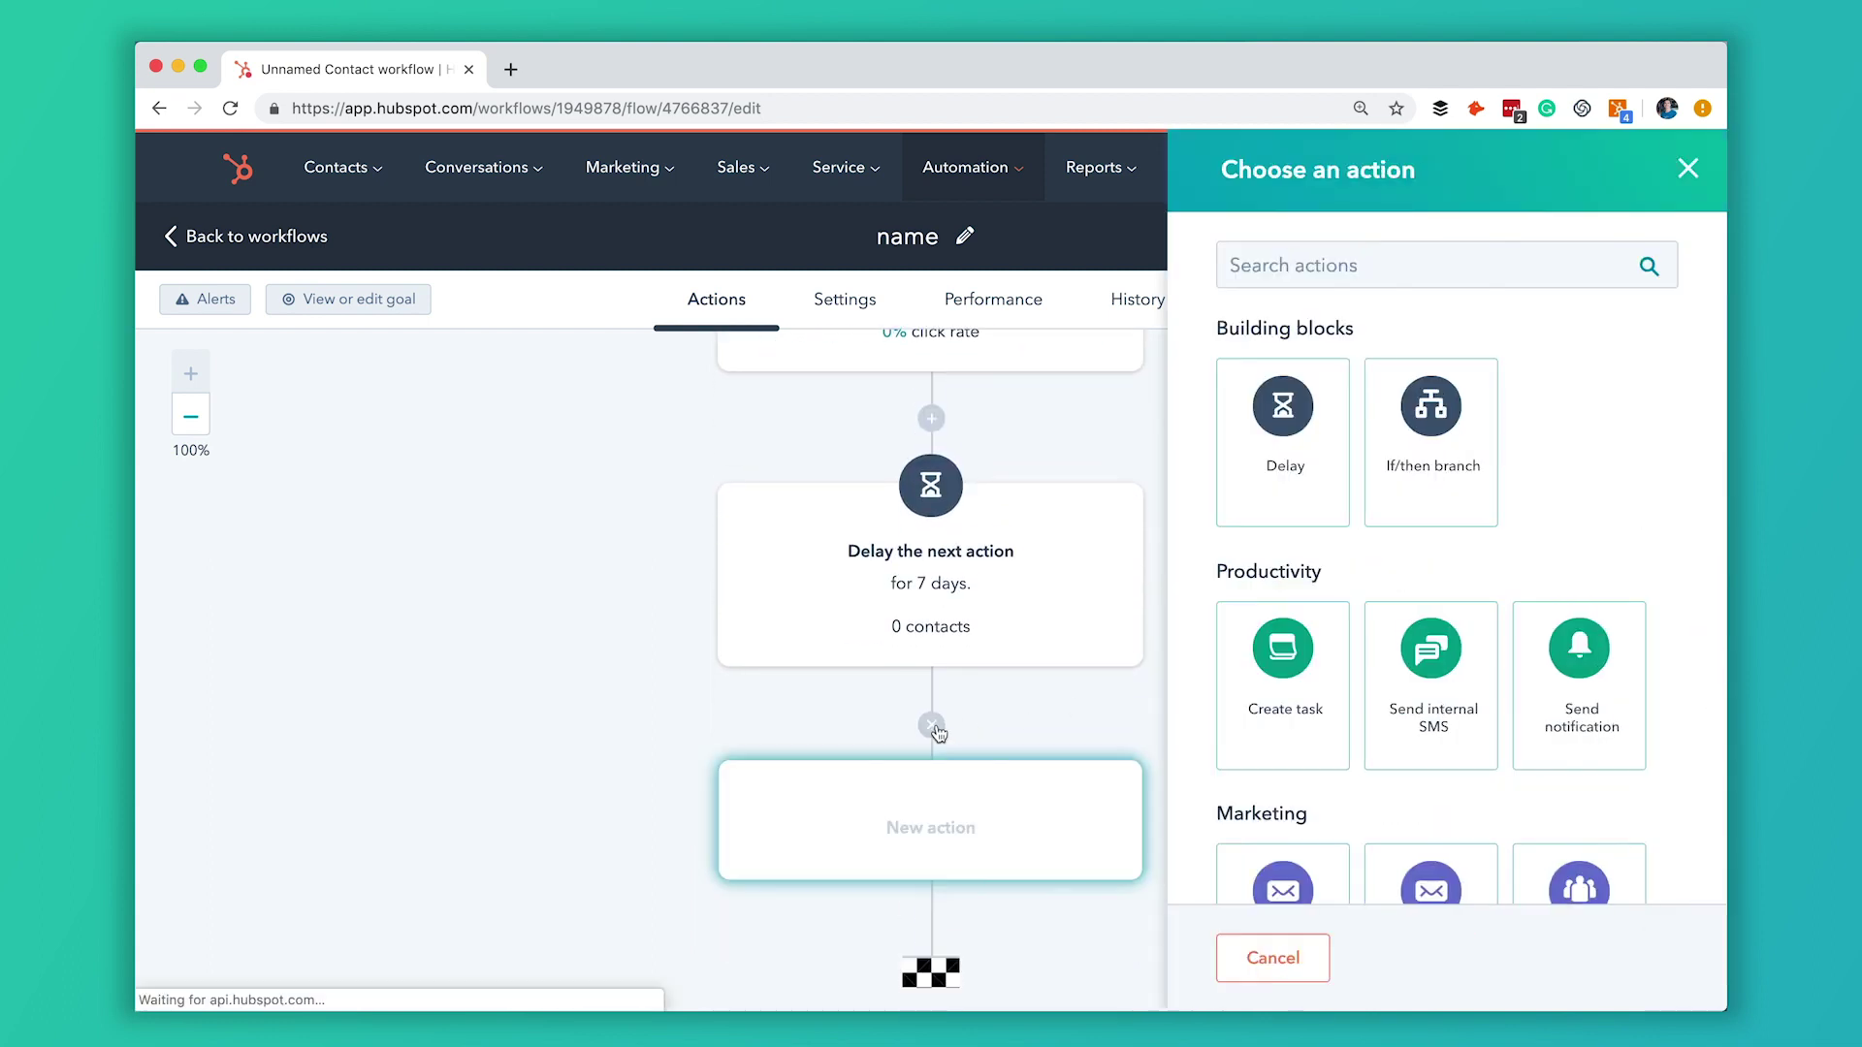
pyautogui.scroll(-4, 1282, 621)
pyautogui.click(1282, 642)
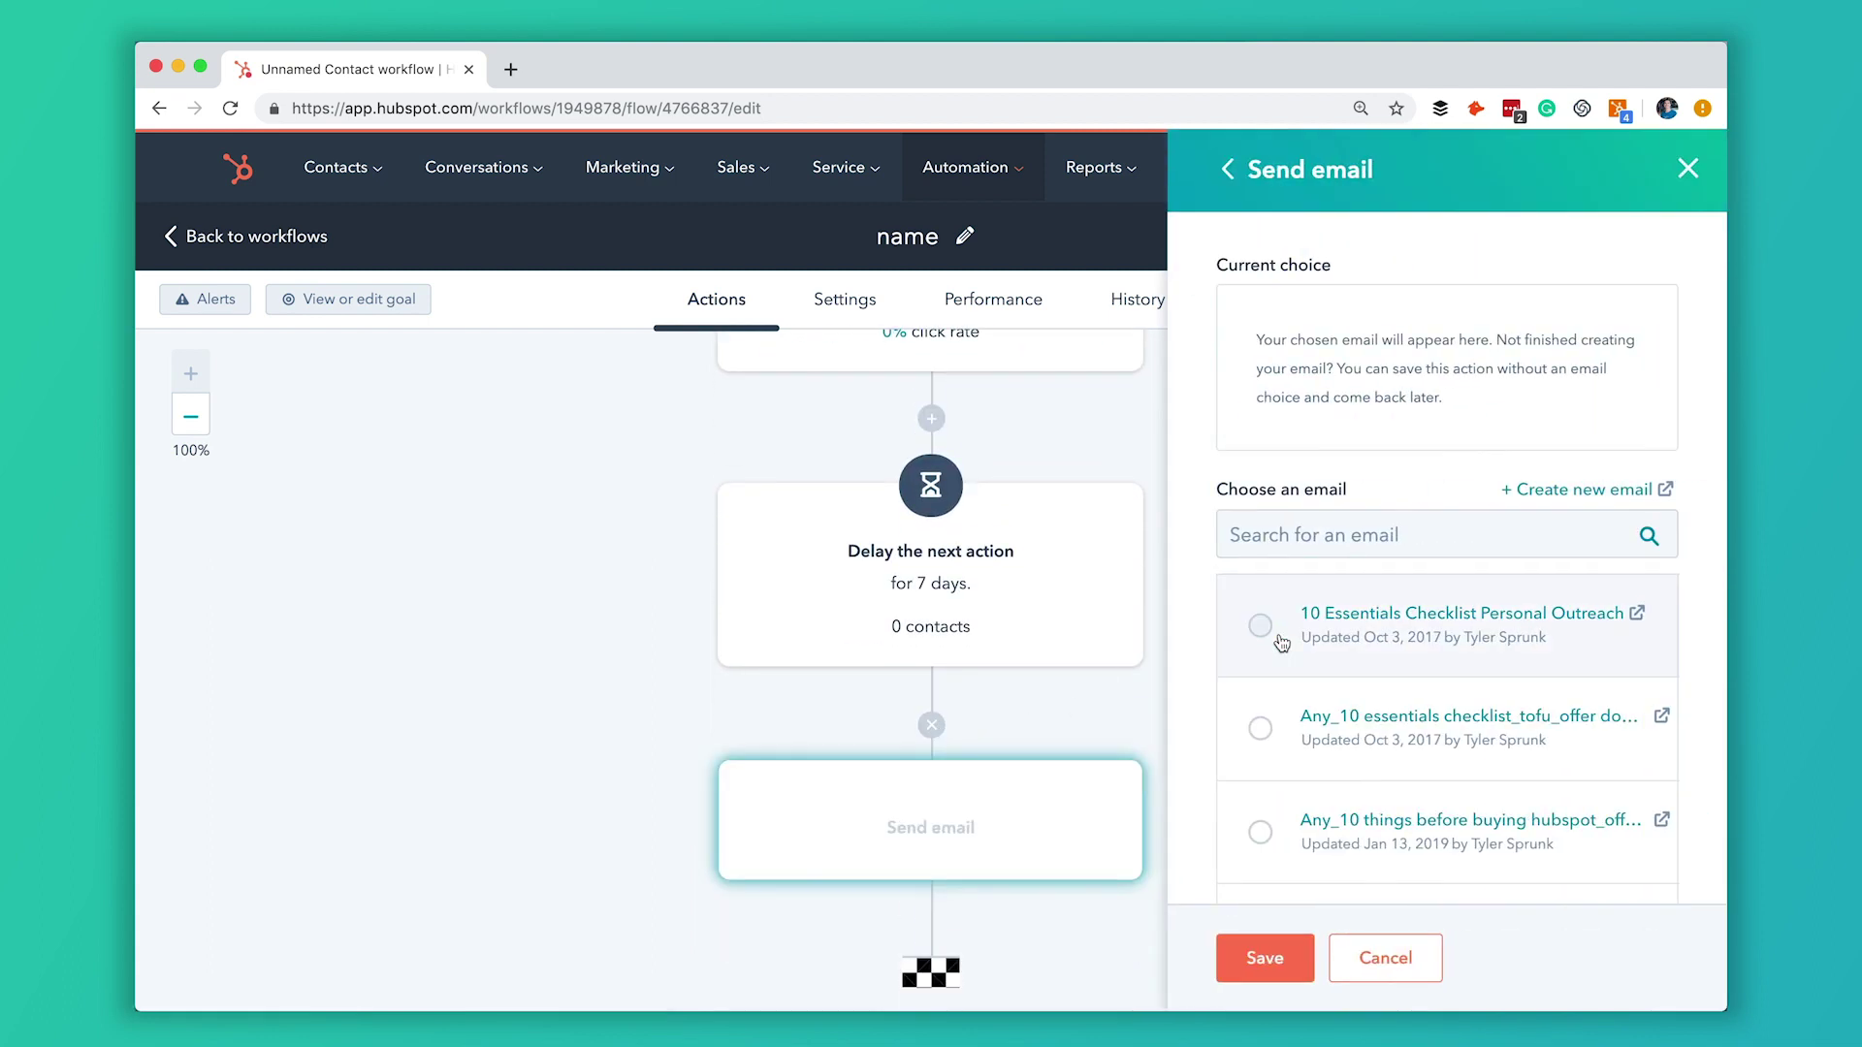
pyautogui.scroll(-2, 1272, 723)
pyautogui.click(1260, 652)
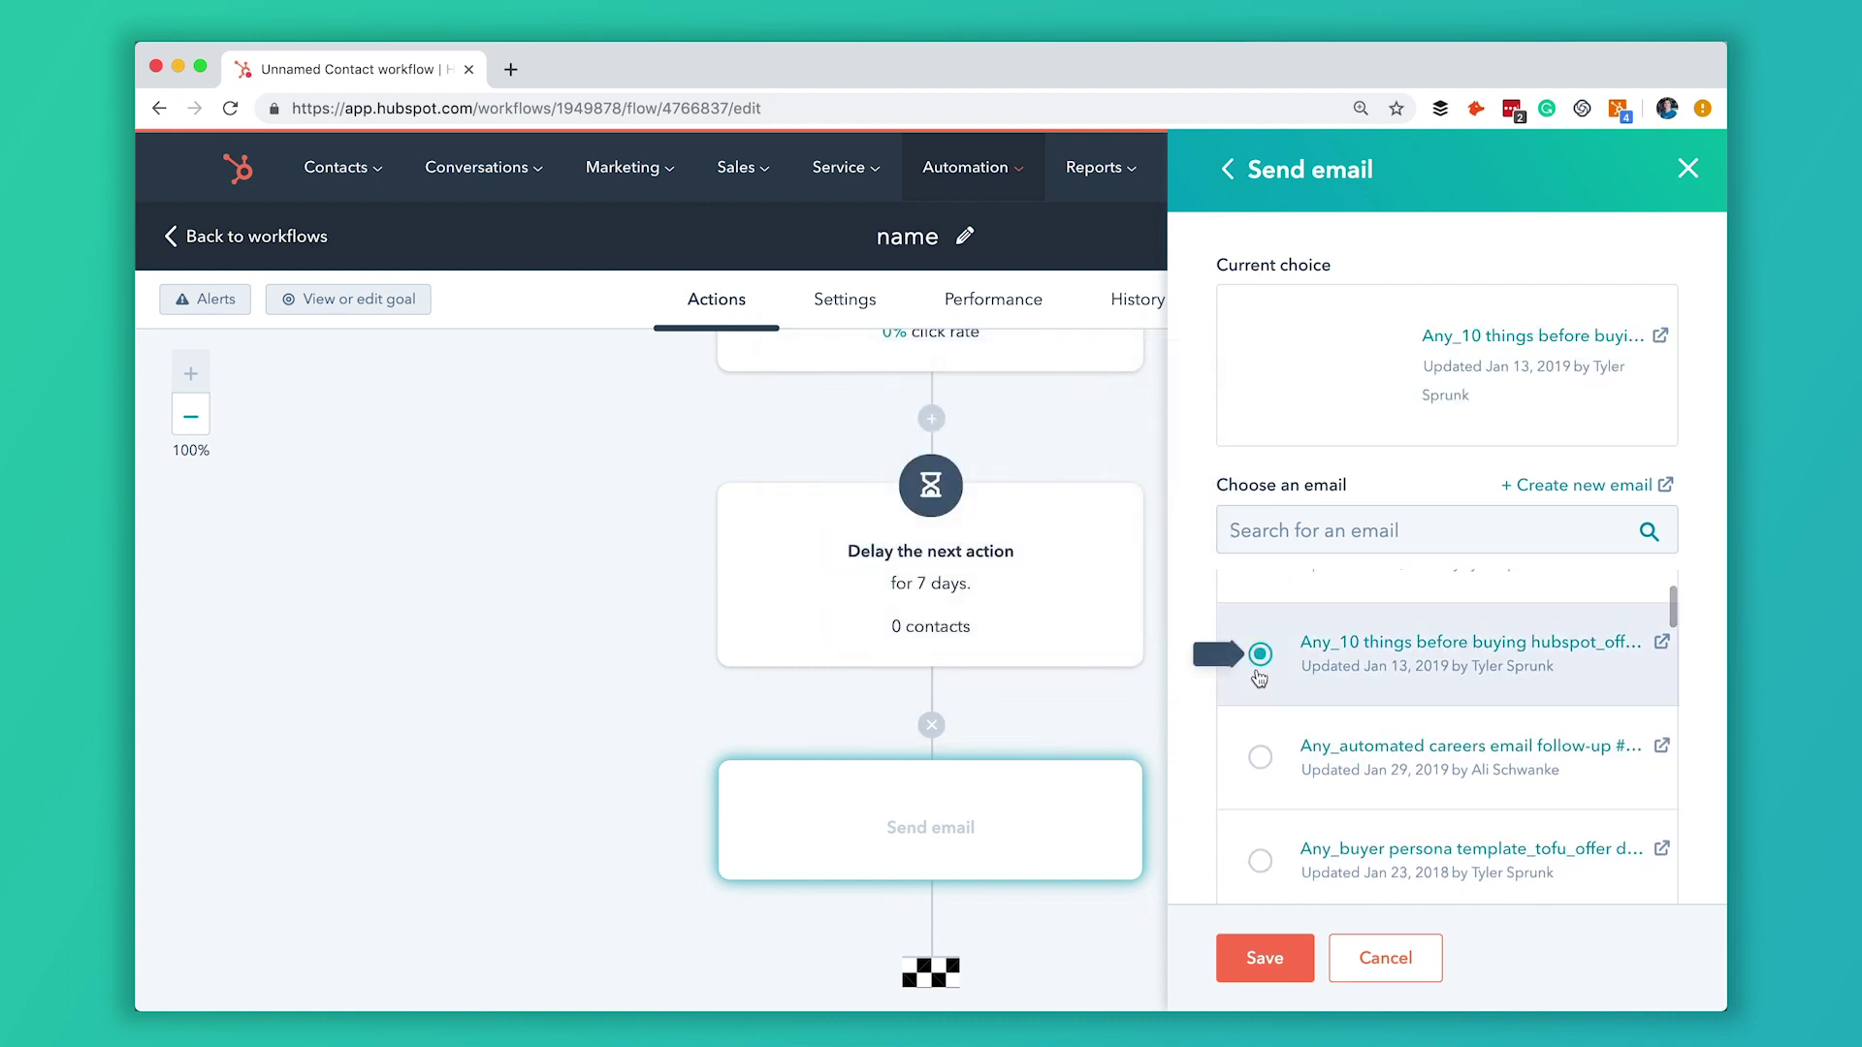
pyautogui.scroll(-3, 1350, 679)
pyautogui.click(1265, 960)
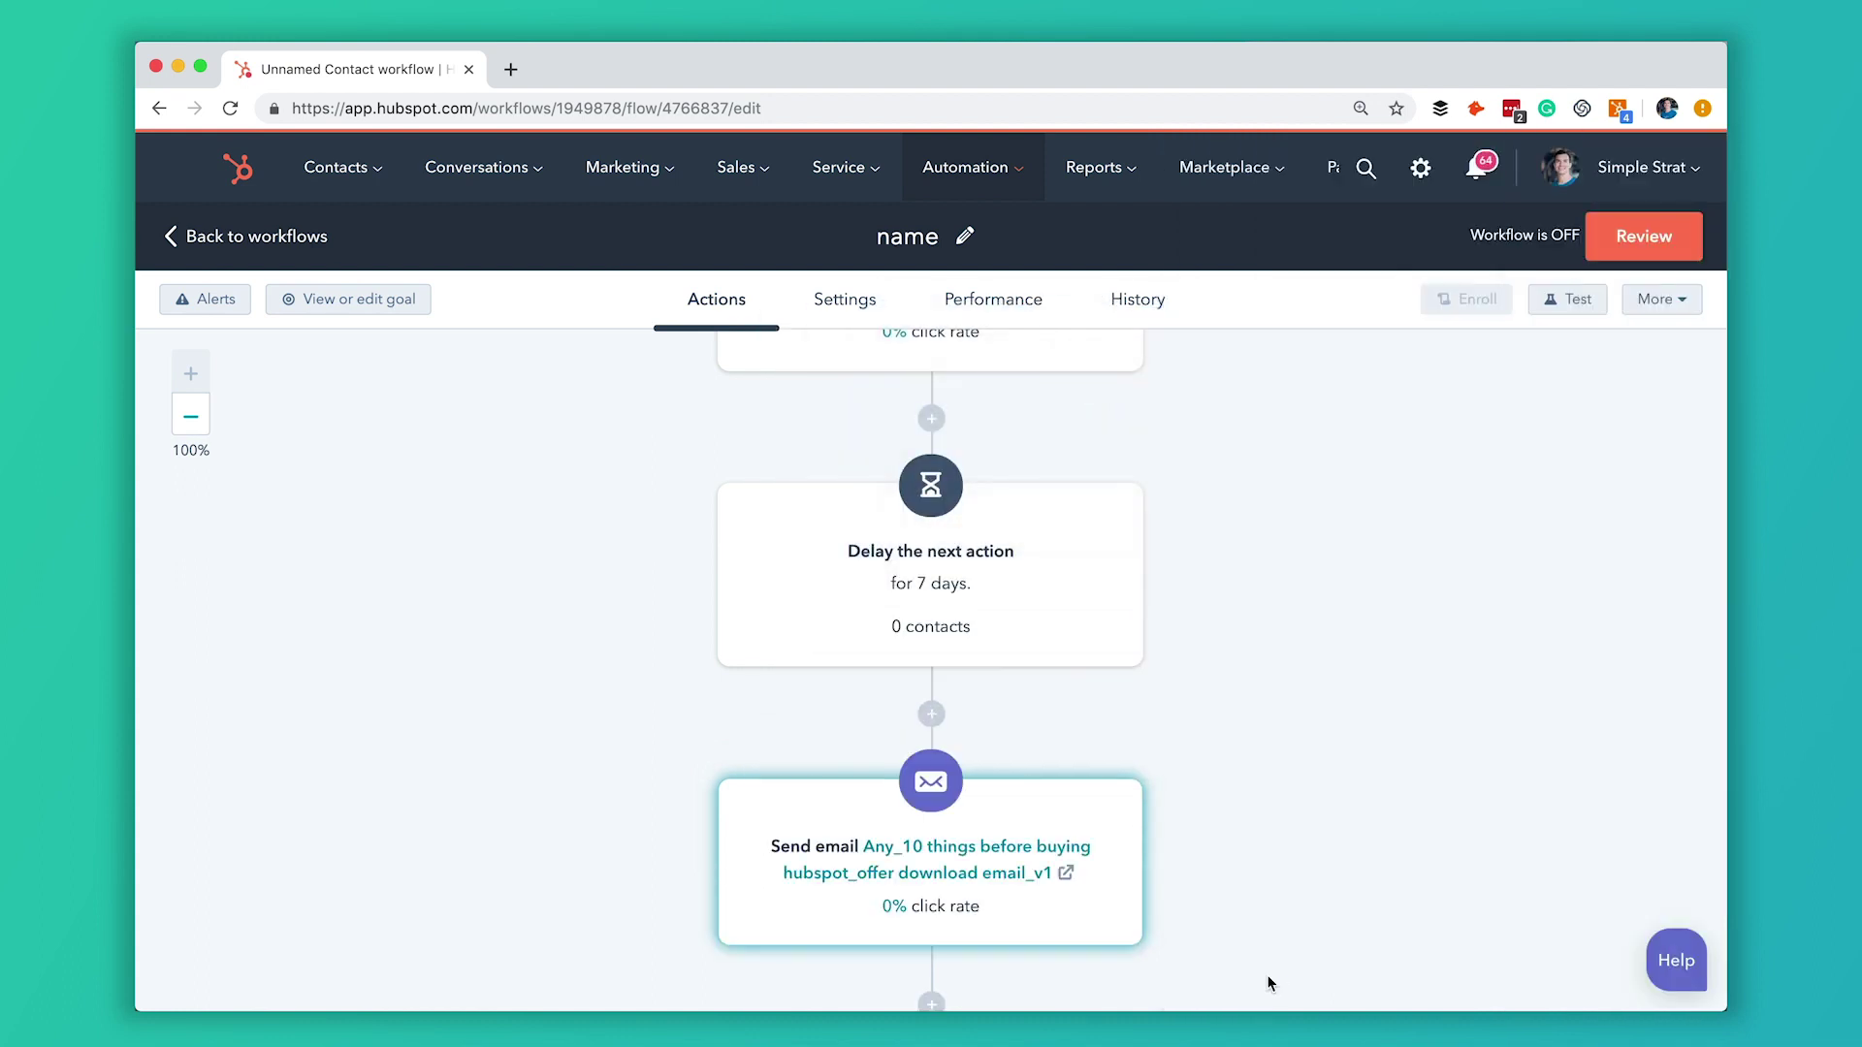
# Review the workflow's sequence of emails and delays from the enrollment trigger down to the last email action.
pyautogui.scroll(15, 1217, 739)
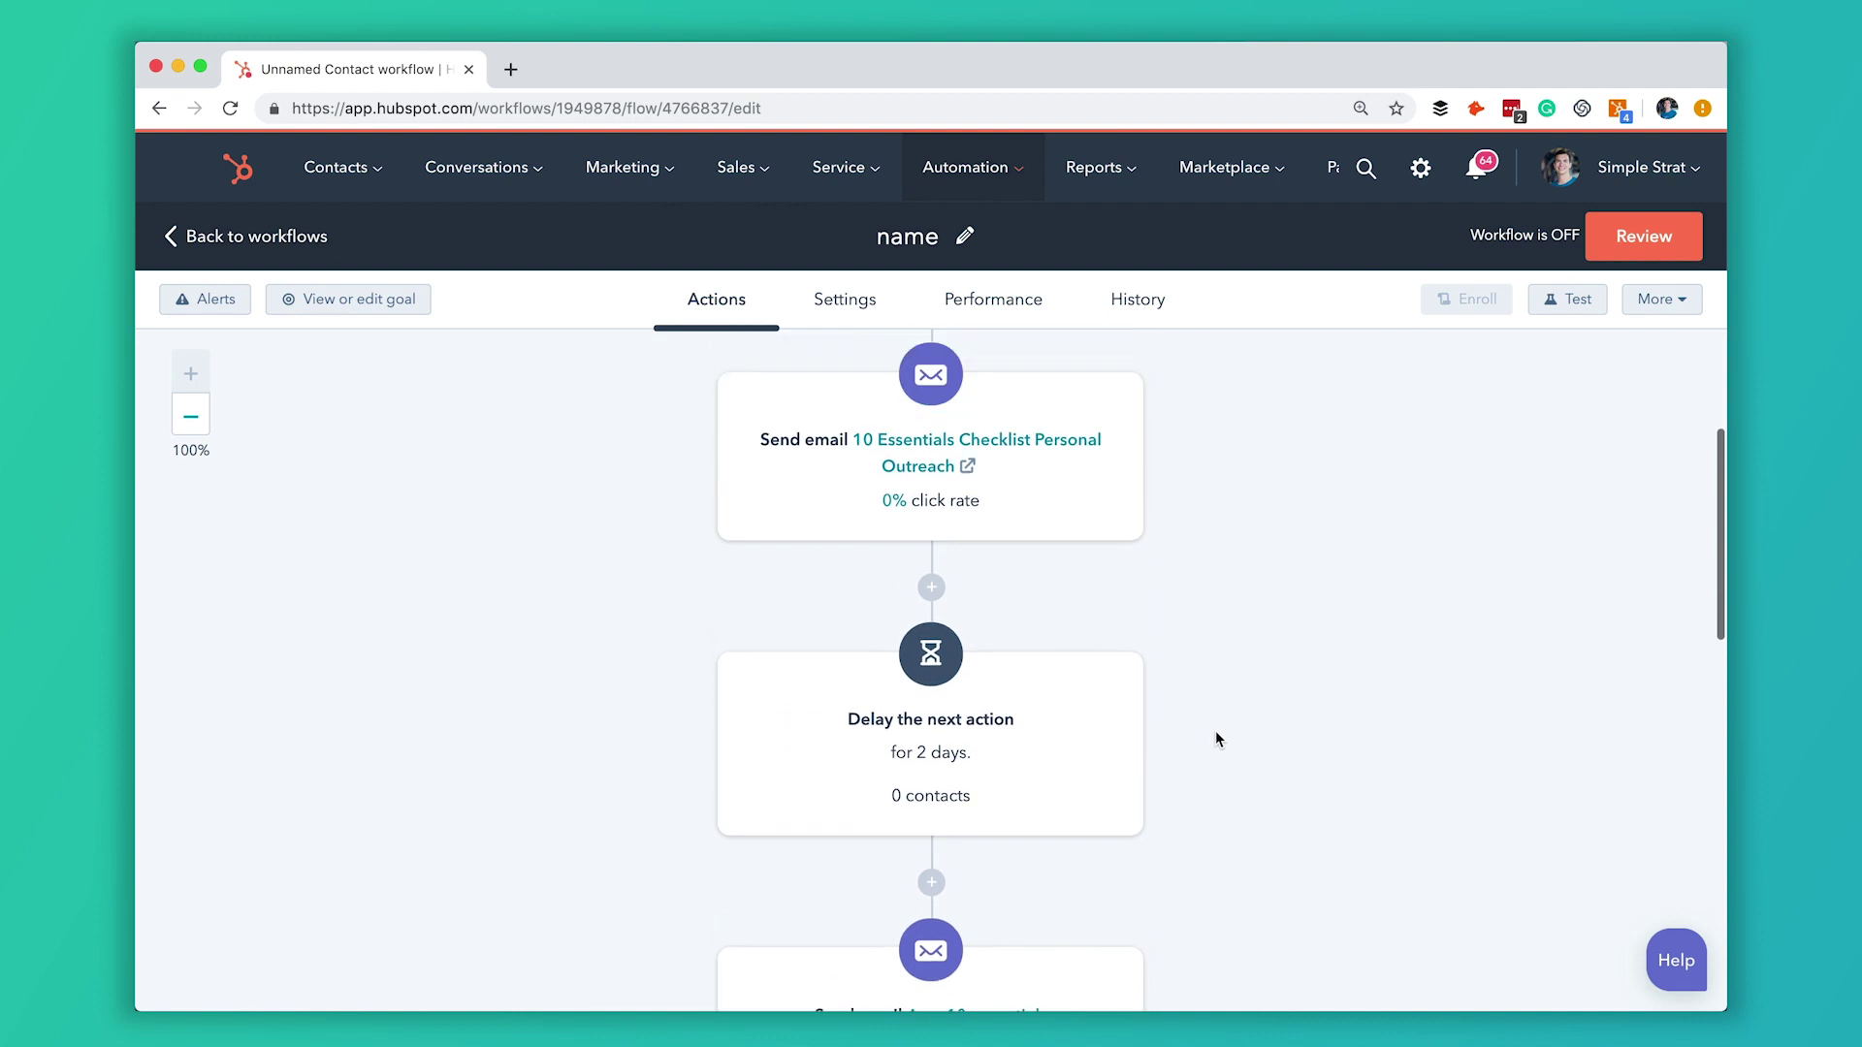
pyautogui.scroll(-10, 1217, 739)
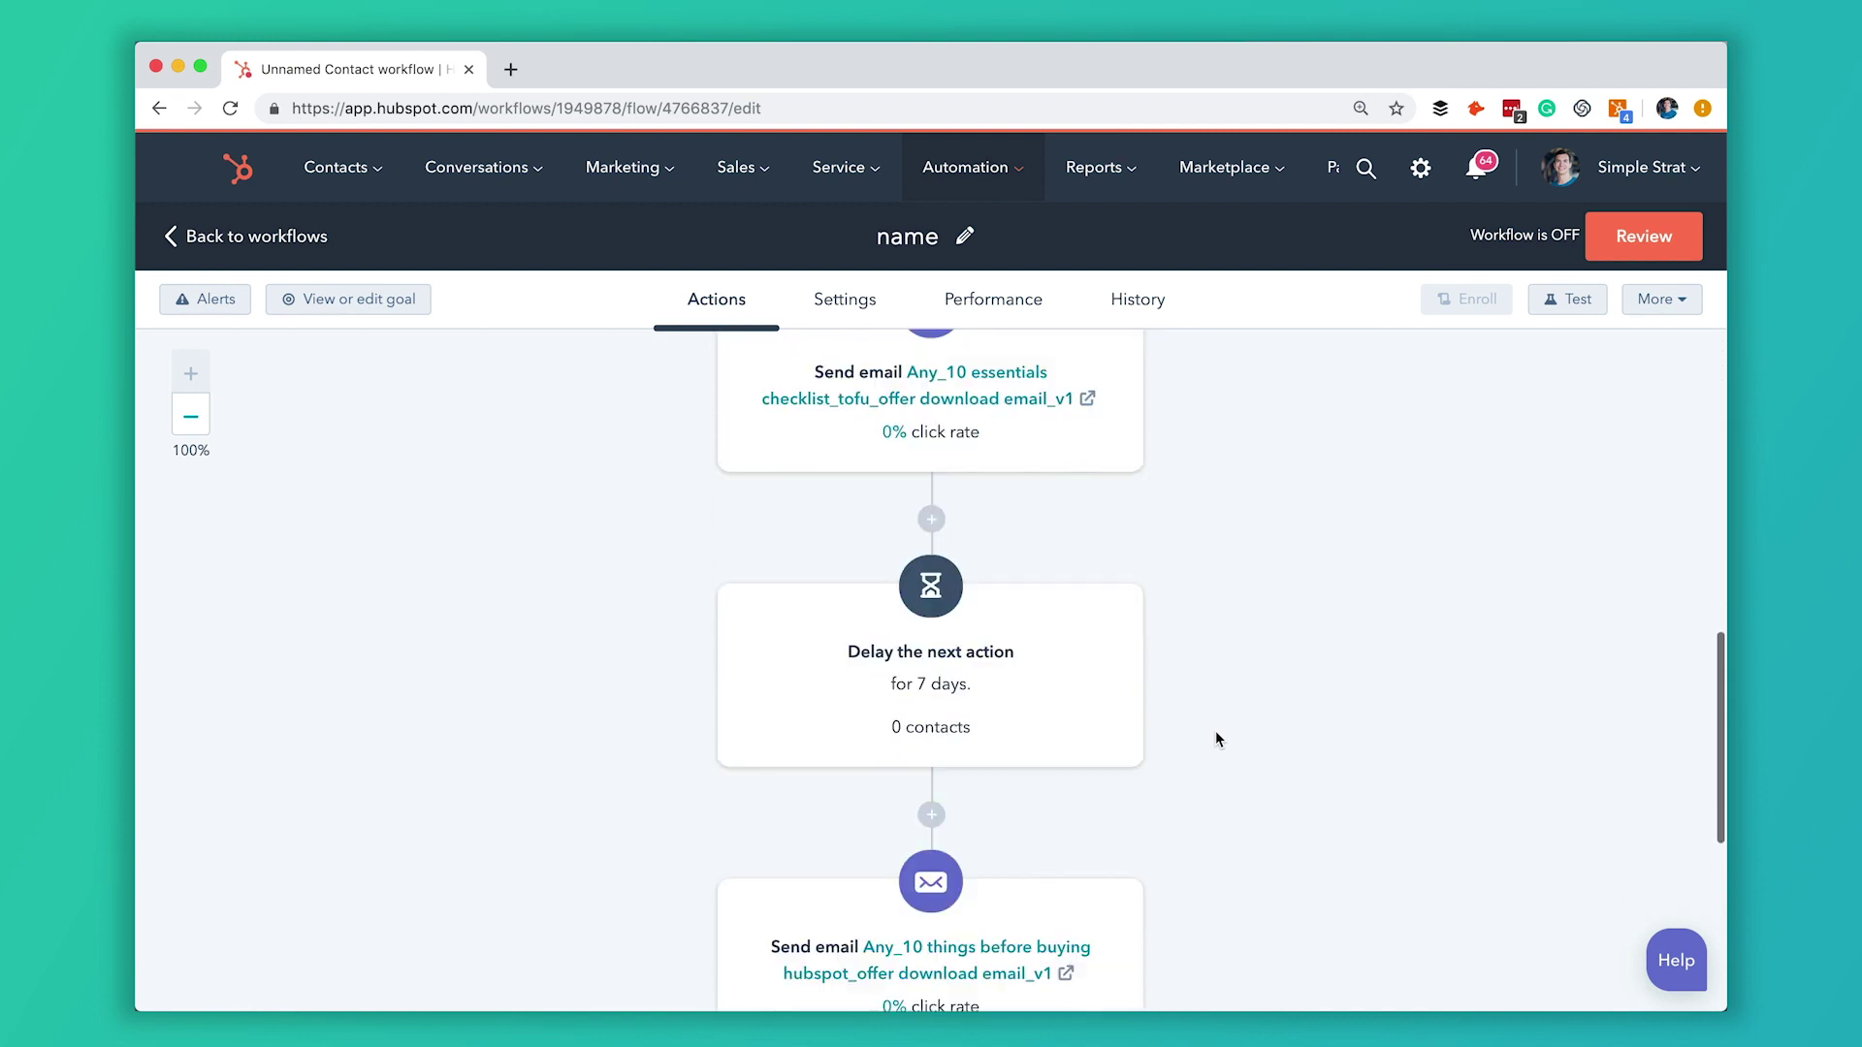
pyautogui.scroll(15, 1217, 739)
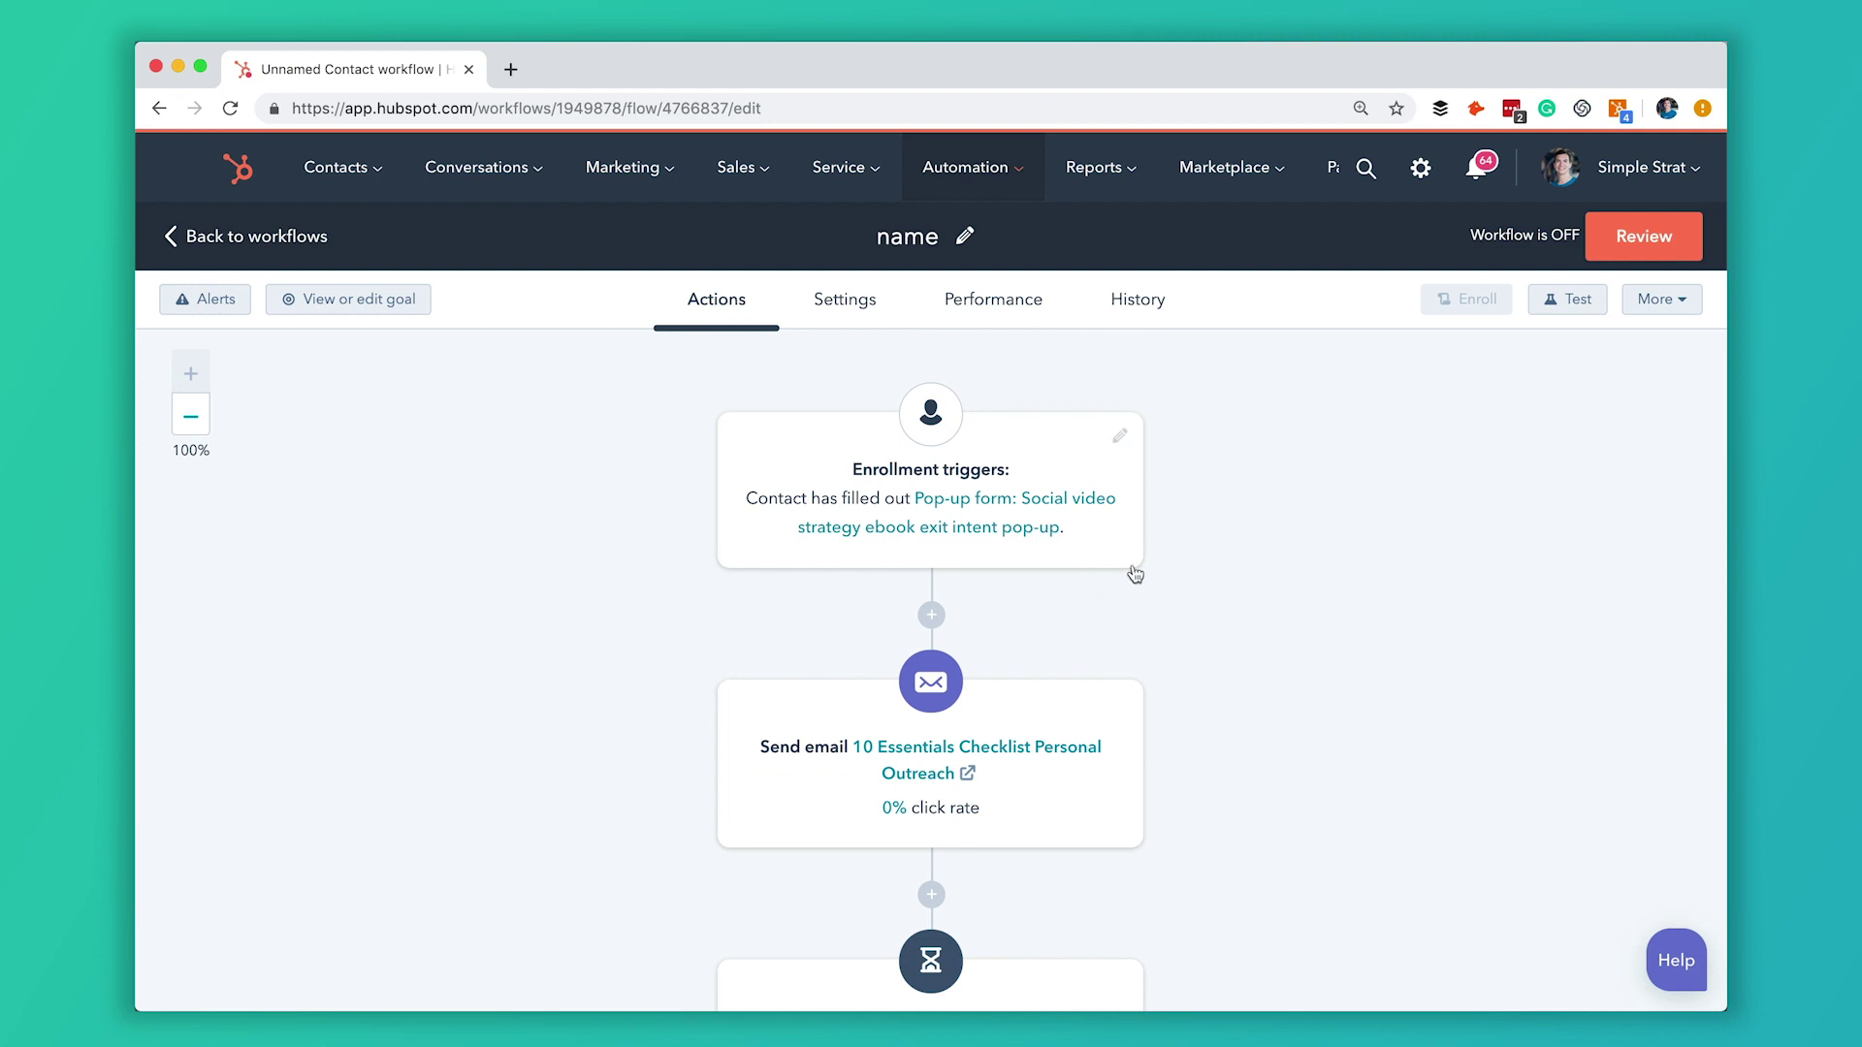
pyautogui.scroll(-3, 1135, 574)
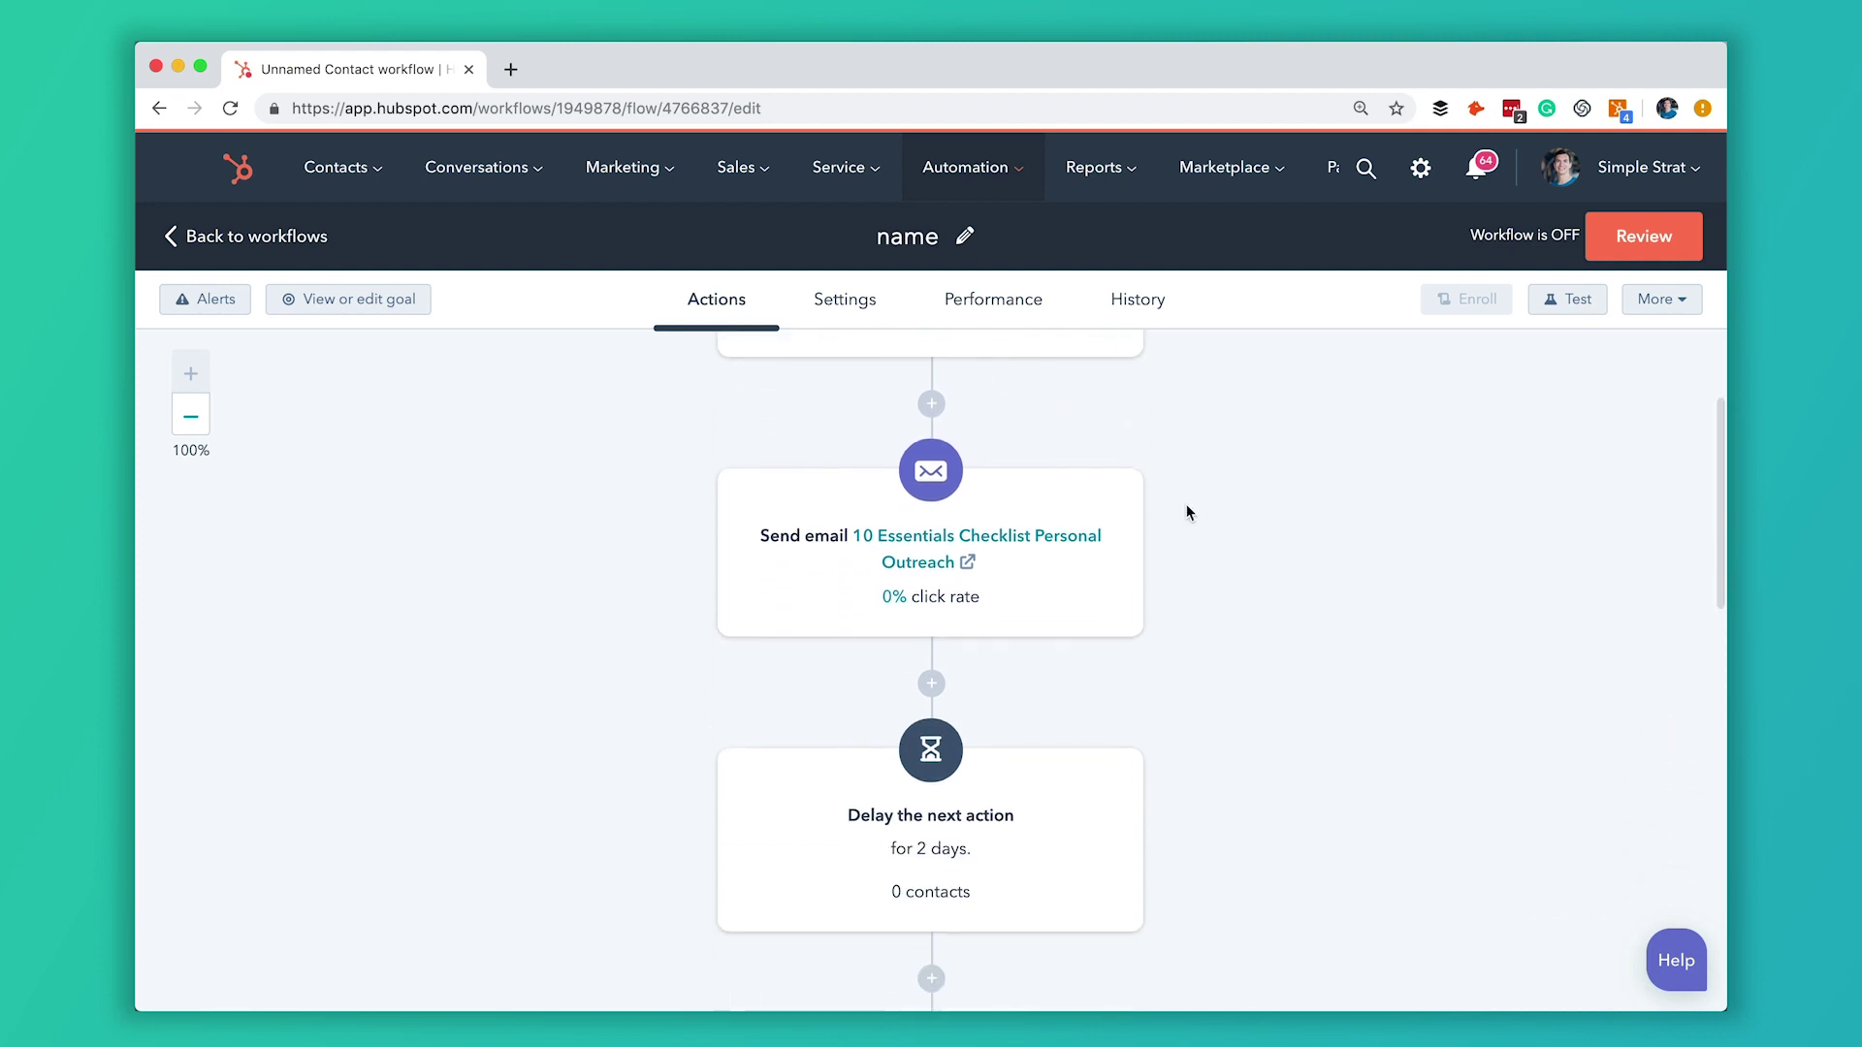
pyautogui.scroll(-5, 1120, 526)
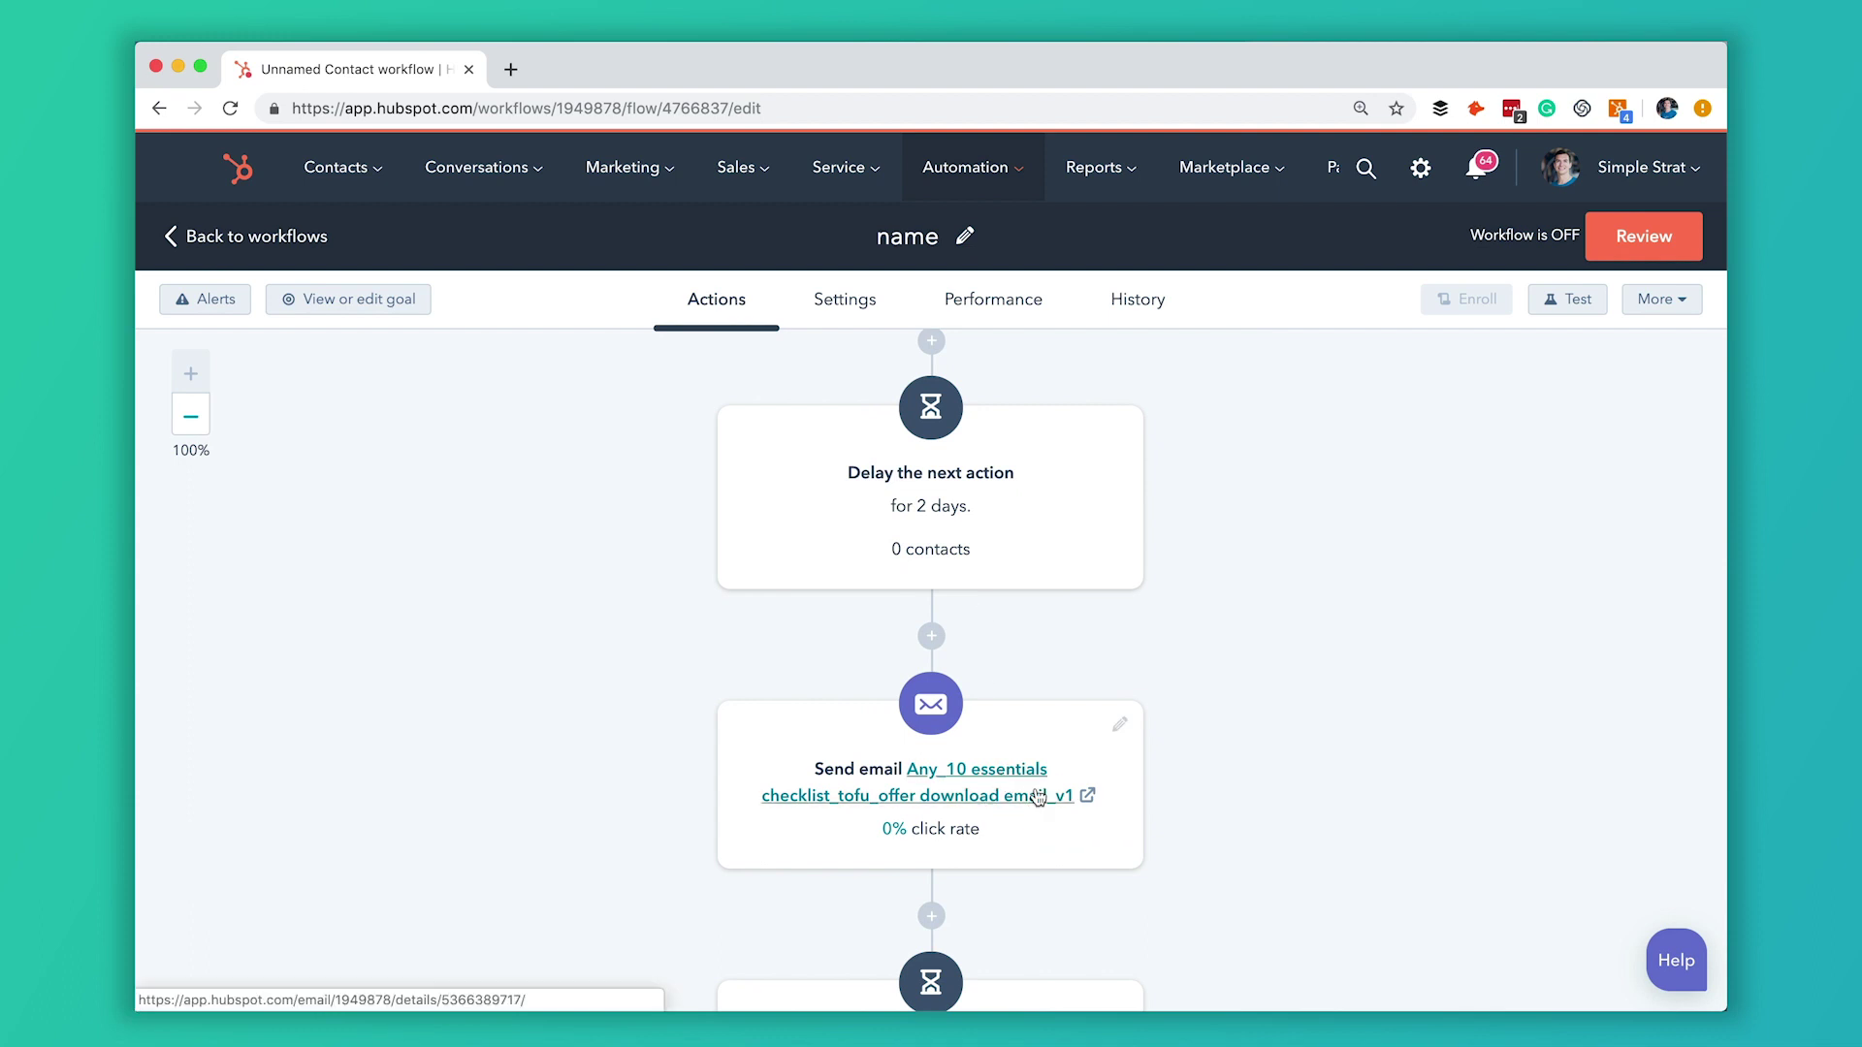
# Re-examine the 2-day and 7-day delays between the workflow's emails, ending back at the enrollment trigger.
pyautogui.scroll(-7, 1028, 771)
pyautogui.scroll(-3, 984, 719)
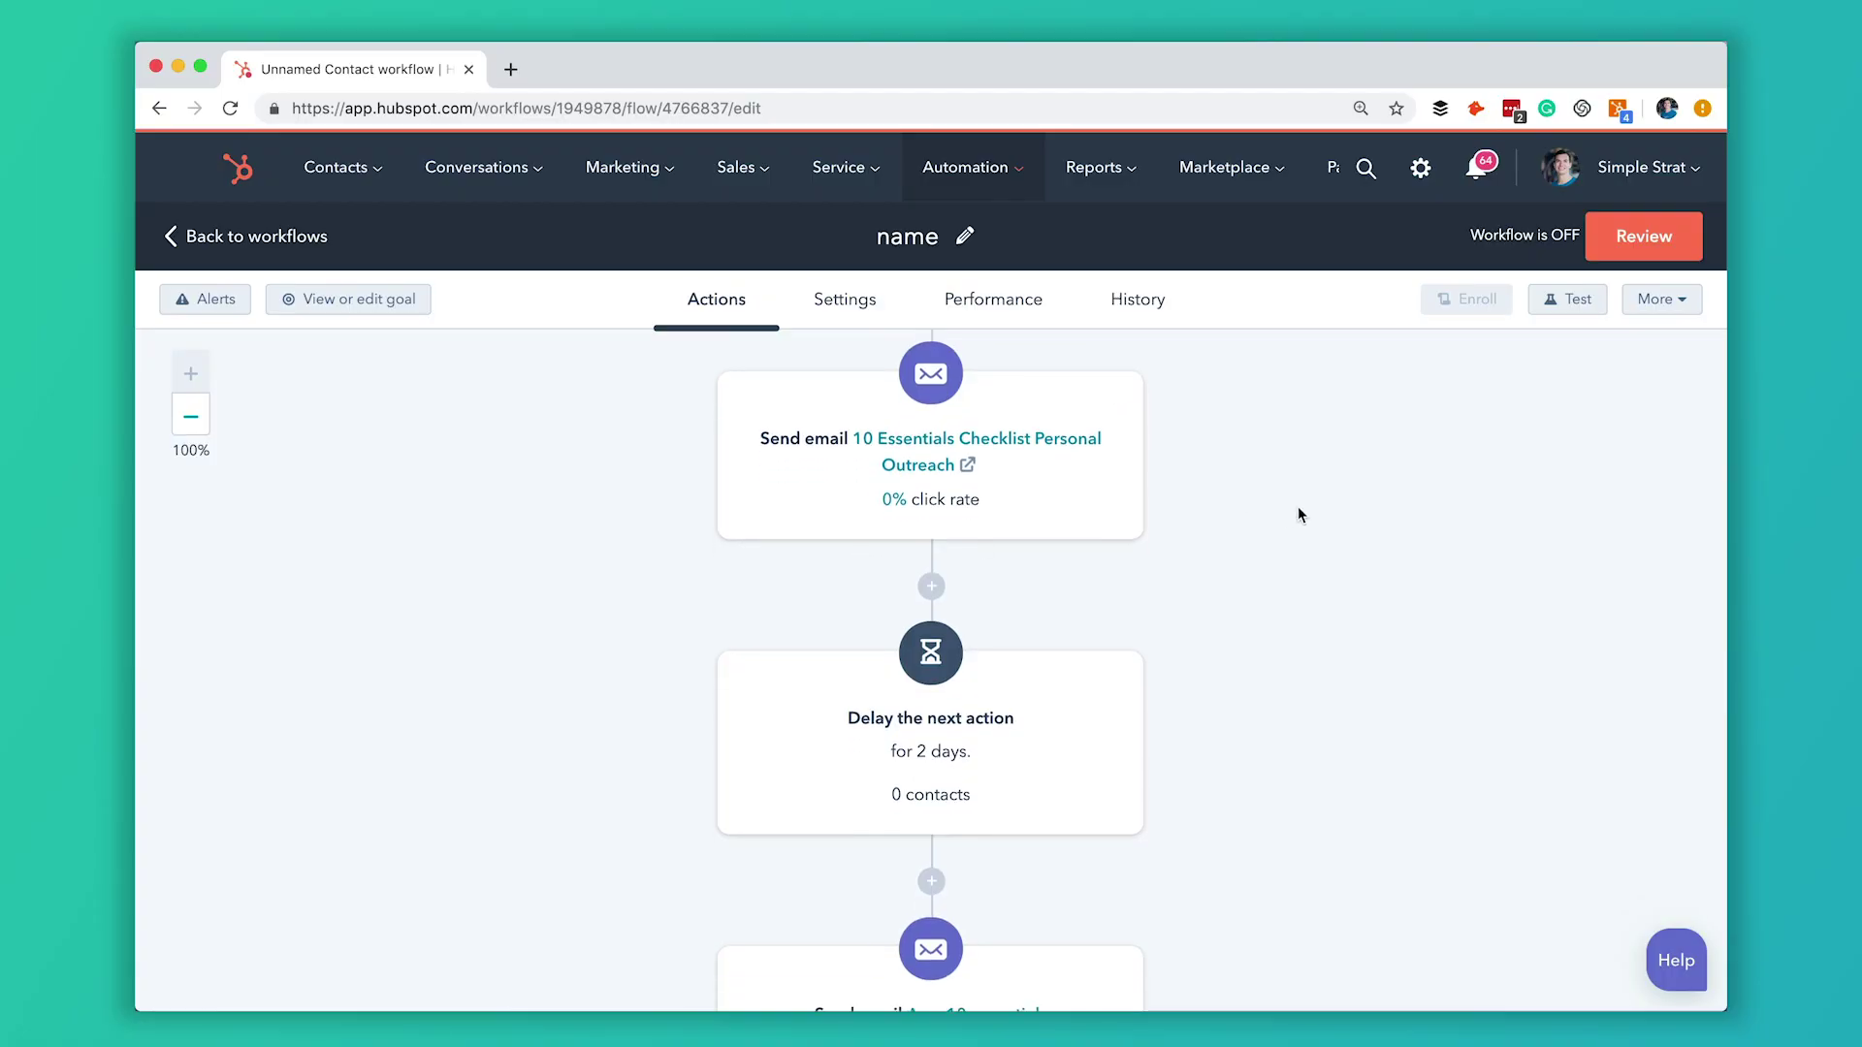
pyautogui.scroll(-3, 1299, 514)
pyautogui.scroll(-2, 1006, 573)
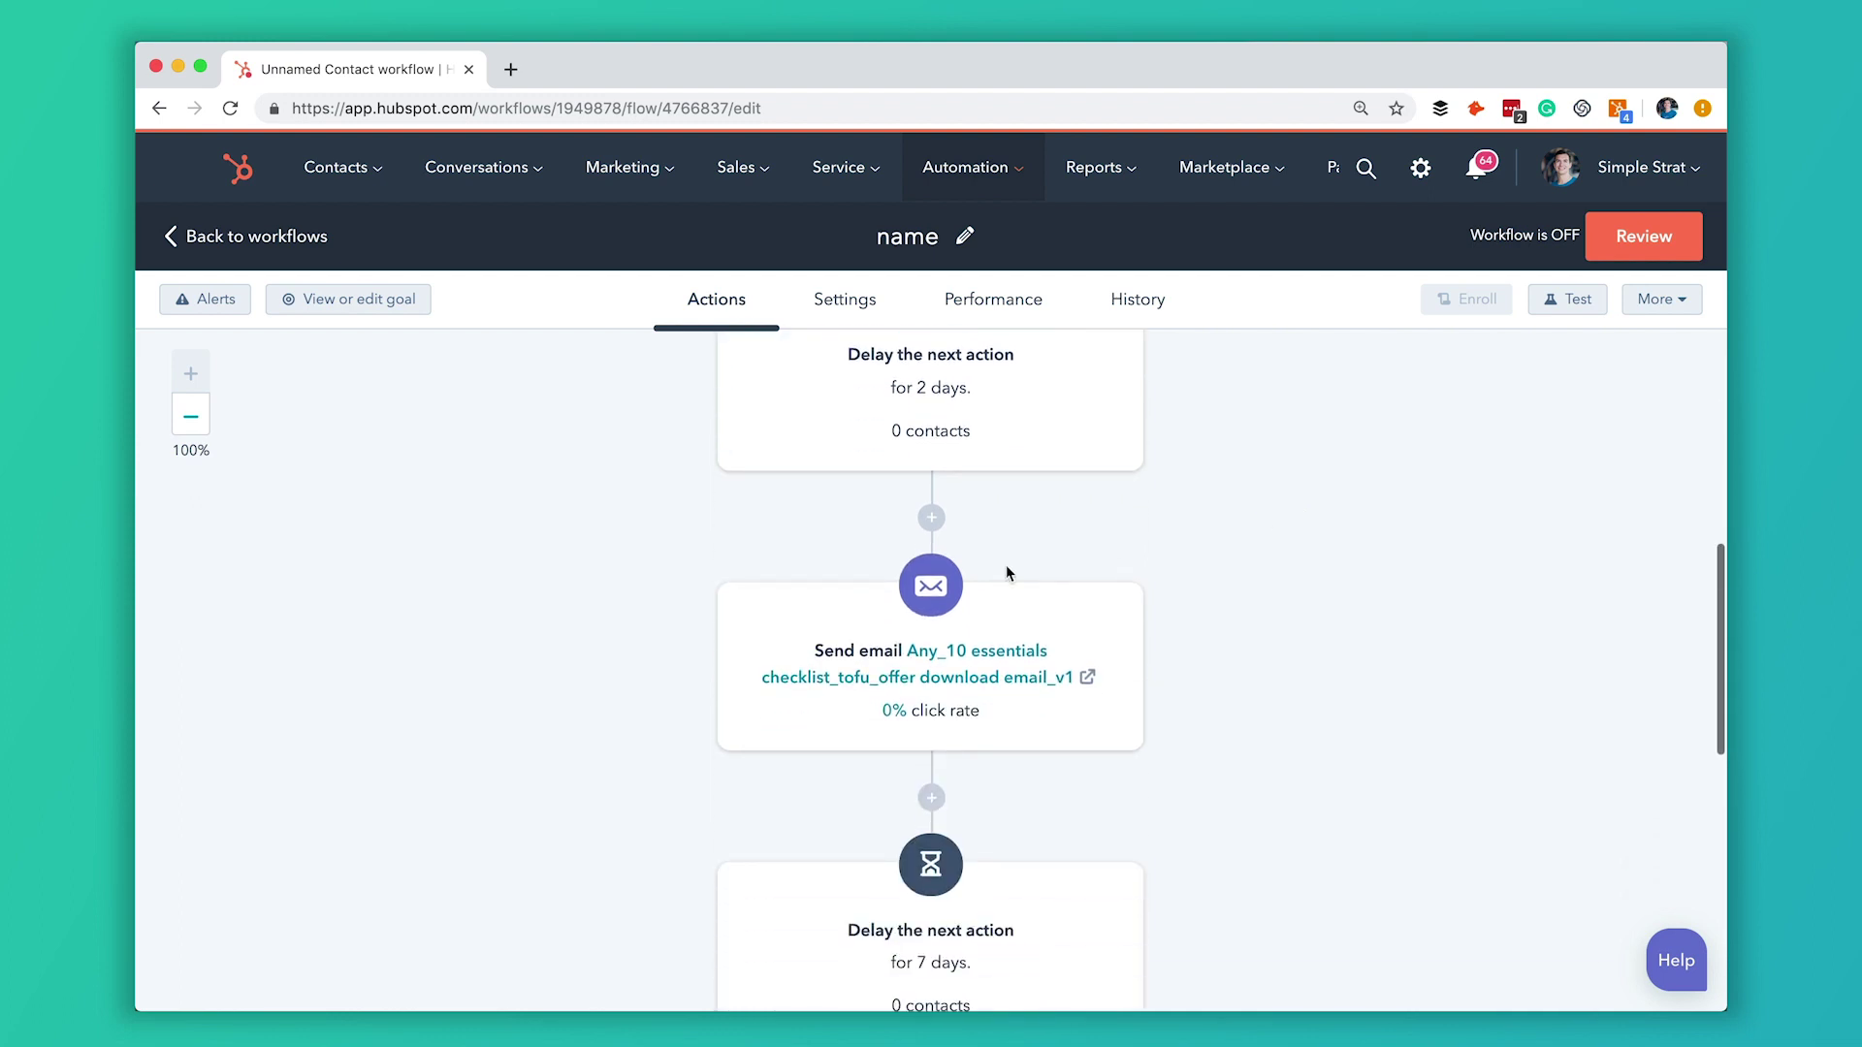
pyautogui.scroll(-4, 931, 834)
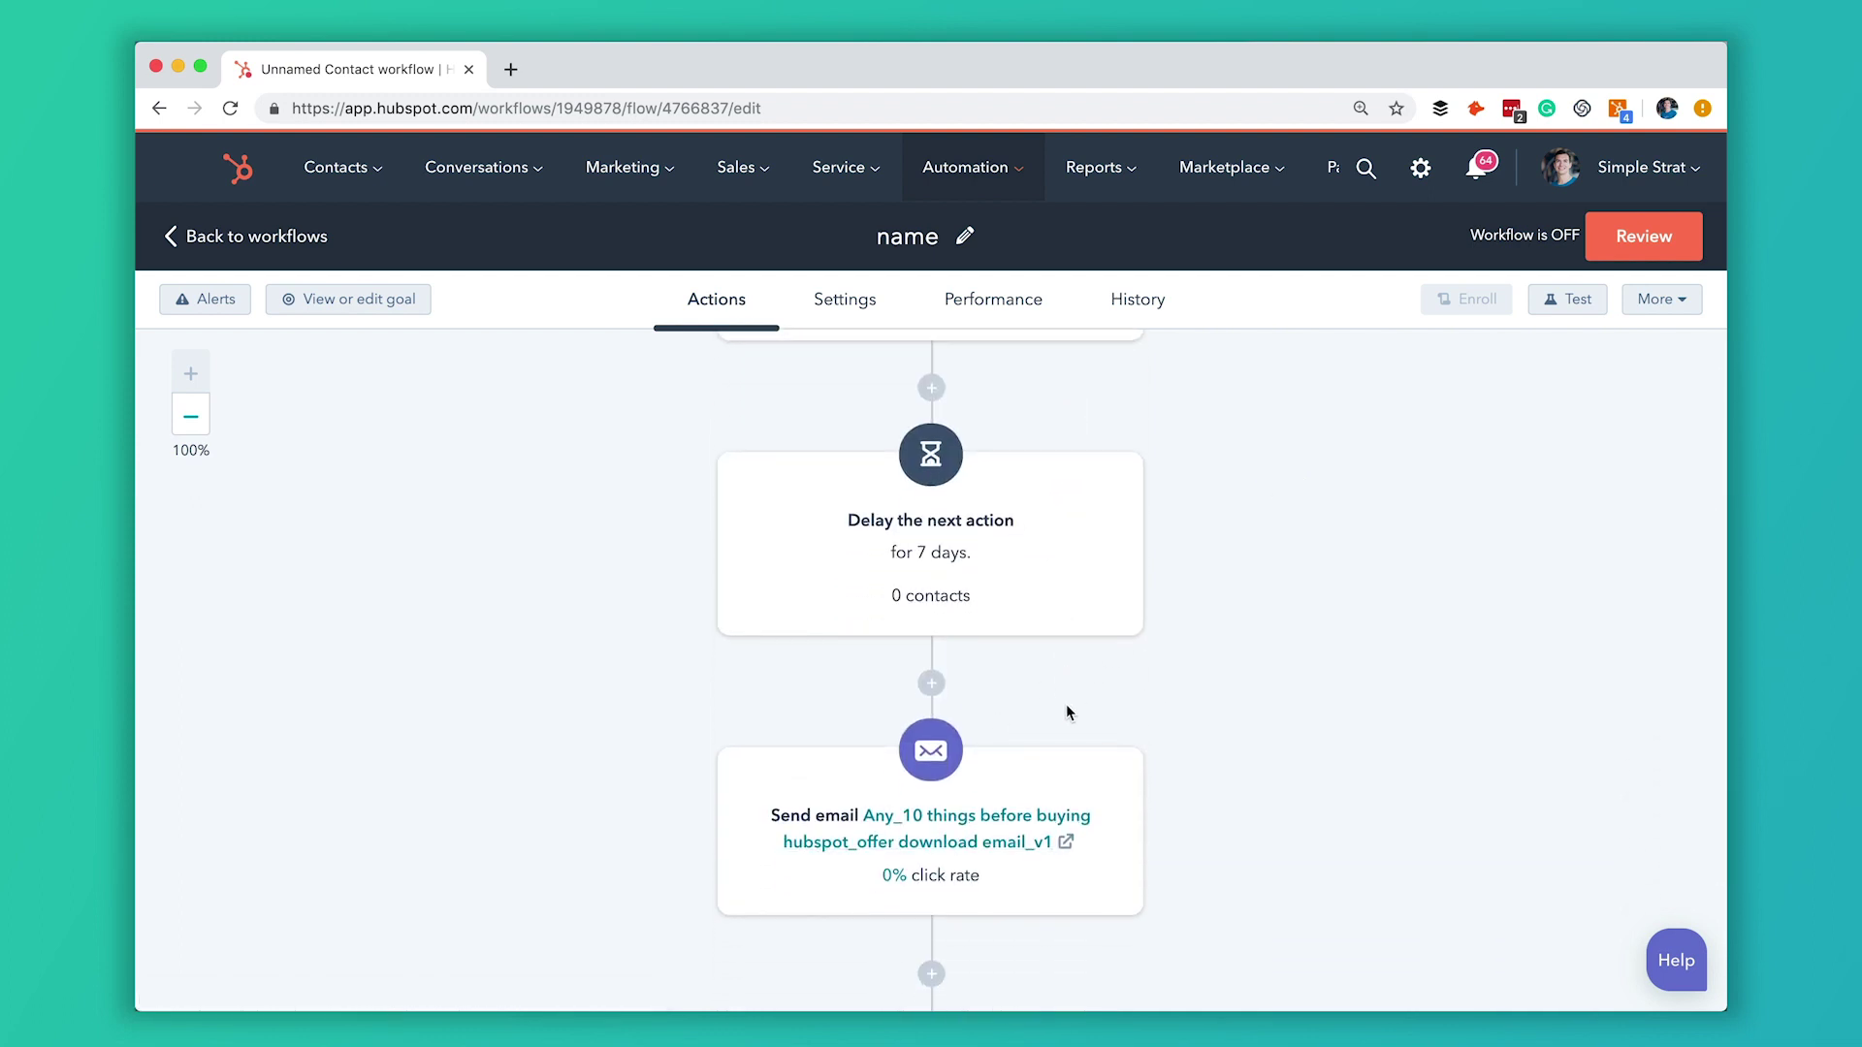
pyautogui.scroll(4, 1067, 706)
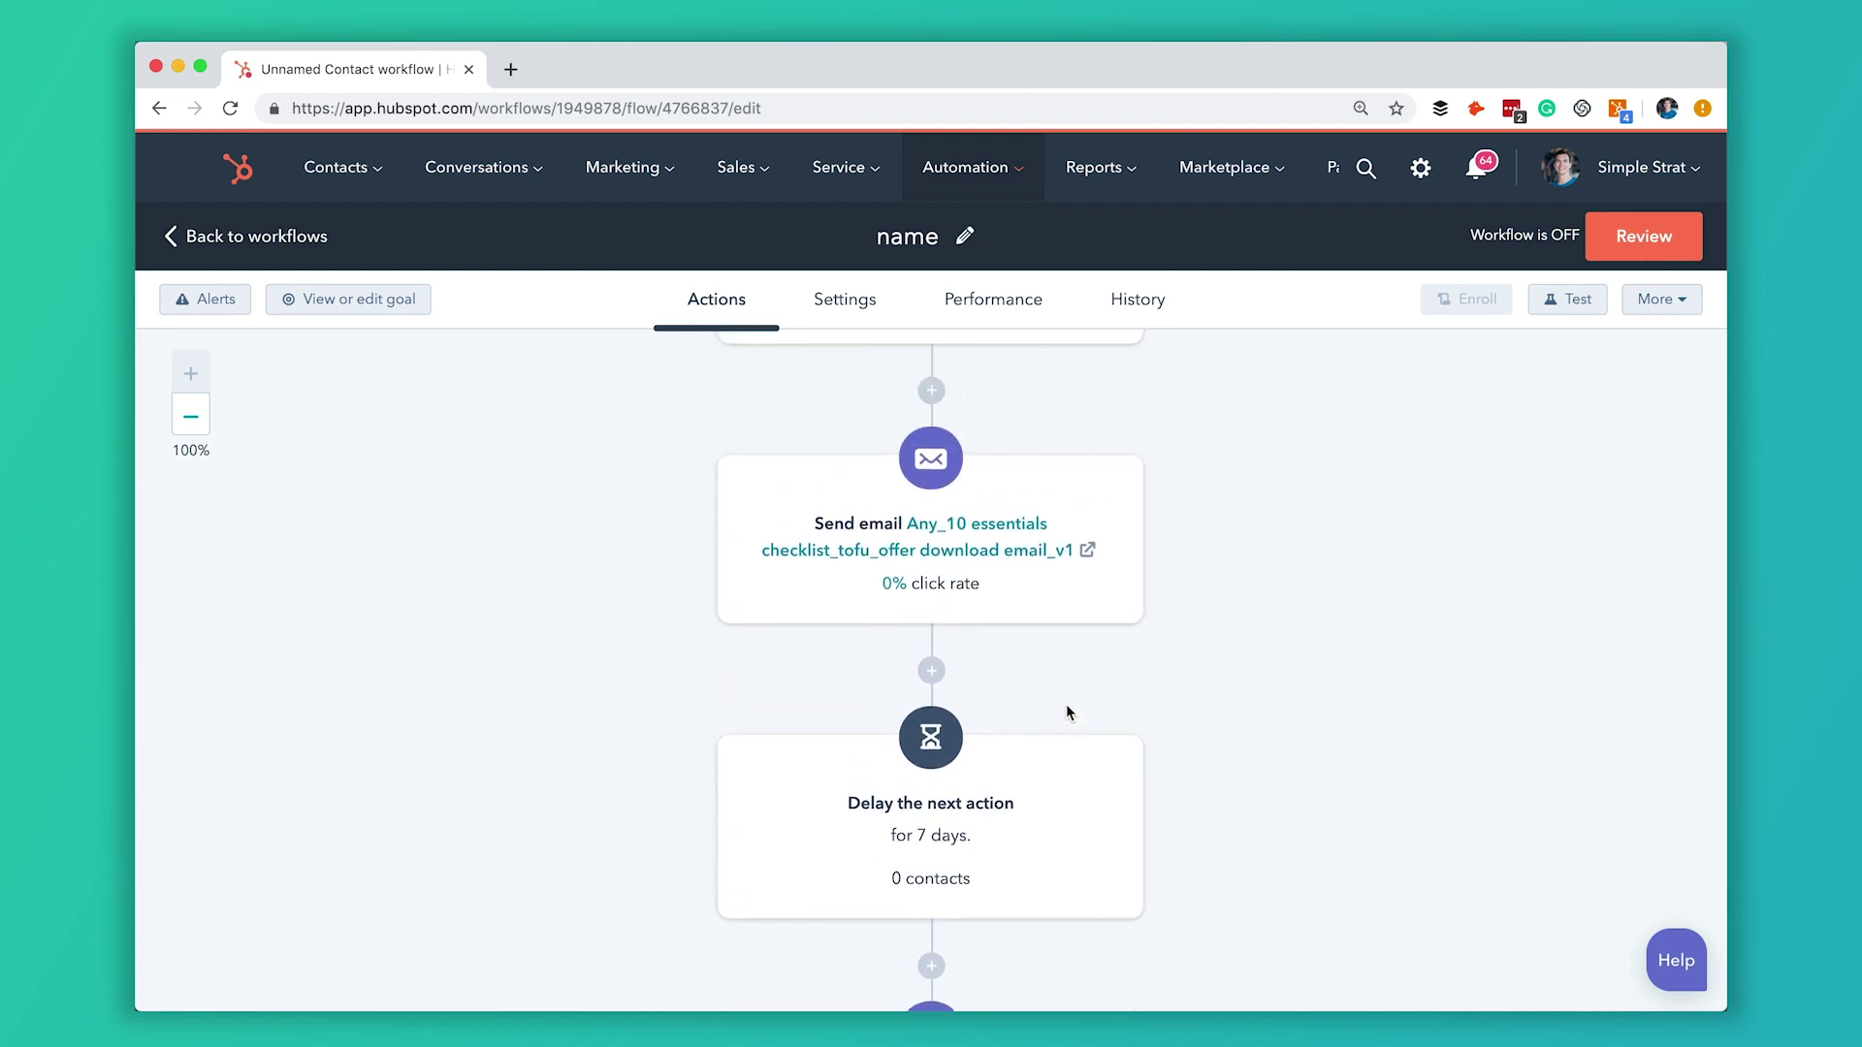
pyautogui.scroll(5, 1067, 708)
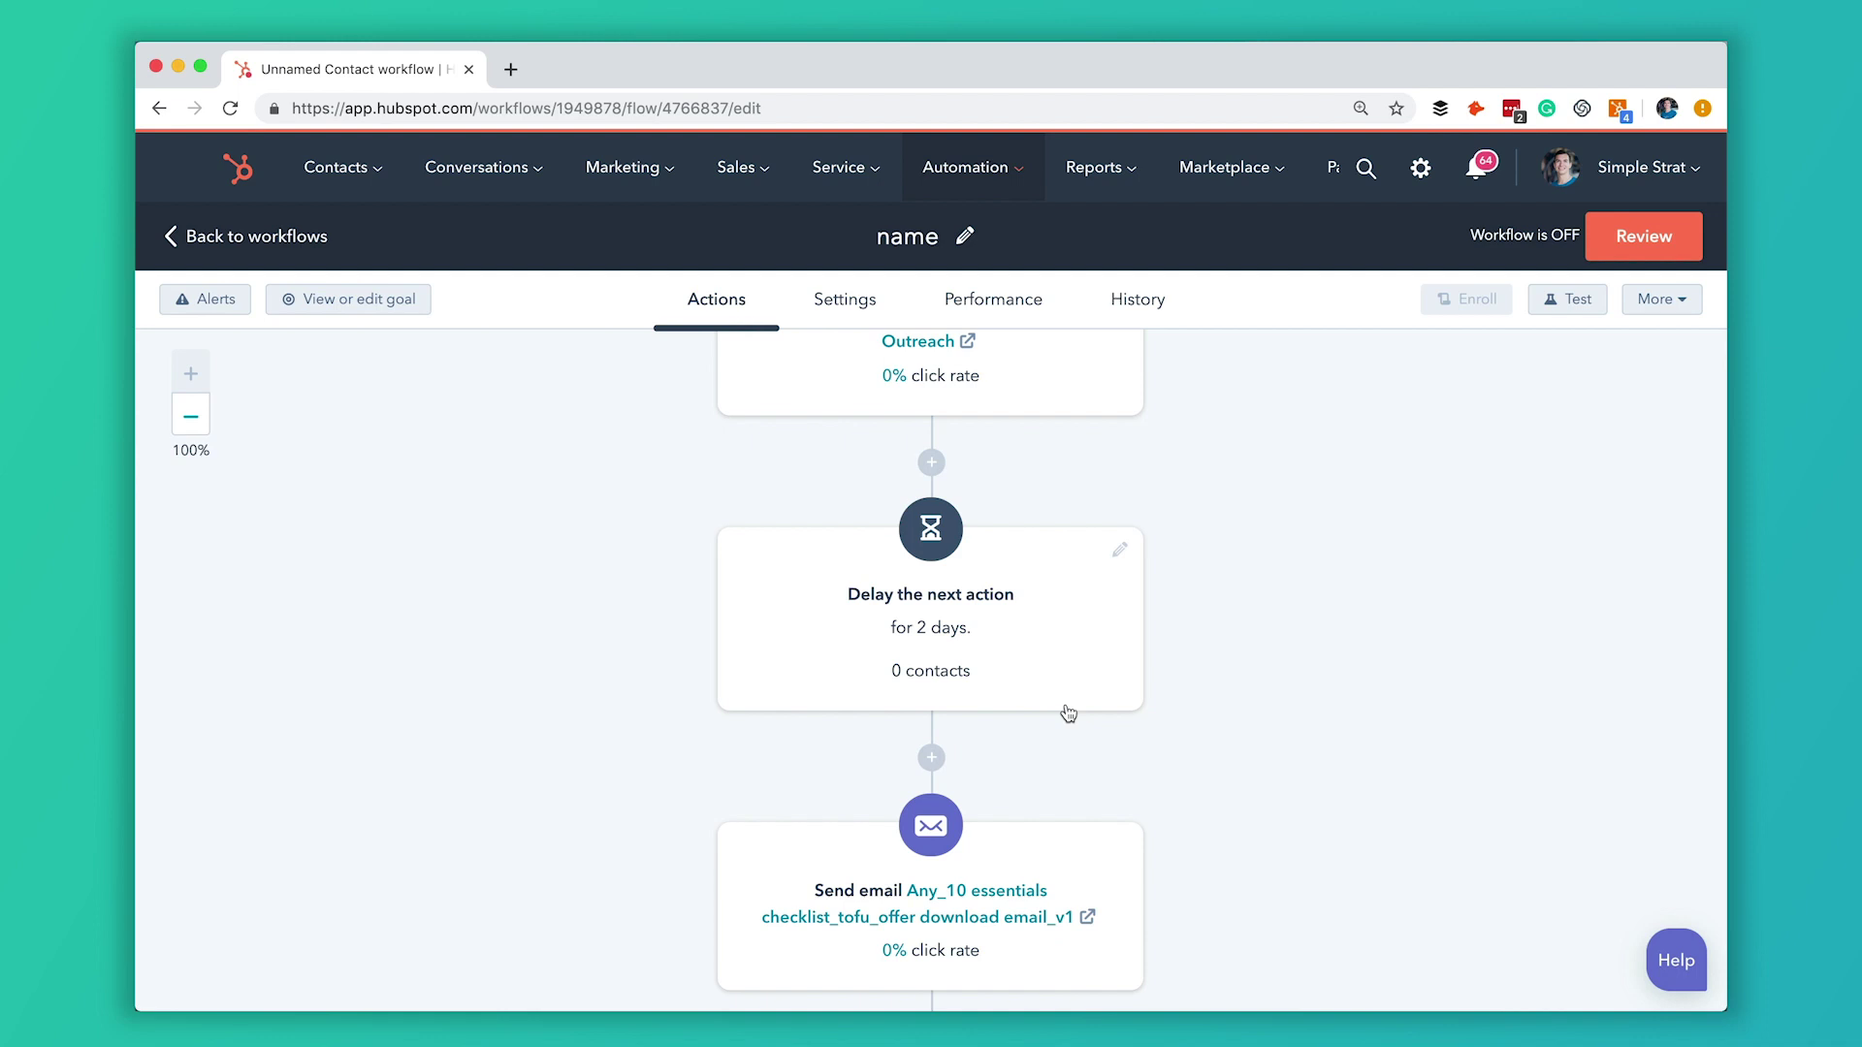
pyautogui.scroll(4, 1069, 714)
pyautogui.scroll(-12, 1069, 714)
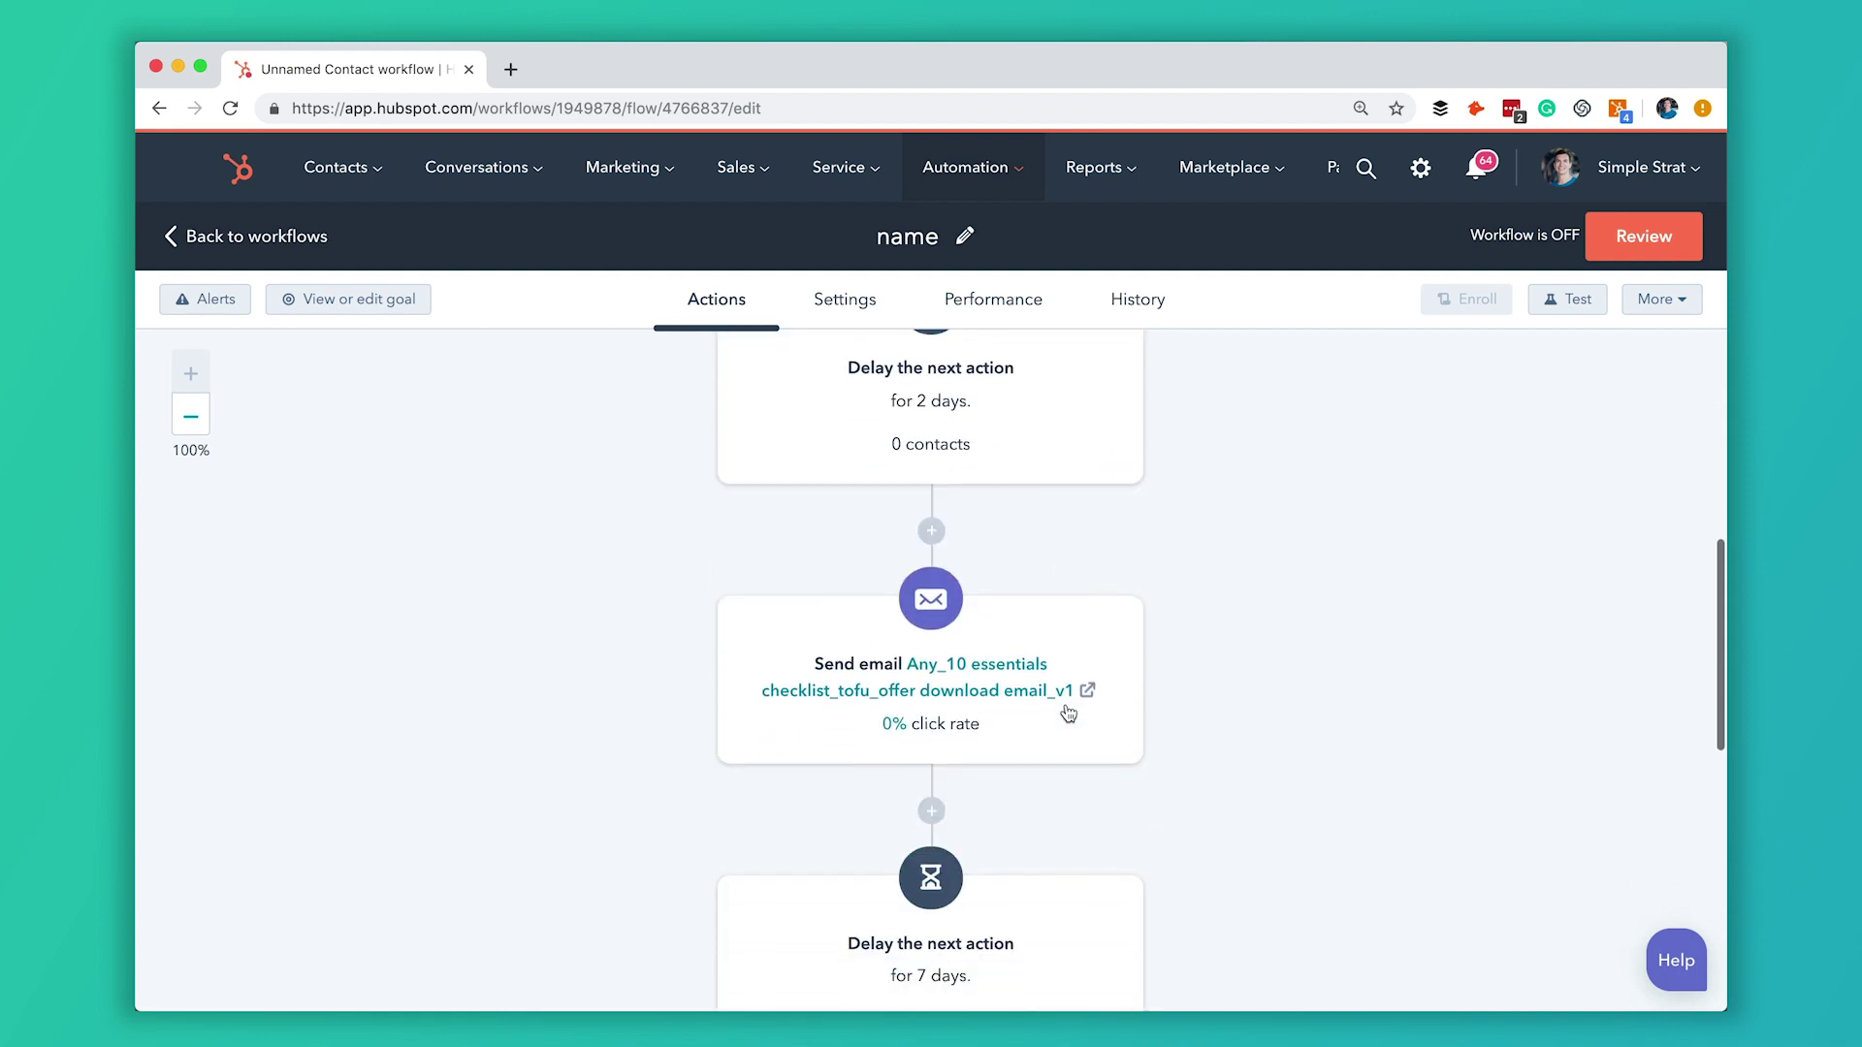
pyautogui.scroll(-3, 1069, 714)
pyautogui.scroll(15, 1067, 713)
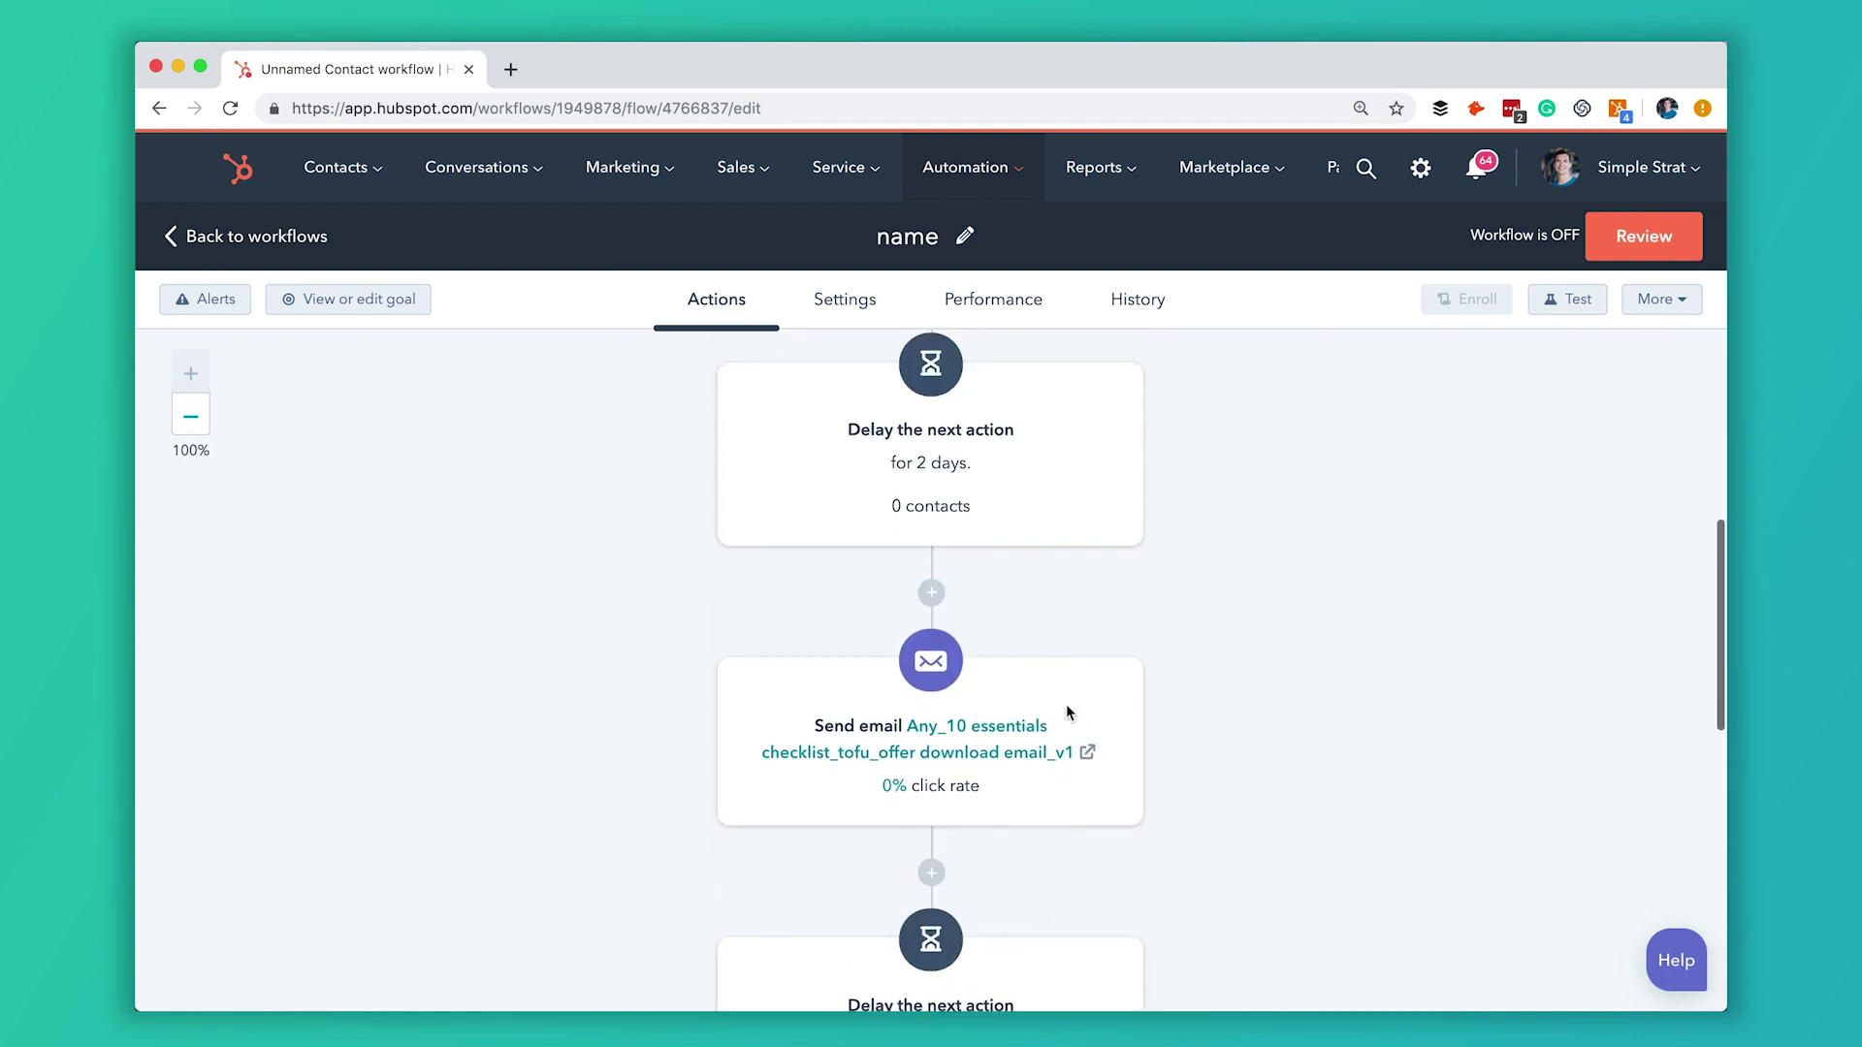
pyautogui.moveTo(1069, 715)
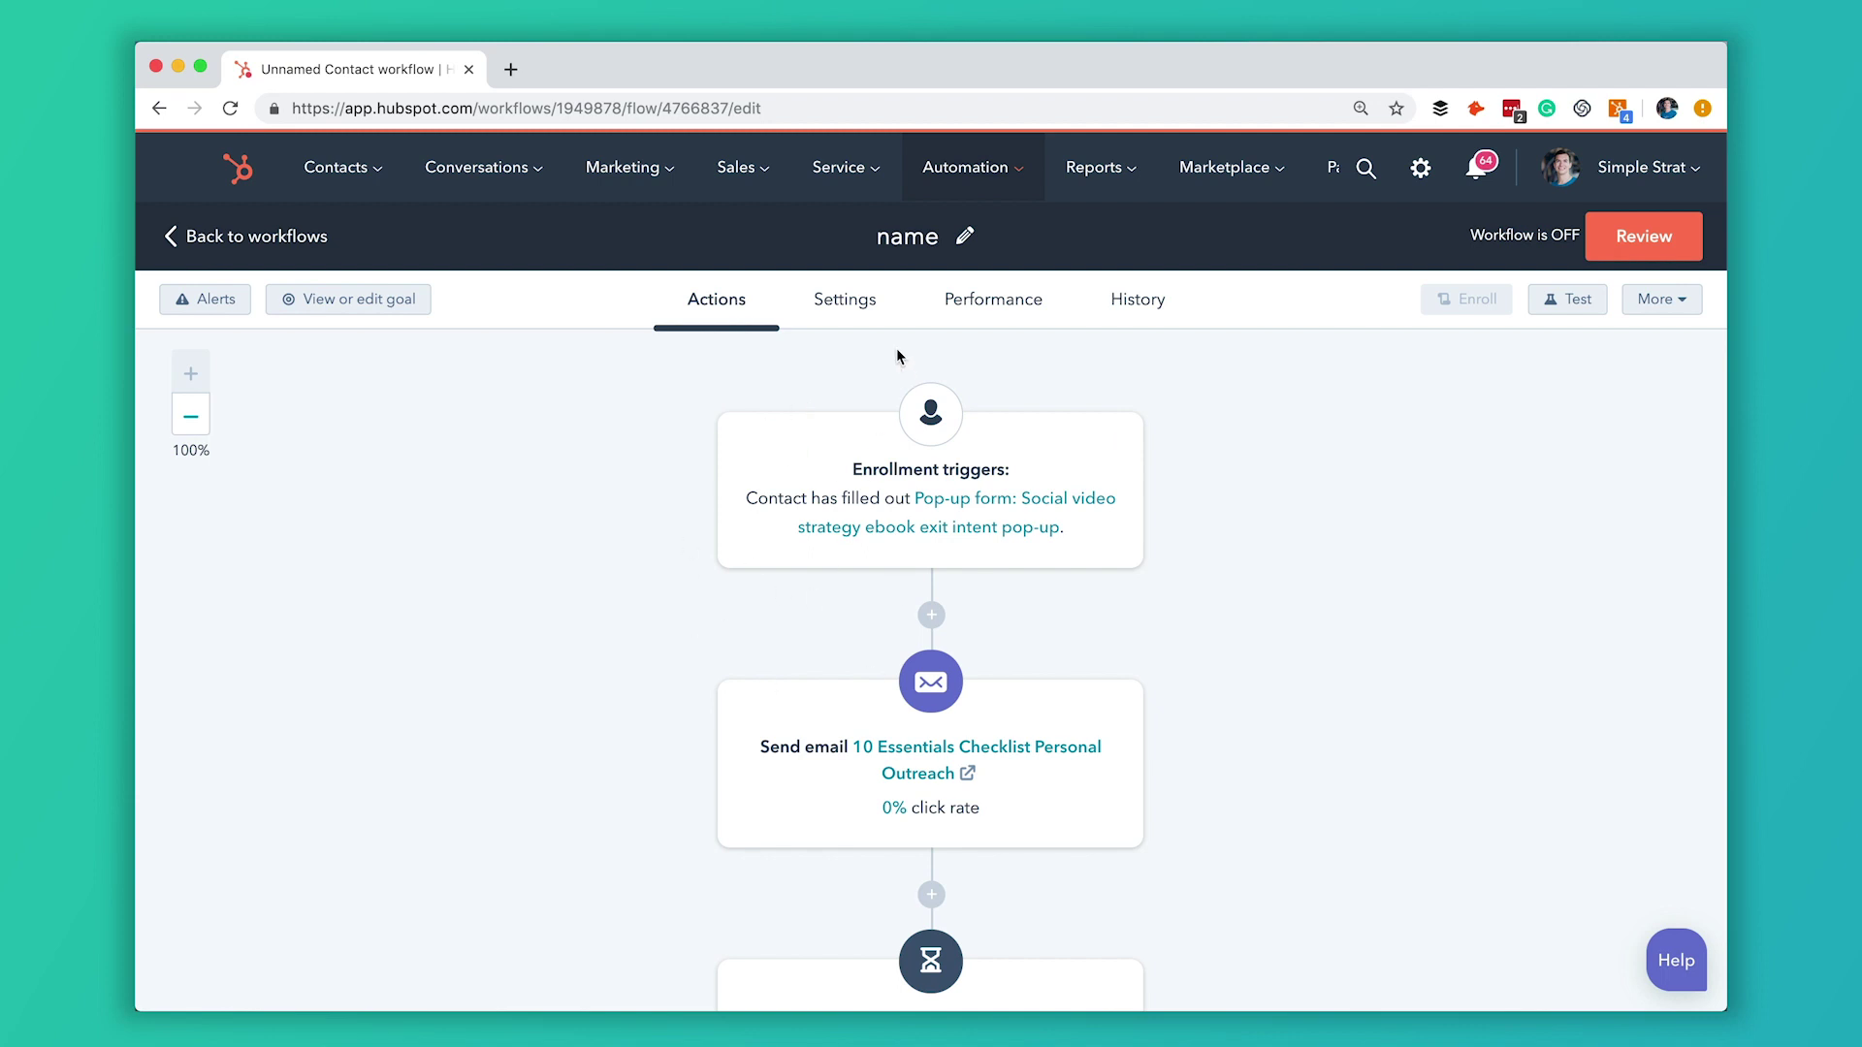
# In the workflow's general settings, select 7 days/week for executing actions and restrict them to between 9:00 AM and 10:00 AM.
pyautogui.click(861, 307)
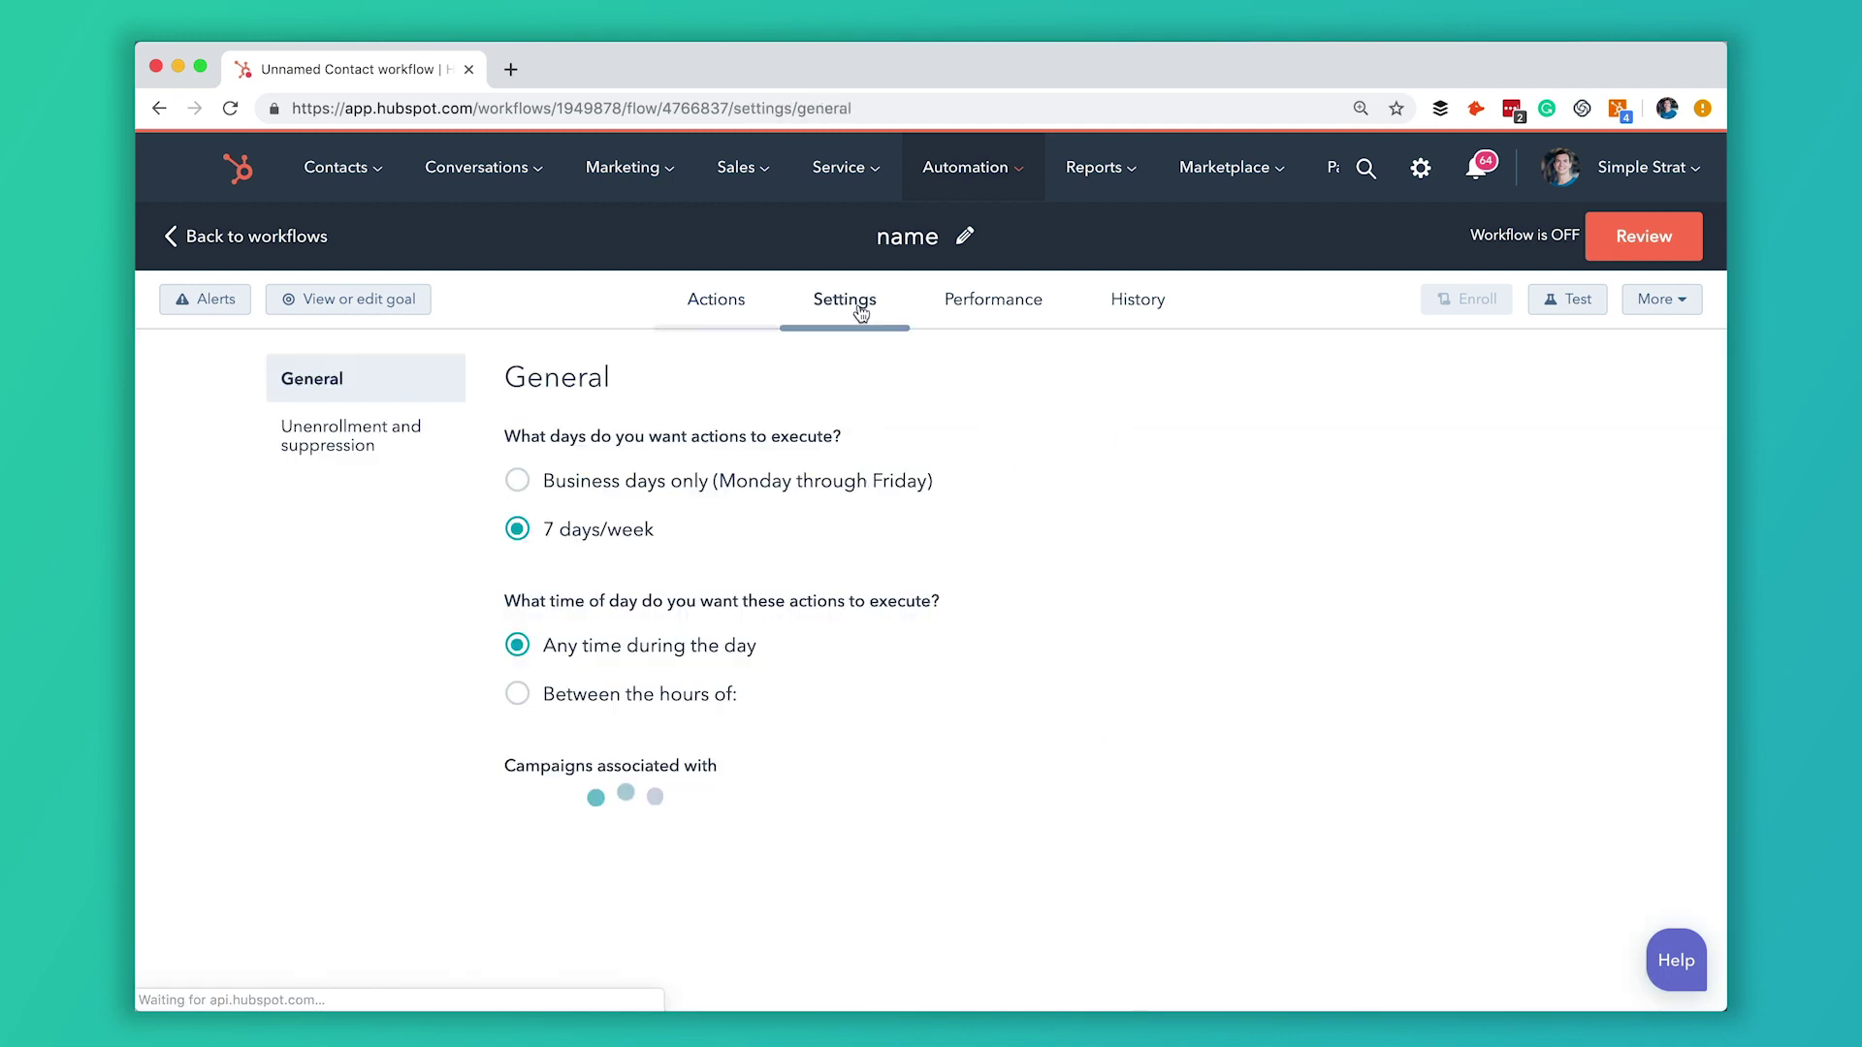
pyautogui.scroll(-3, 830, 421)
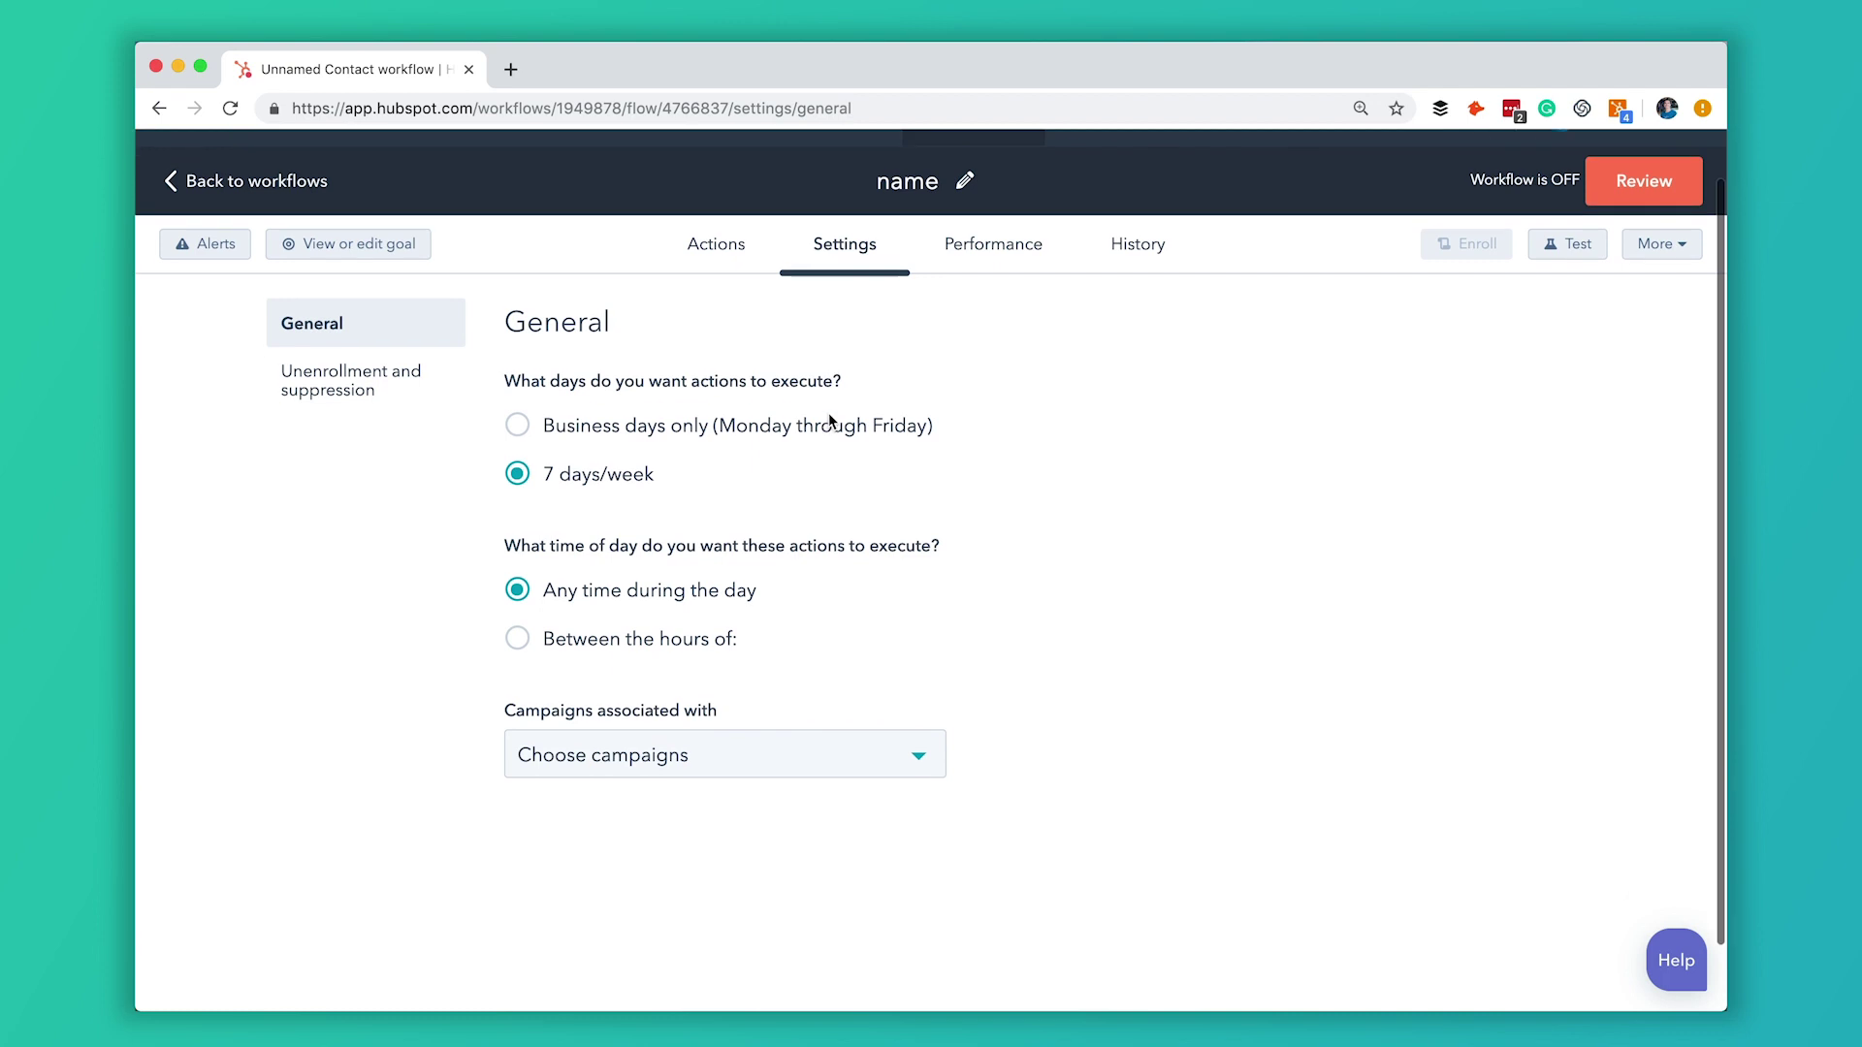
pyautogui.scroll(3, 830, 421)
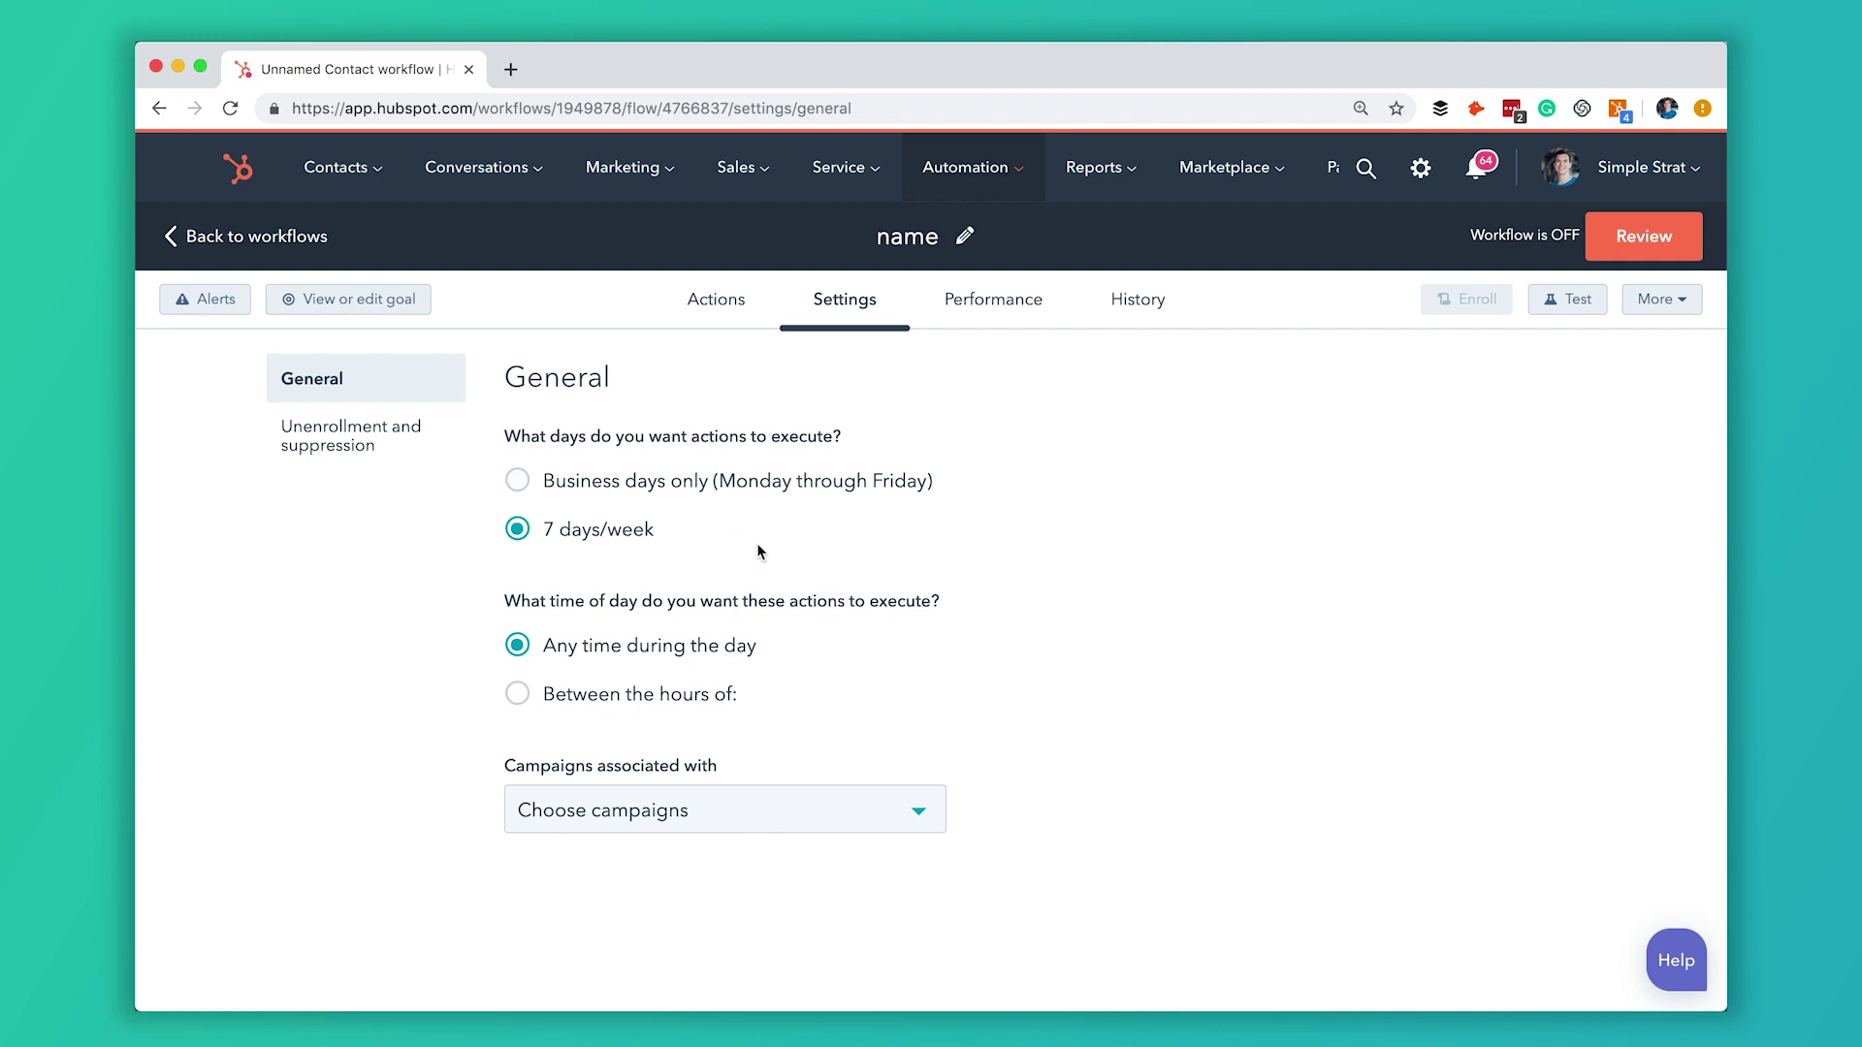
pyautogui.click(519, 483)
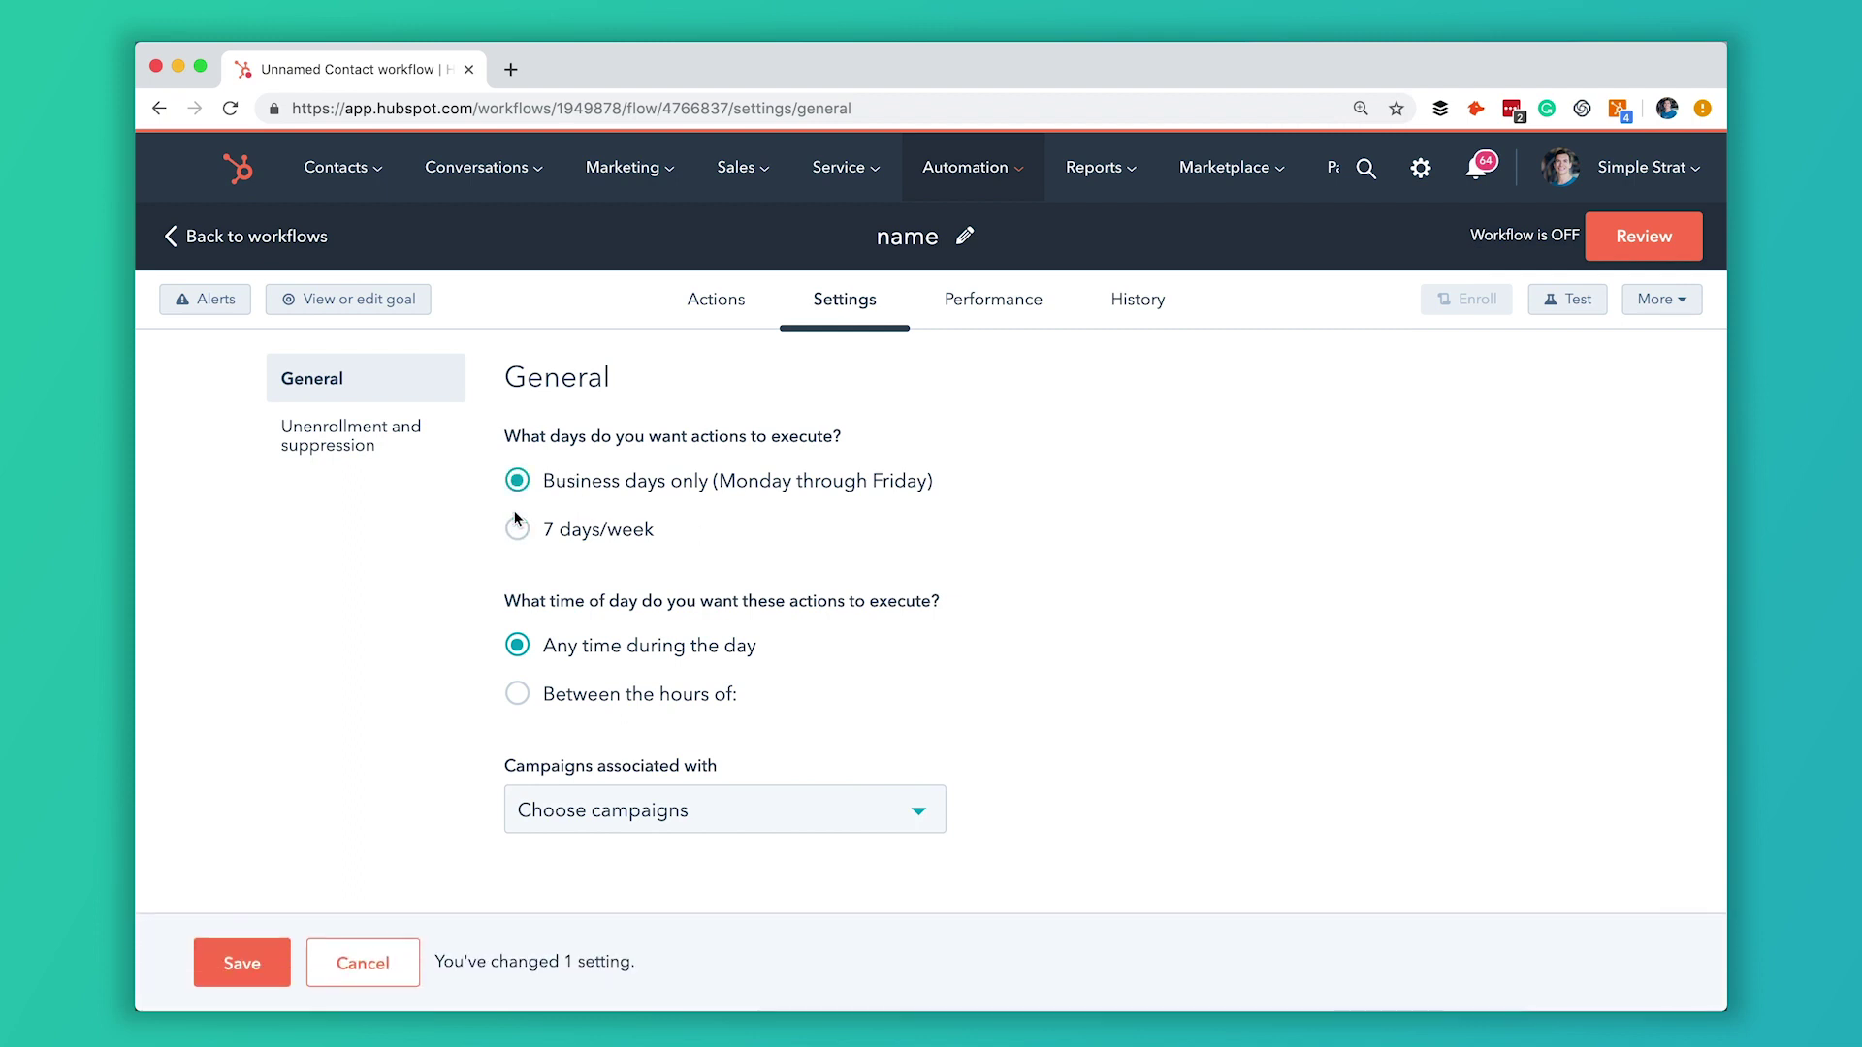
pyautogui.click(517, 532)
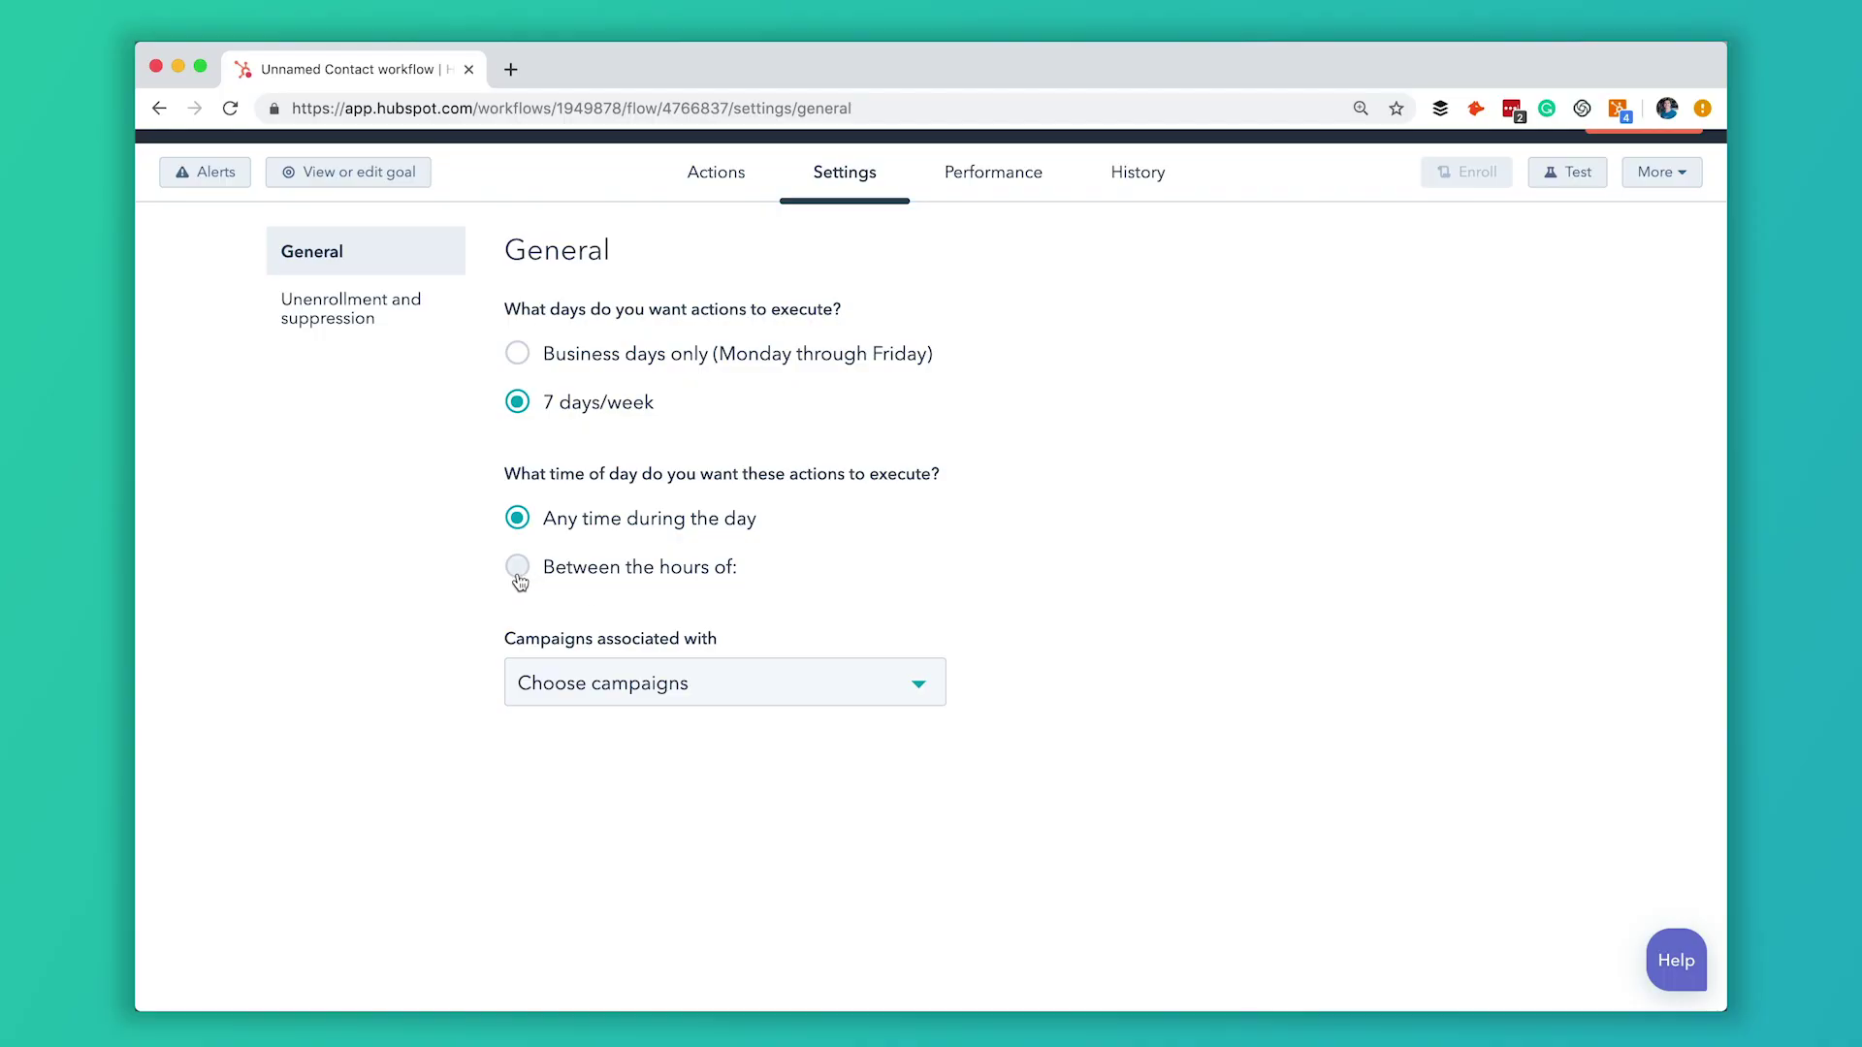
pyautogui.click(518, 572)
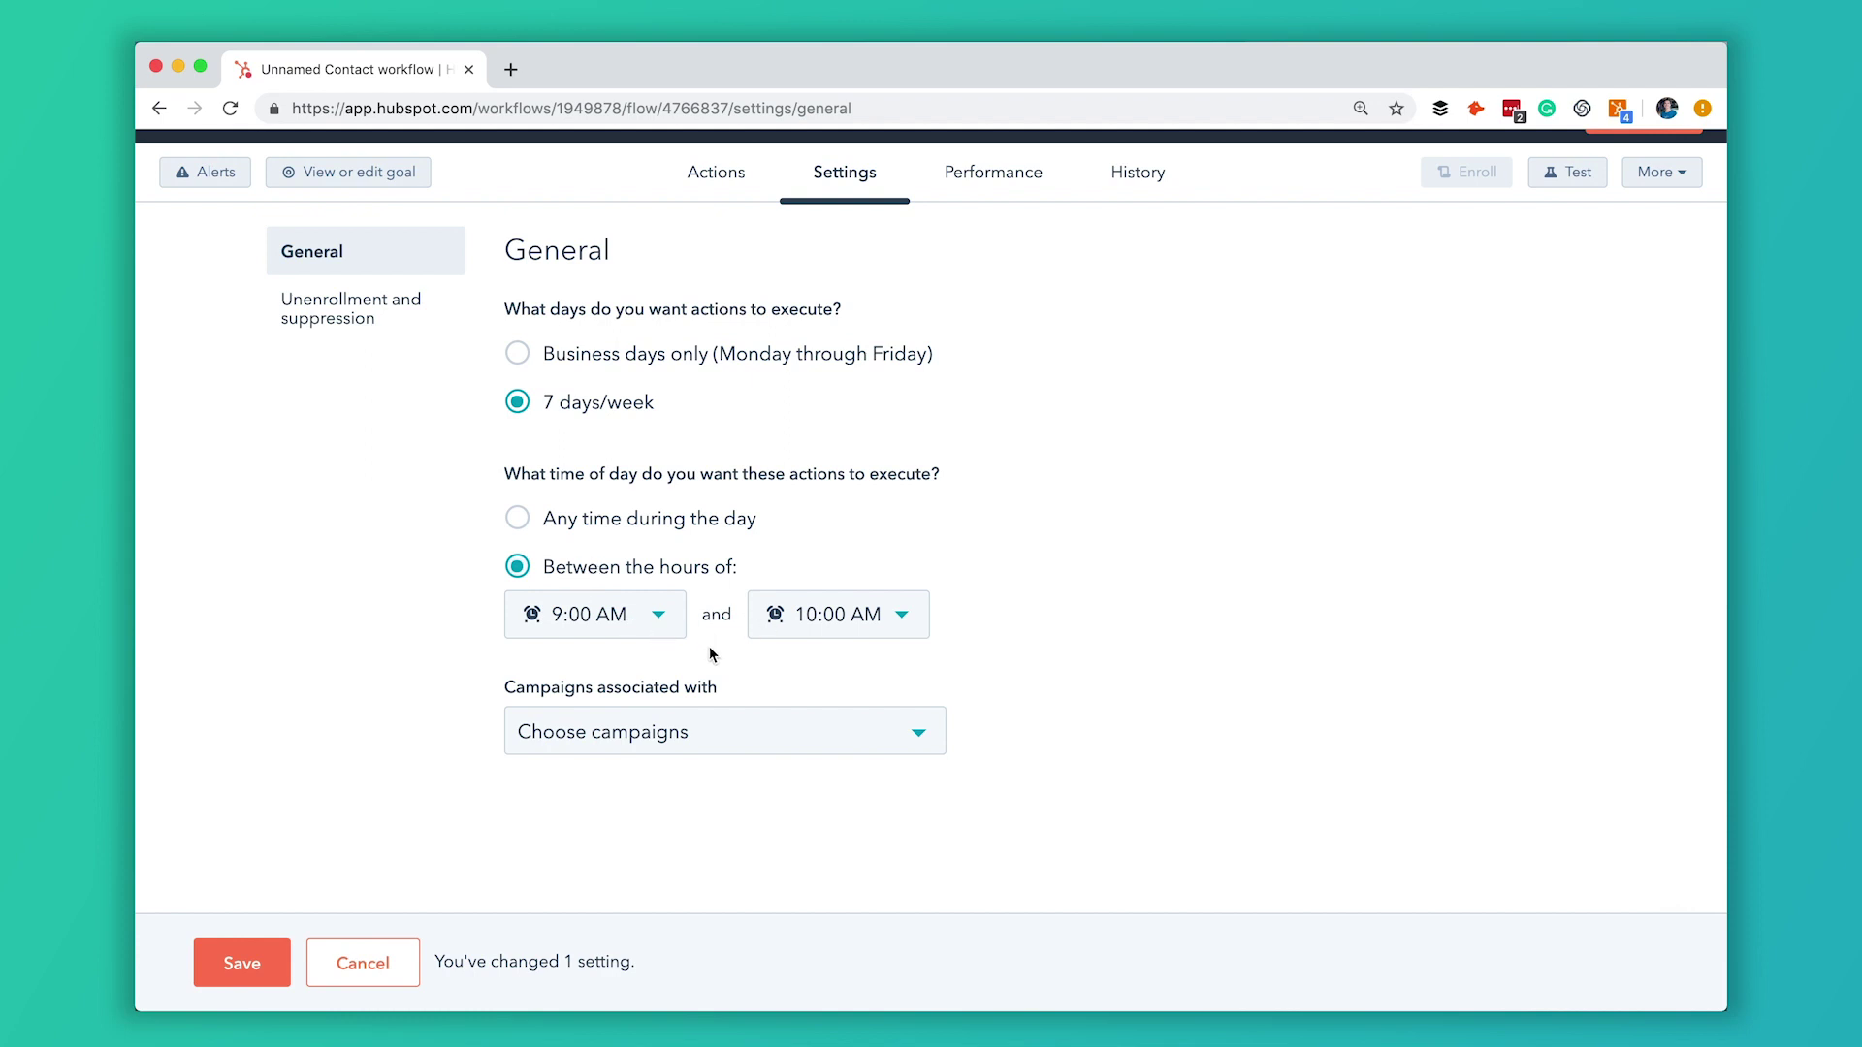
# Browse the campaigns that can be associated with the workflow without choosing one.
pyautogui.click(890, 751)
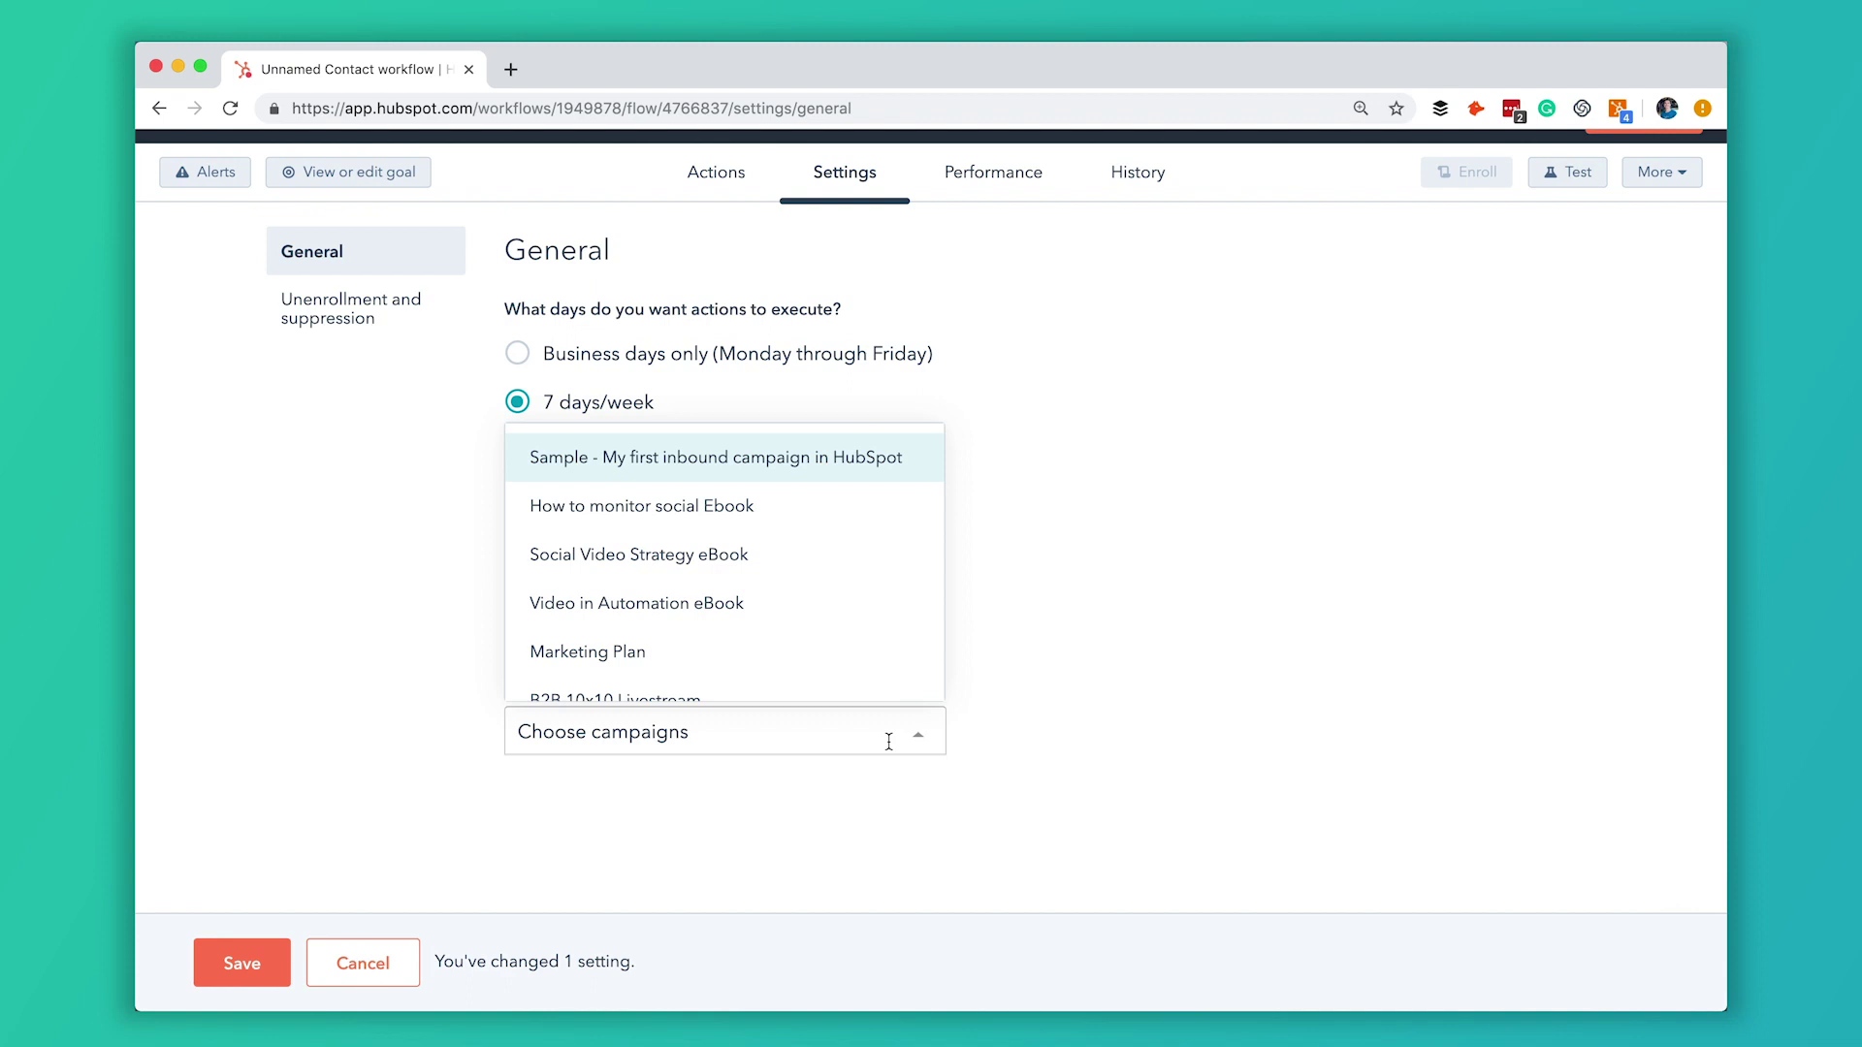
pyautogui.scroll(-3, 819, 640)
pyautogui.scroll(3, 821, 640)
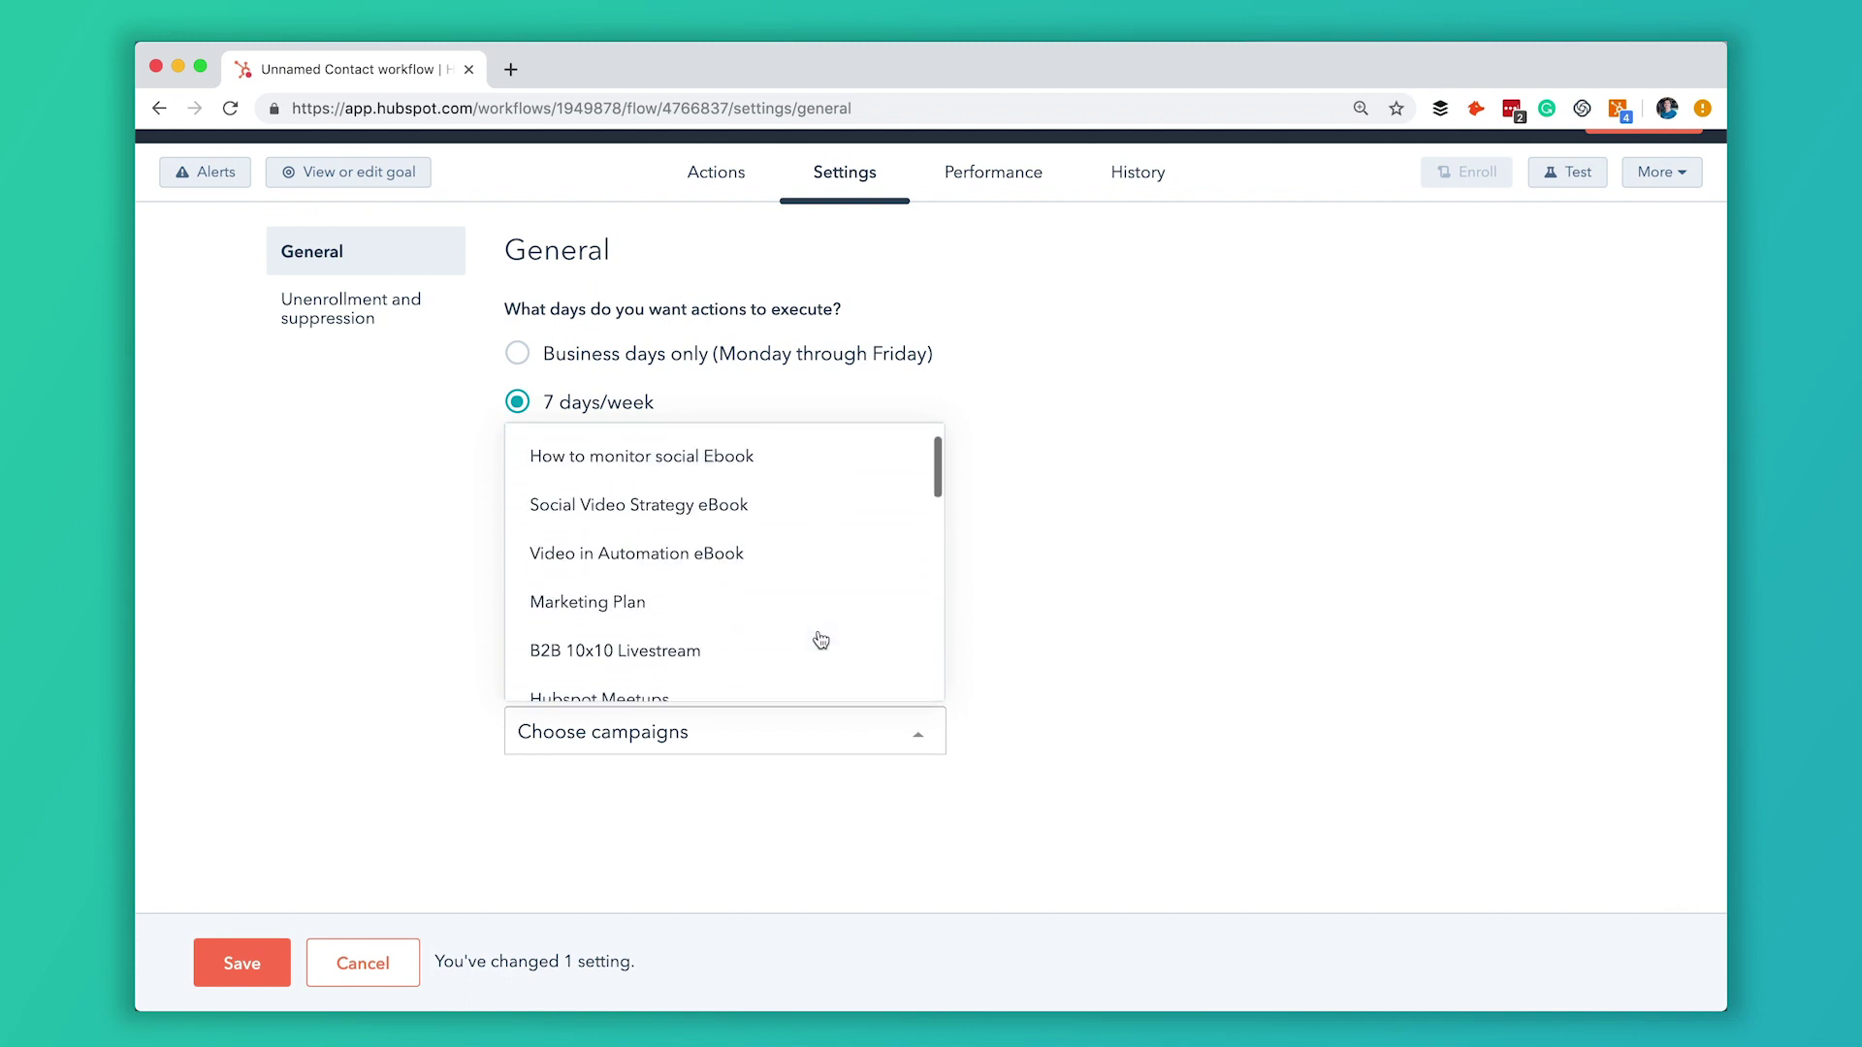
pyautogui.scroll(1, 820, 640)
pyautogui.click(1032, 648)
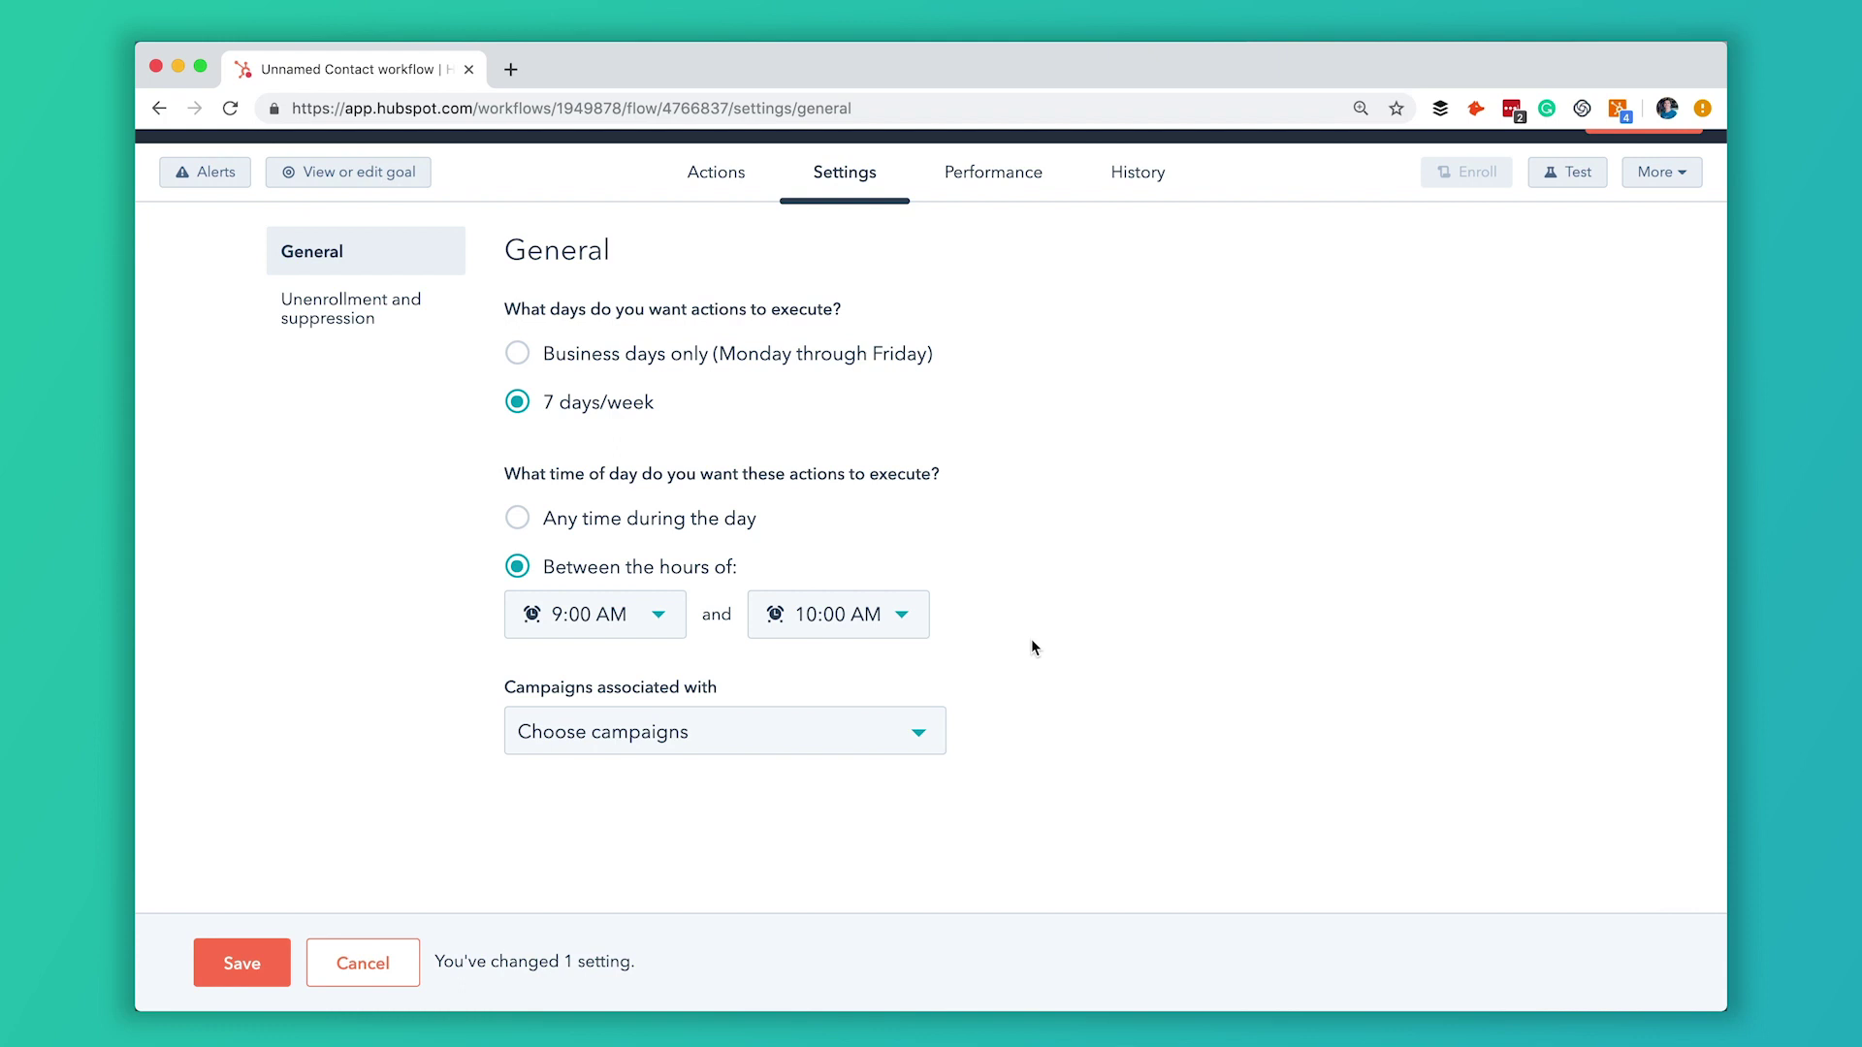
pyautogui.scroll(3, 439, 432)
pyautogui.scroll(-2, 436, 432)
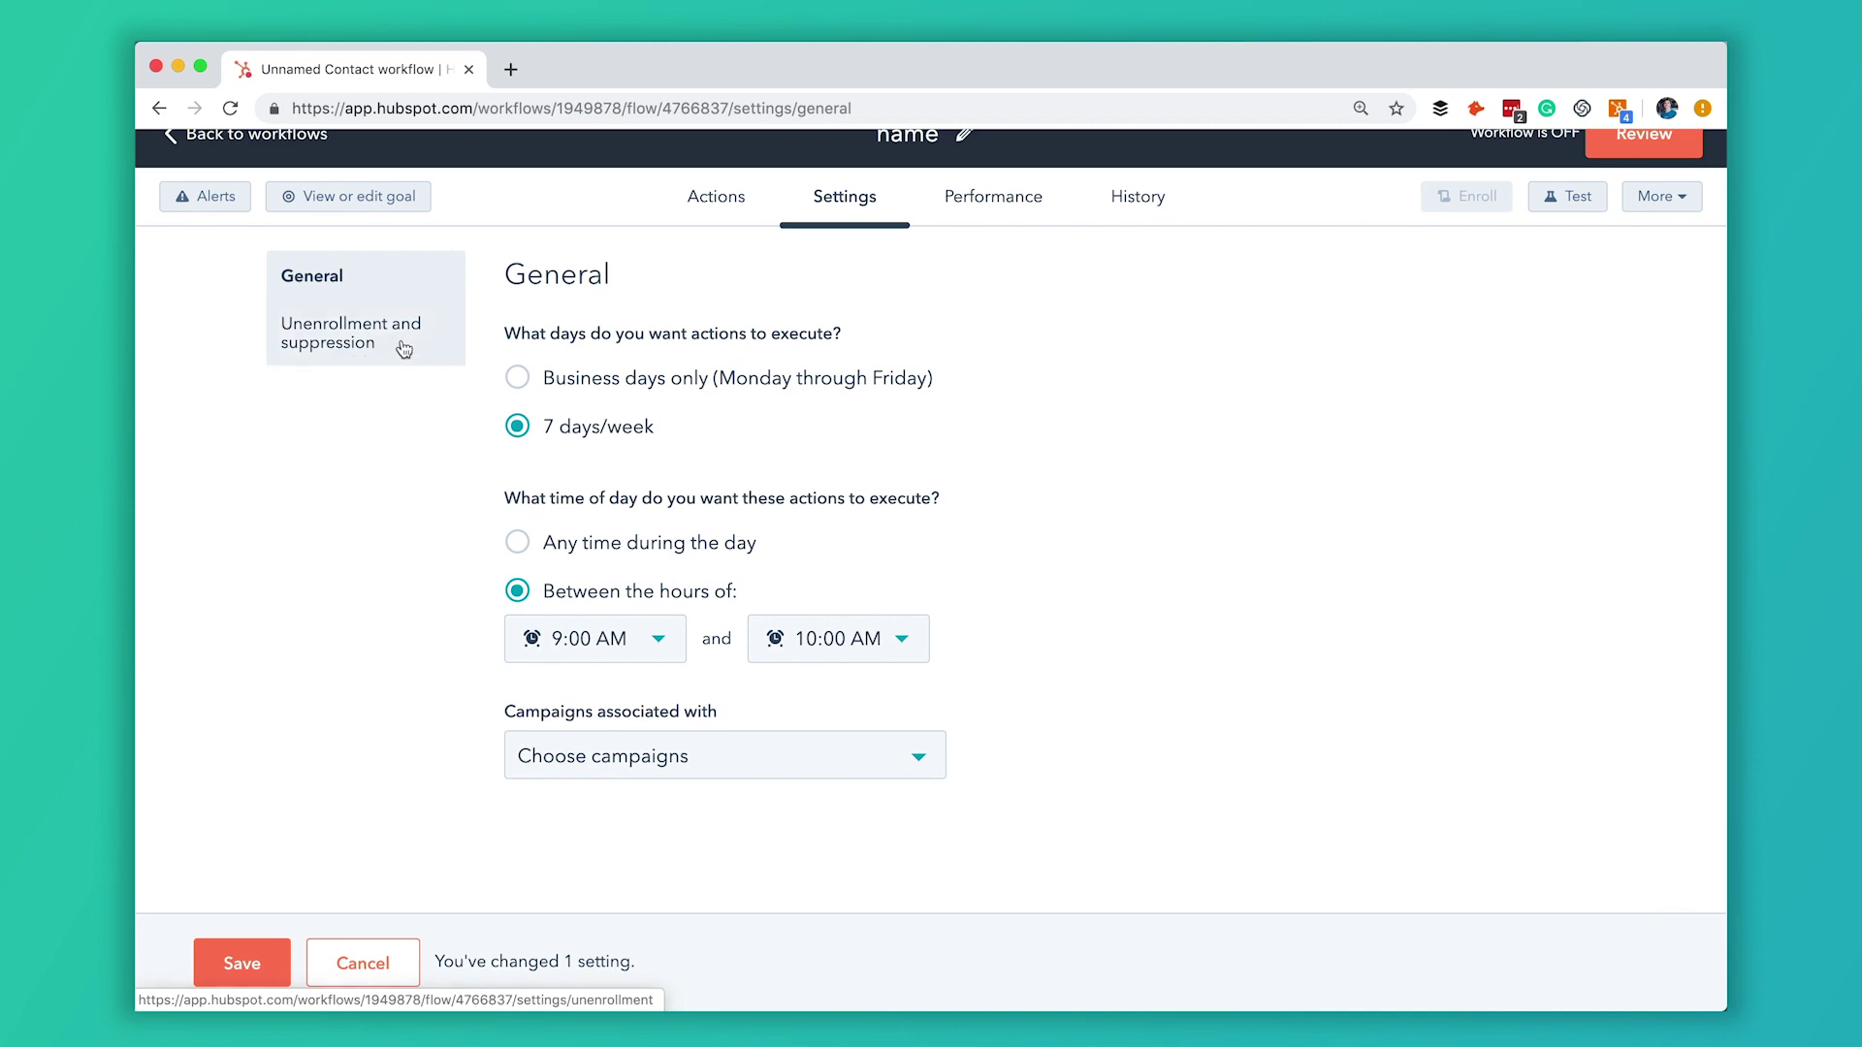
# Set the unenrollment settings to remove enrolling contacts from all other workflows and save the change.
pyautogui.click(402, 349)
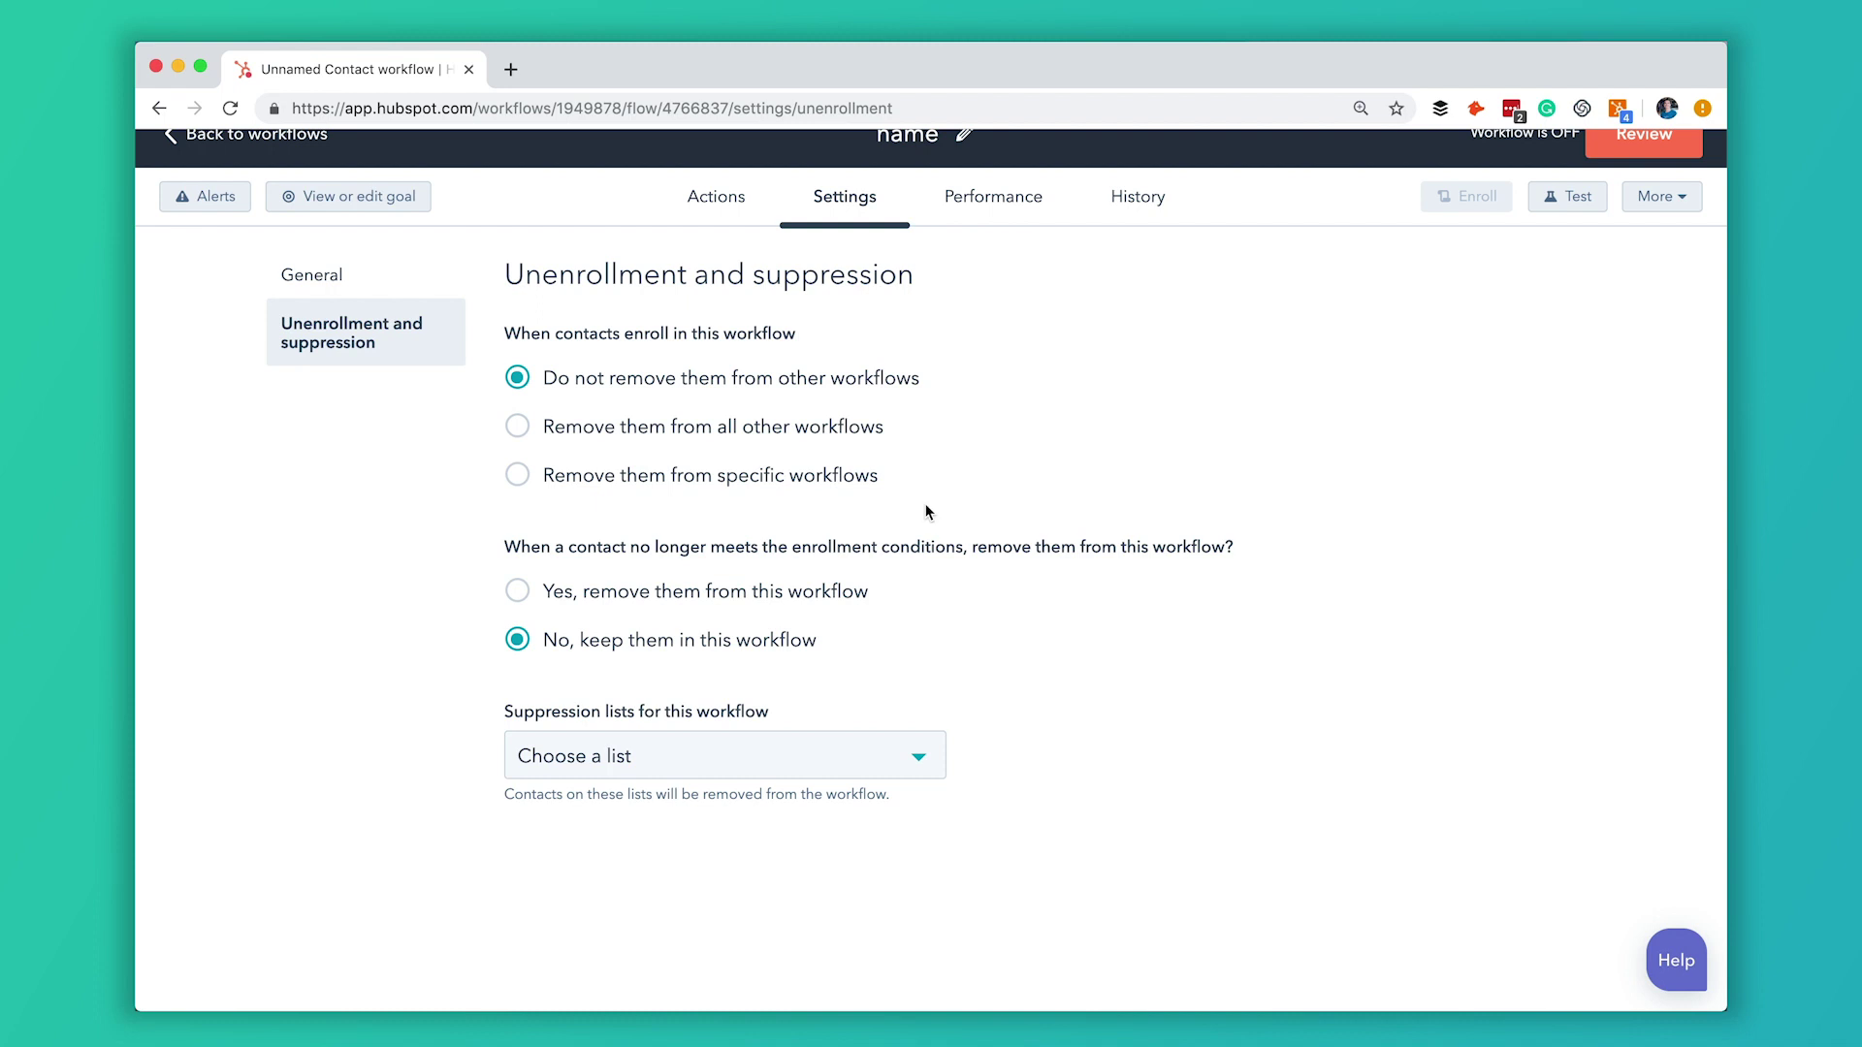
pyautogui.click(613, 438)
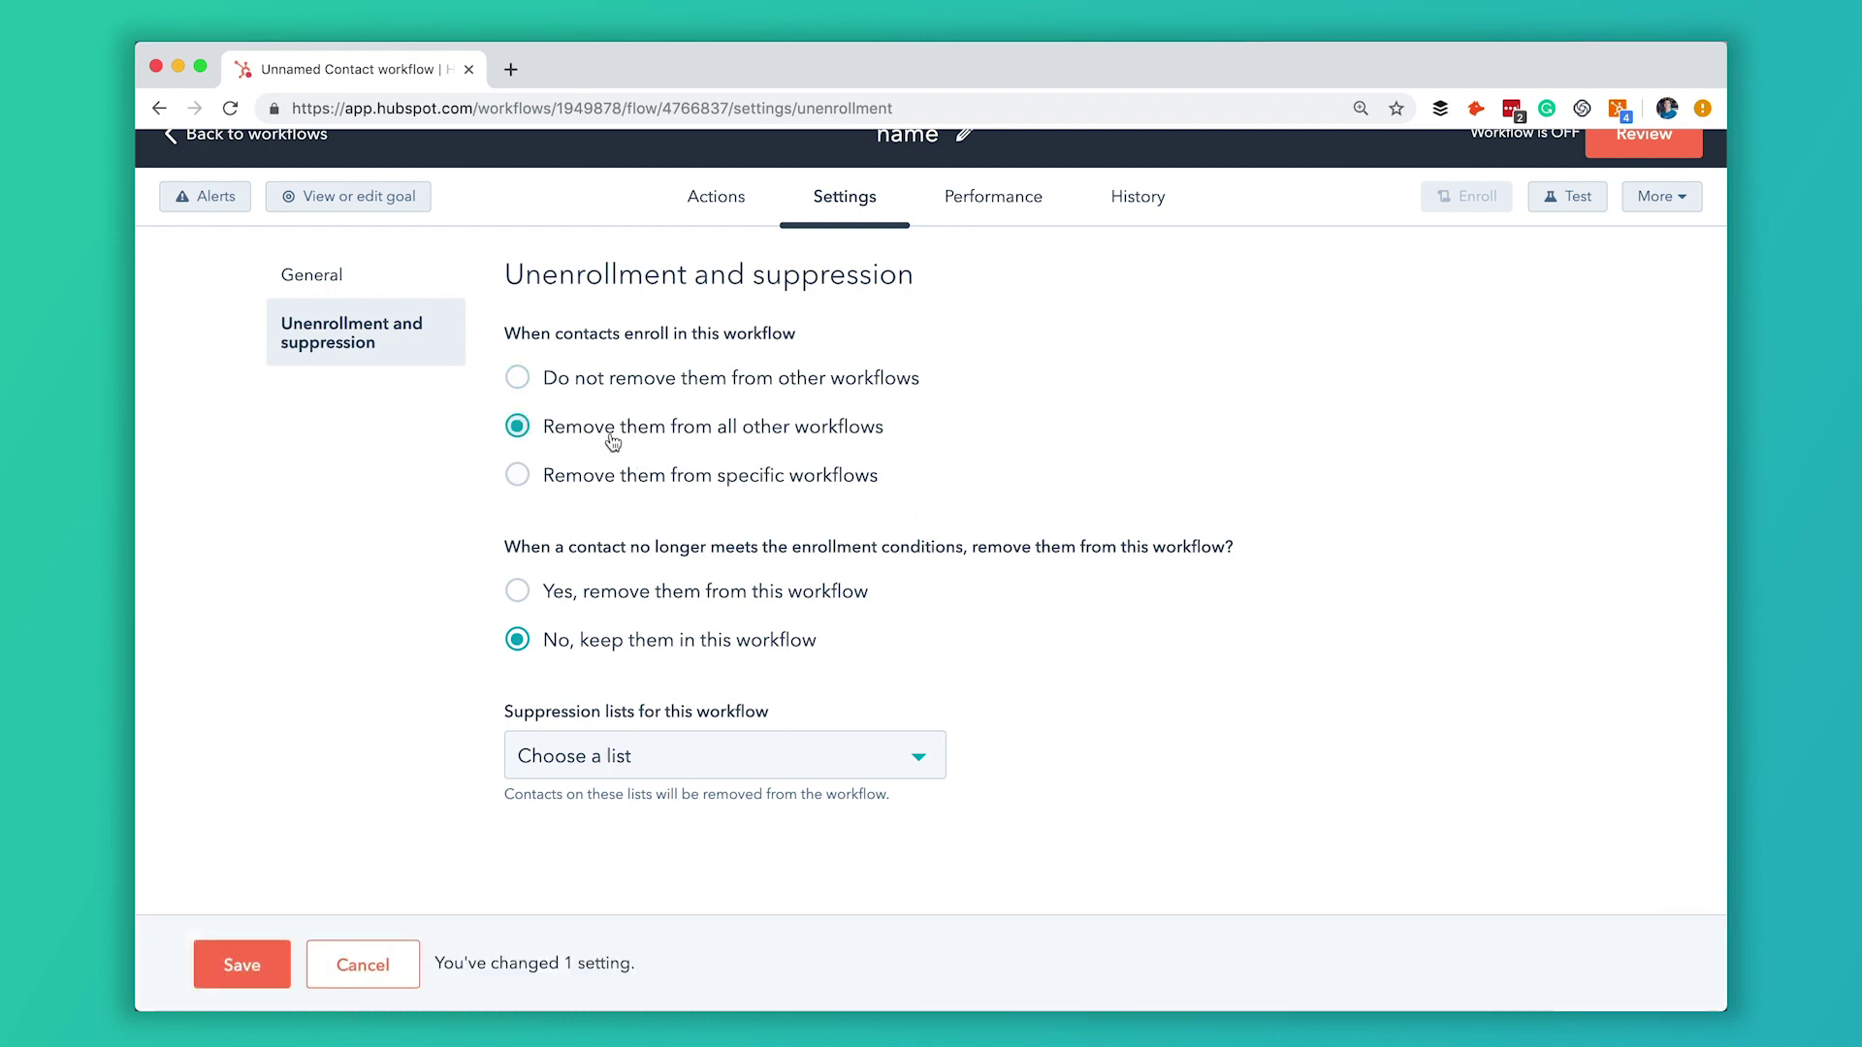
pyautogui.click(561, 480)
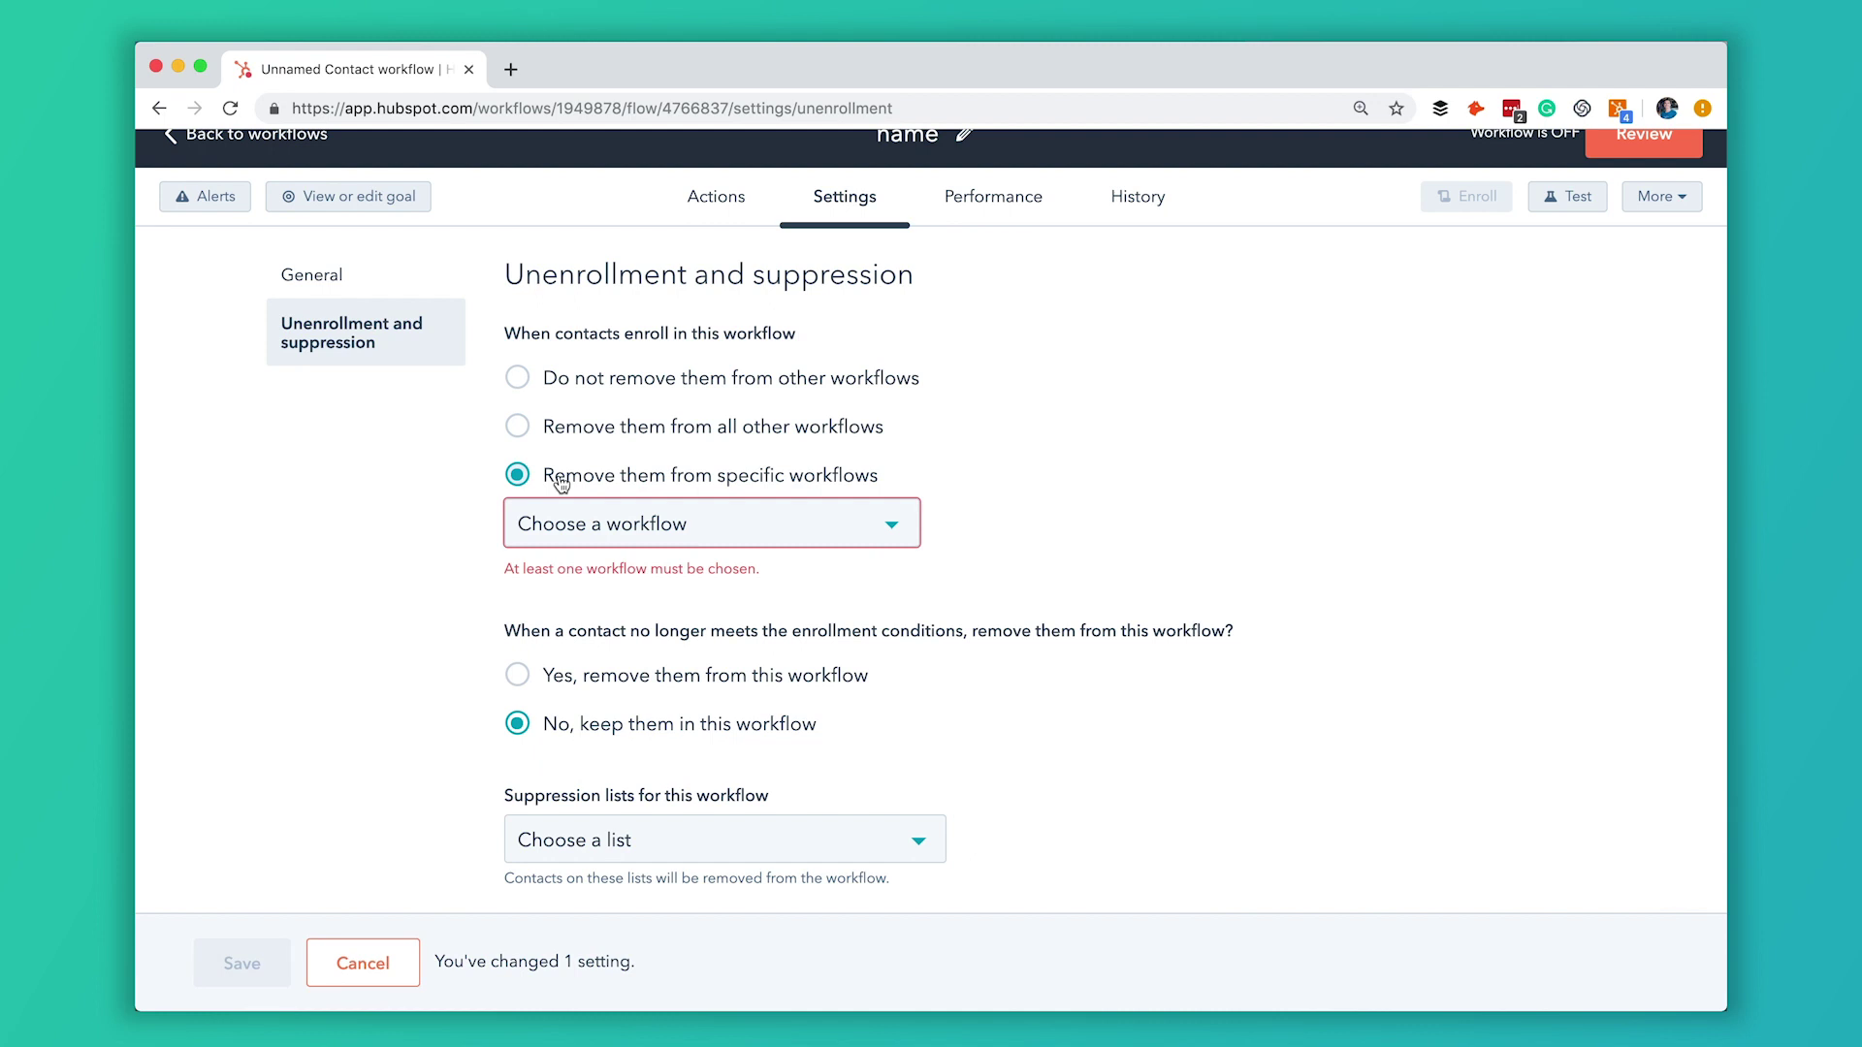
pyautogui.scroll(-1, 679, 505)
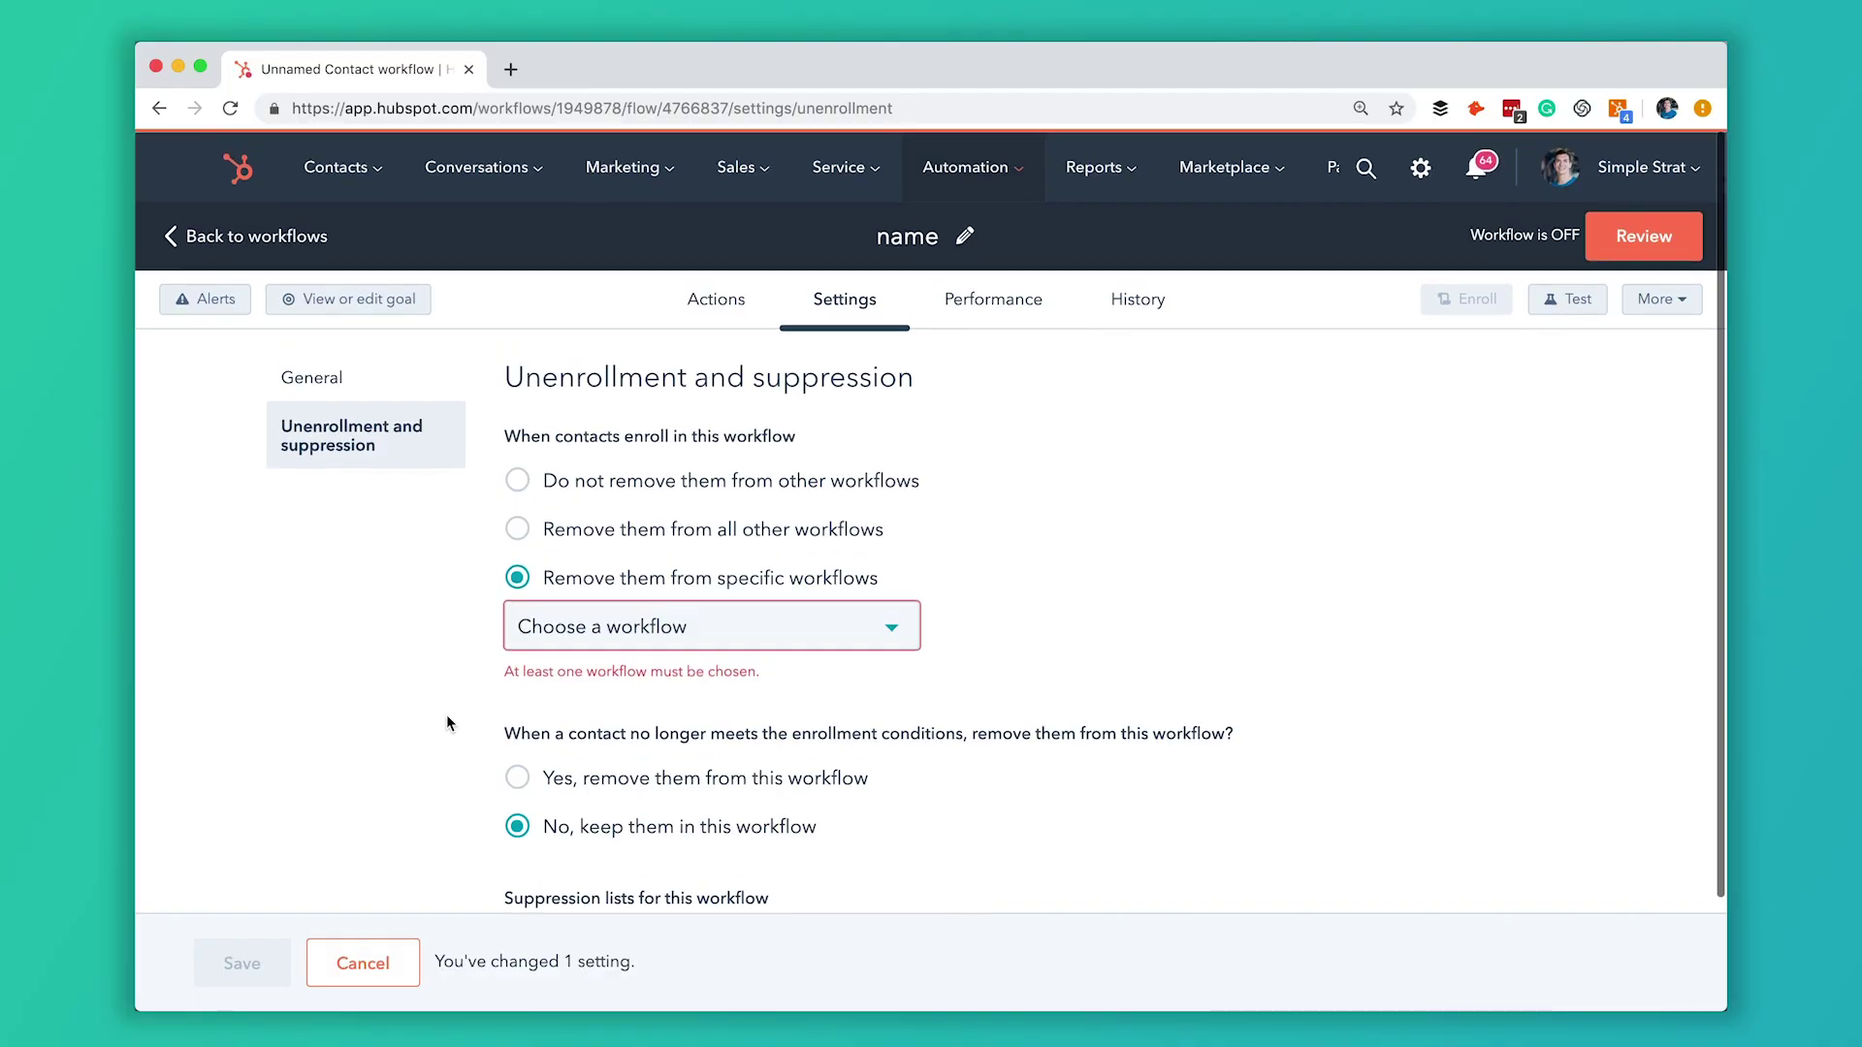
pyautogui.scroll(-3, 446, 723)
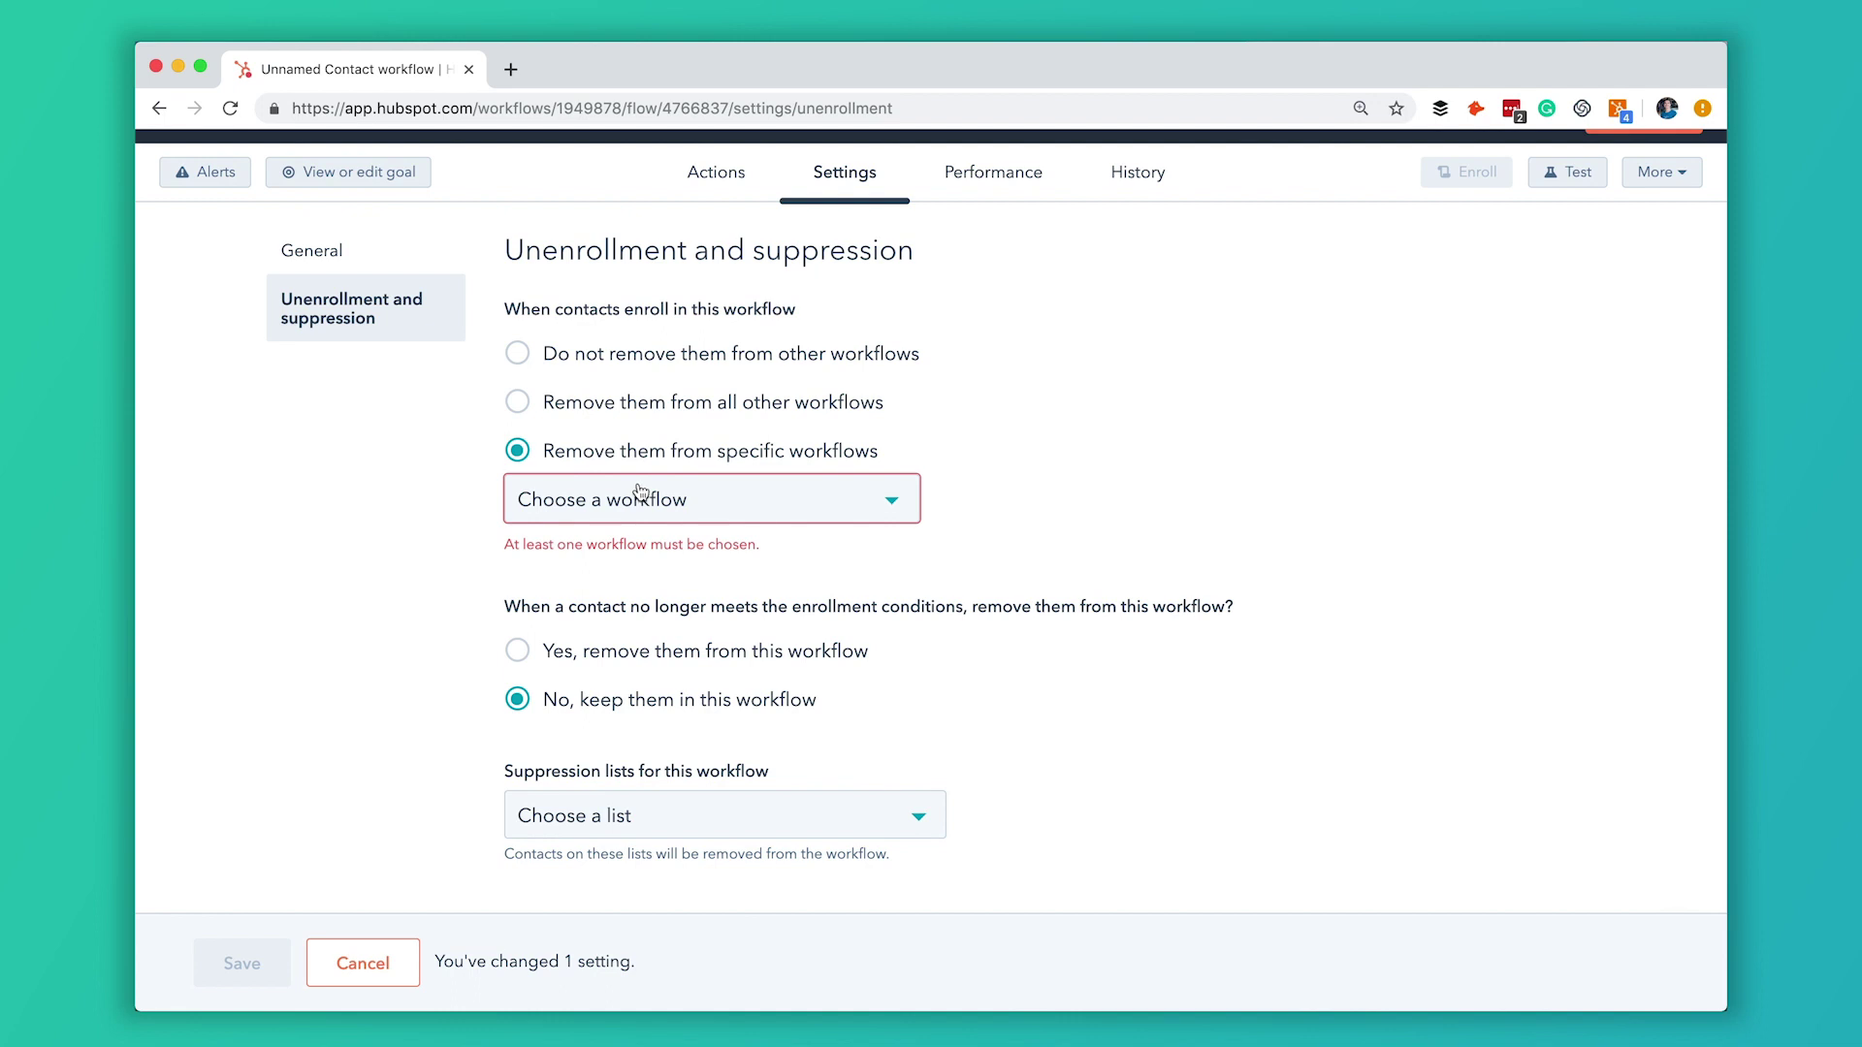
pyautogui.scroll(1, 357, 759)
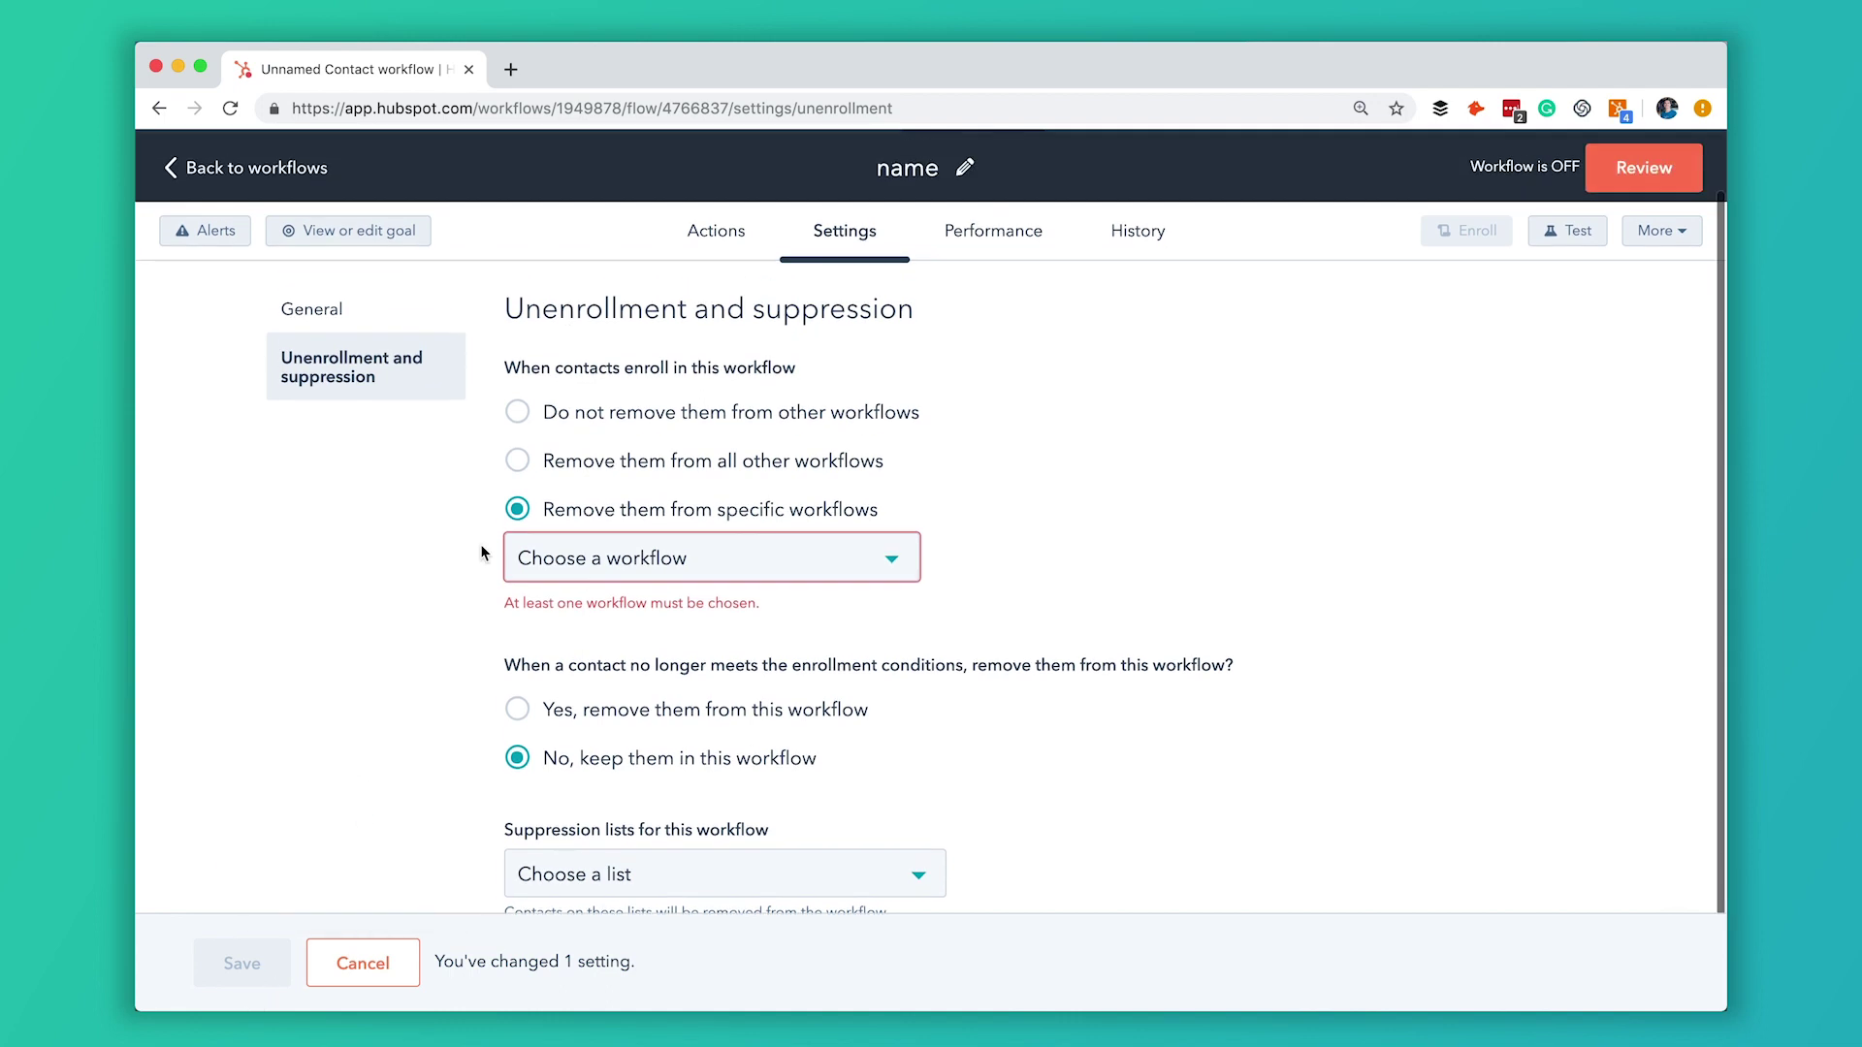
pyautogui.click(518, 463)
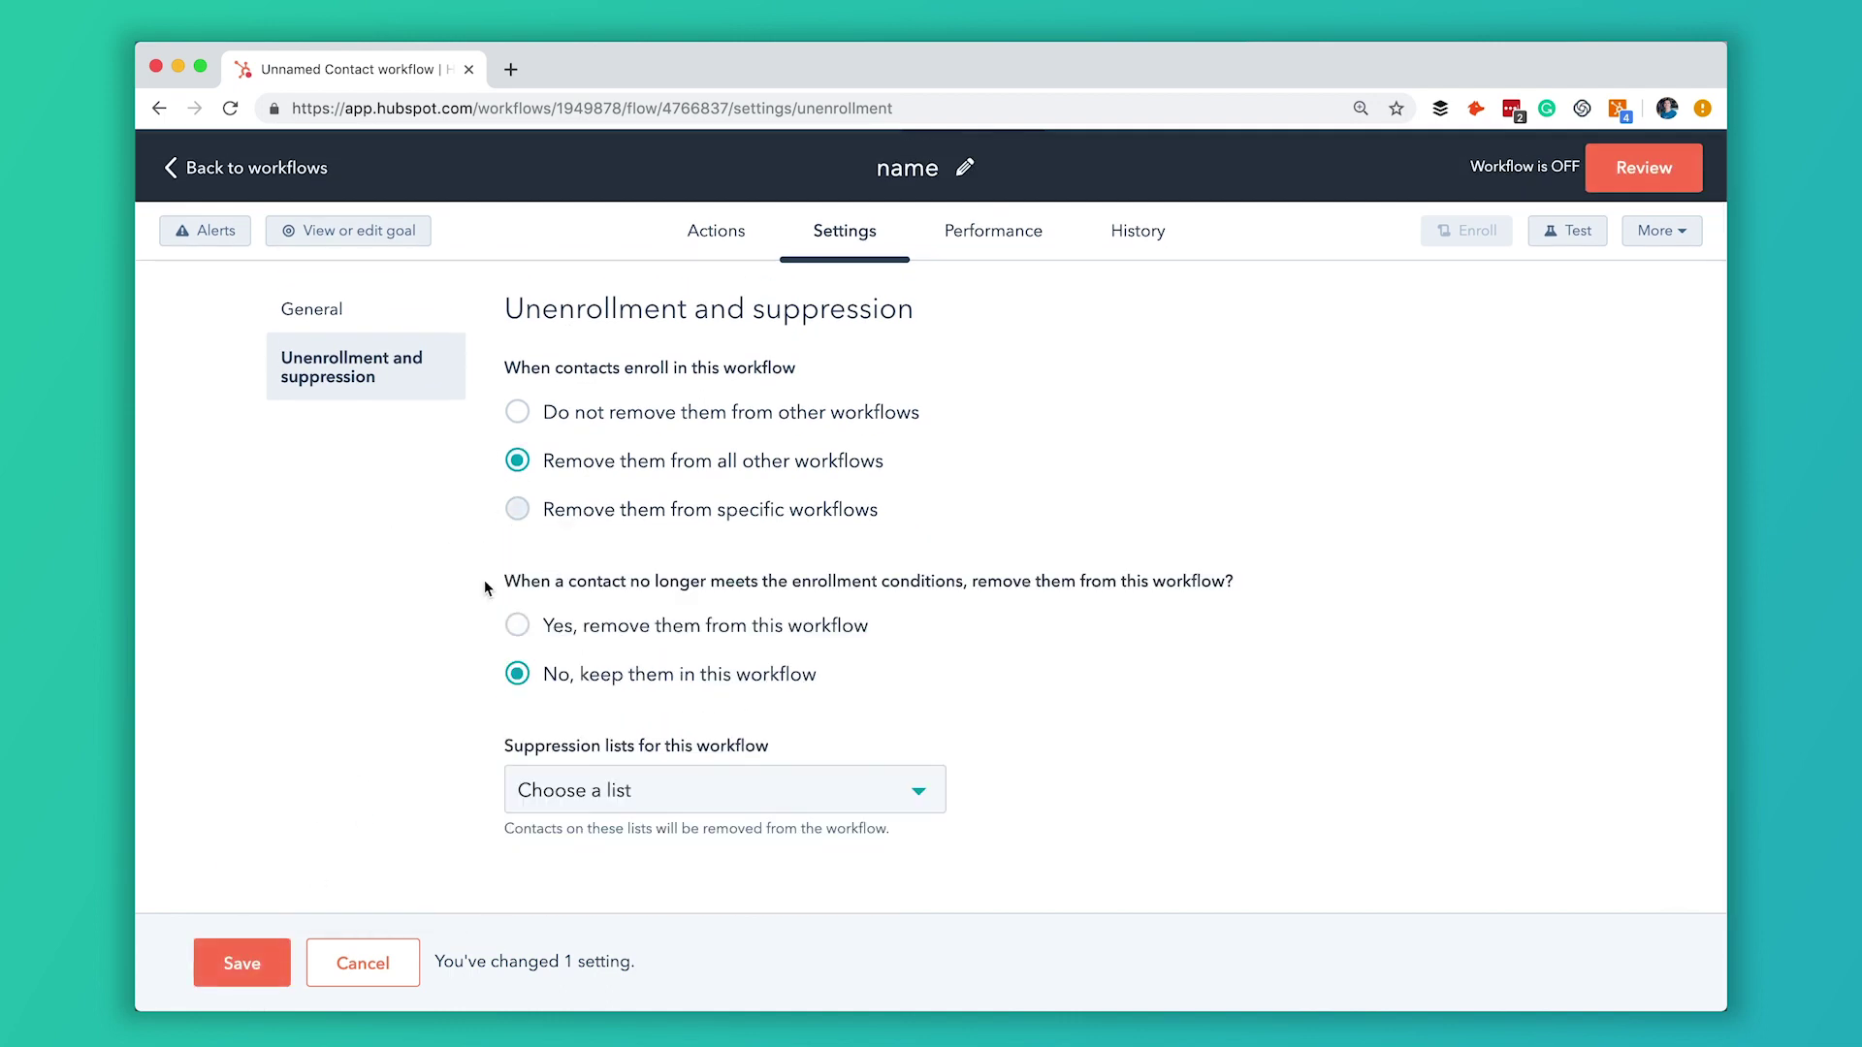
pyautogui.click(238, 963)
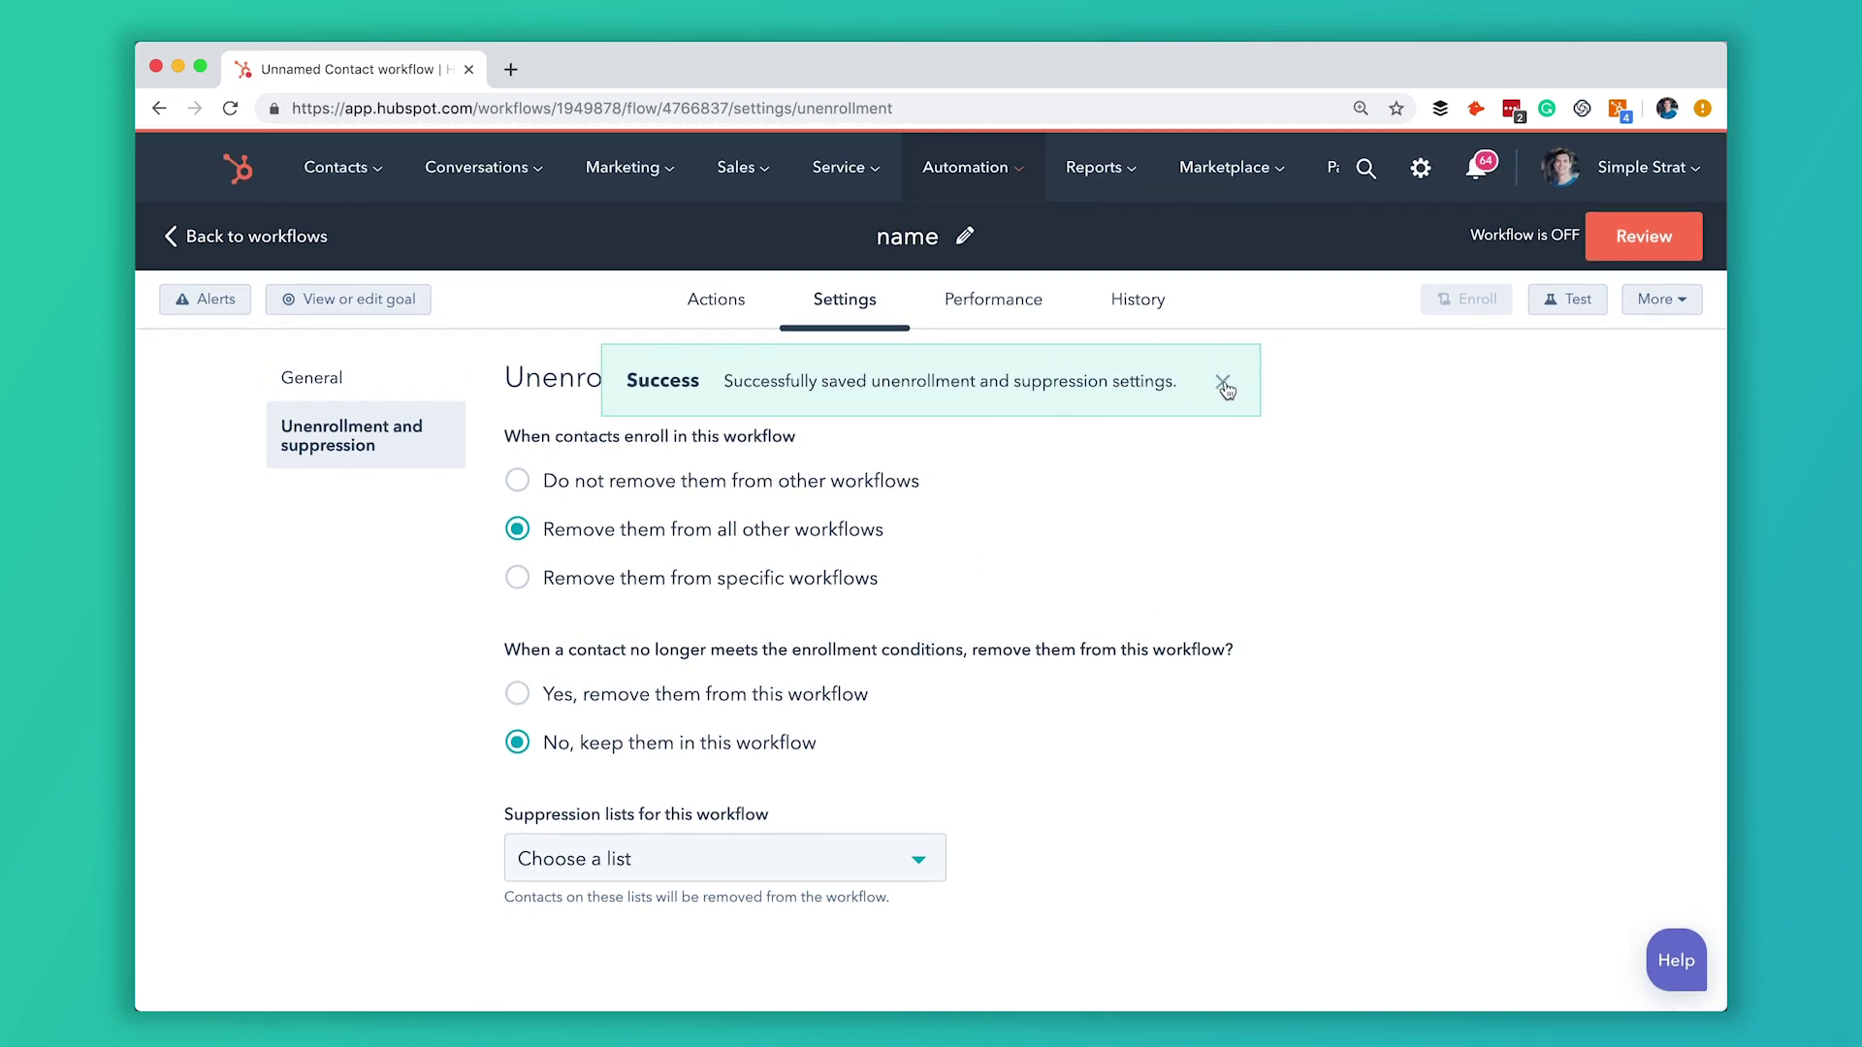
pyautogui.click(1222, 381)
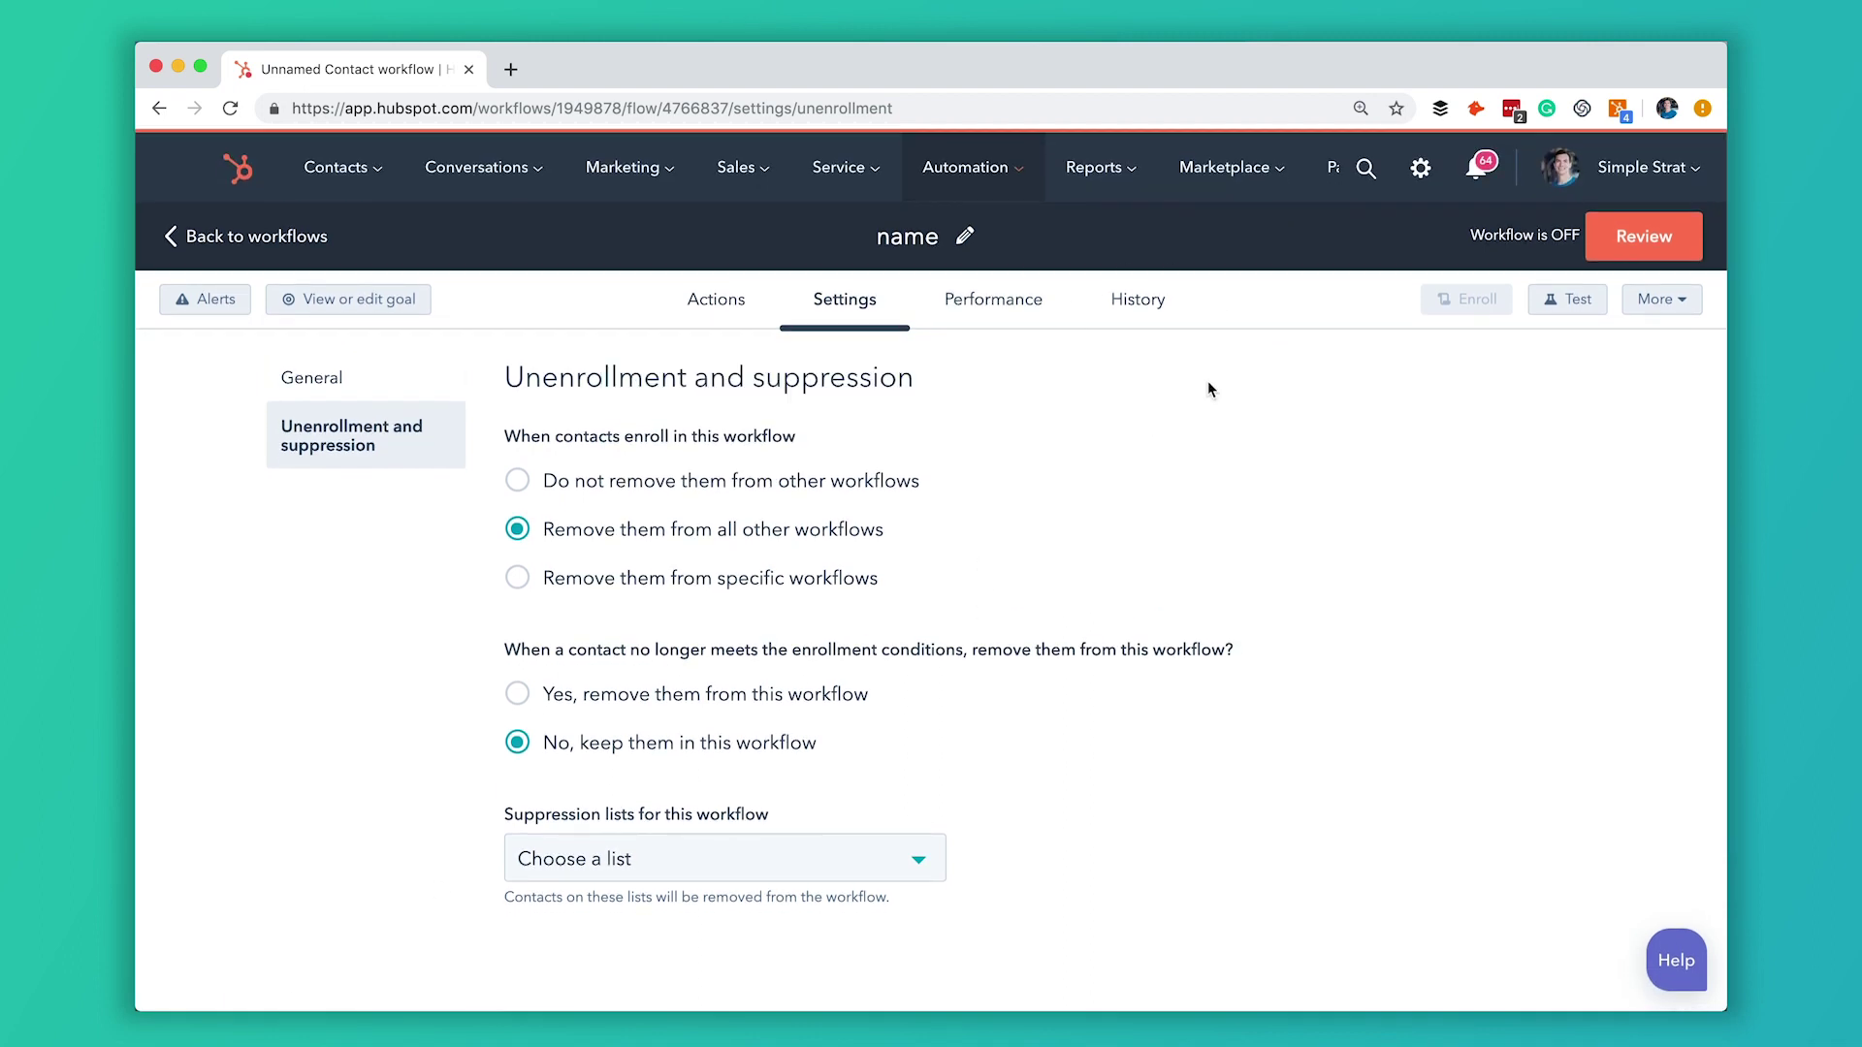
# Examine the workflow's performance page, including the top metrics, contact trends and email trends.
pyautogui.click(1035, 324)
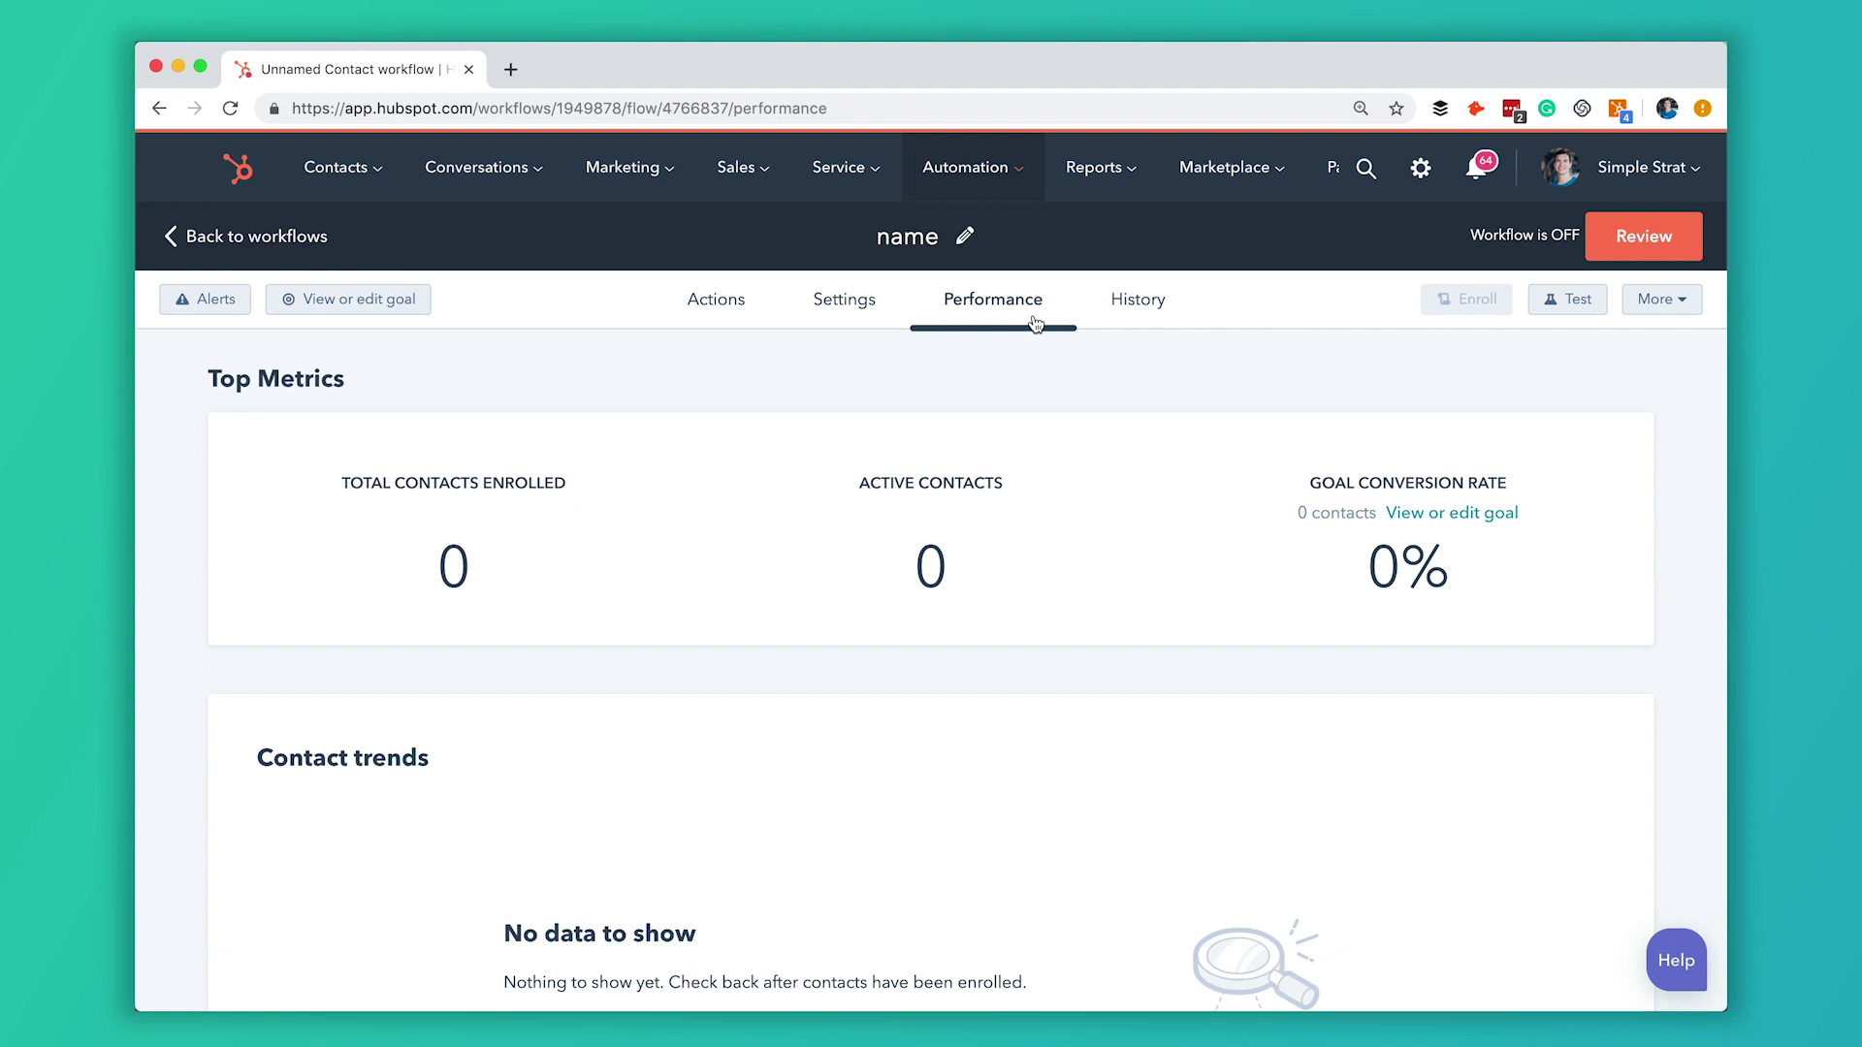
pyautogui.scroll(-2, 1115, 597)
pyautogui.scroll(2, 1116, 597)
pyautogui.scroll(-5, 1305, 561)
pyautogui.scroll(-3, 960, 615)
pyautogui.scroll(1, 1009, 636)
pyautogui.scroll(-5, 882, 626)
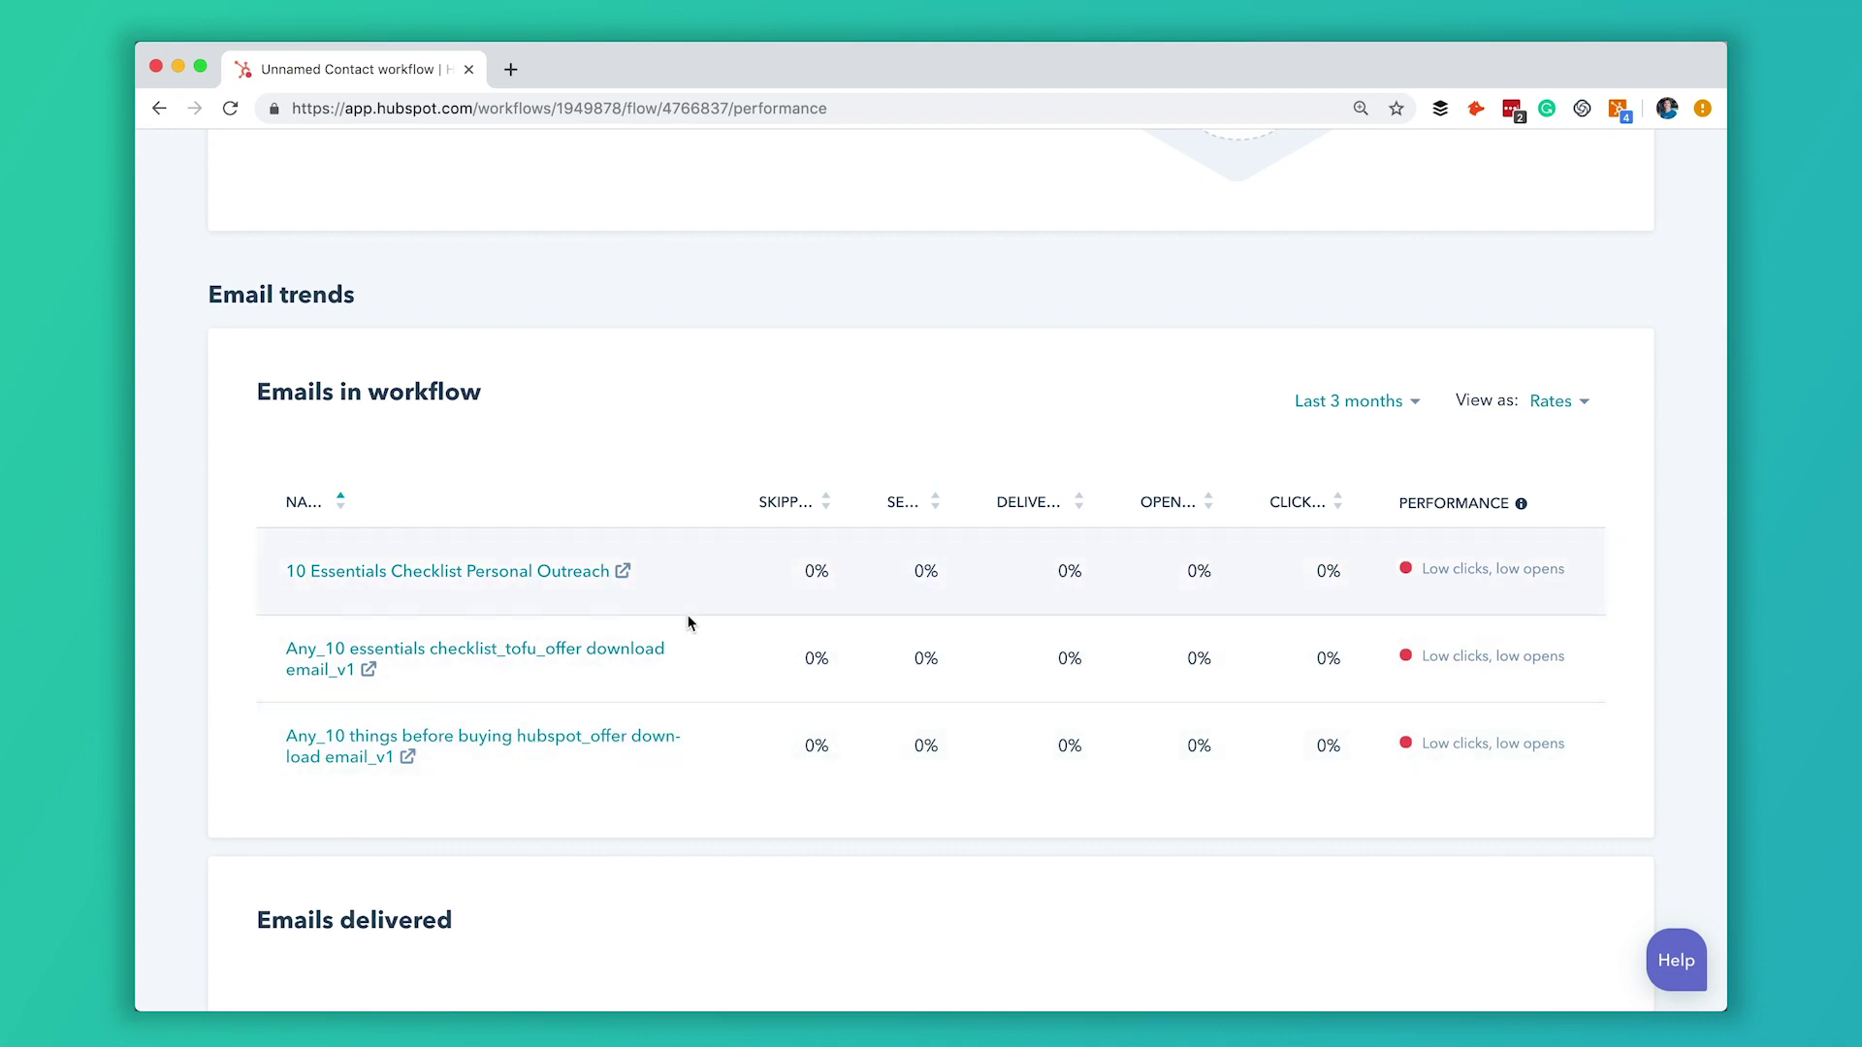
pyautogui.scroll(-4, 1043, 591)
pyautogui.scroll(-2, 1039, 595)
pyautogui.scroll(-4, 947, 727)
pyautogui.scroll(-15, 883, 750)
pyautogui.scroll(20, 882, 744)
pyautogui.scroll(3, 882, 747)
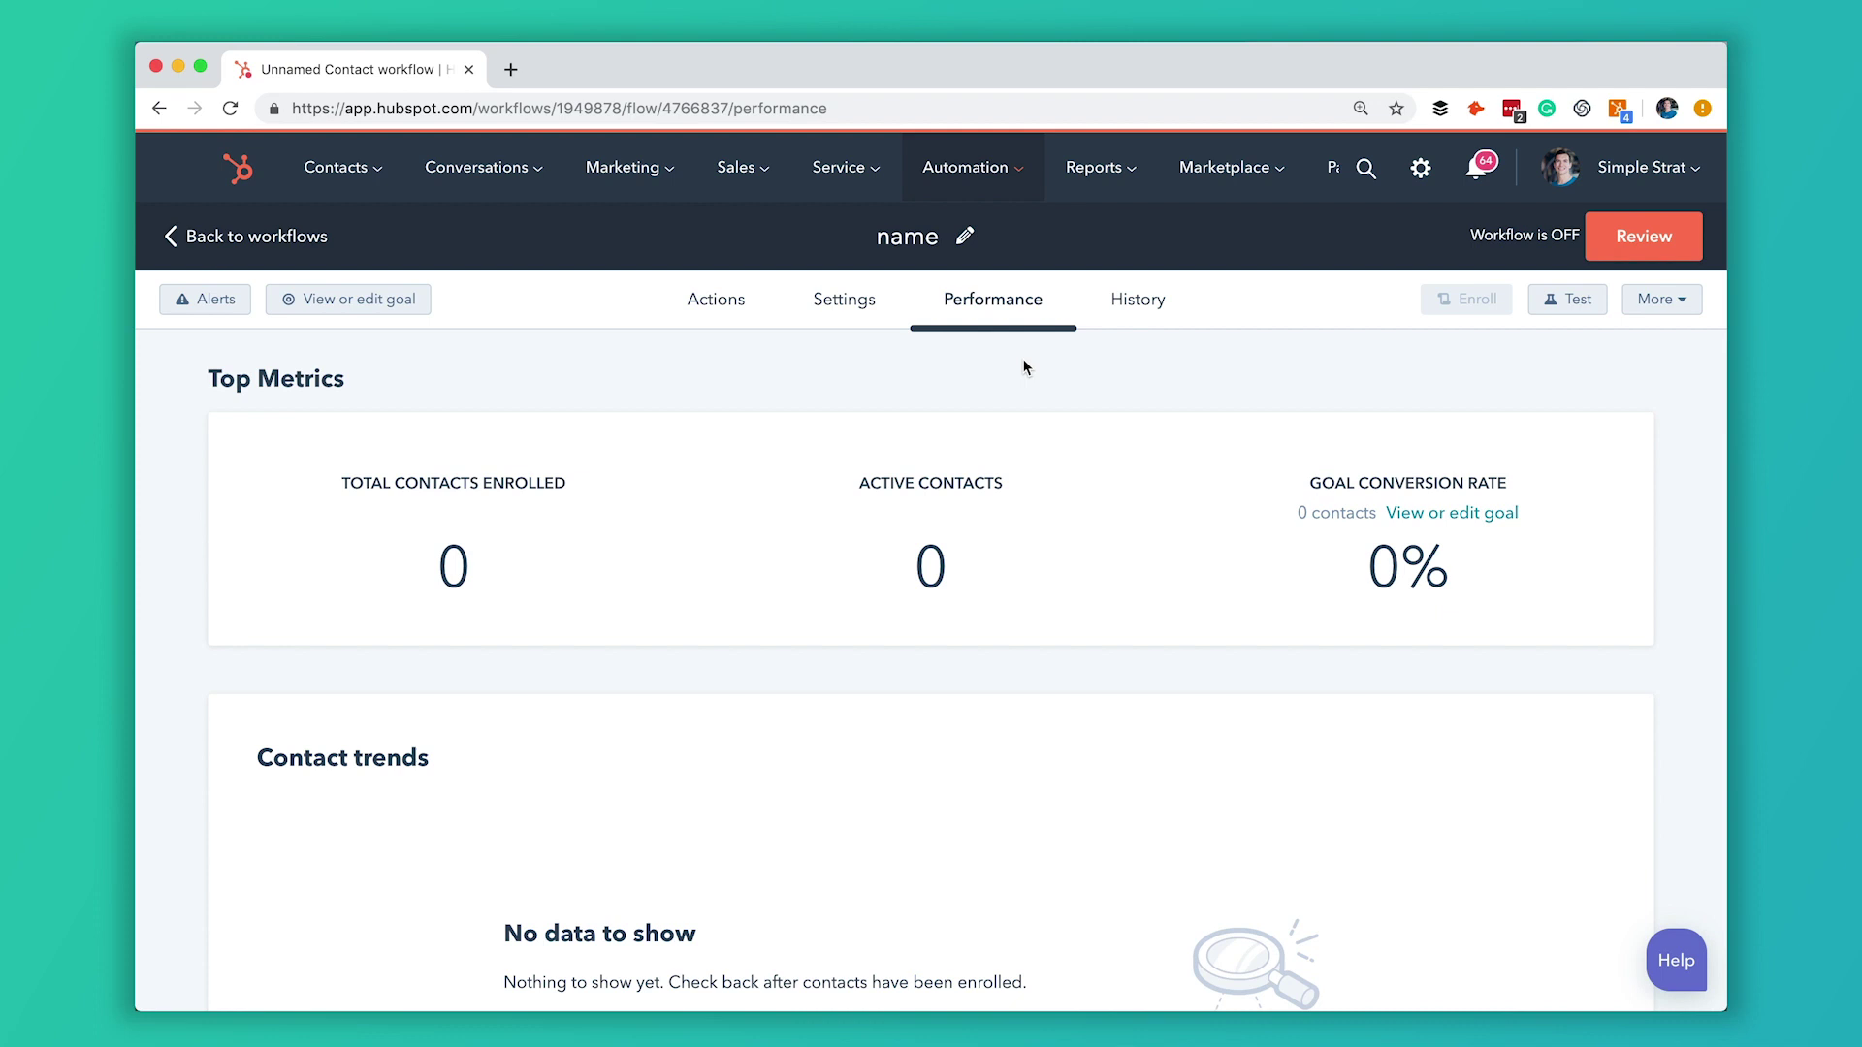
# Examine the workflow's history of events and related contacts.
pyautogui.click(1157, 306)
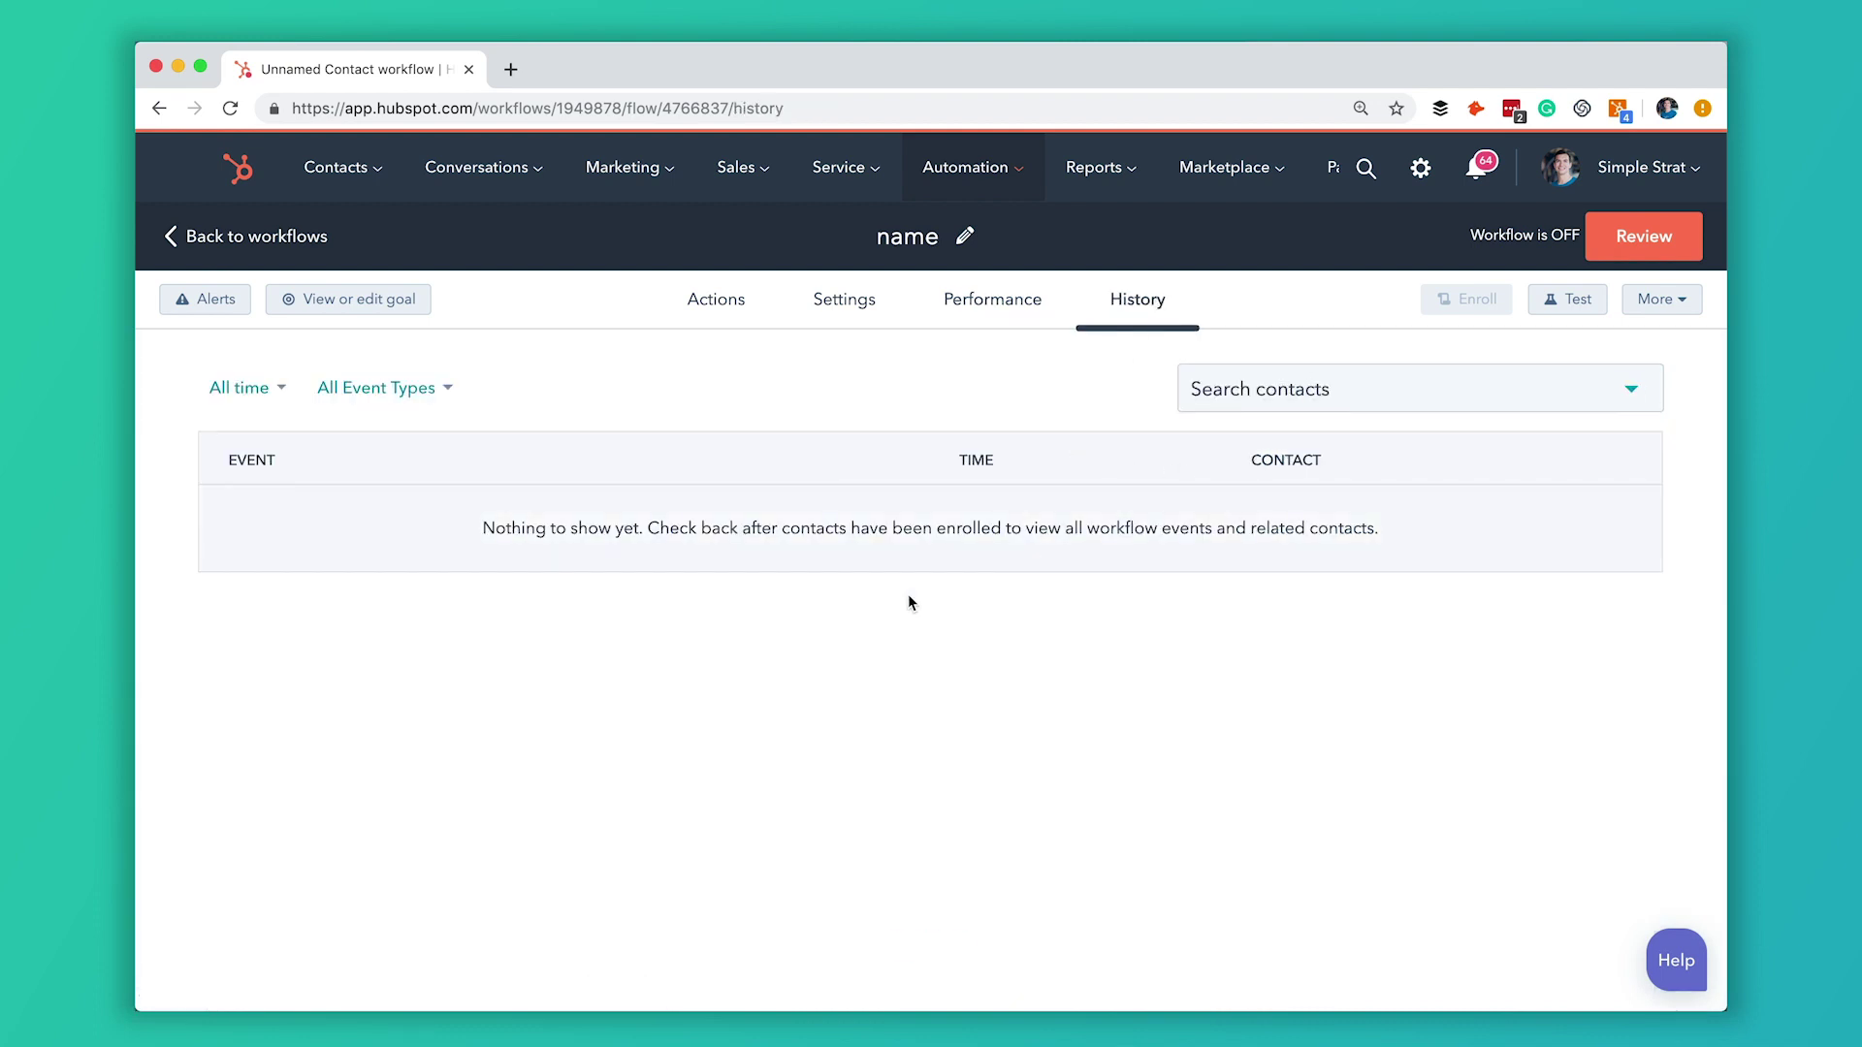
pyautogui.scroll(-2, 847, 654)
pyautogui.scroll(2, 846, 655)
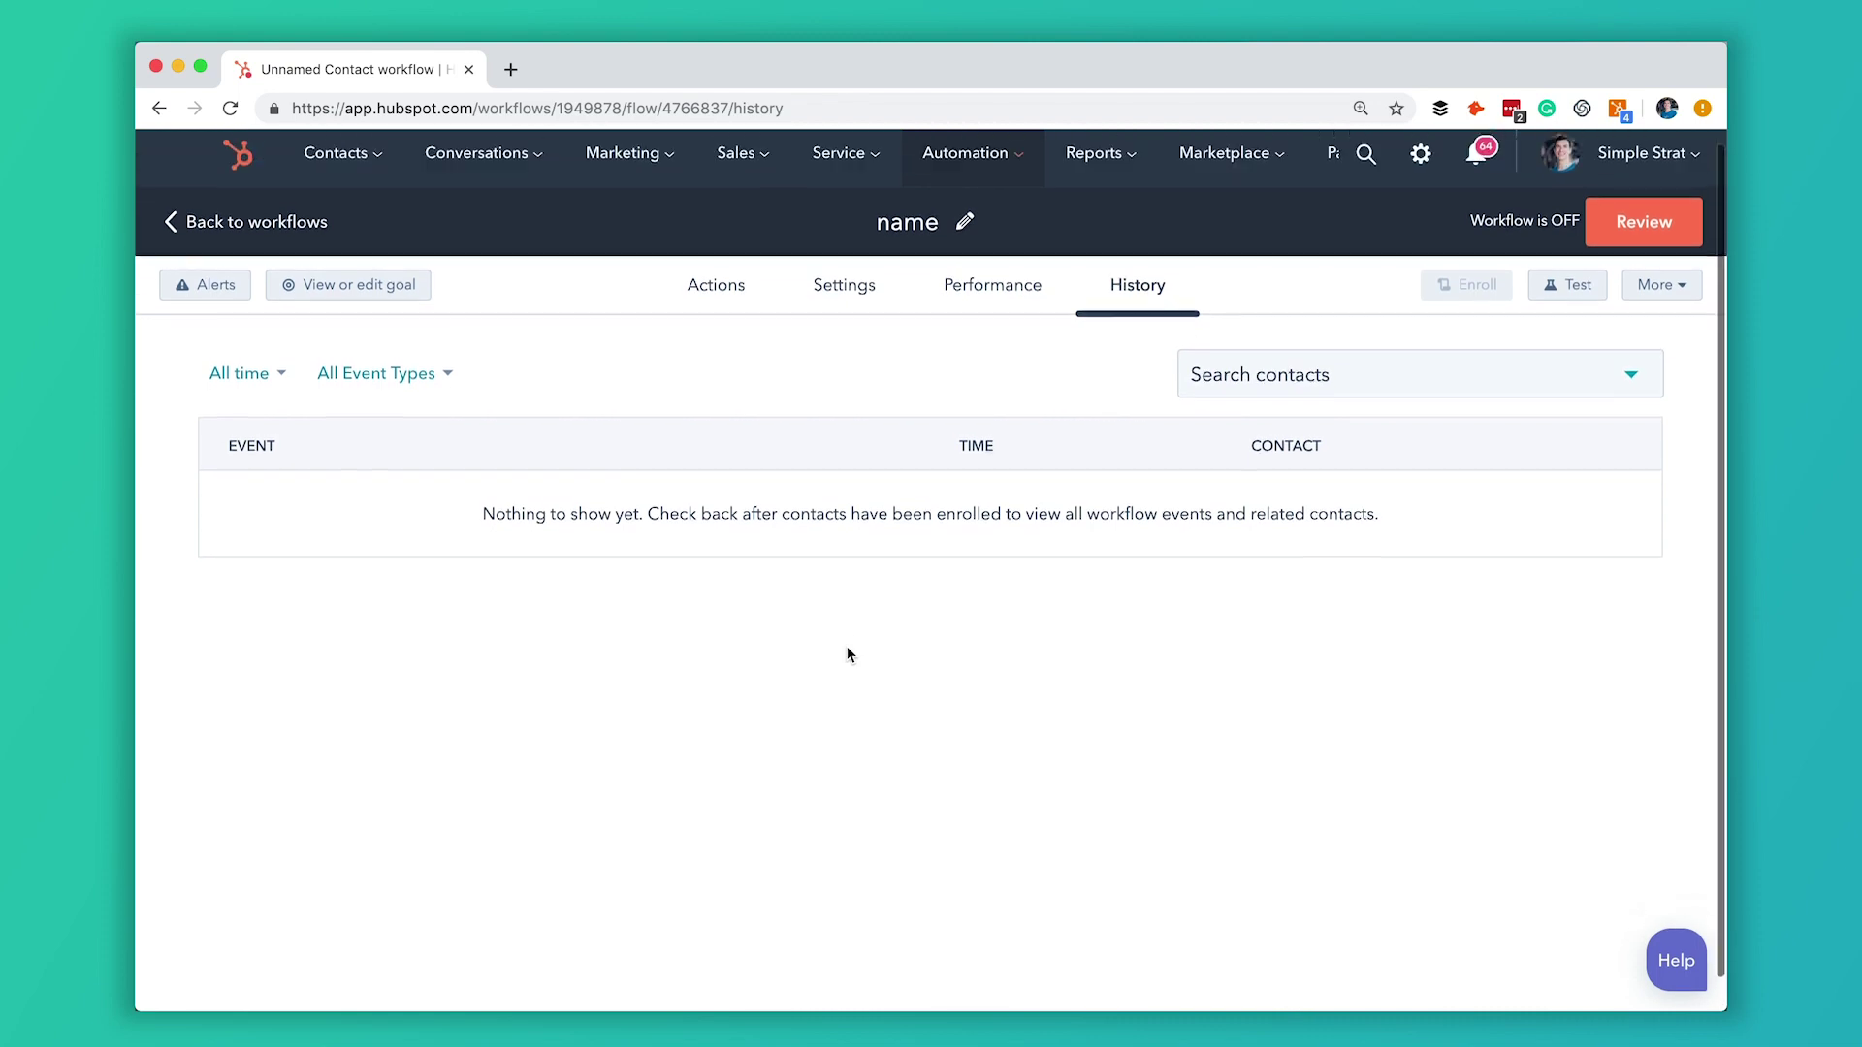
pyautogui.scroll(-1, 847, 650)
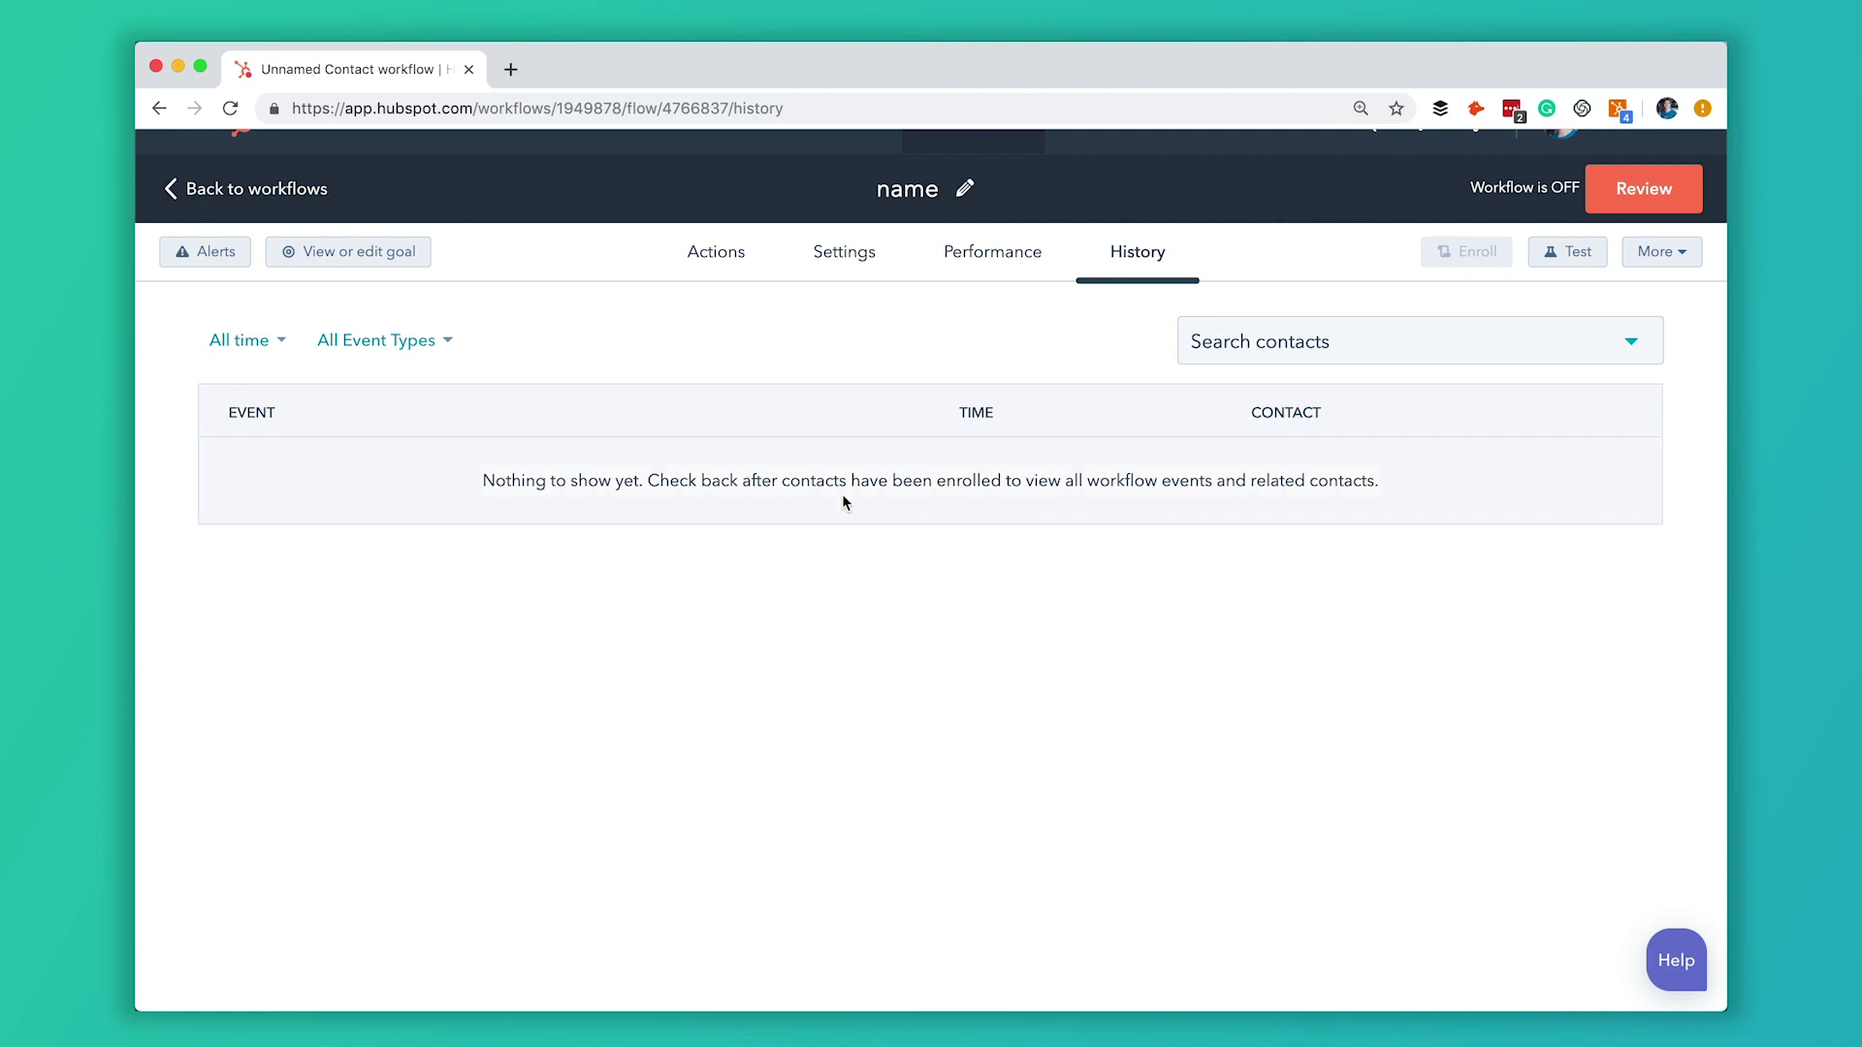
pyautogui.scroll(1, 842, 498)
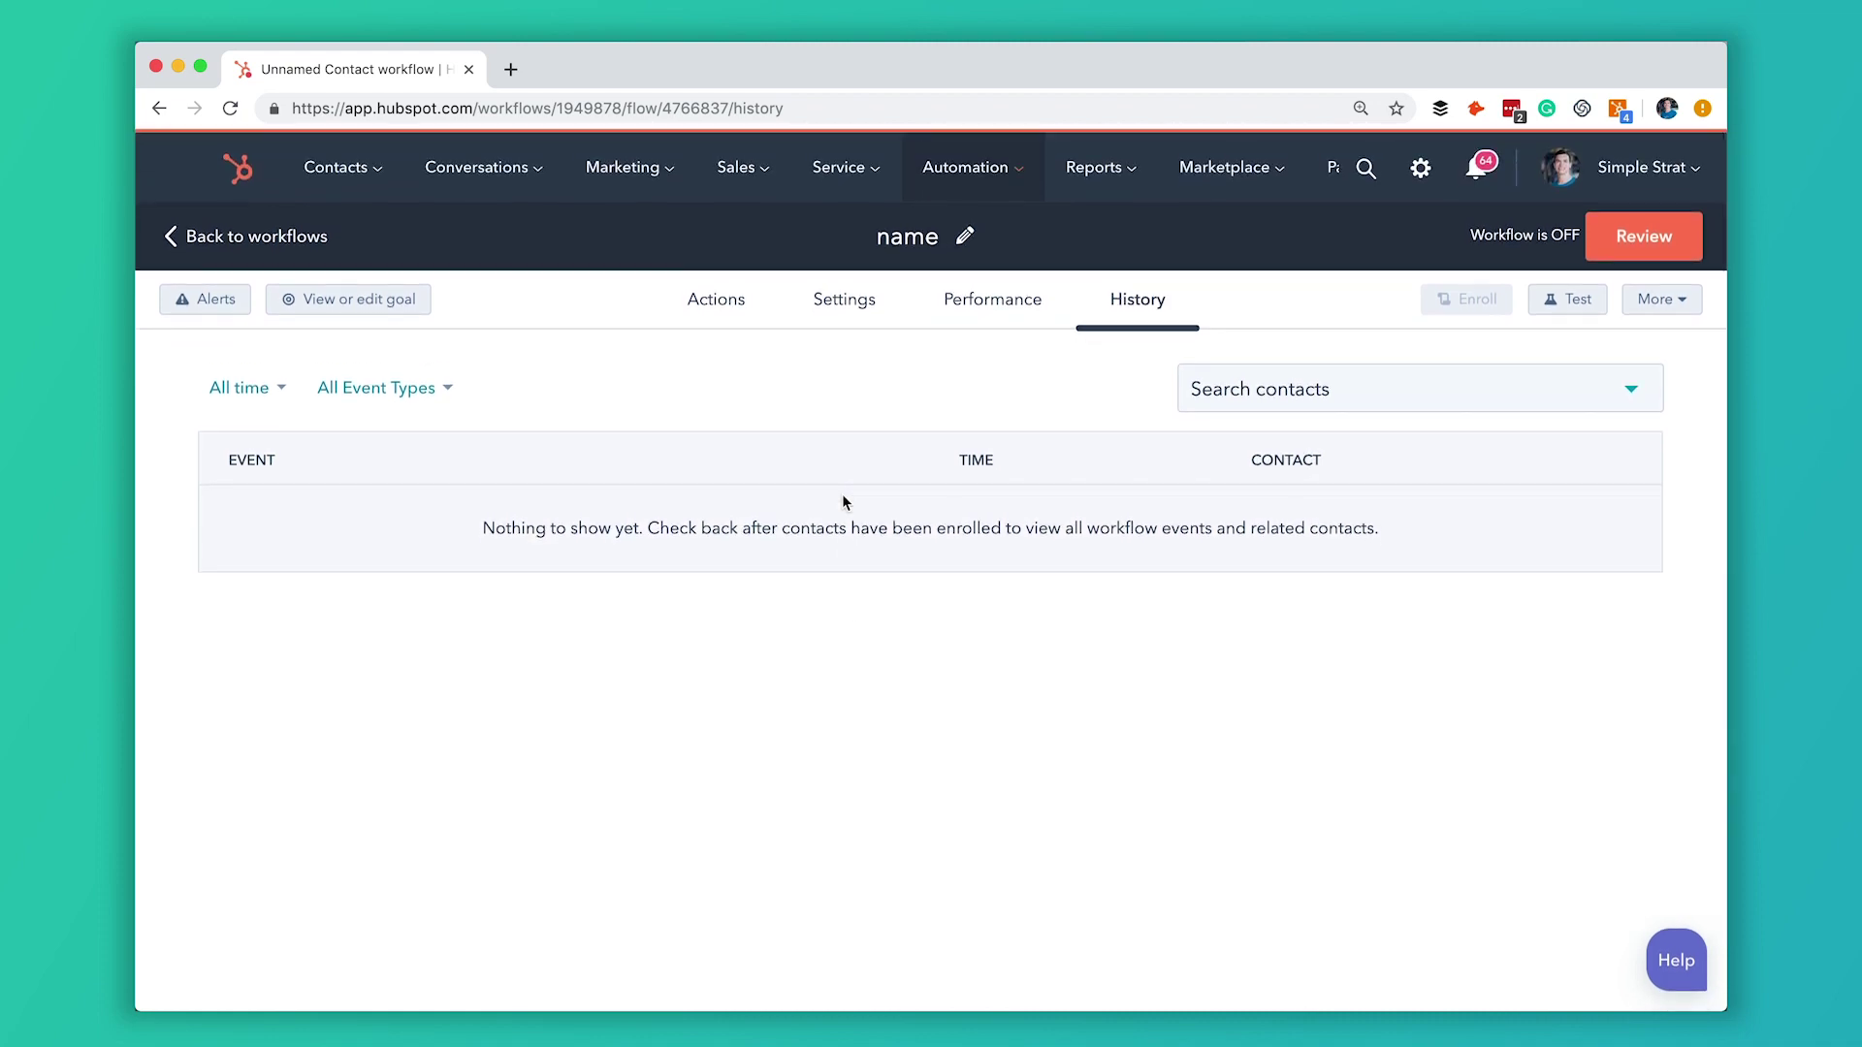
# Look at the workflow's test contact enrollment dialog and its additional description, clone and delete options without using any.
pyautogui.click(1587, 308)
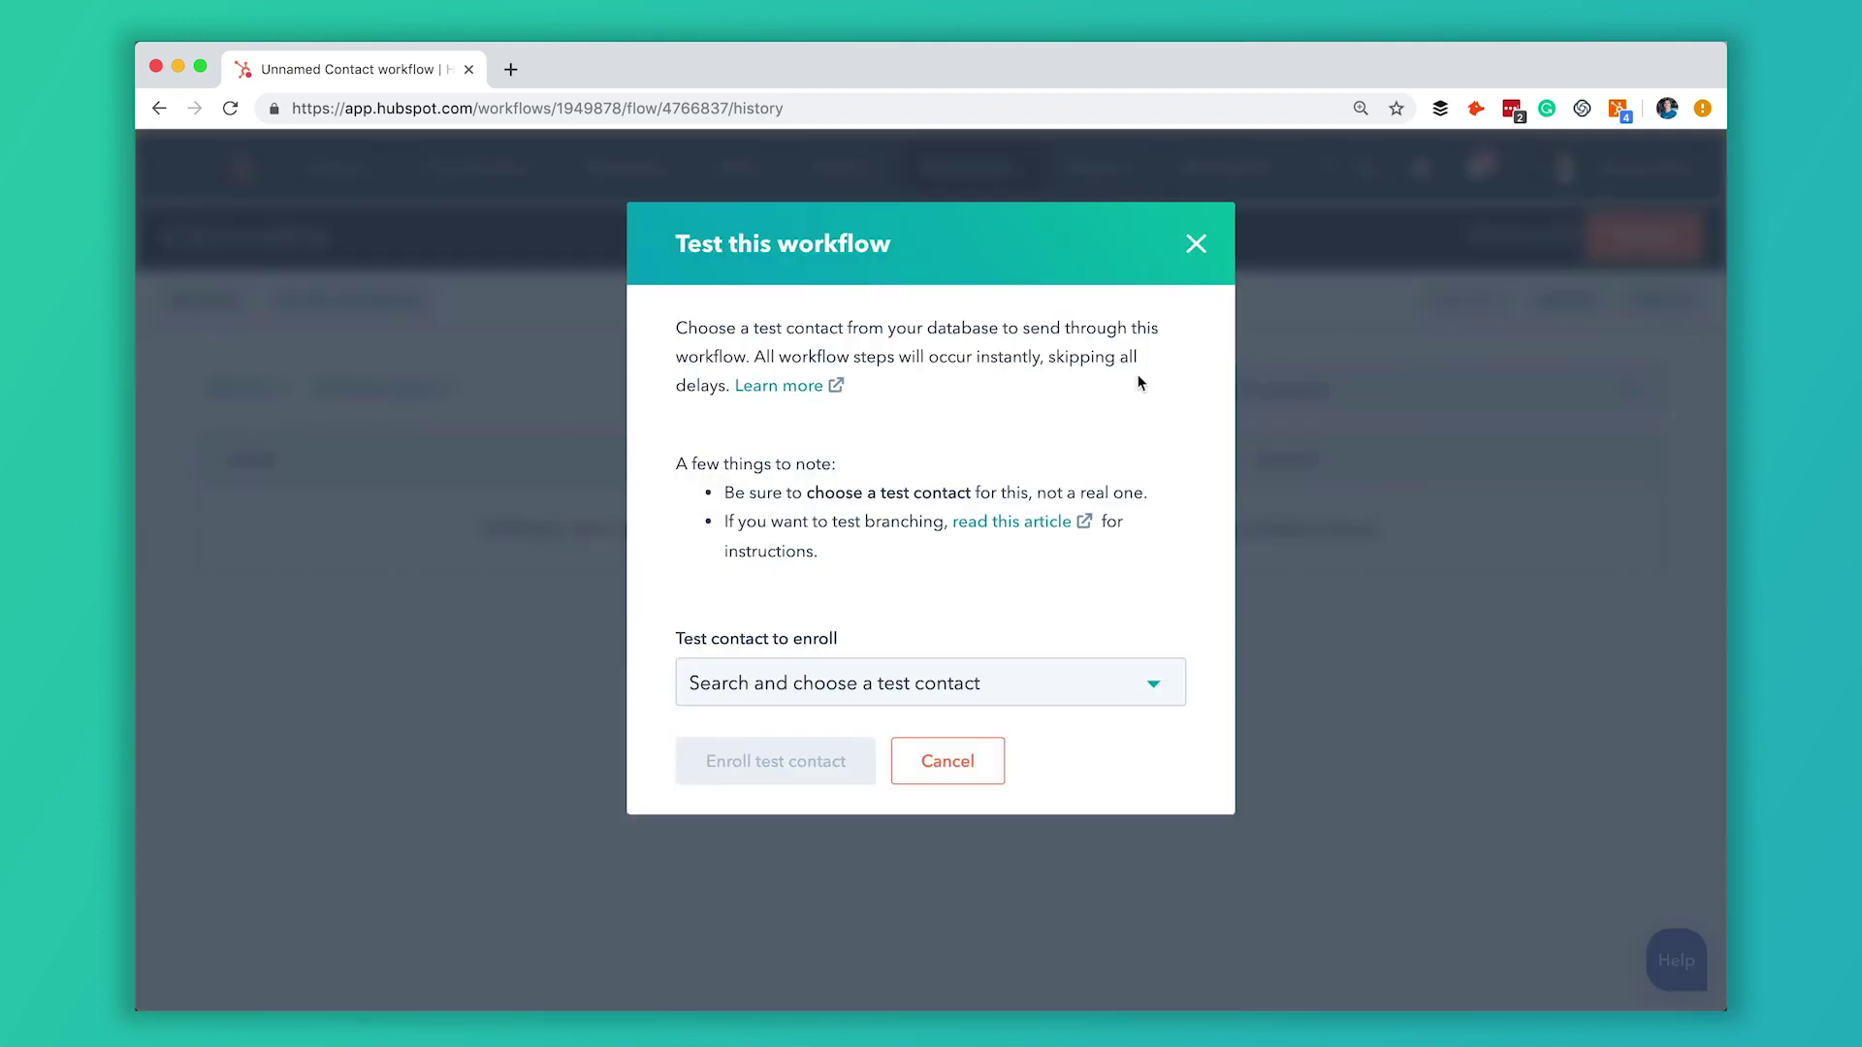
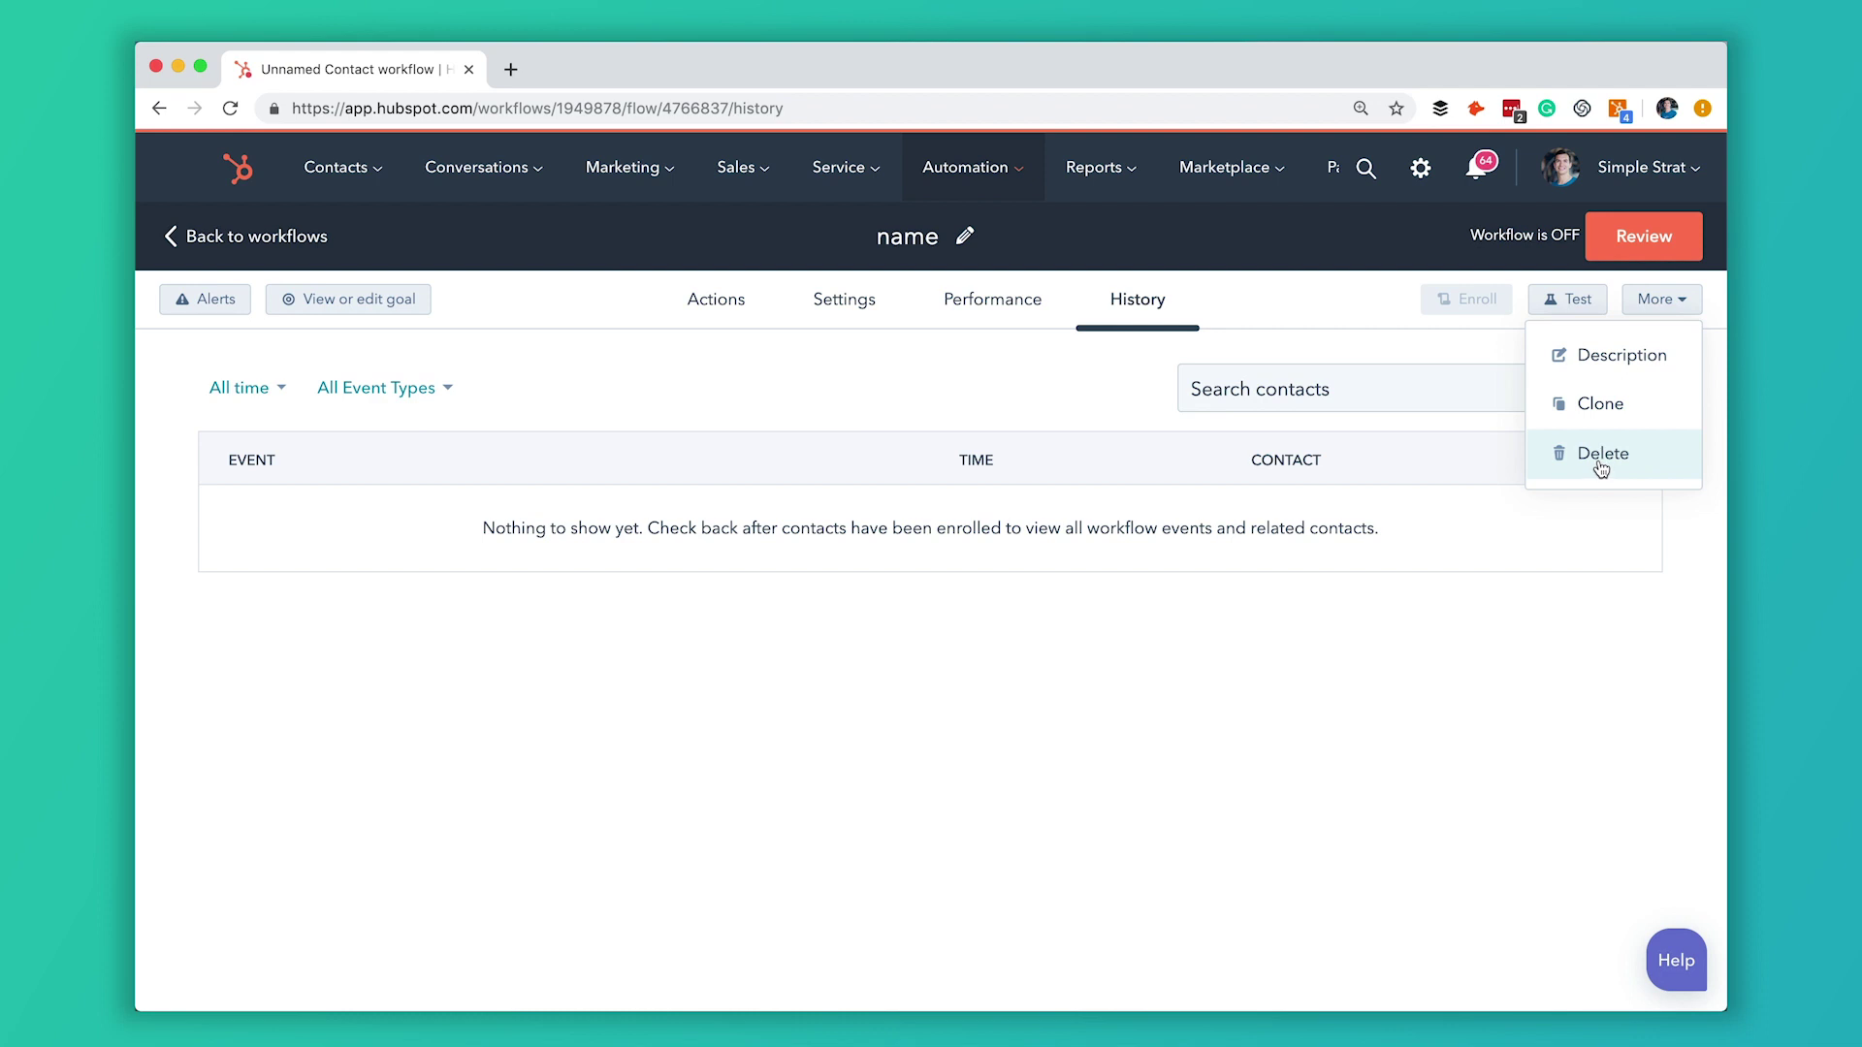
pyautogui.click(1518, 663)
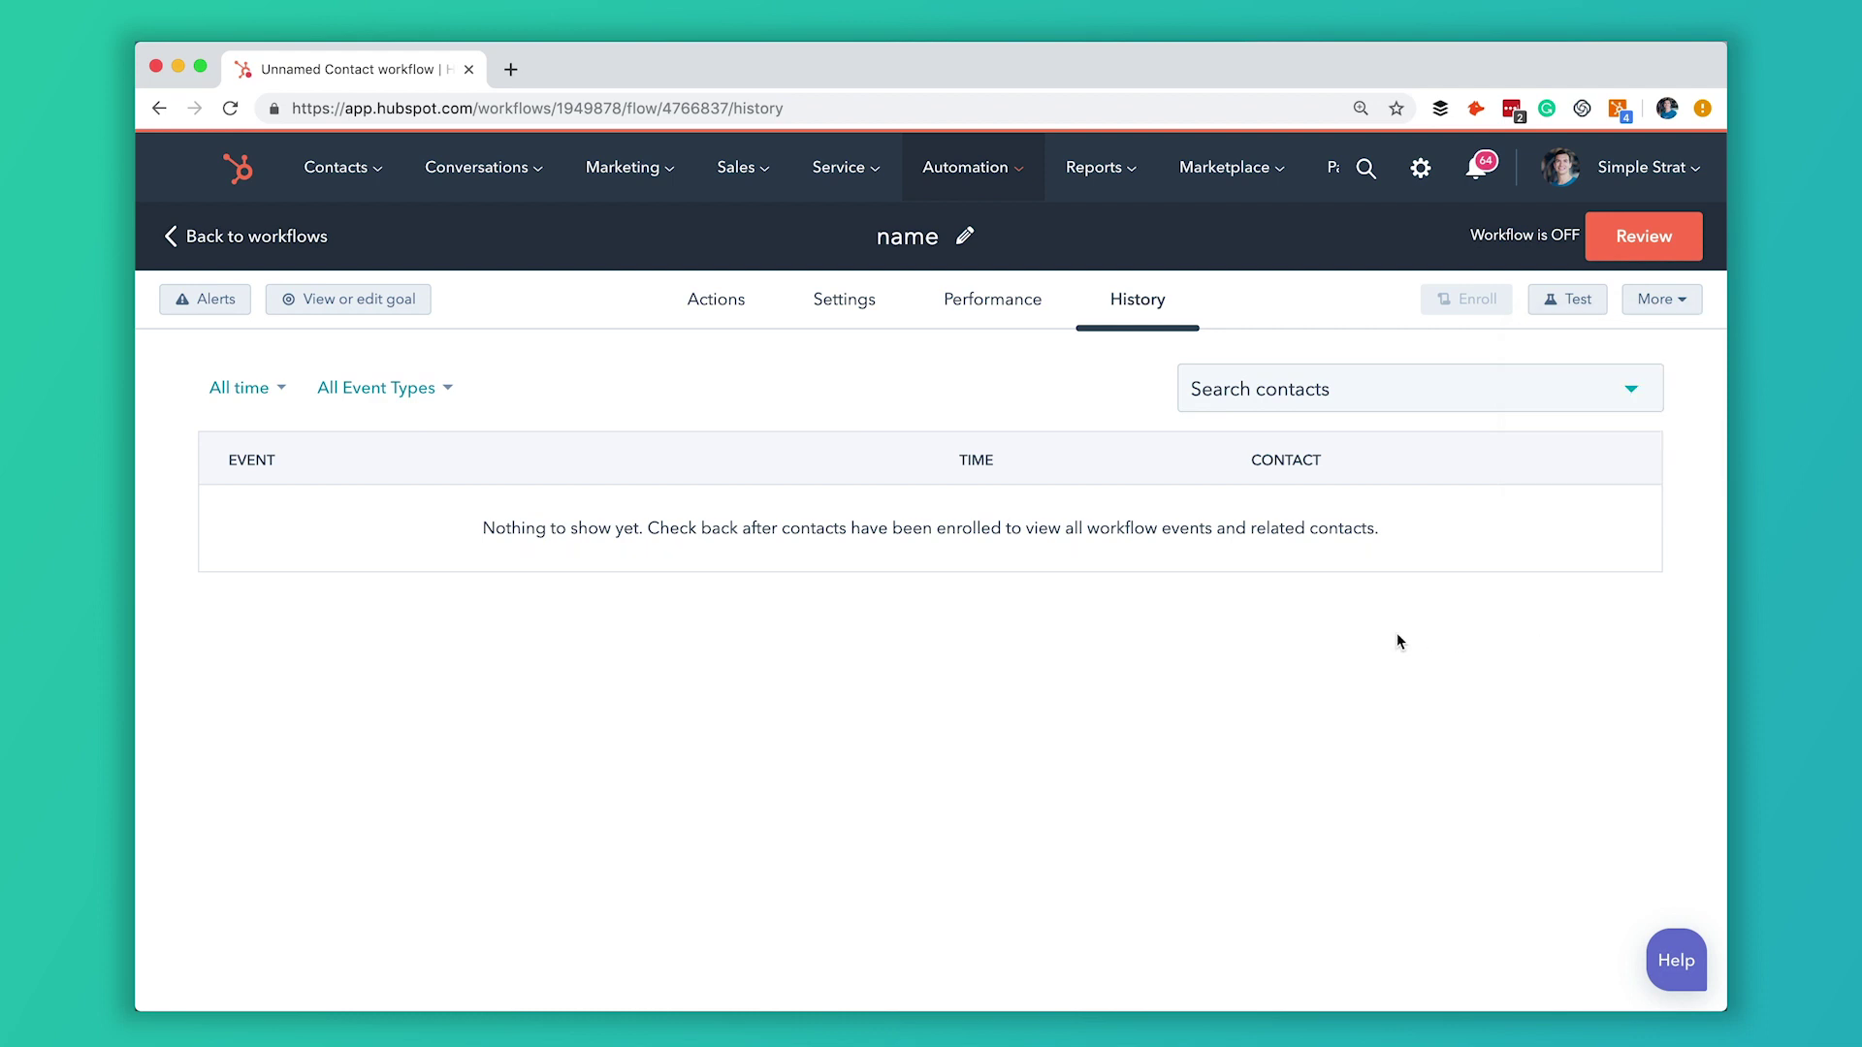
# Open the workflow's pre-activation review and choose to only enroll contacts who meet the trigger criteria after turning the workflow on.
pyautogui.click(1668, 247)
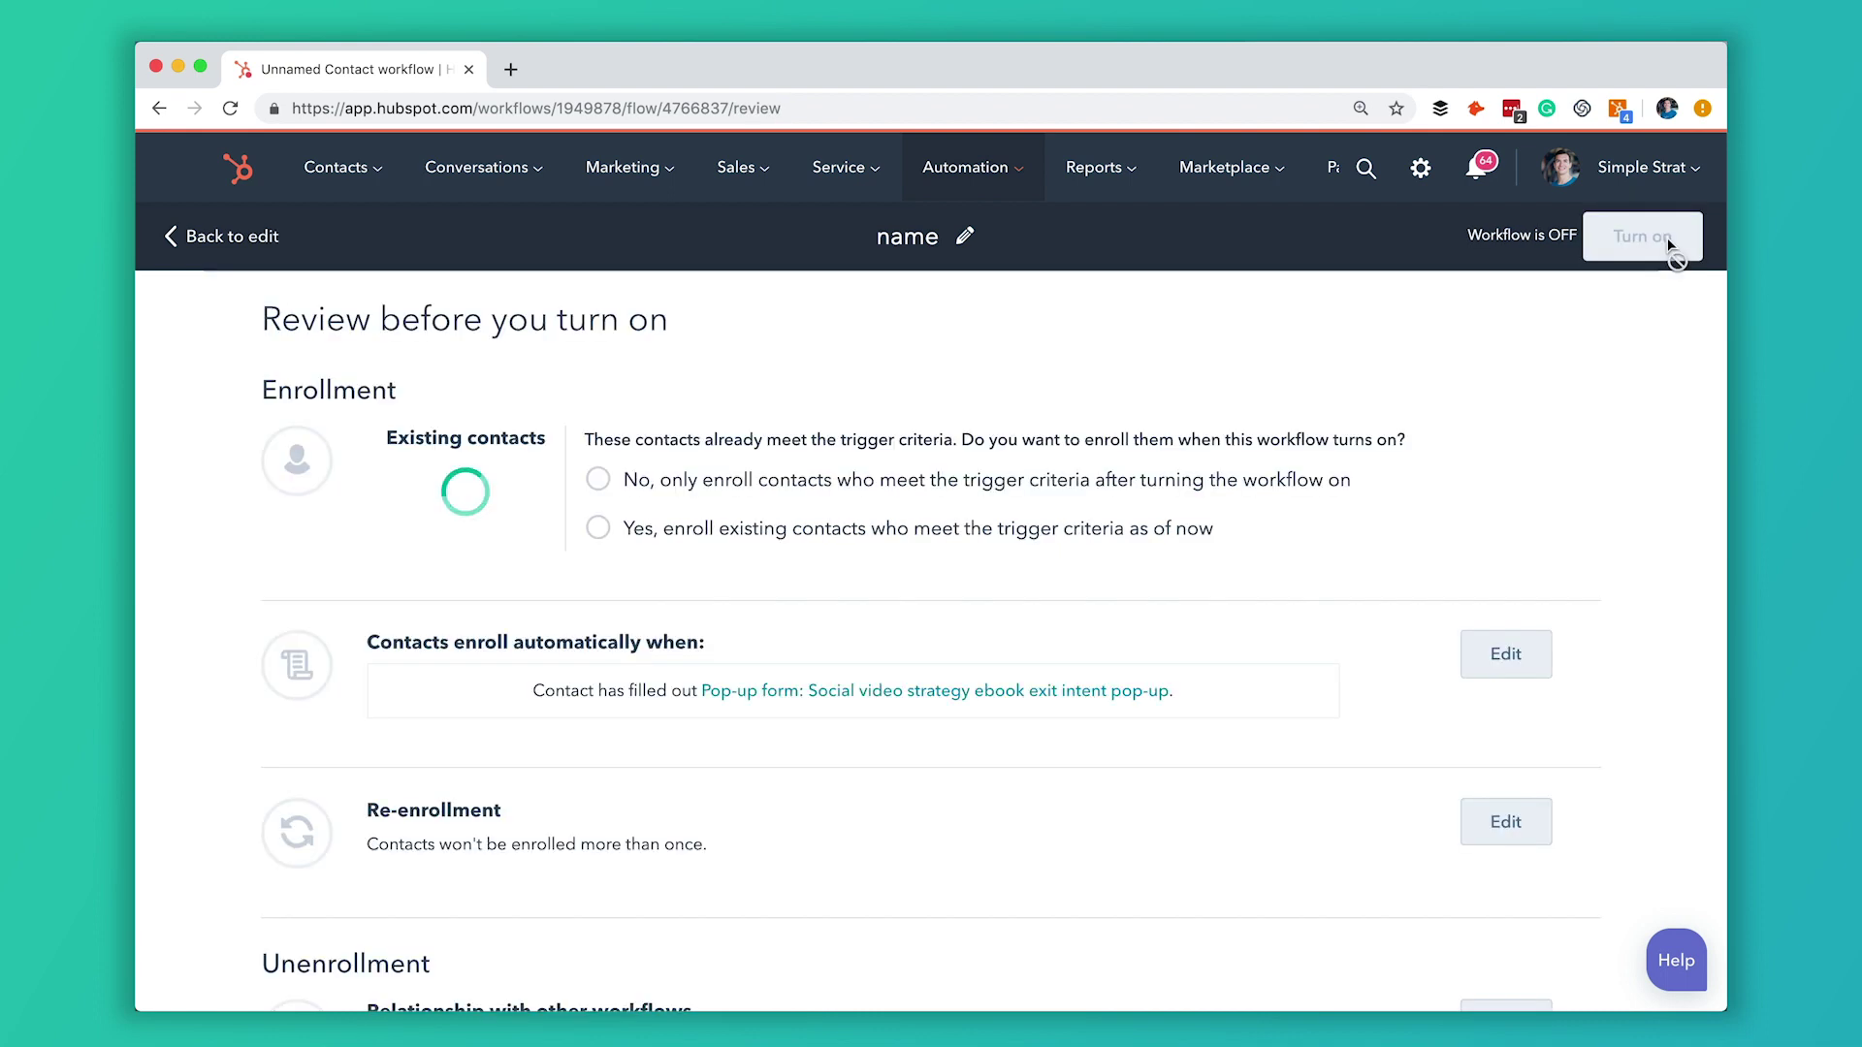
pyautogui.scroll(-5, 1329, 539)
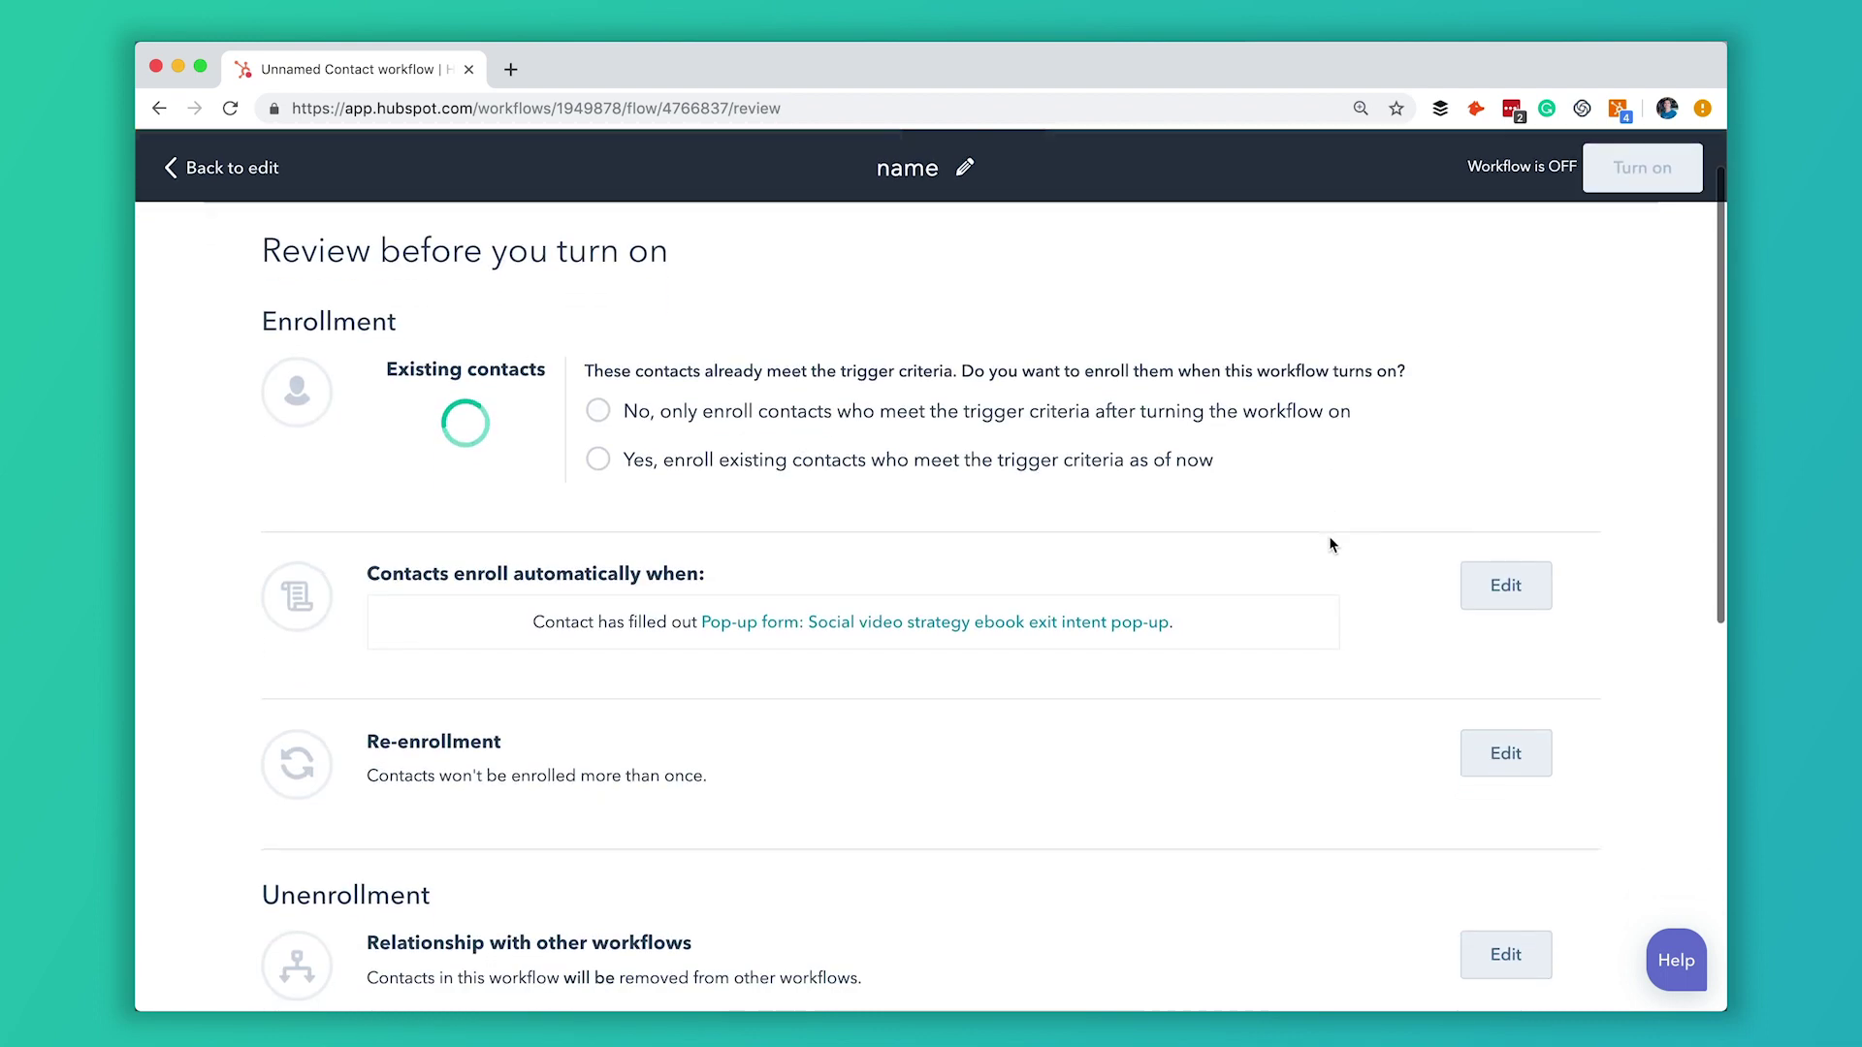
pyautogui.scroll(-5, 1330, 544)
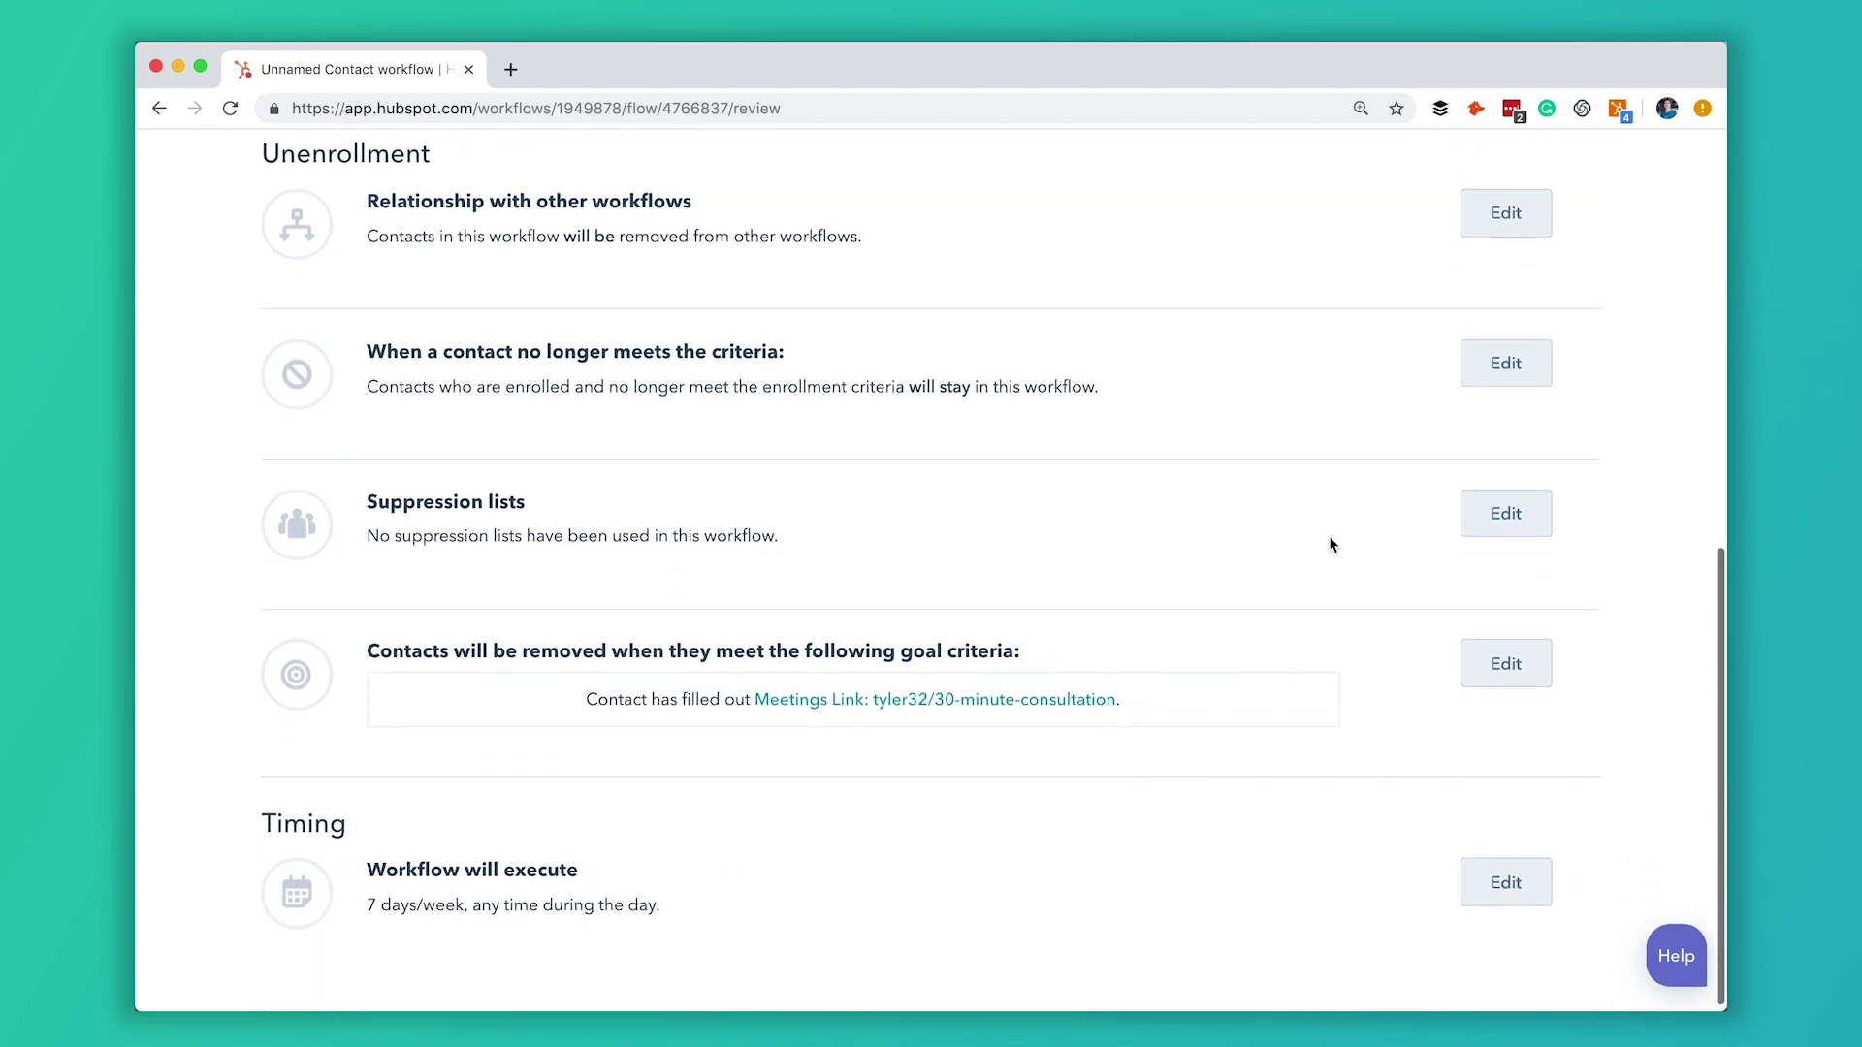
pyautogui.scroll(6, 1331, 544)
pyautogui.scroll(4, 1331, 544)
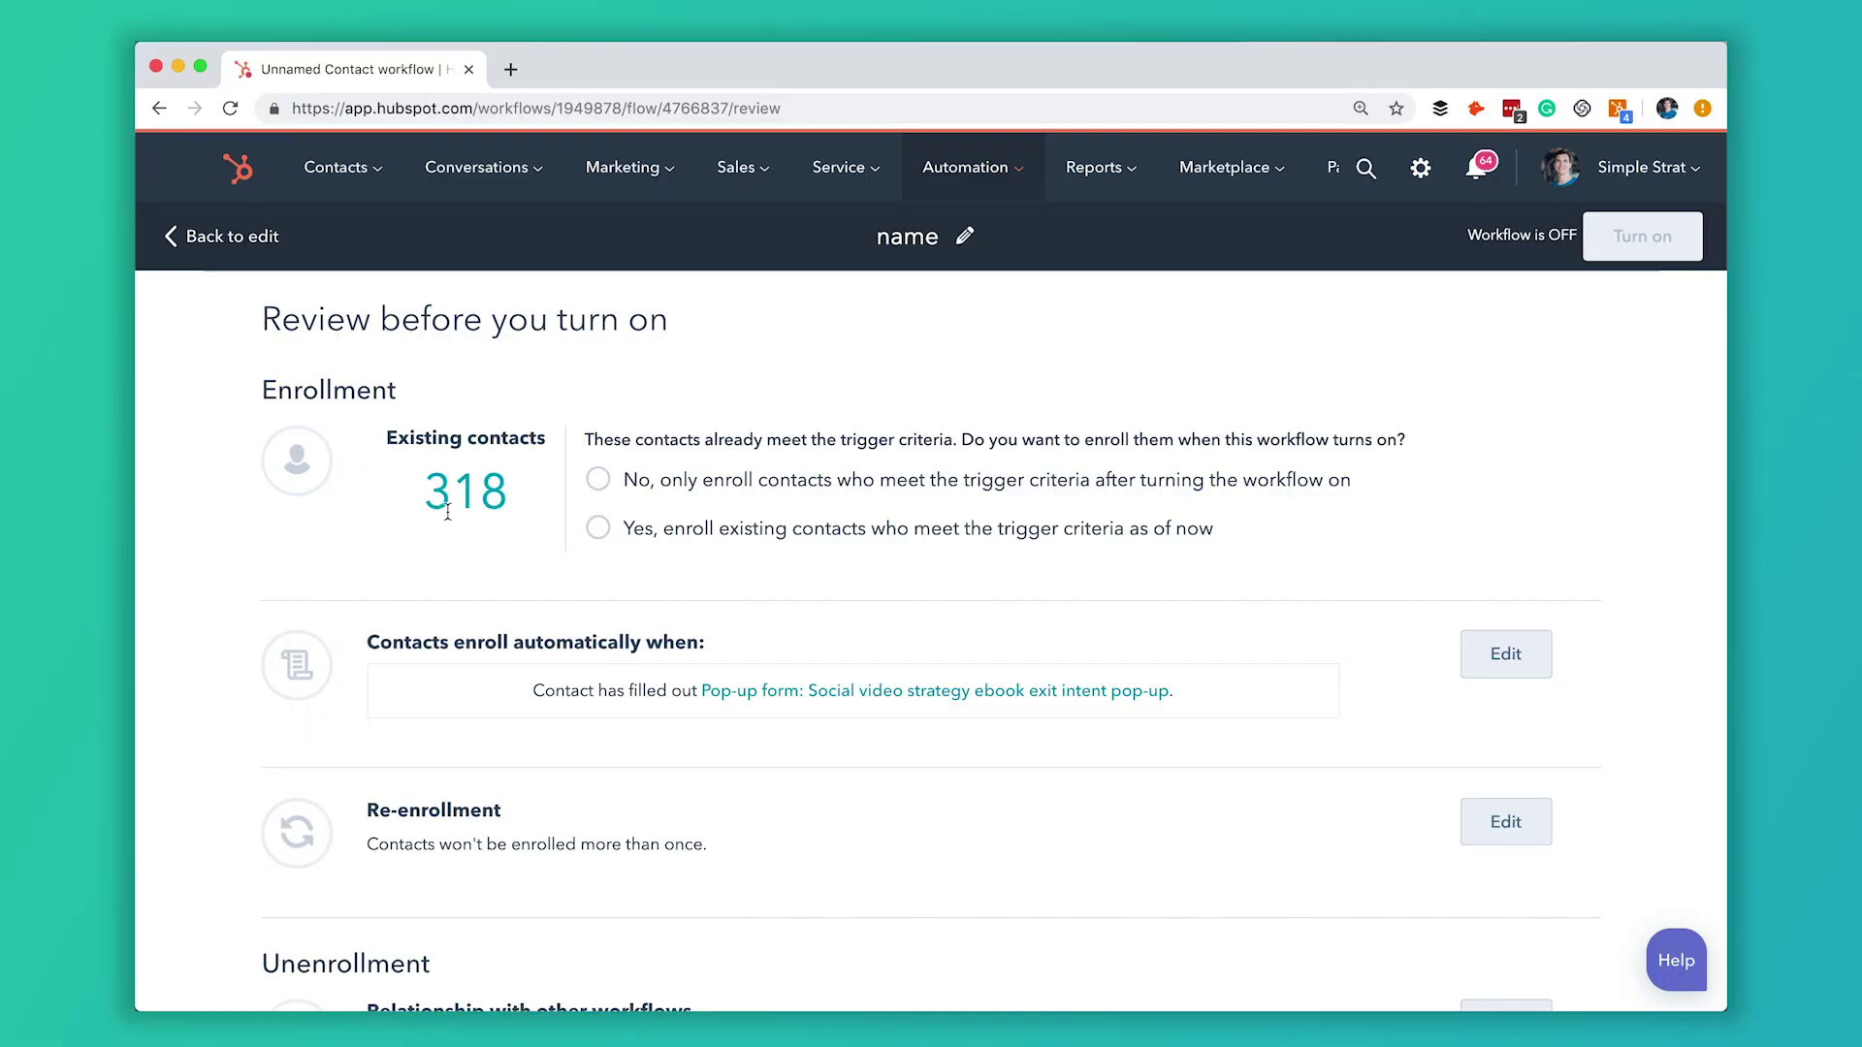
pyautogui.click(599, 481)
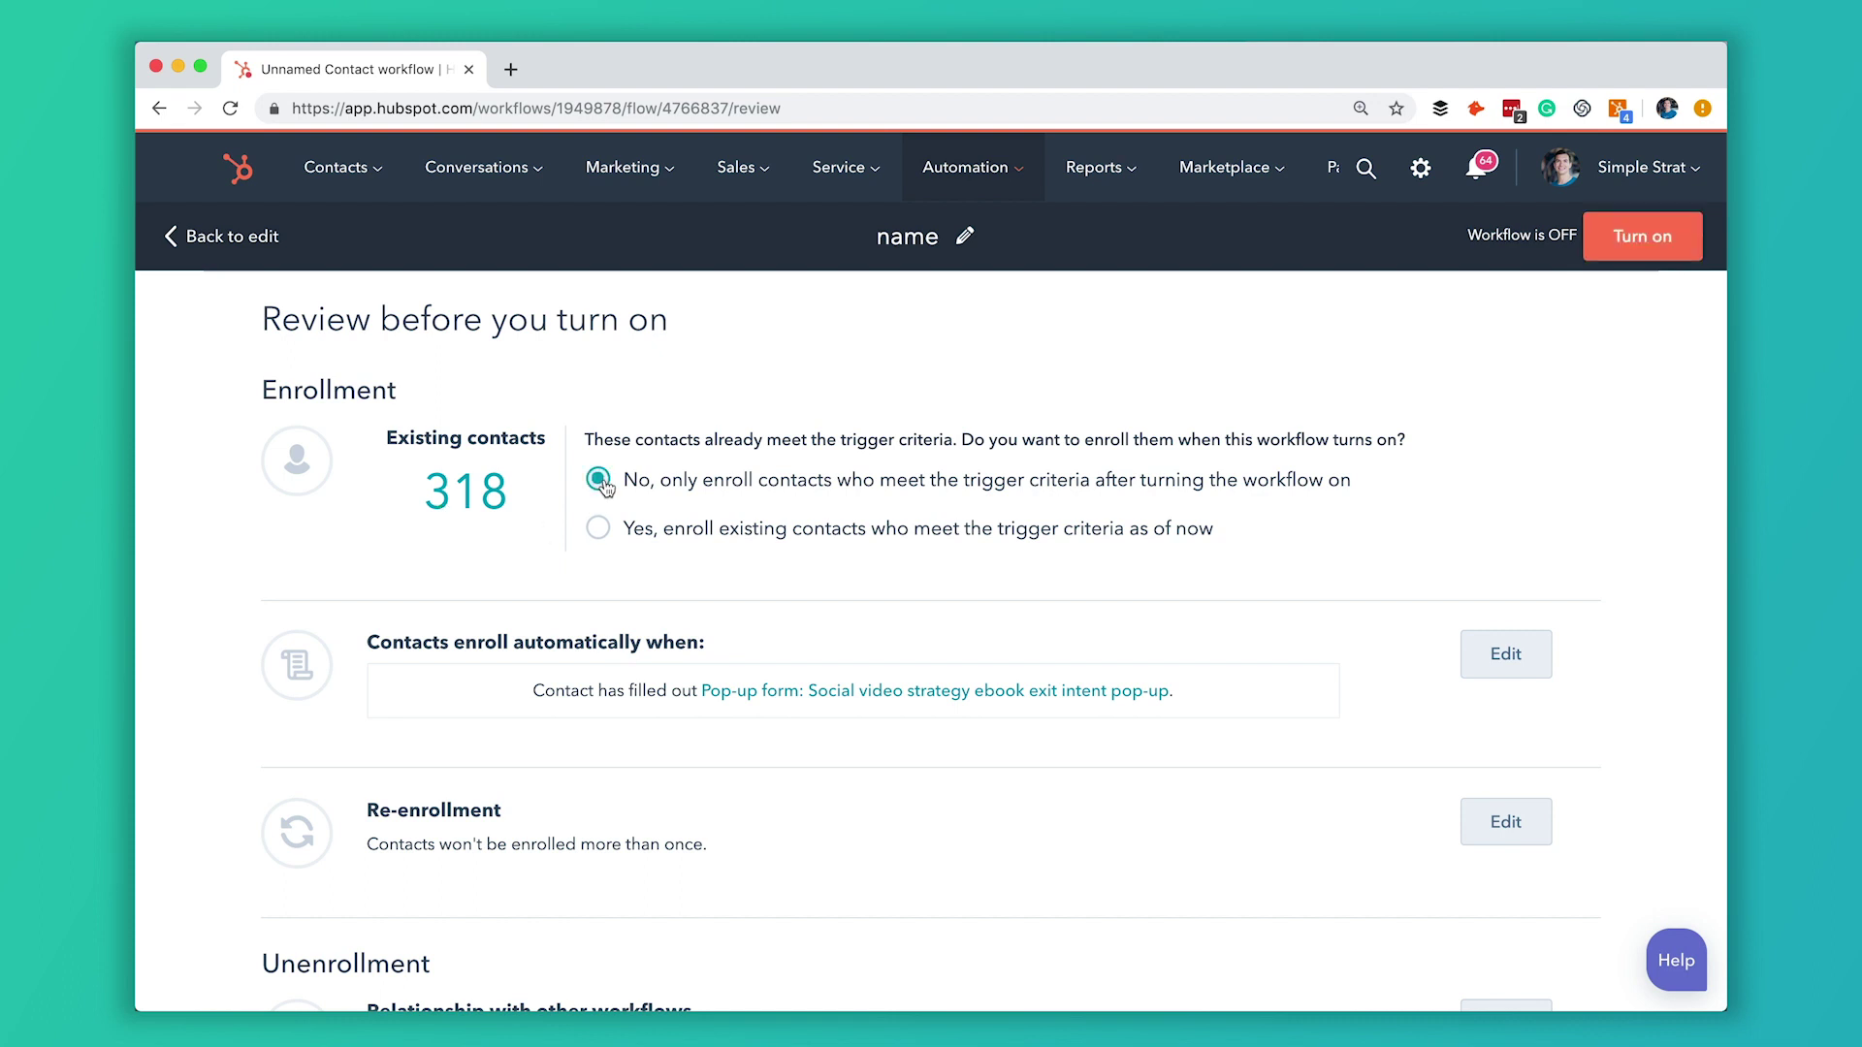
# Examine the review's enrollment trigger, re-enrollment, unenrollment, suppression list, goal criteria and timing settings.
pyautogui.scroll(-5, 529, 535)
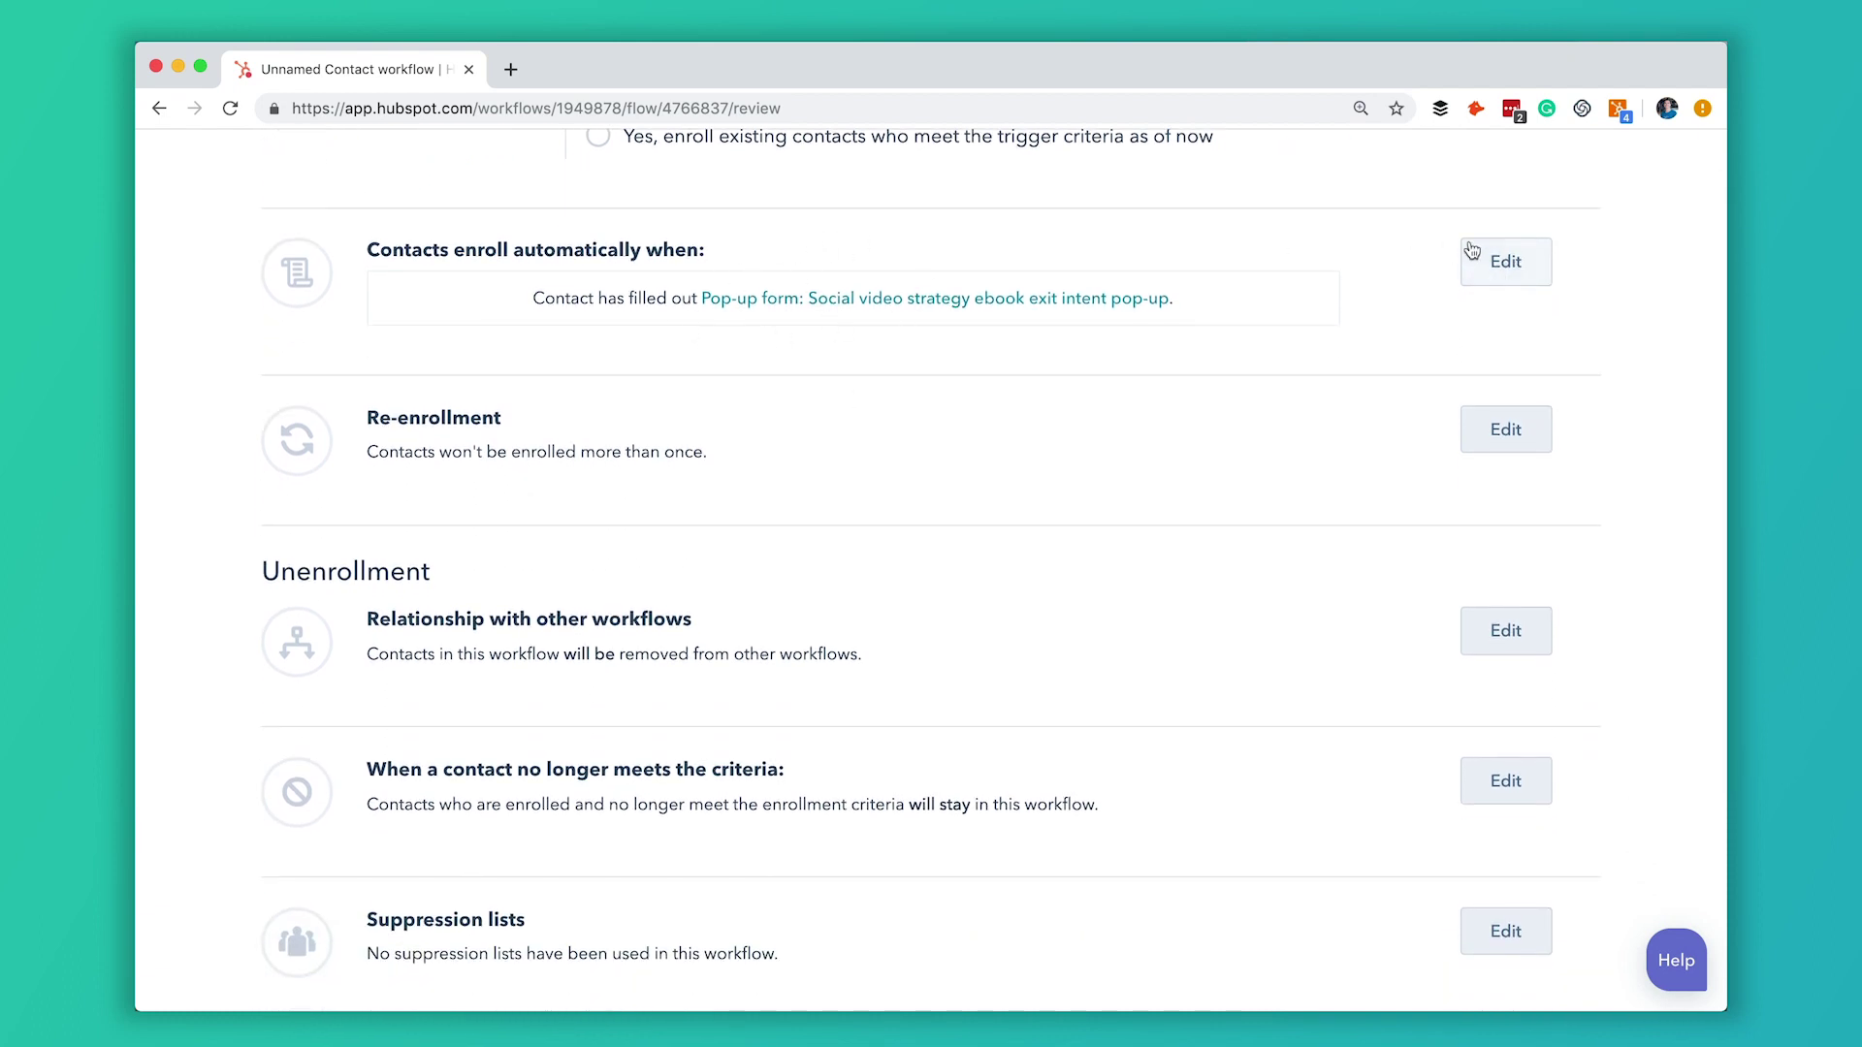
pyautogui.scroll(-3, 1239, 361)
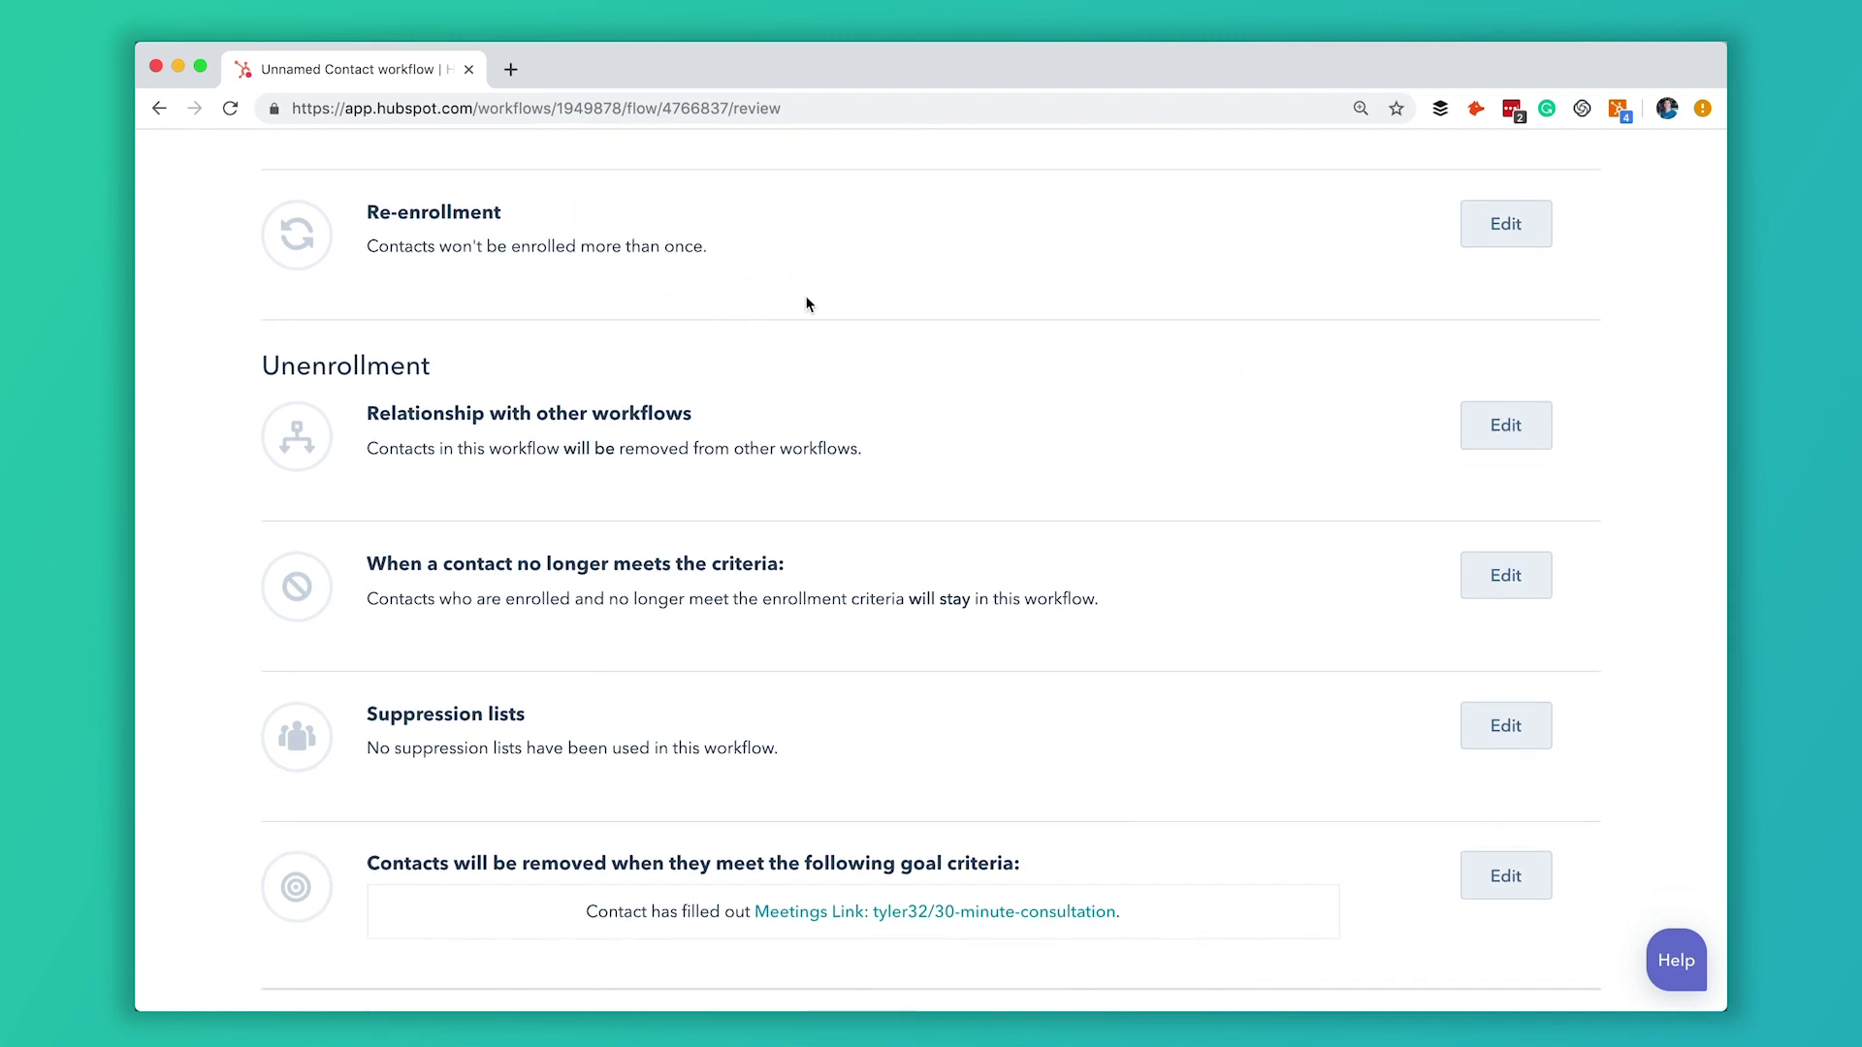
pyautogui.scroll(1, 715, 251)
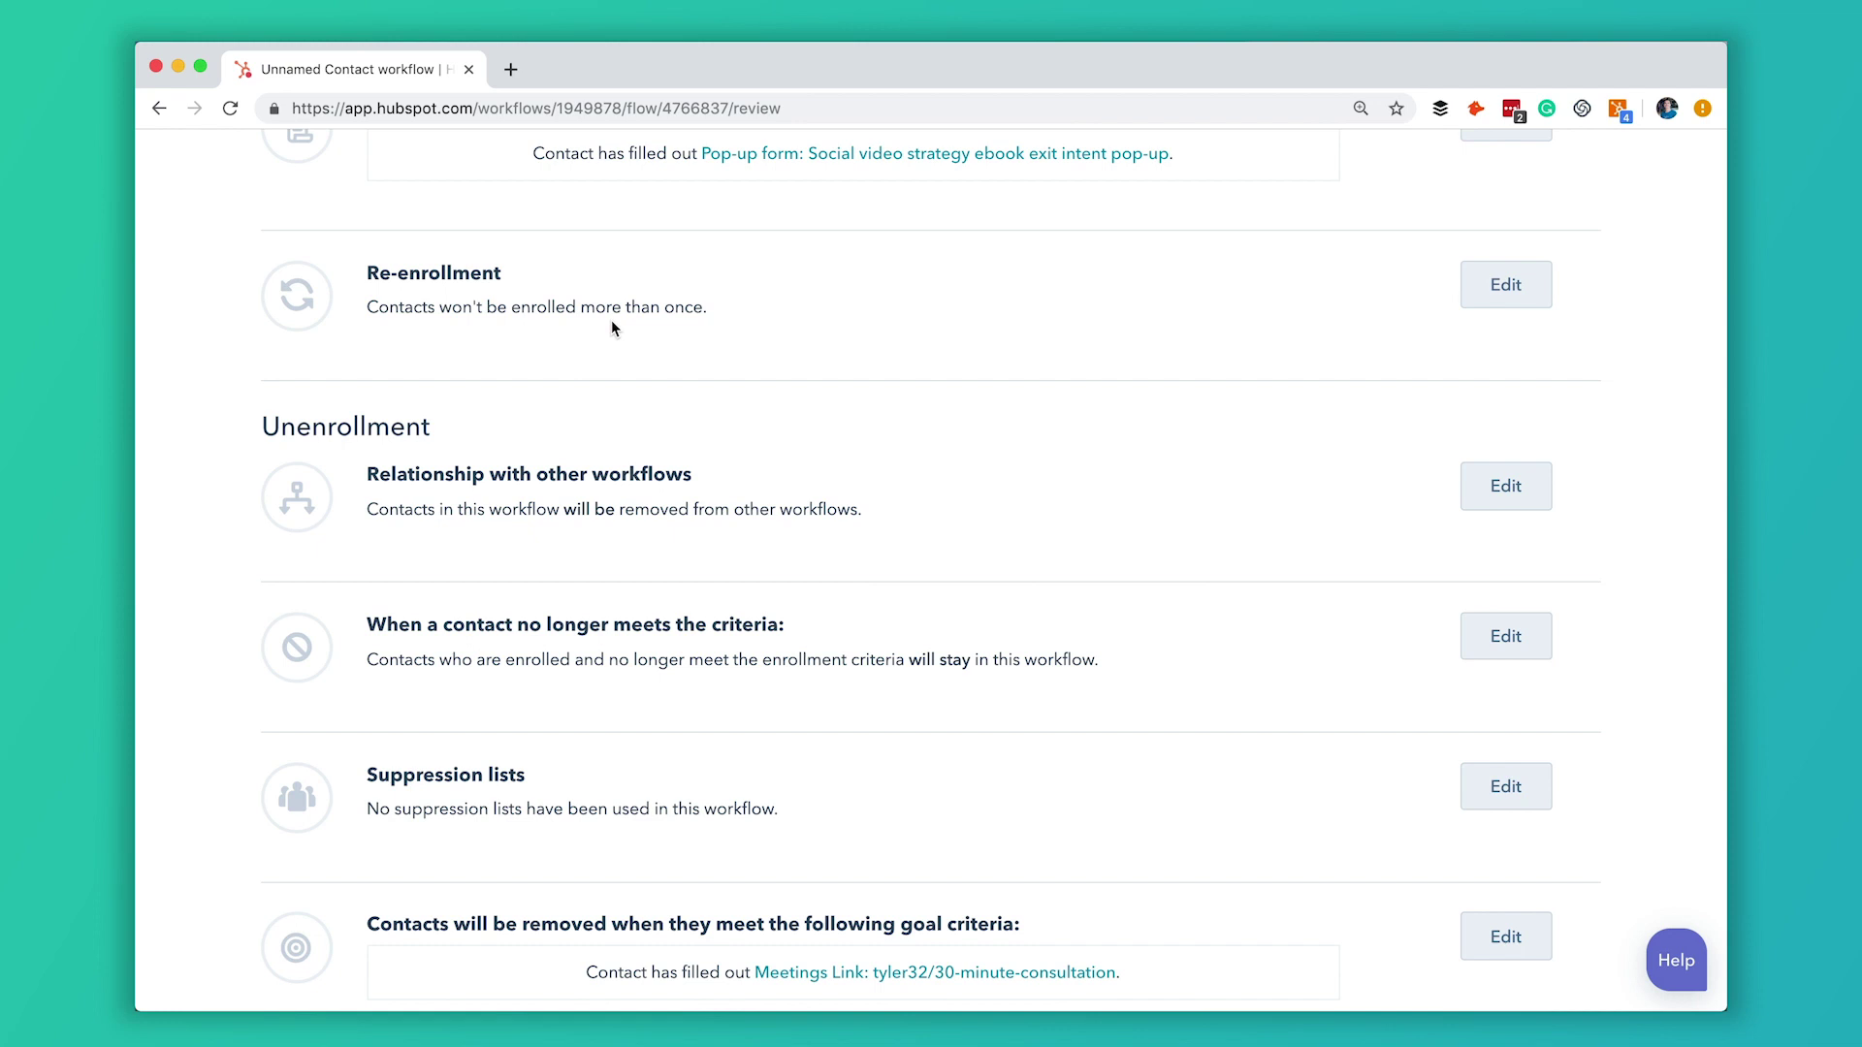
pyautogui.scroll(-1, 638, 320)
pyautogui.scroll(-3, 935, 340)
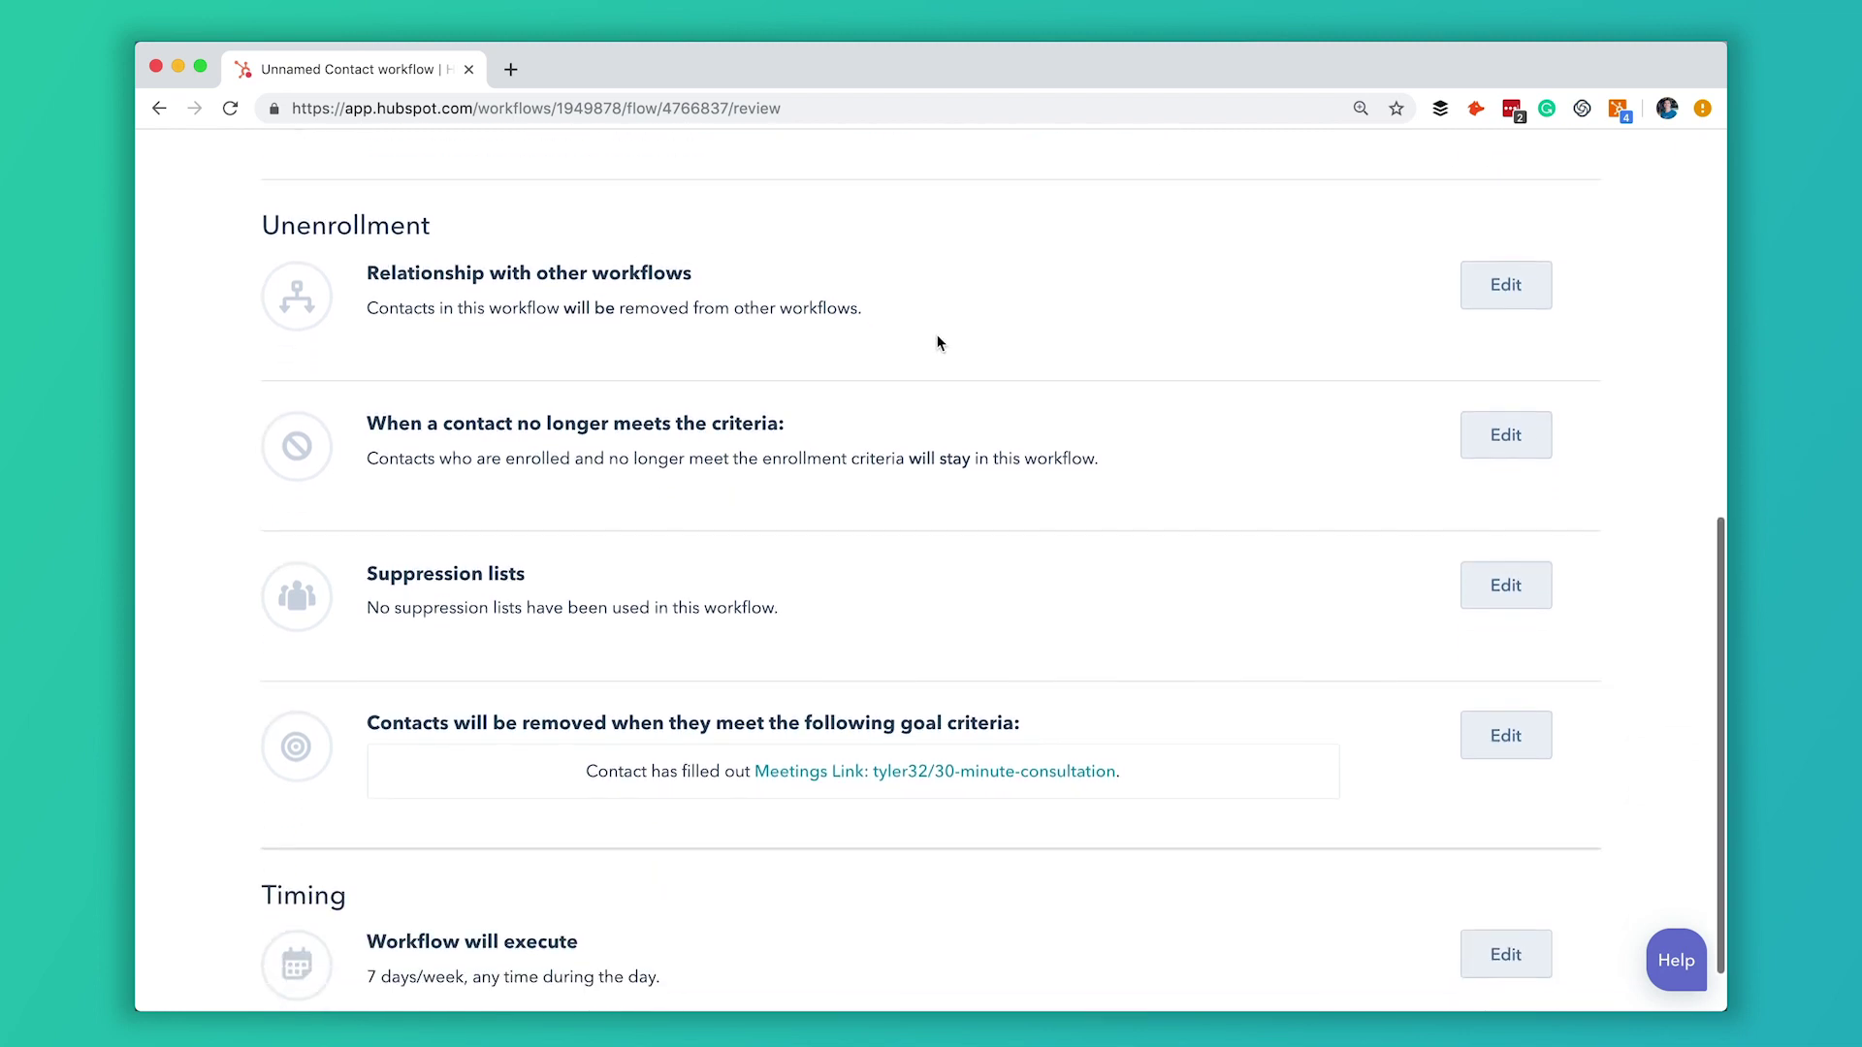
pyautogui.scroll(-1, 748, 531)
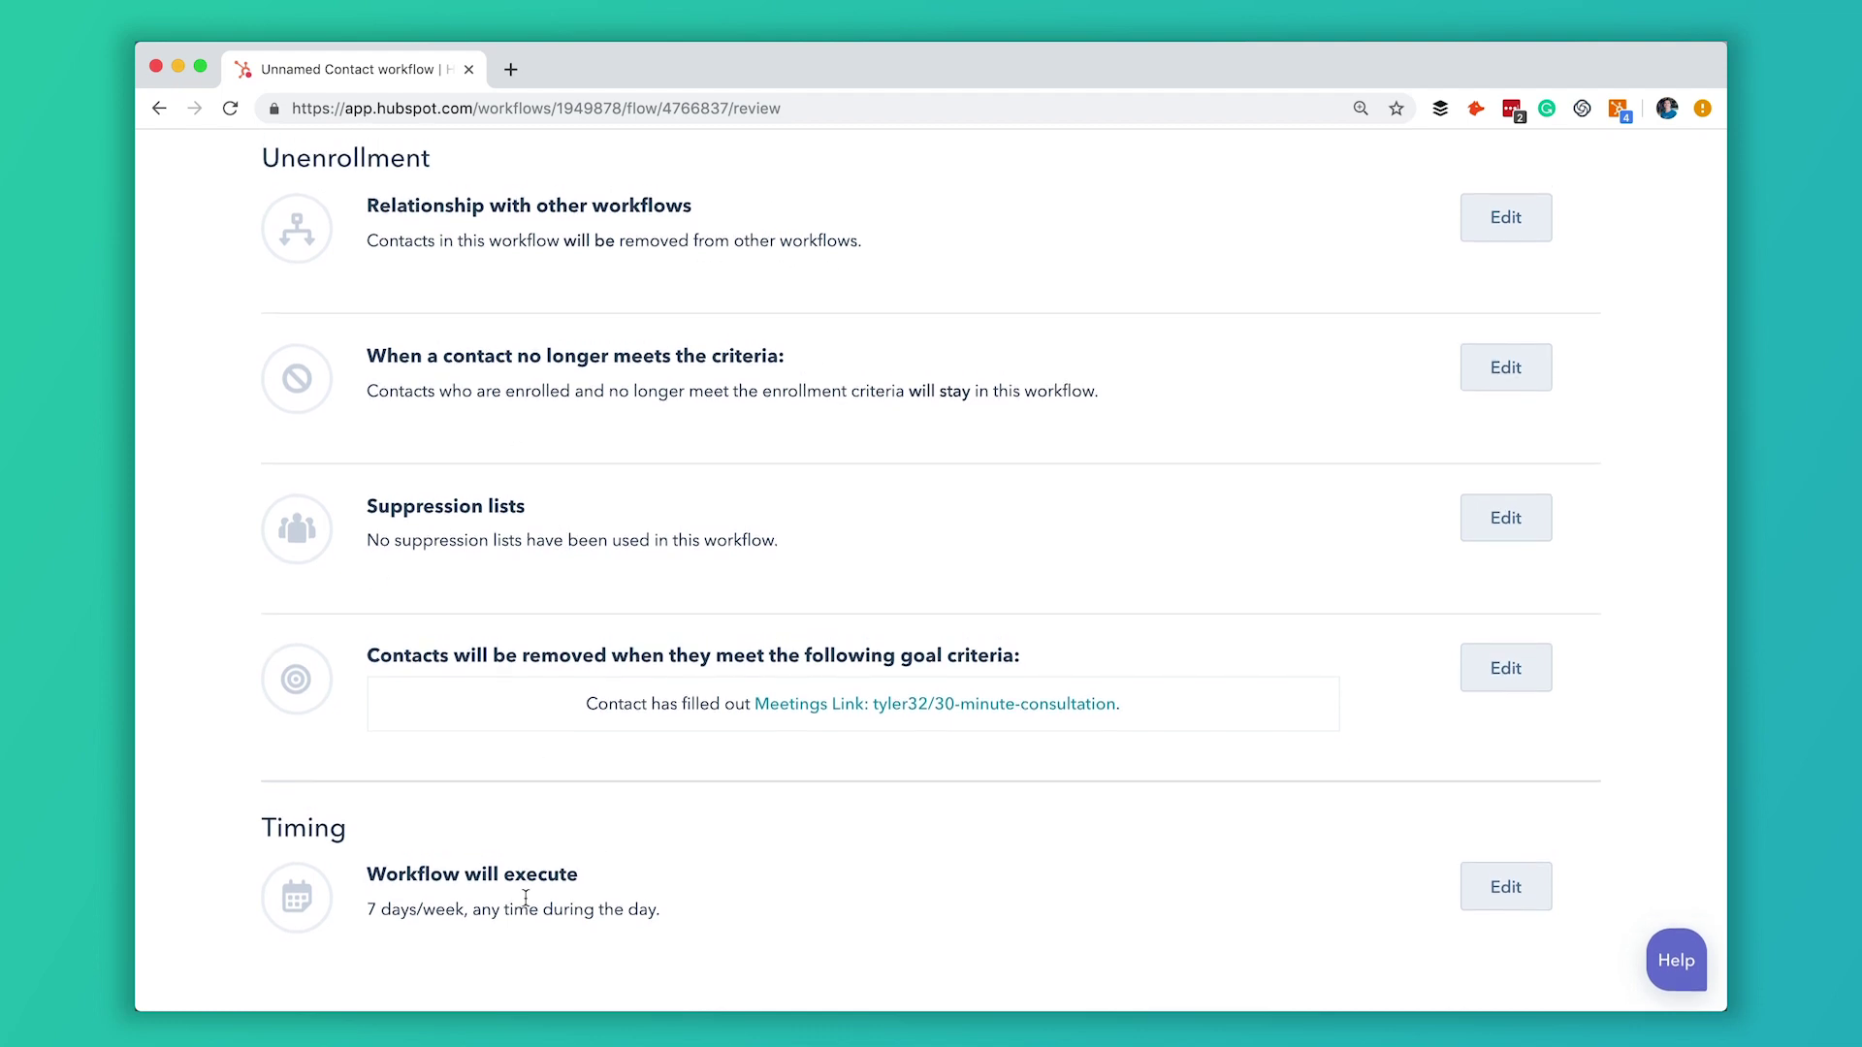
pyautogui.scroll(10, 904, 551)
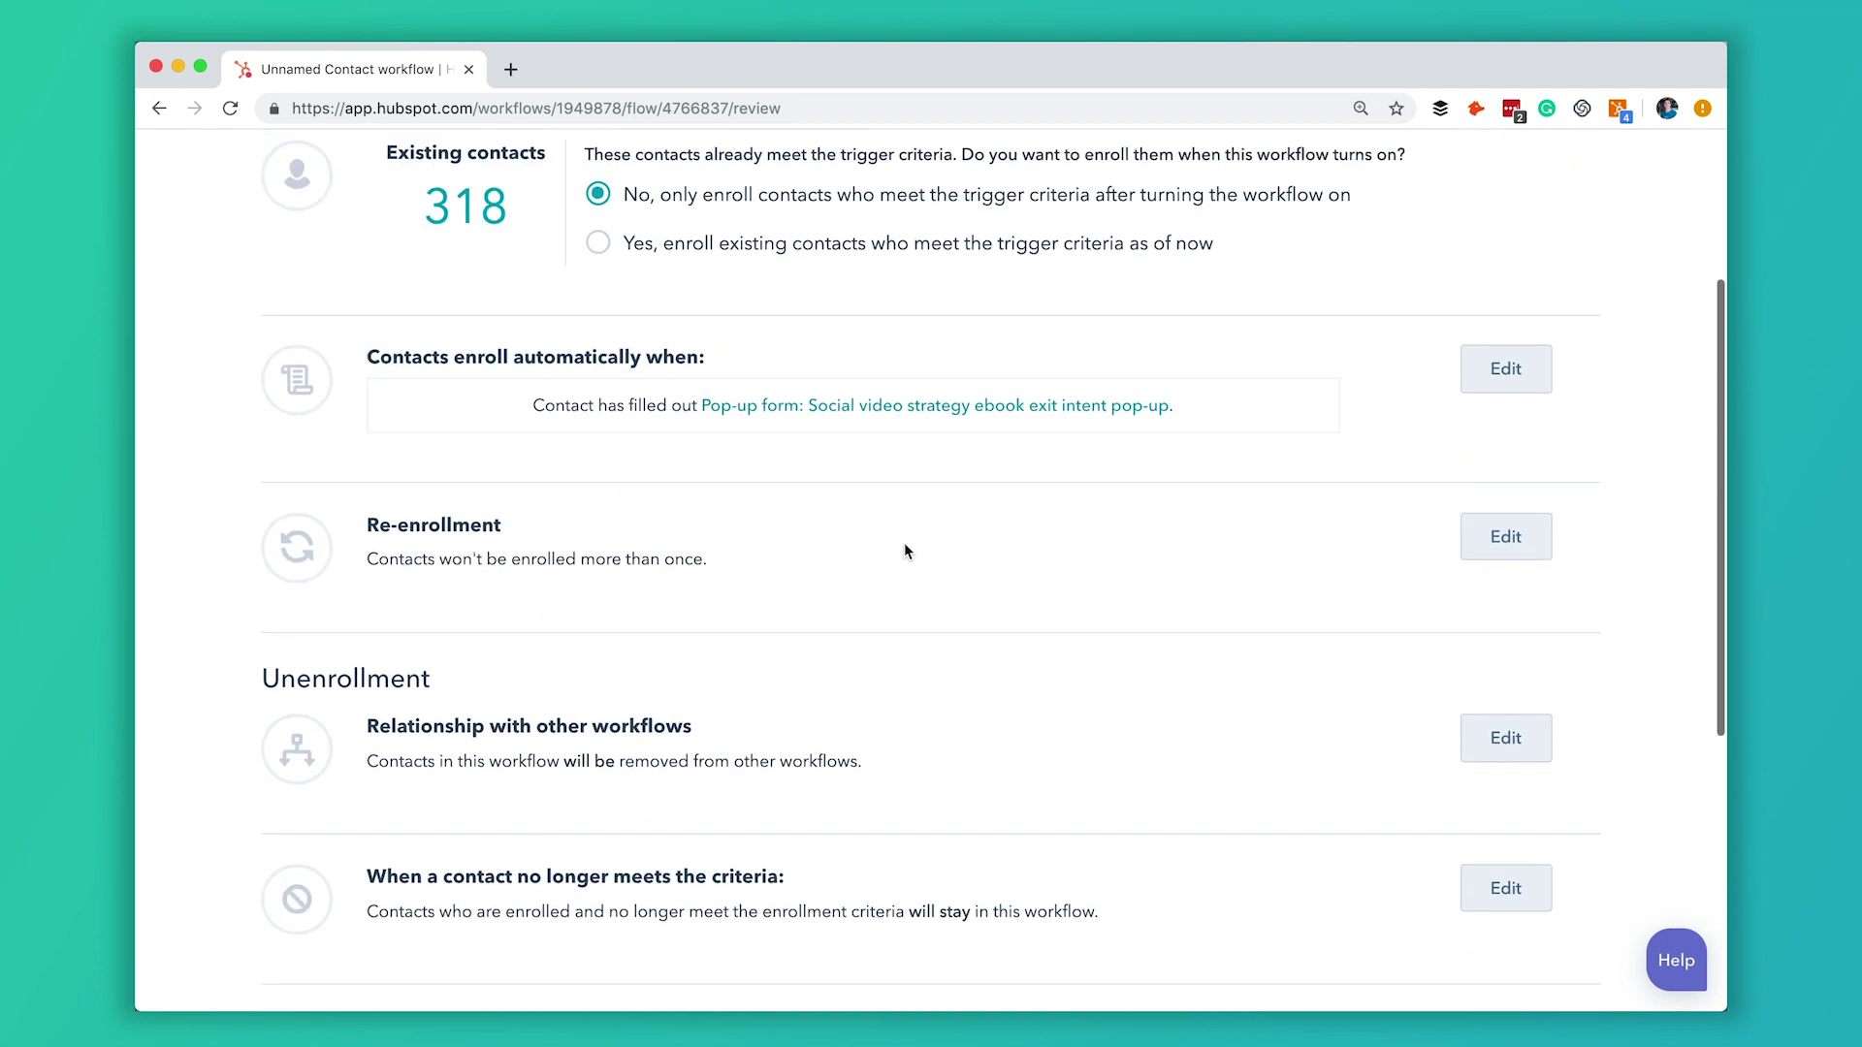
pyautogui.scroll(-6, 905, 551)
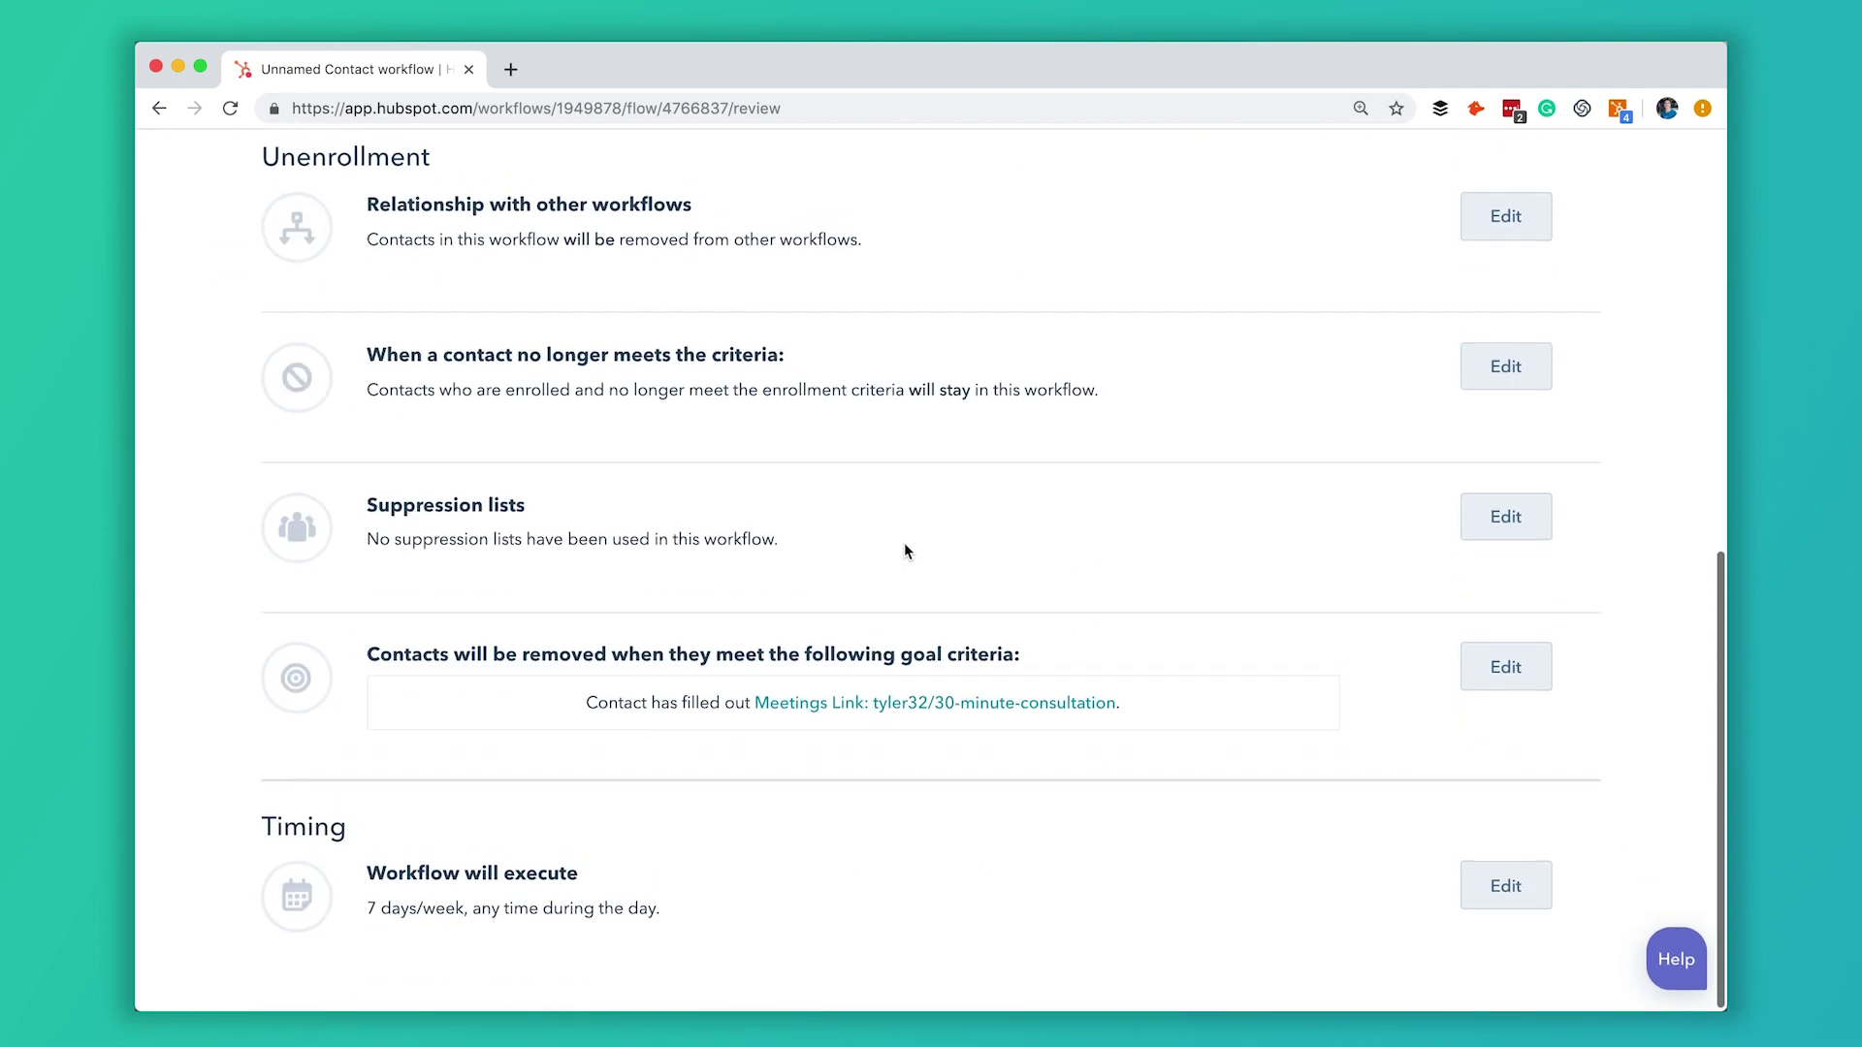
pyautogui.scroll(6, 904, 551)
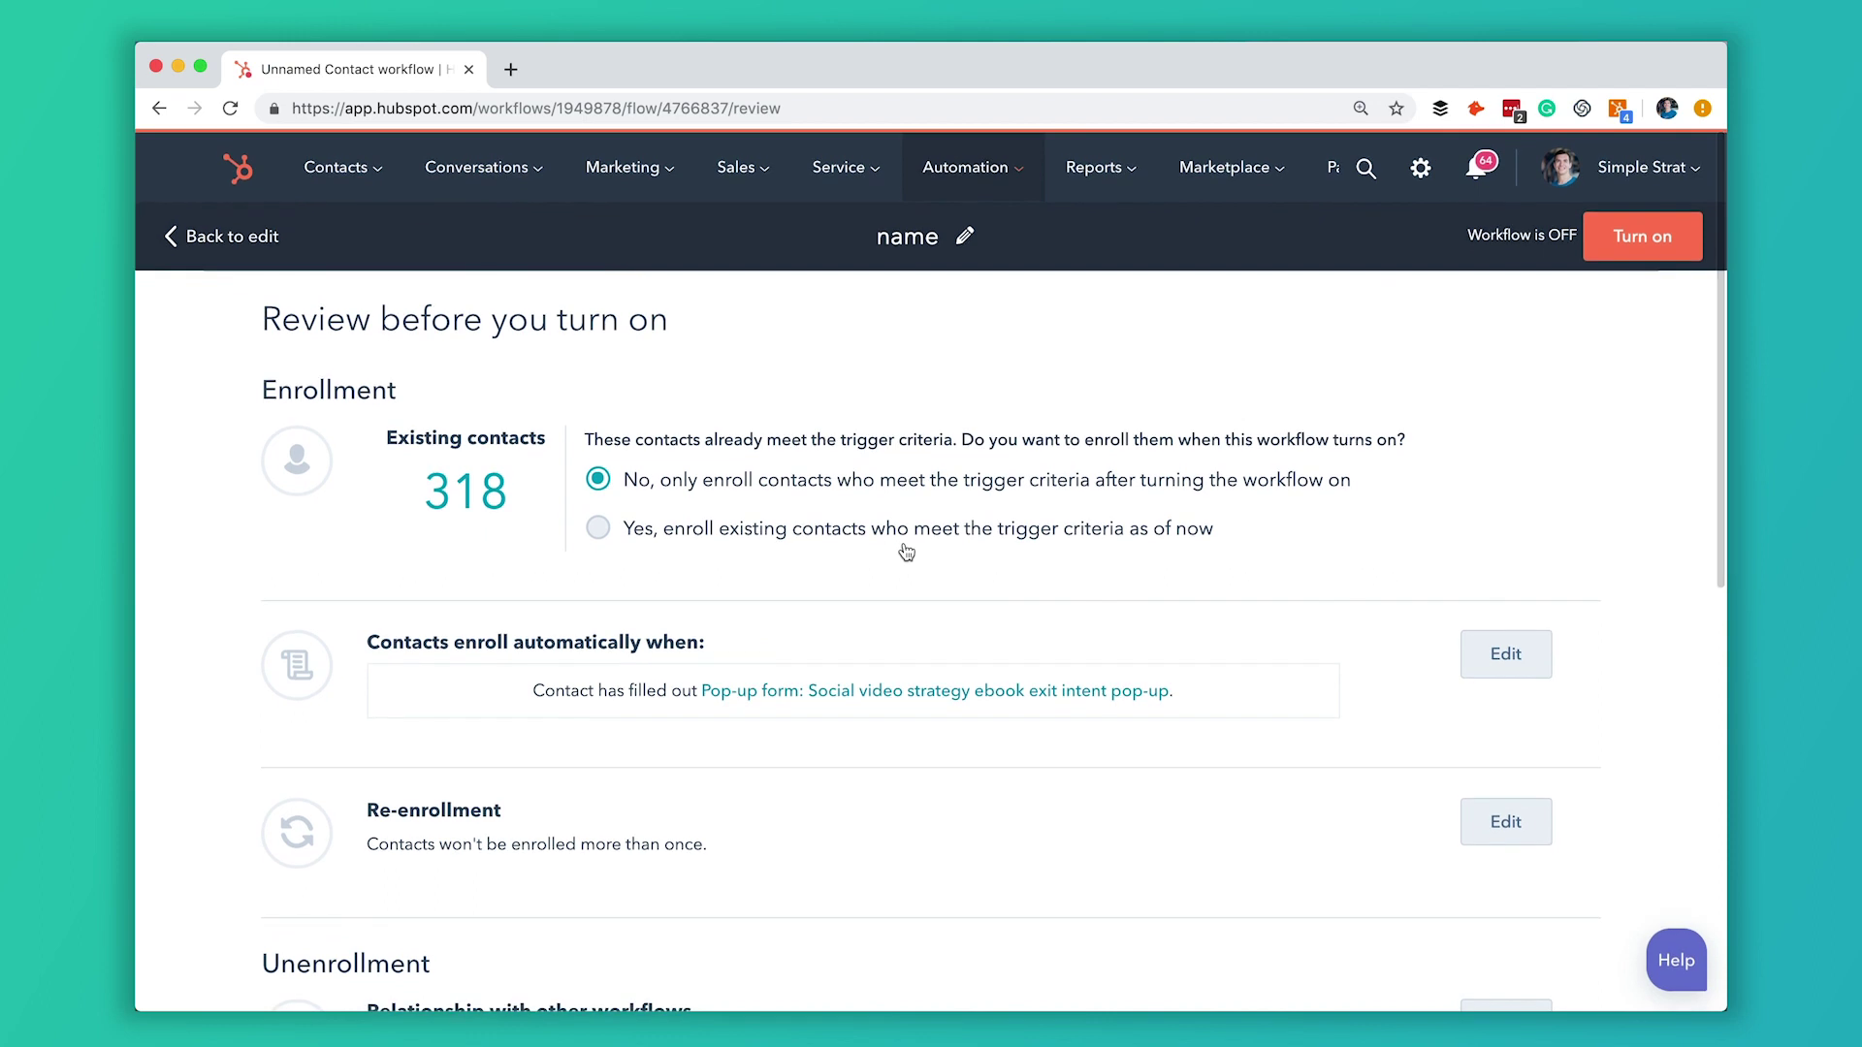
# Turn on the workflow and dismiss the confirmation.
pyautogui.click(1660, 246)
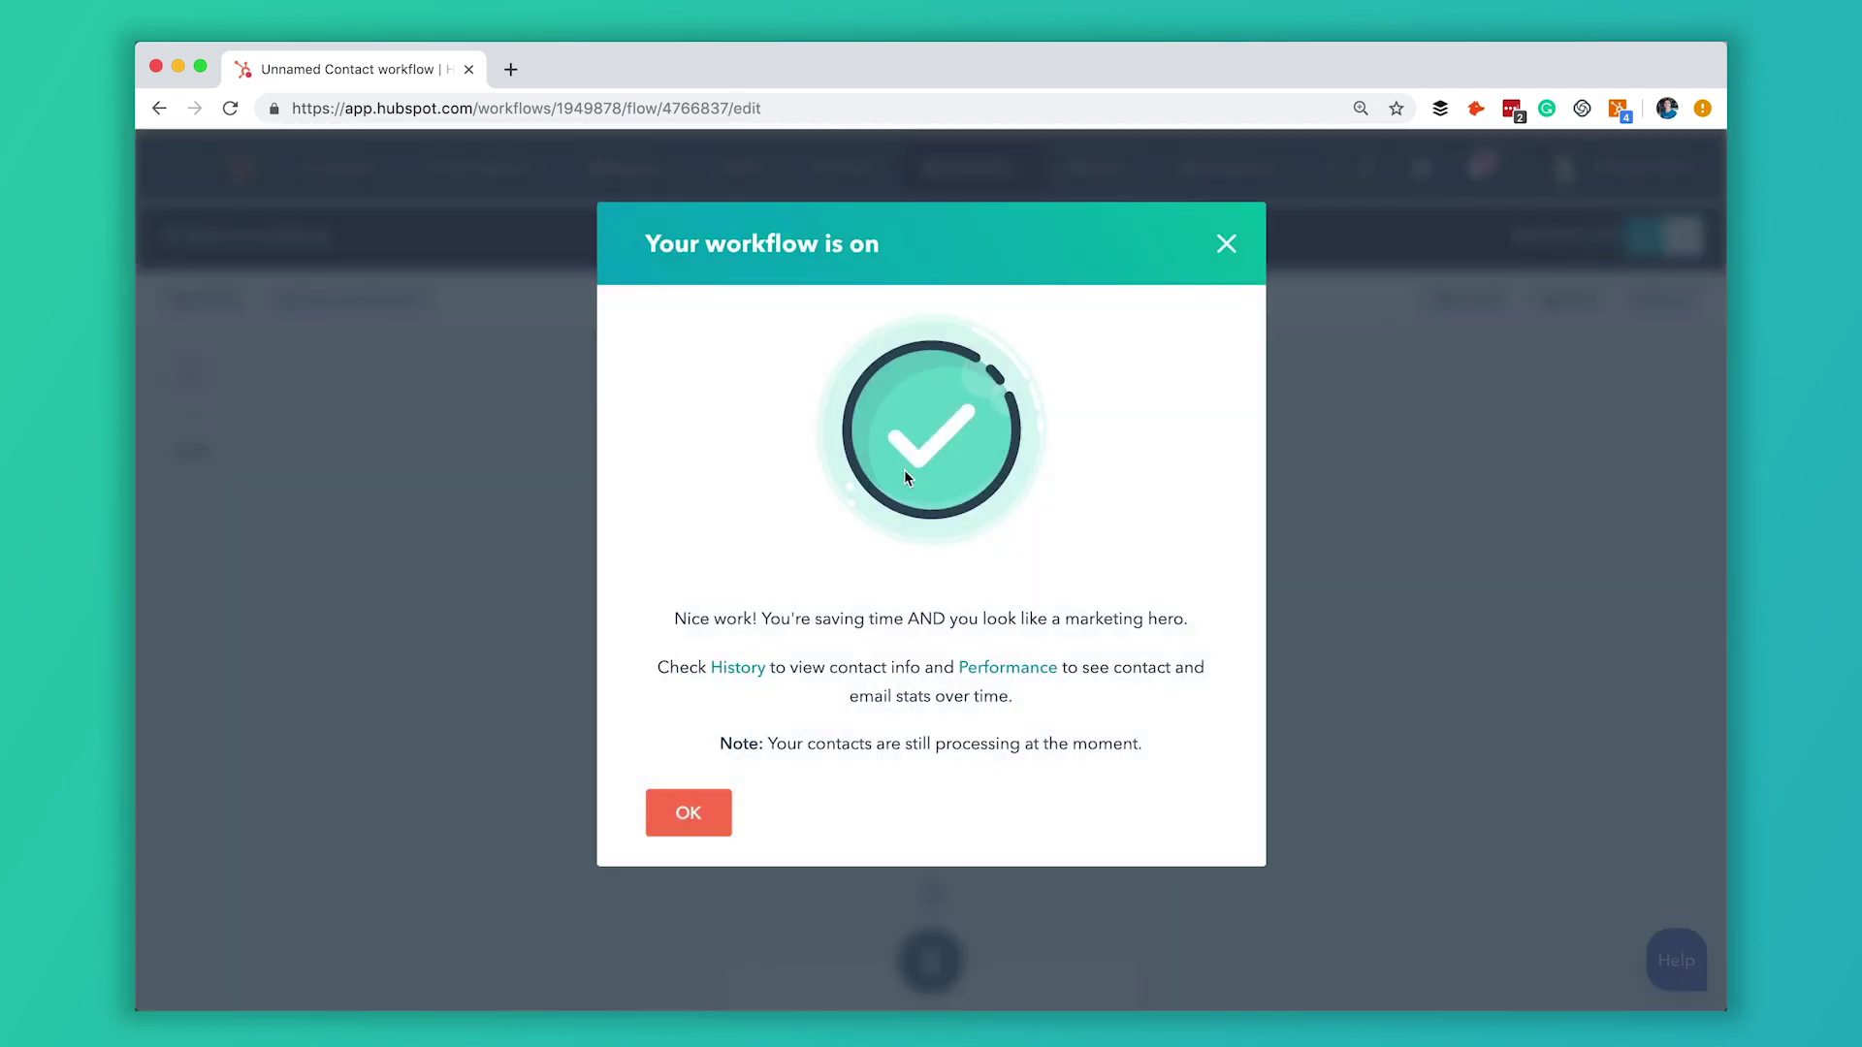
pyautogui.click(722, 827)
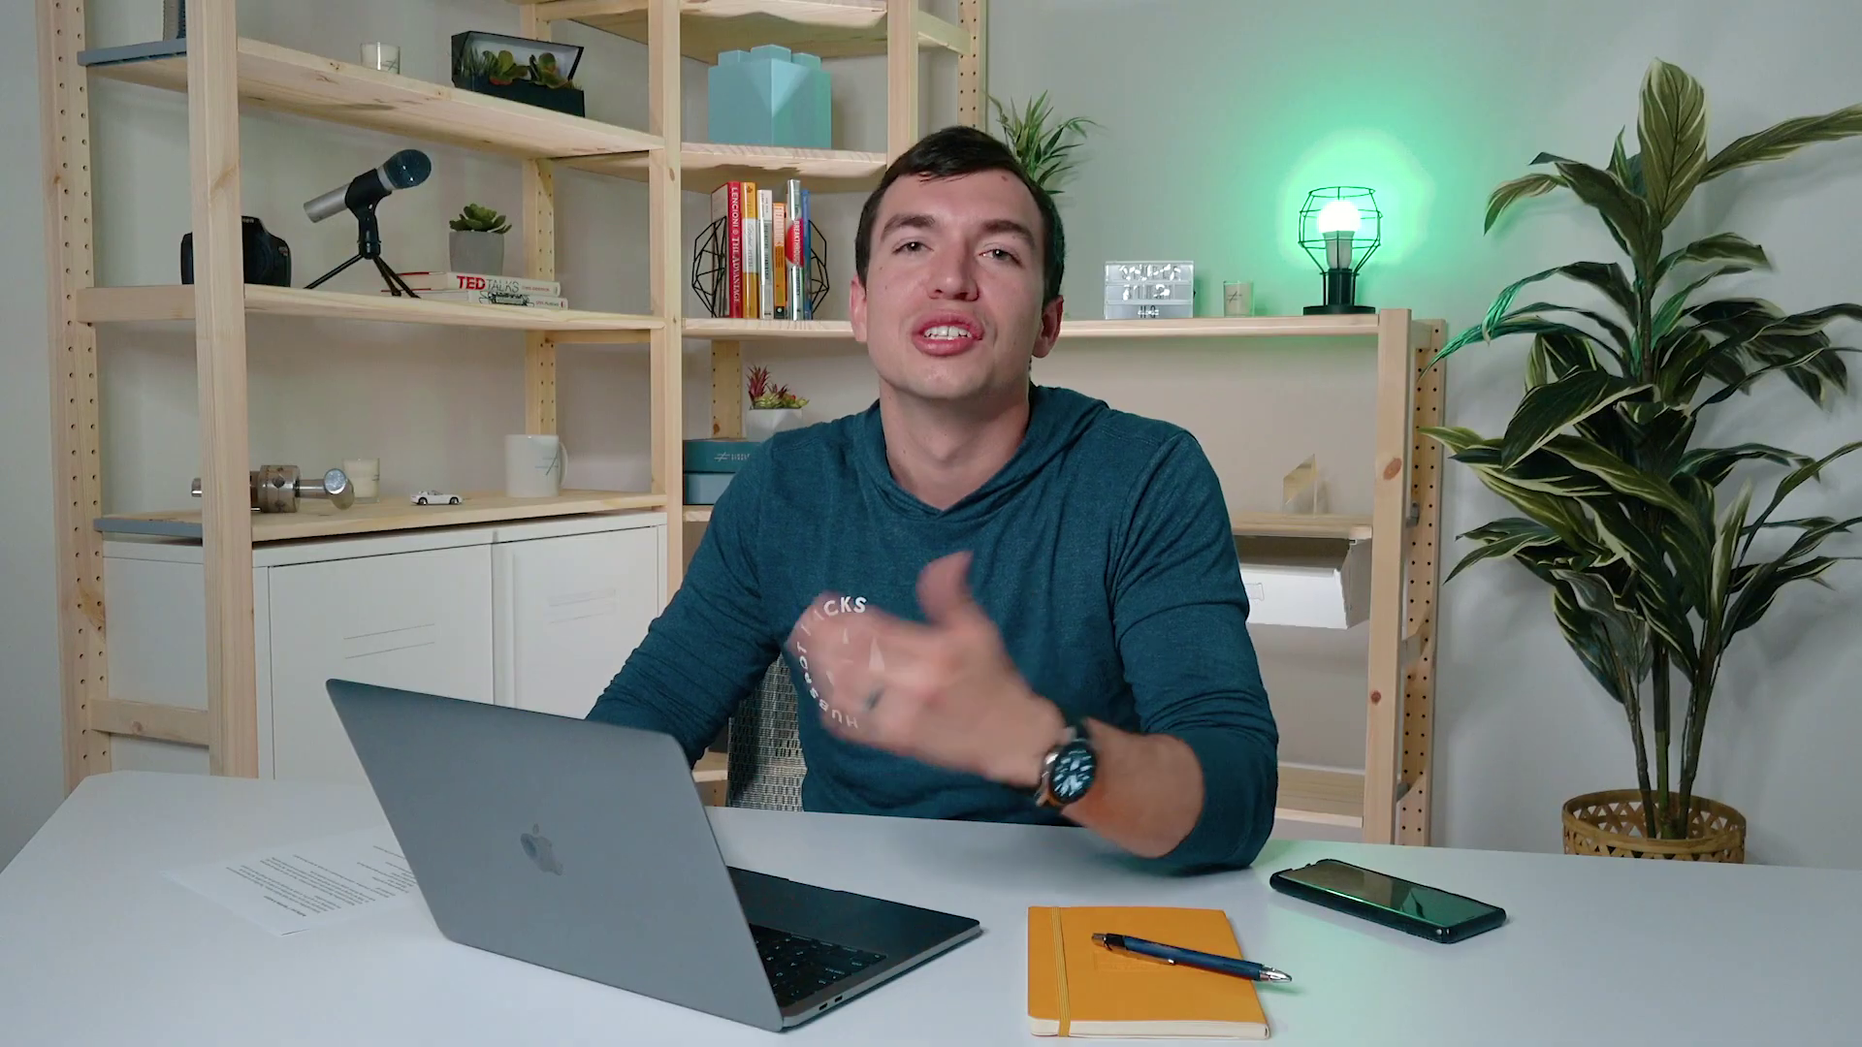